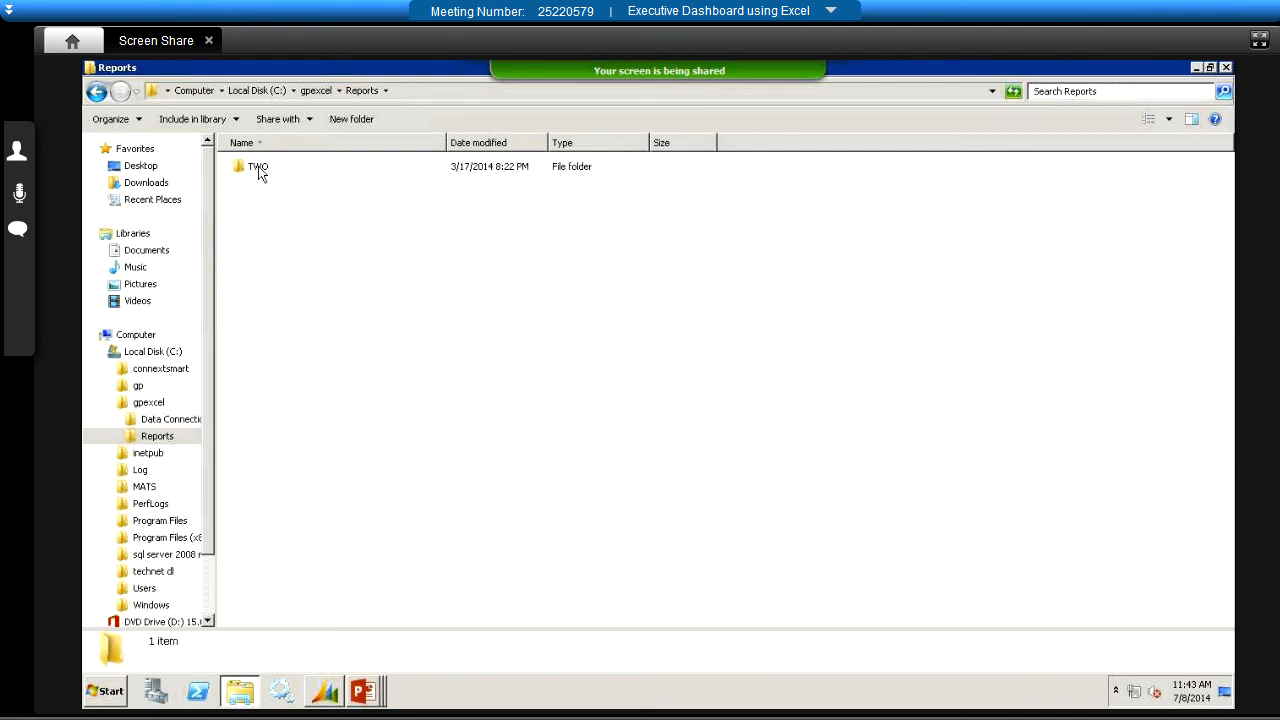
Step: Open the TWO SalesLineItems GRS Empty workbook from the Sales folder inside the TWO reports folder
{"action": "double_click", "coordinate": [258, 171]}
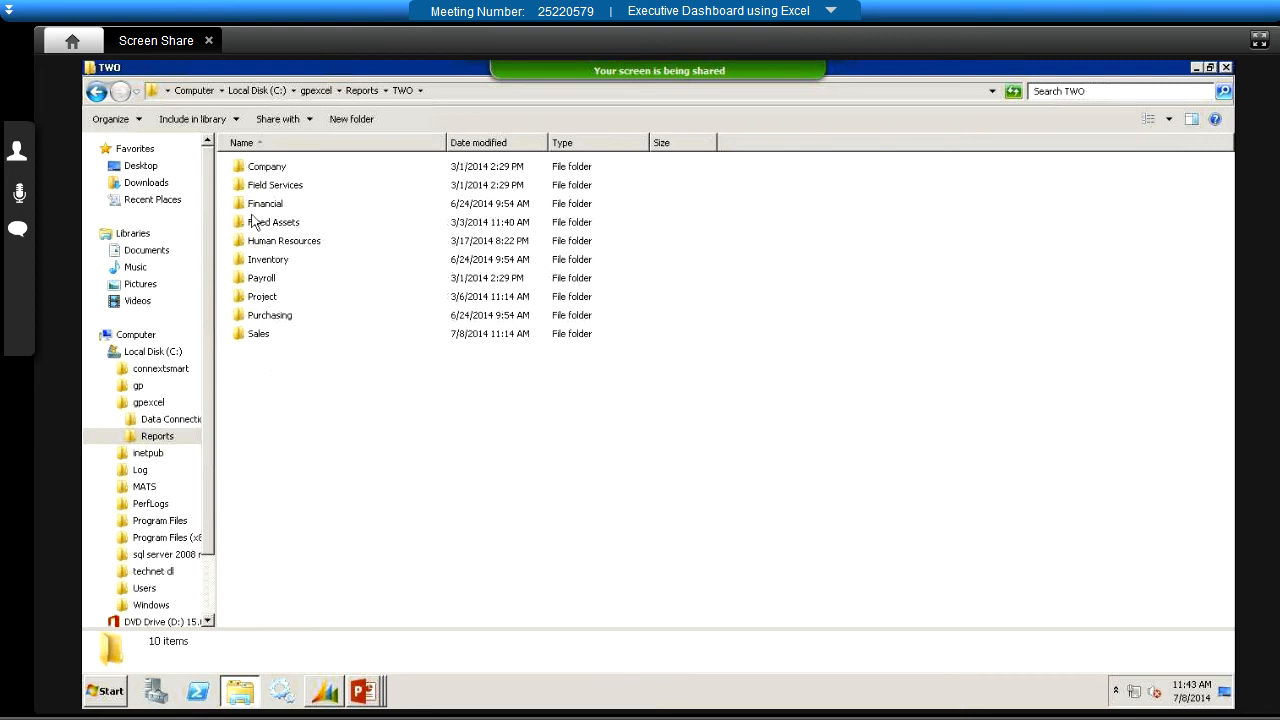
{"action": "left_click", "coordinate": [252, 340]}
{"action": "double_click", "coordinate": [252, 341]}
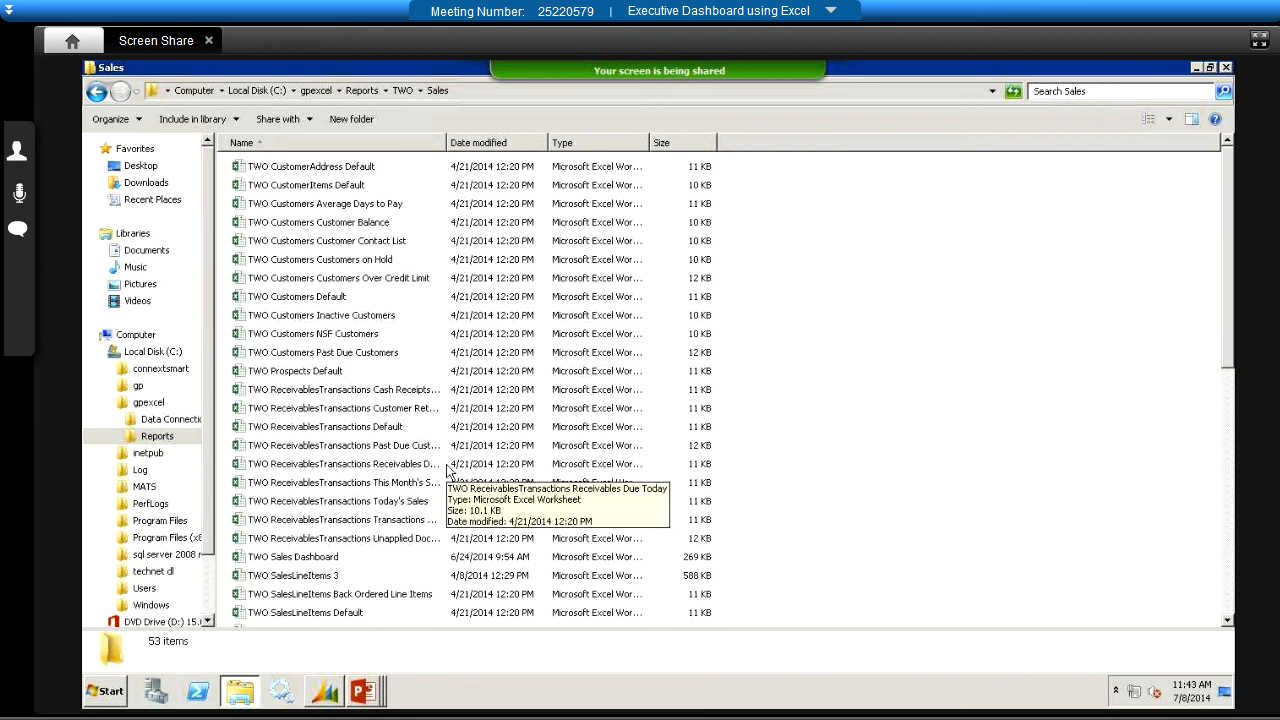
{"action": "scroll", "coordinate": [399, 392], "scroll_direction": "down", "scroll_amount": 1}
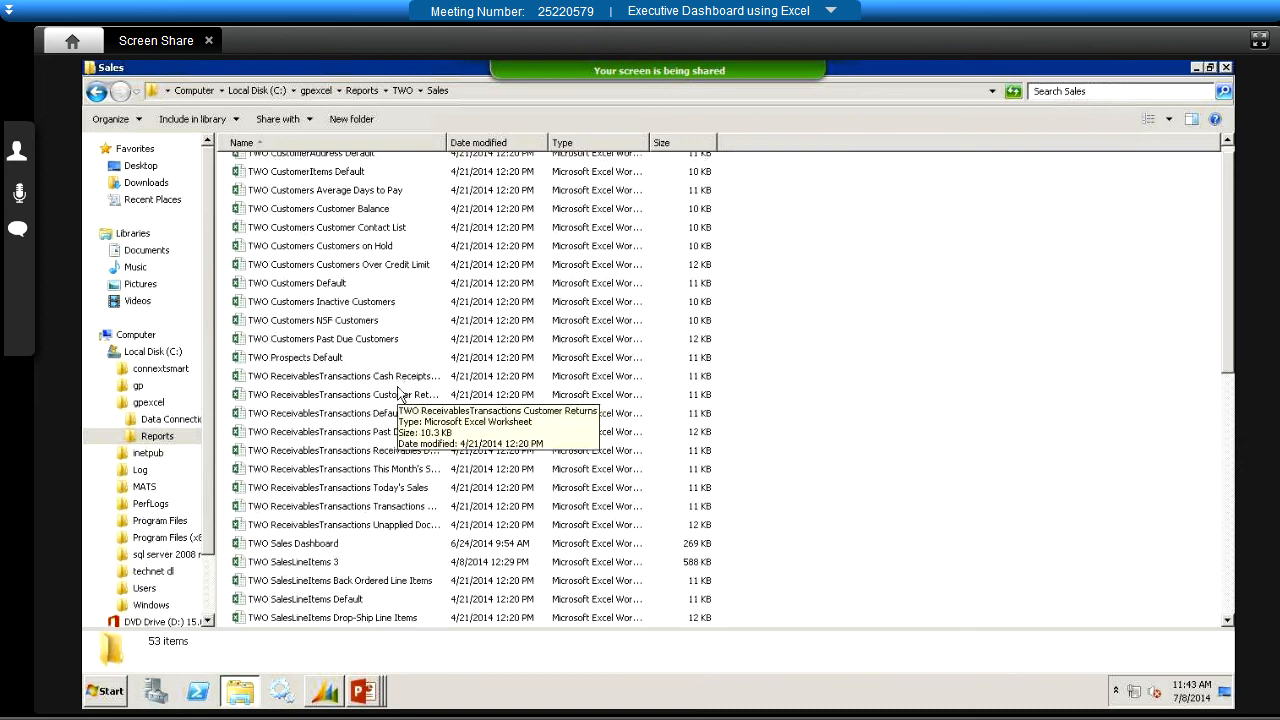
{"action": "scroll", "coordinate": [399, 392], "scroll_direction": "down", "scroll_amount": 3}
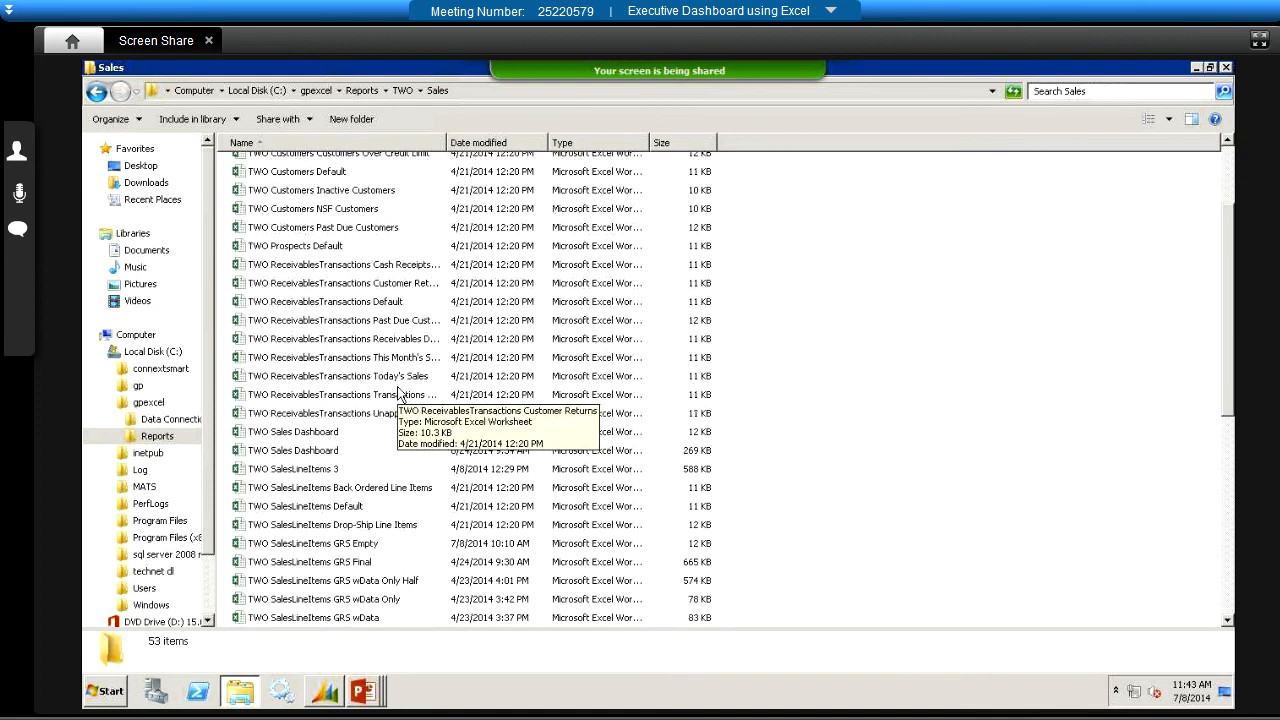
{"action": "scroll", "coordinate": [547, 290], "scroll_direction": "down", "scroll_amount": 1}
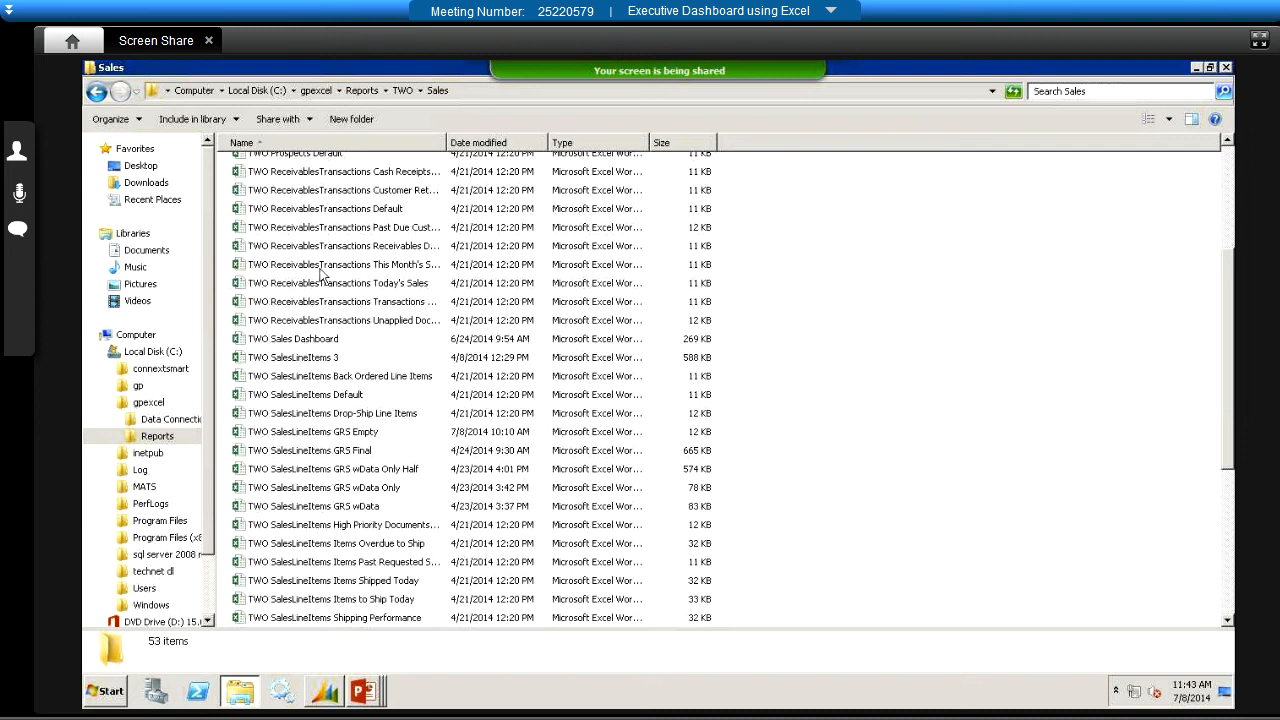
{"action": "left_click", "coordinate": [310, 437]}
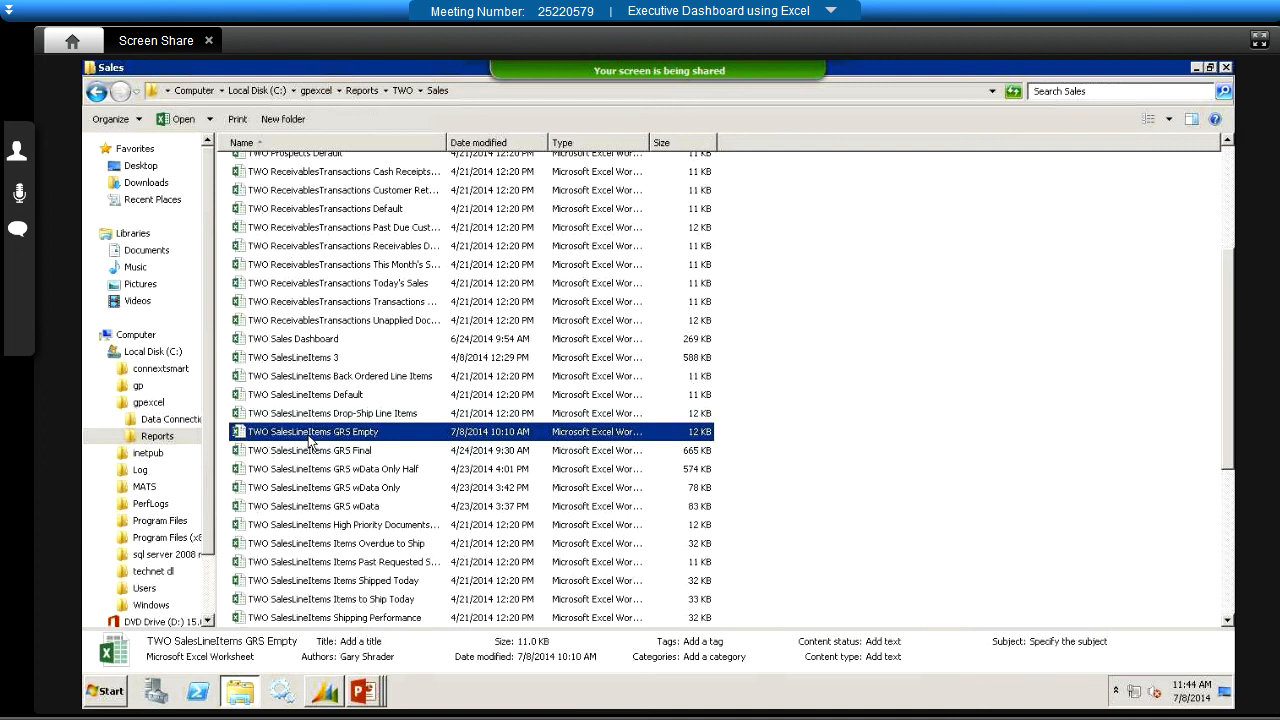
{"action": "double_click", "coordinate": [309, 436]}
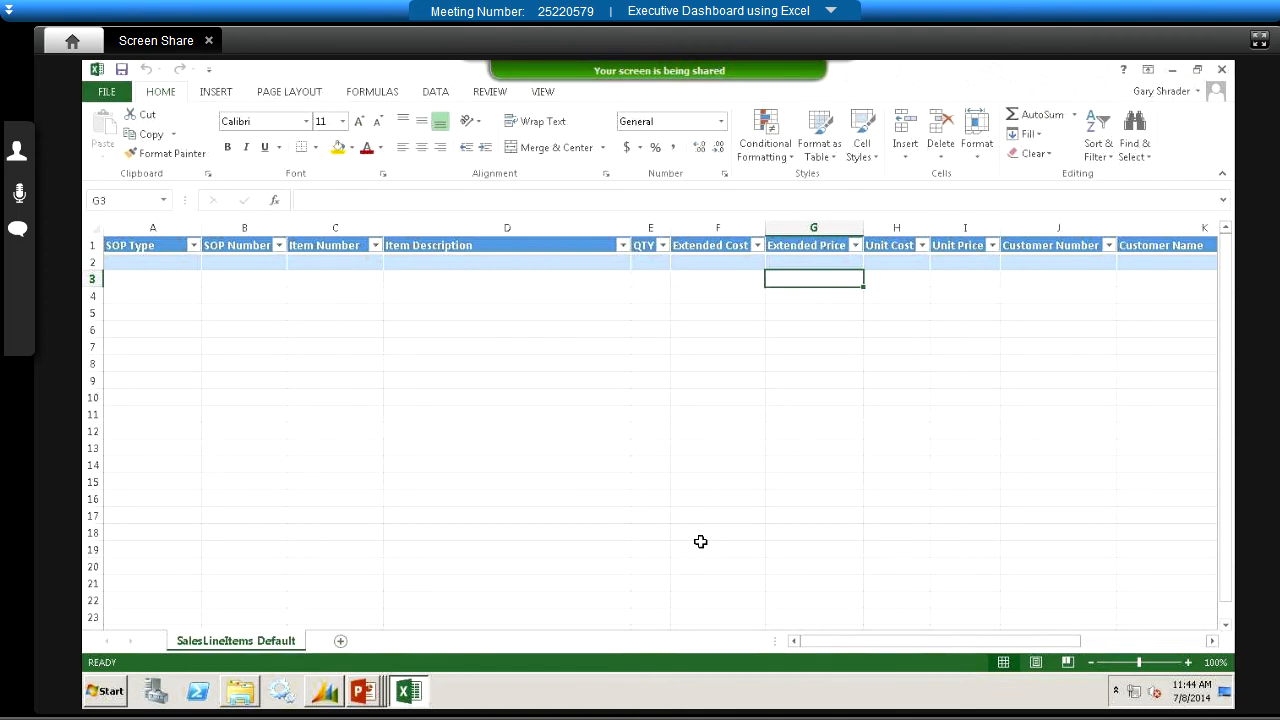
Step: Refresh the workbook's TWO SalesLineItems Default data connection to load the sales line items
{"action": "left_click", "coordinate": [434, 92]}
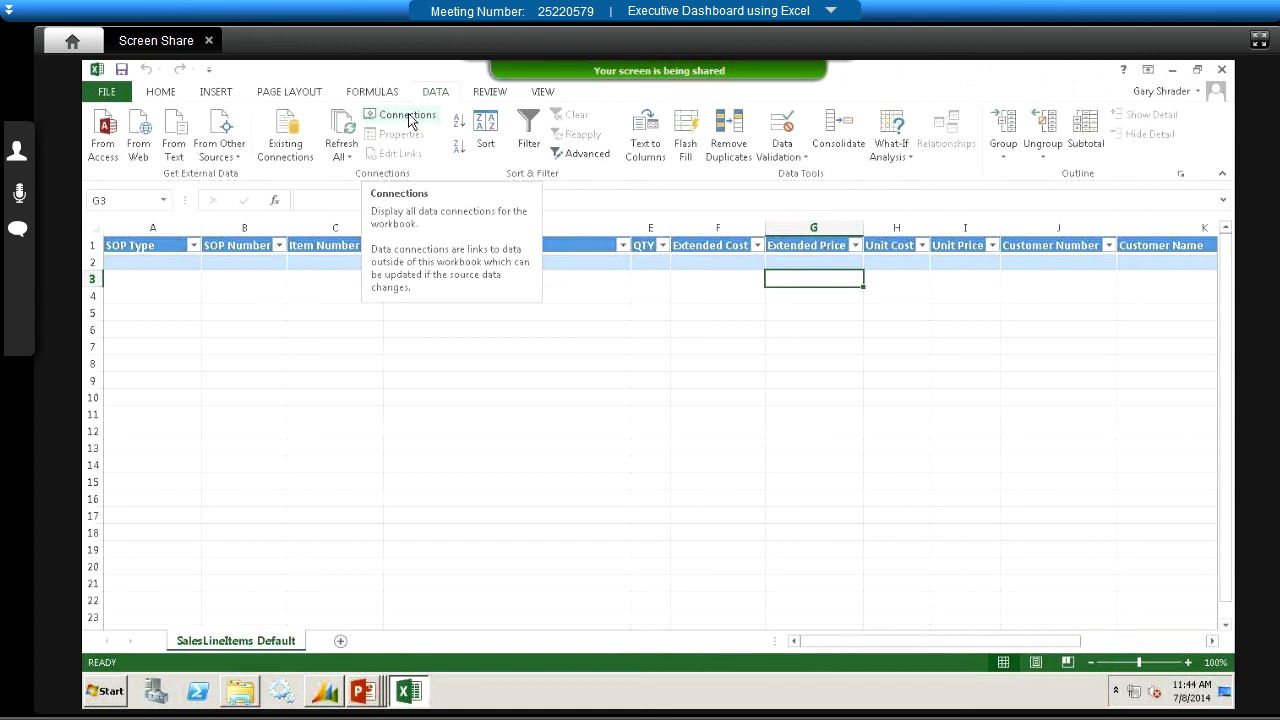
{"action": "left_click", "coordinate": [408, 118]}
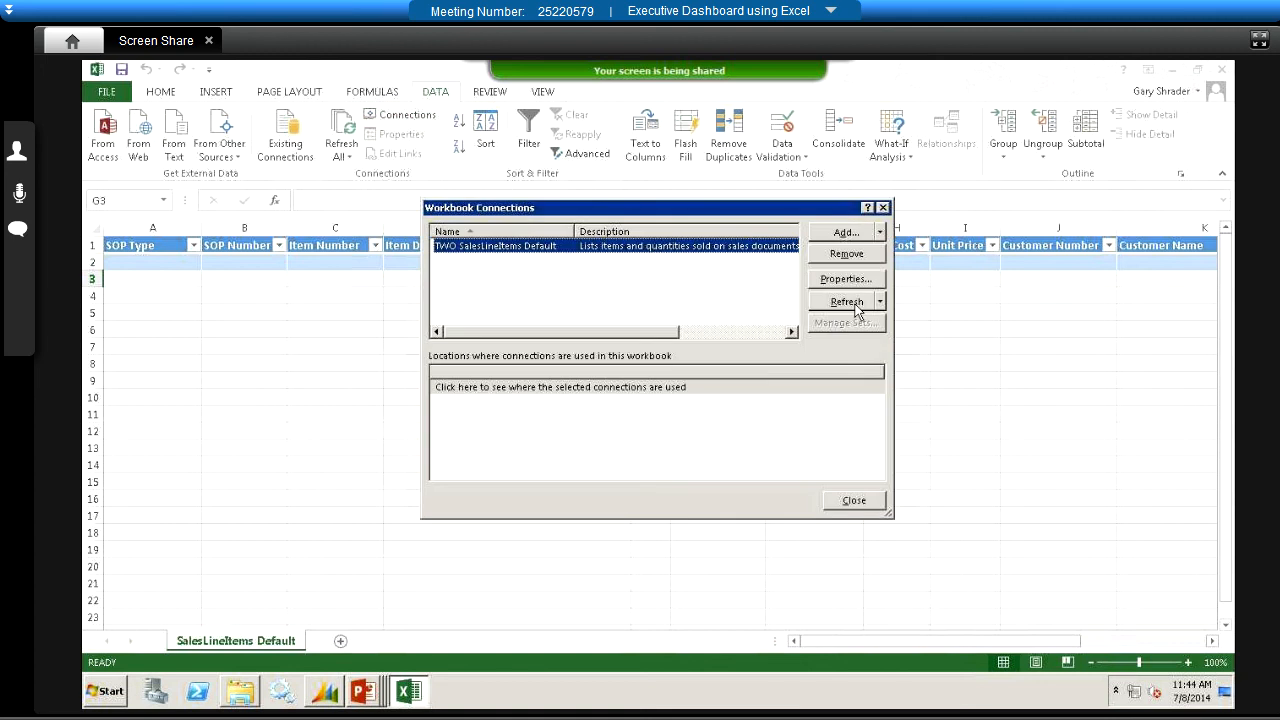
{"action": "left_click", "coordinate": [853, 305]}
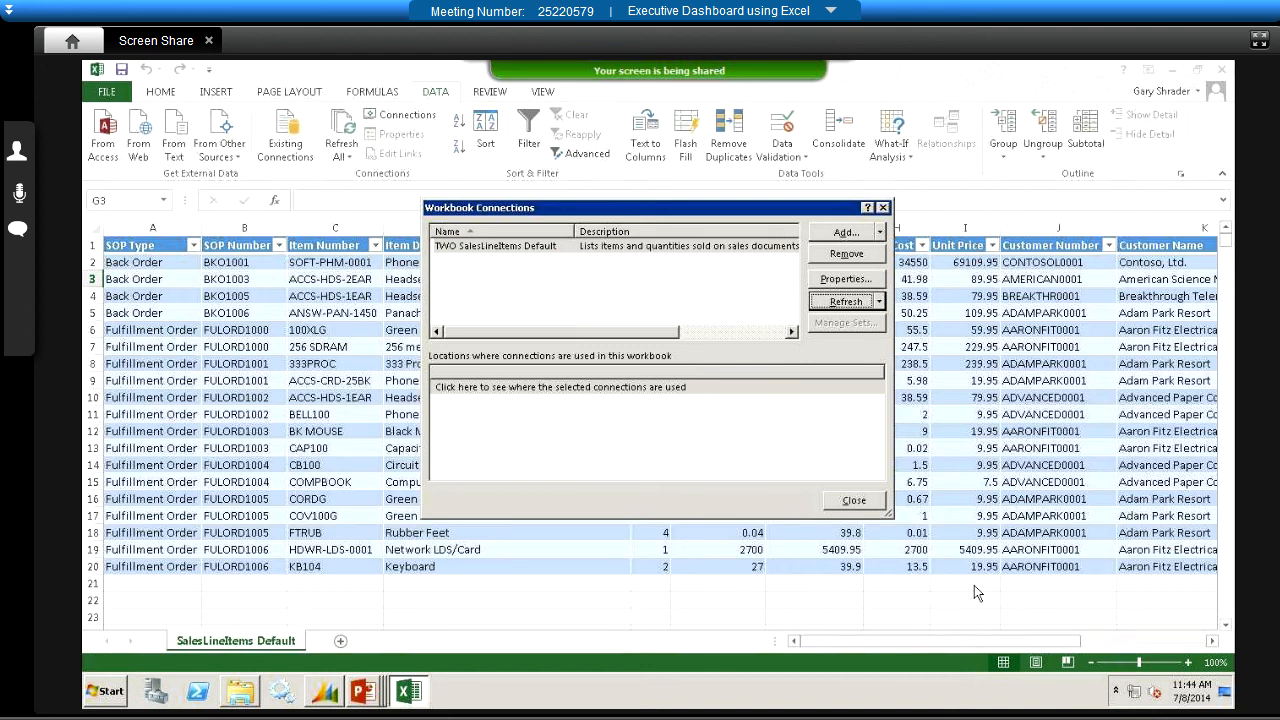
{"action": "left_click", "coordinate": [855, 502]}
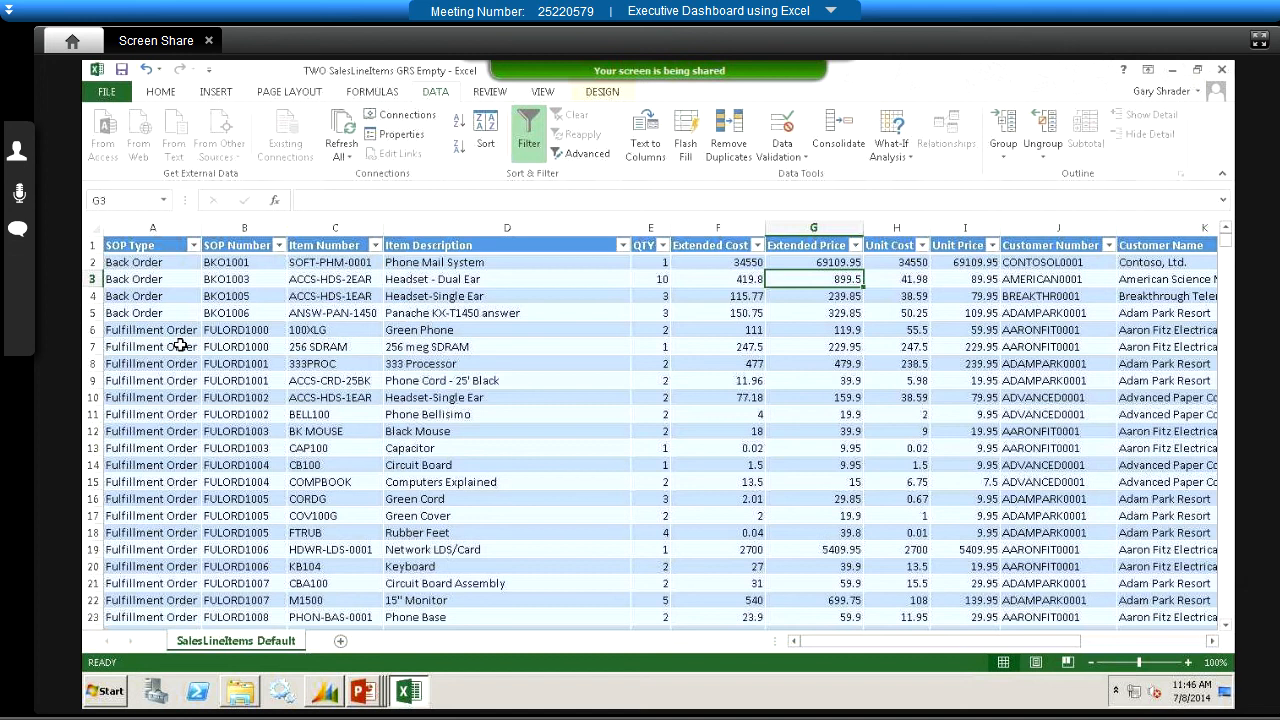
Step: Create a PivotTable on a new worksheet from the entire SalesLineItems Default sheet
{"action": "left_click", "coordinate": [94, 230]}
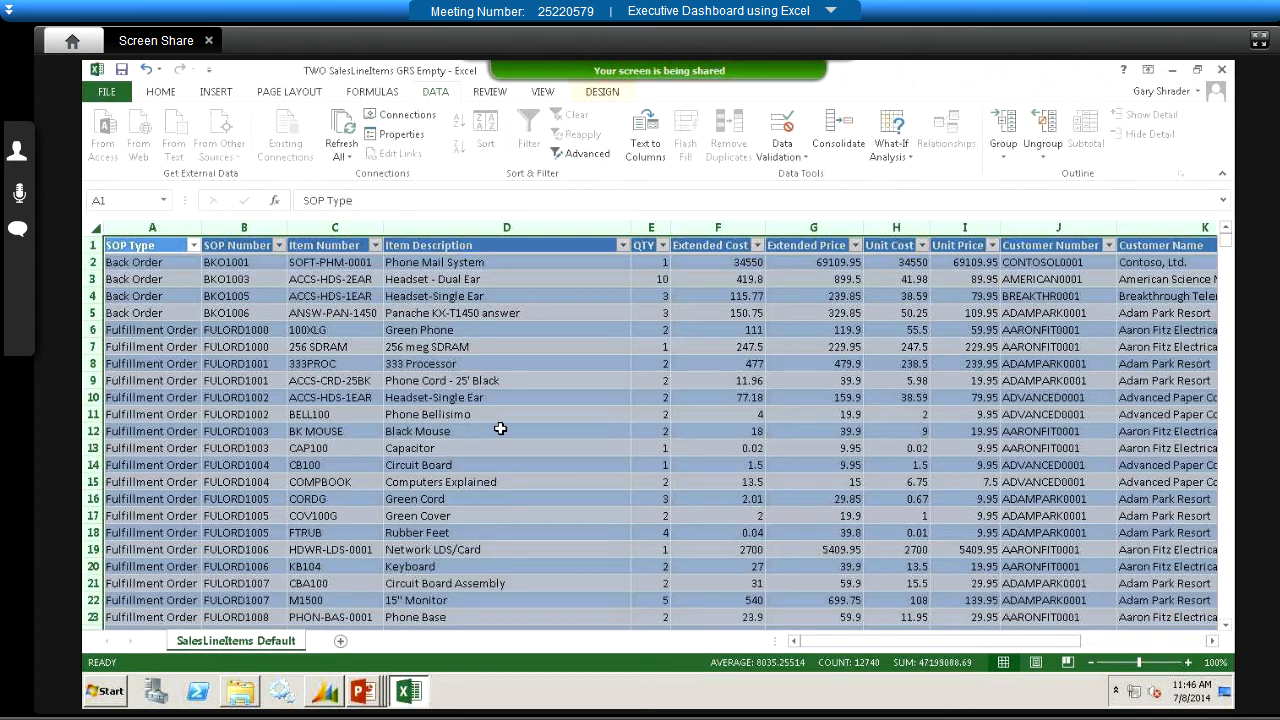
{"action": "left_click", "coordinate": [214, 92]}
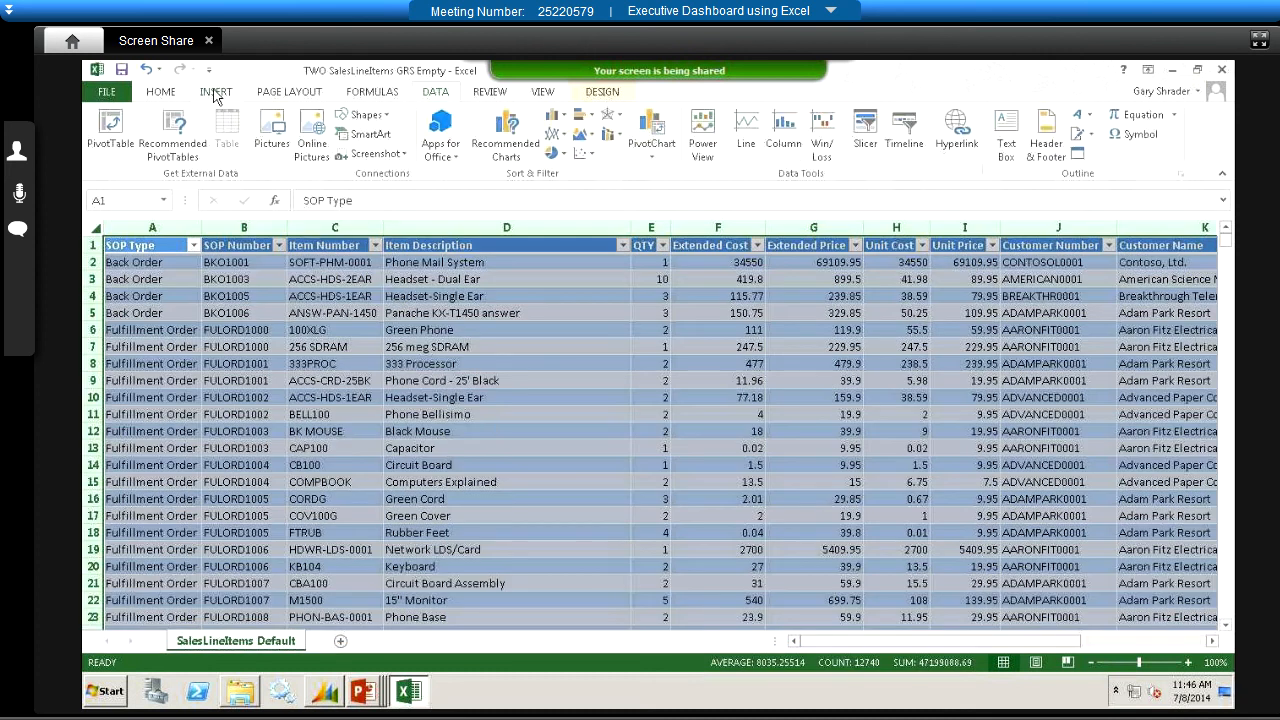
{"action": "left_click", "coordinate": [97, 135]}
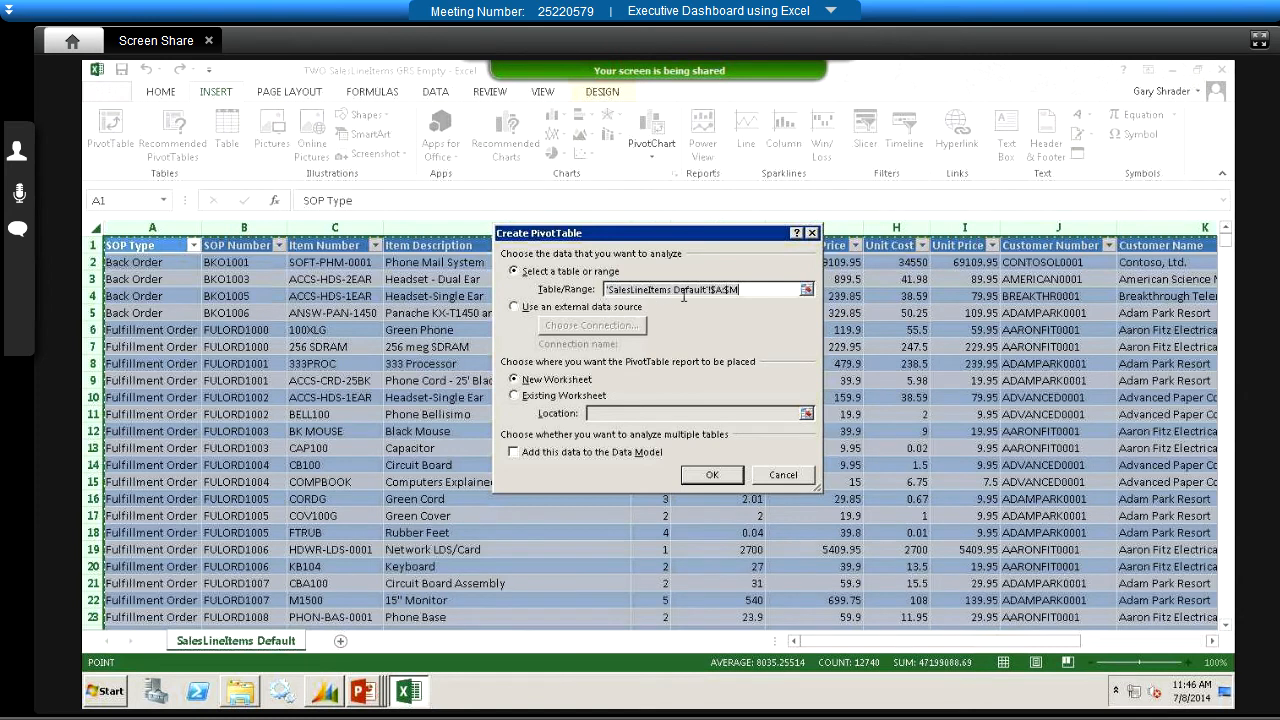
{"action": "left_click", "coordinate": [712, 476]}
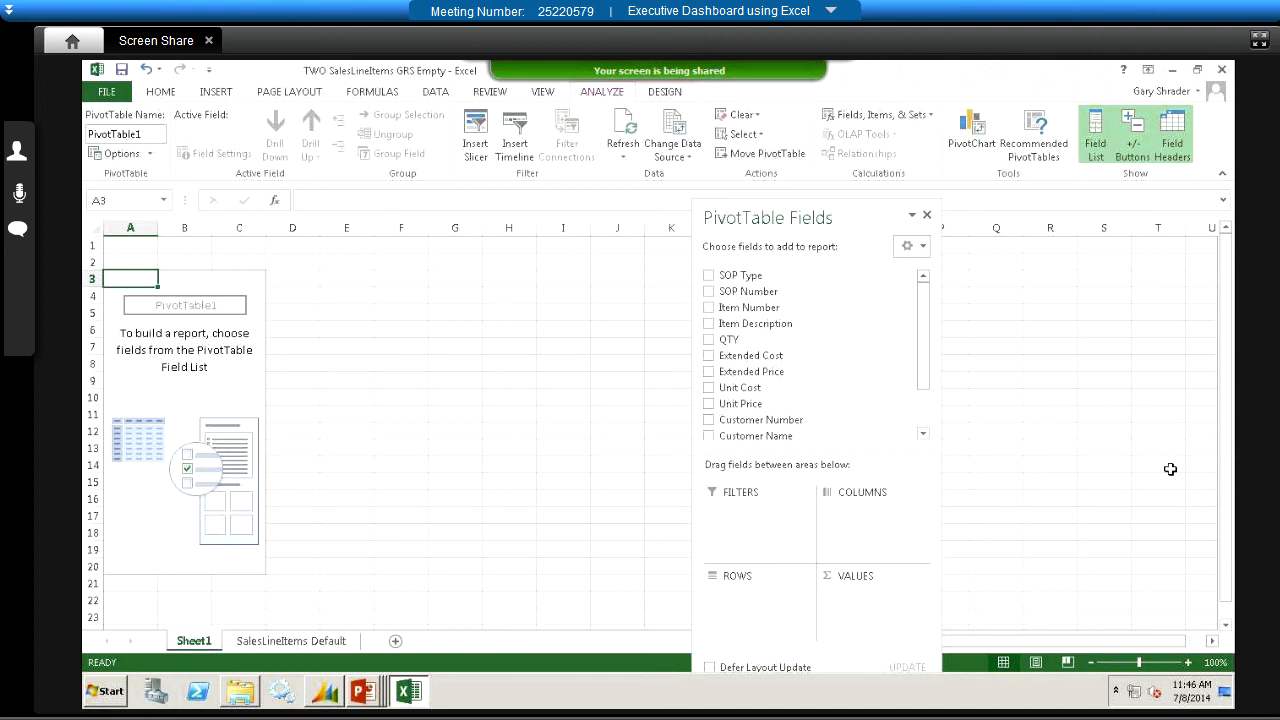
Step: Add Customer Name to the PivotTable as rows and Extended Price as values
{"action": "left_click", "coordinate": [709, 437]}
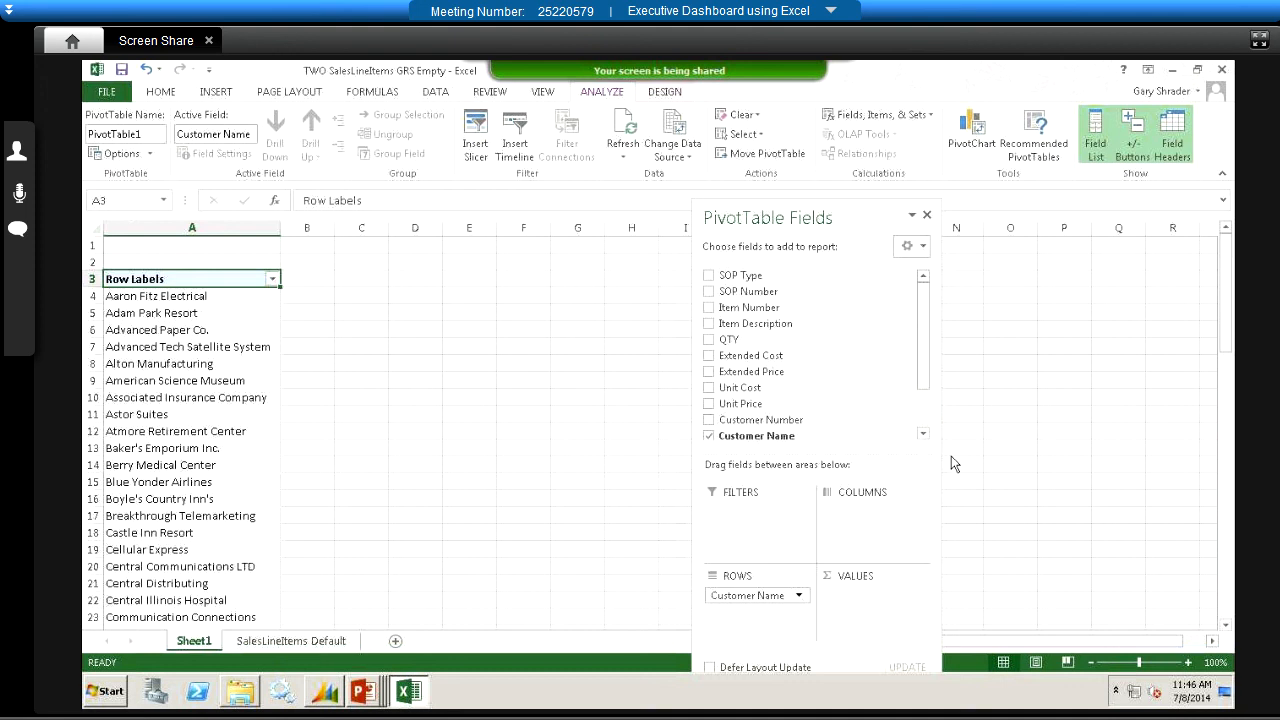
{"action": "left_click", "coordinate": [709, 373]}
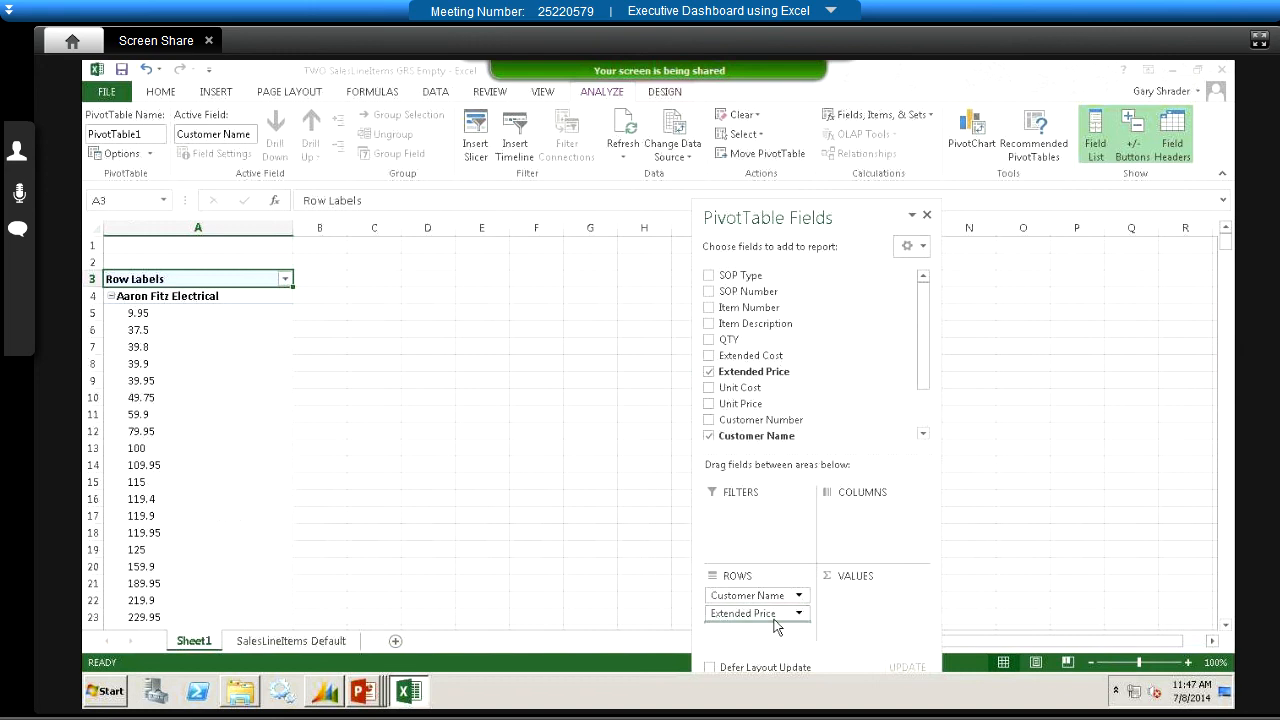
{"action": "left_click_drag", "start_coordinate": [815, 616], "coordinate": [847, 598]}
{"action": "left_click_drag", "start_coordinate": [848, 597], "coordinate": [848, 598]}
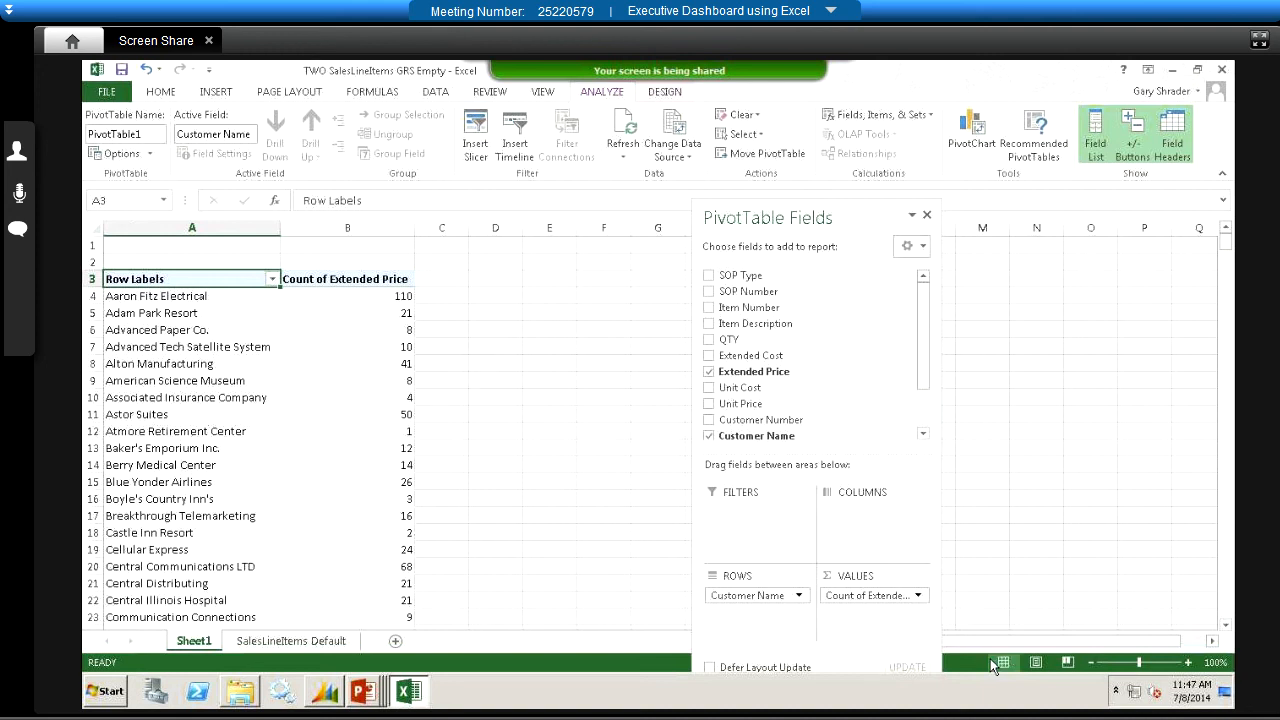
Step: Summarize the Extended Price value field by Sum
{"action": "left_click", "coordinate": [918, 596]}
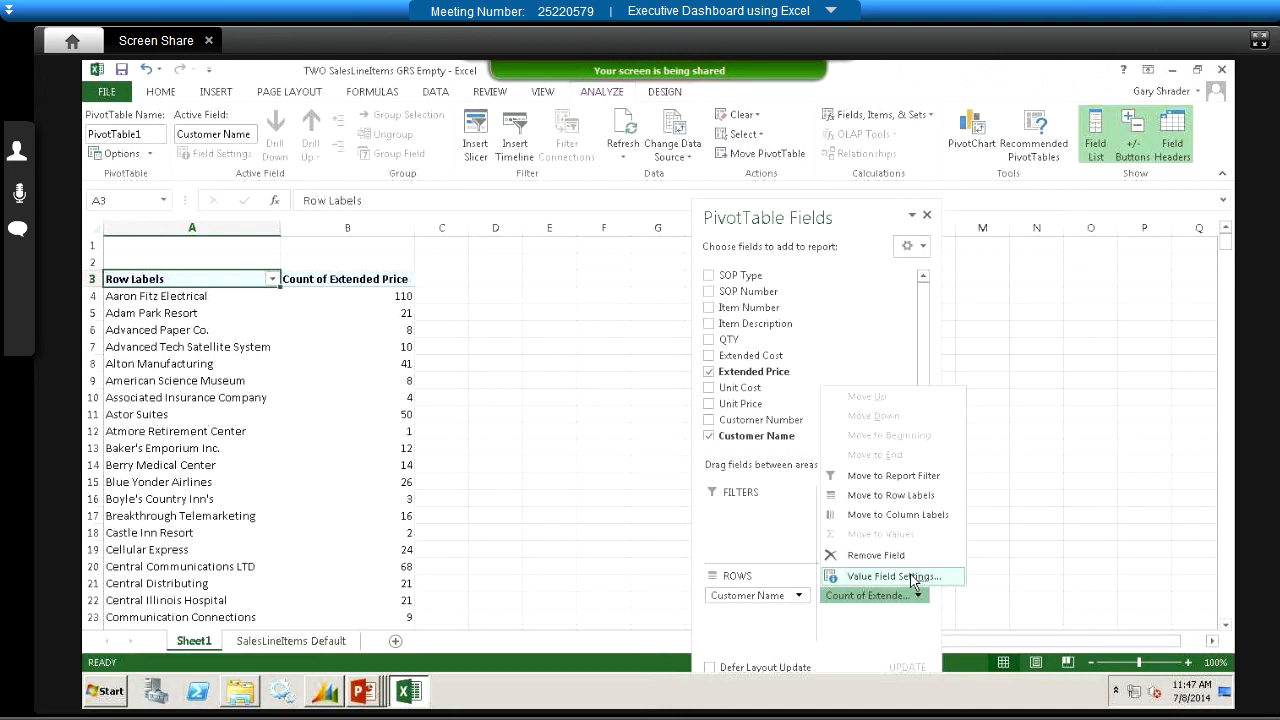
{"action": "left_click", "coordinate": [912, 578]}
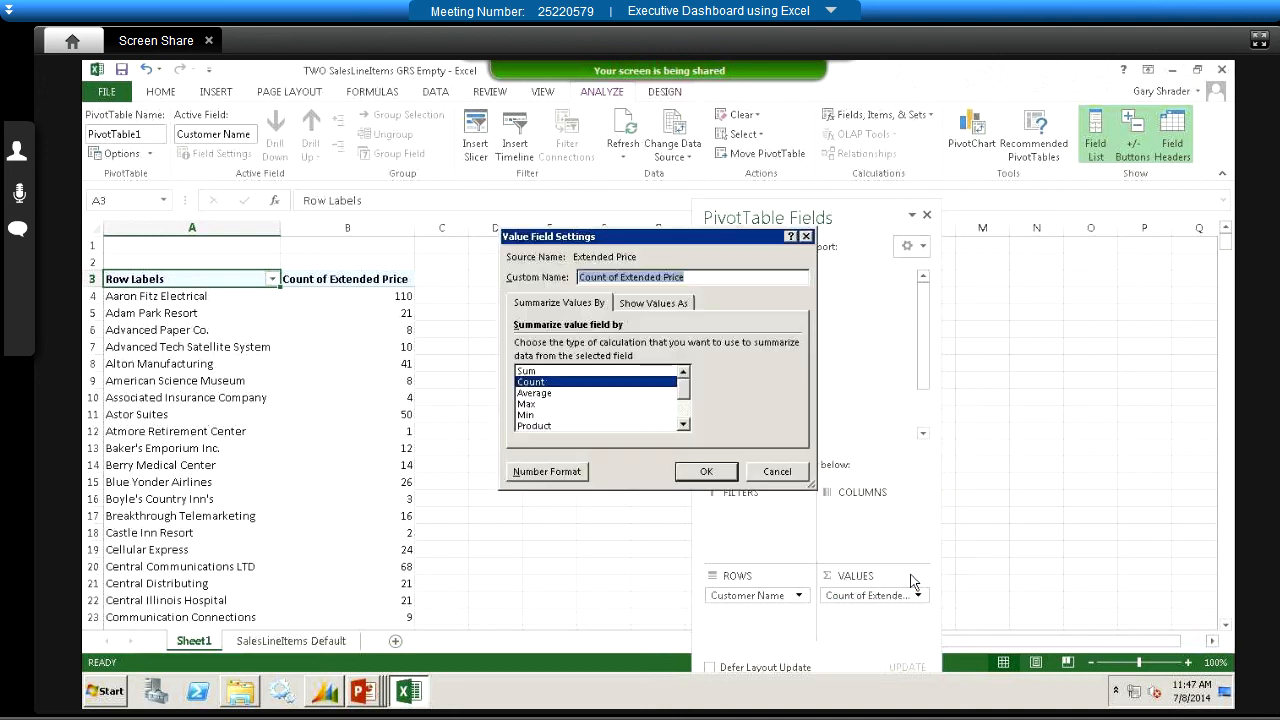
{"action": "left_click", "coordinate": [541, 372]}
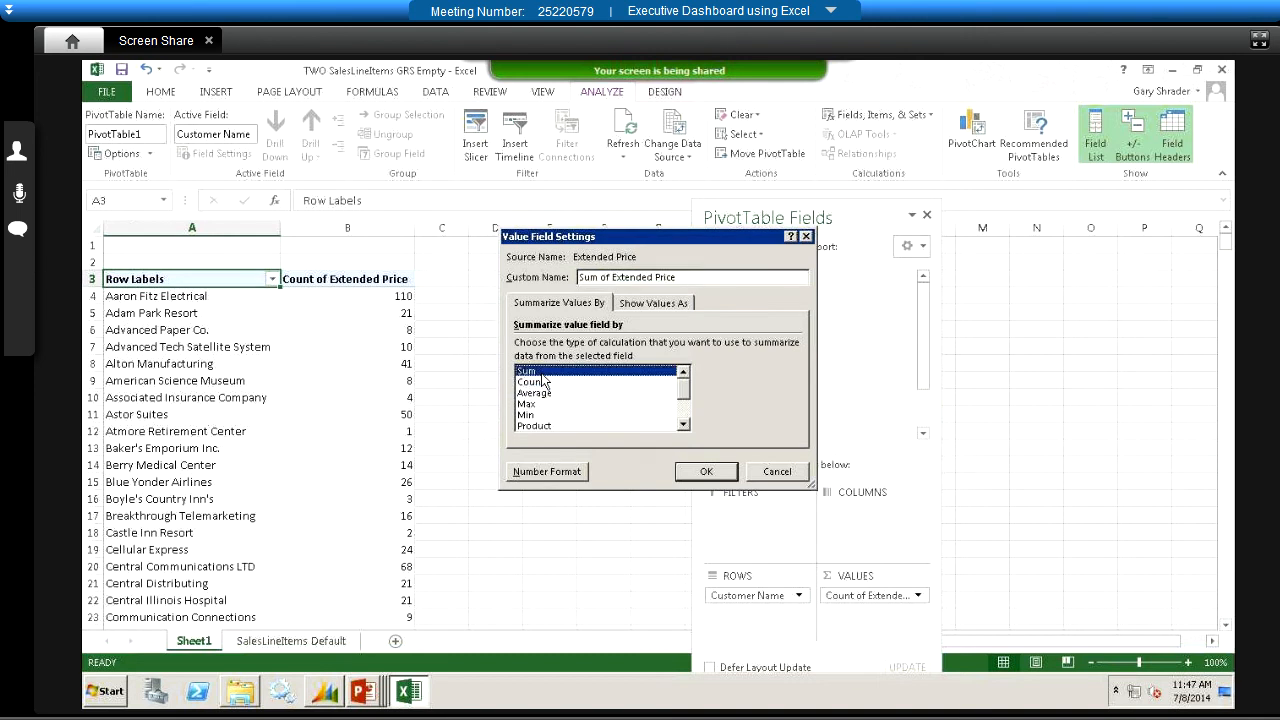
{"action": "left_click", "coordinate": [707, 472]}
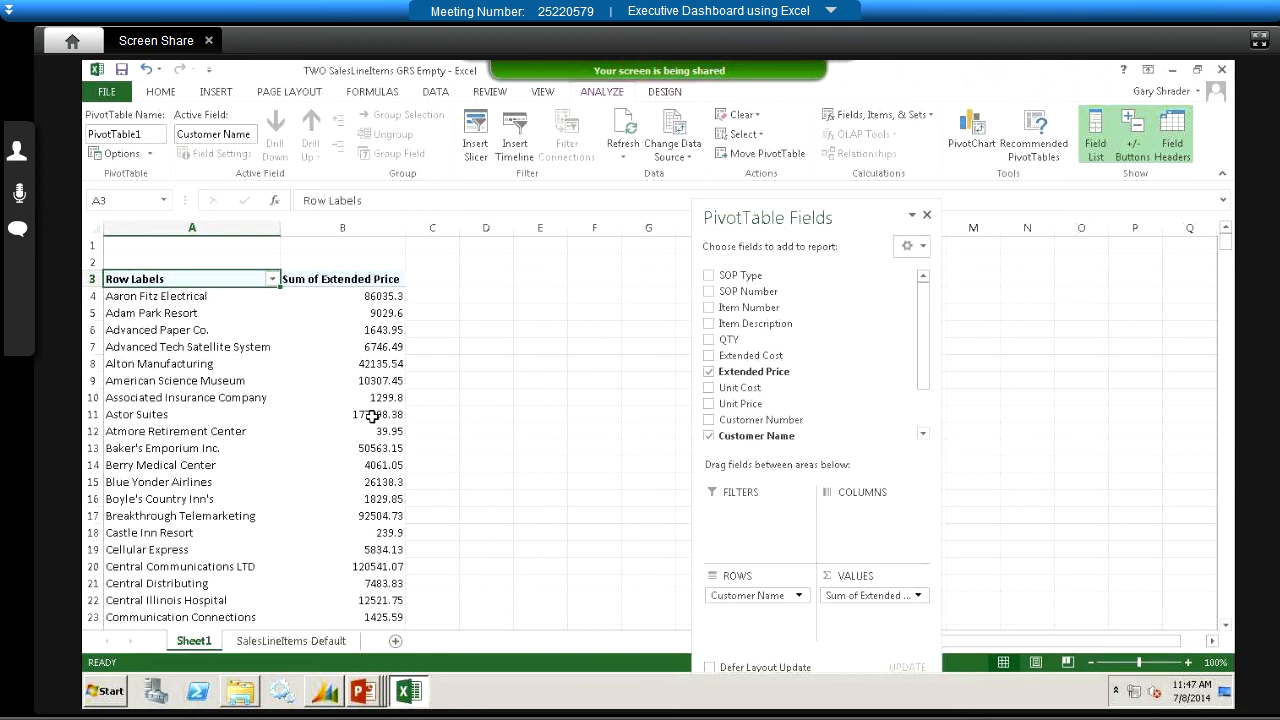
Step: Format the Sum of Extended Price field as Number with a 1000 separator and zero decimal places
{"action": "left_click", "coordinate": [379, 296]}
{"action": "right_click", "coordinate": [381, 297]}
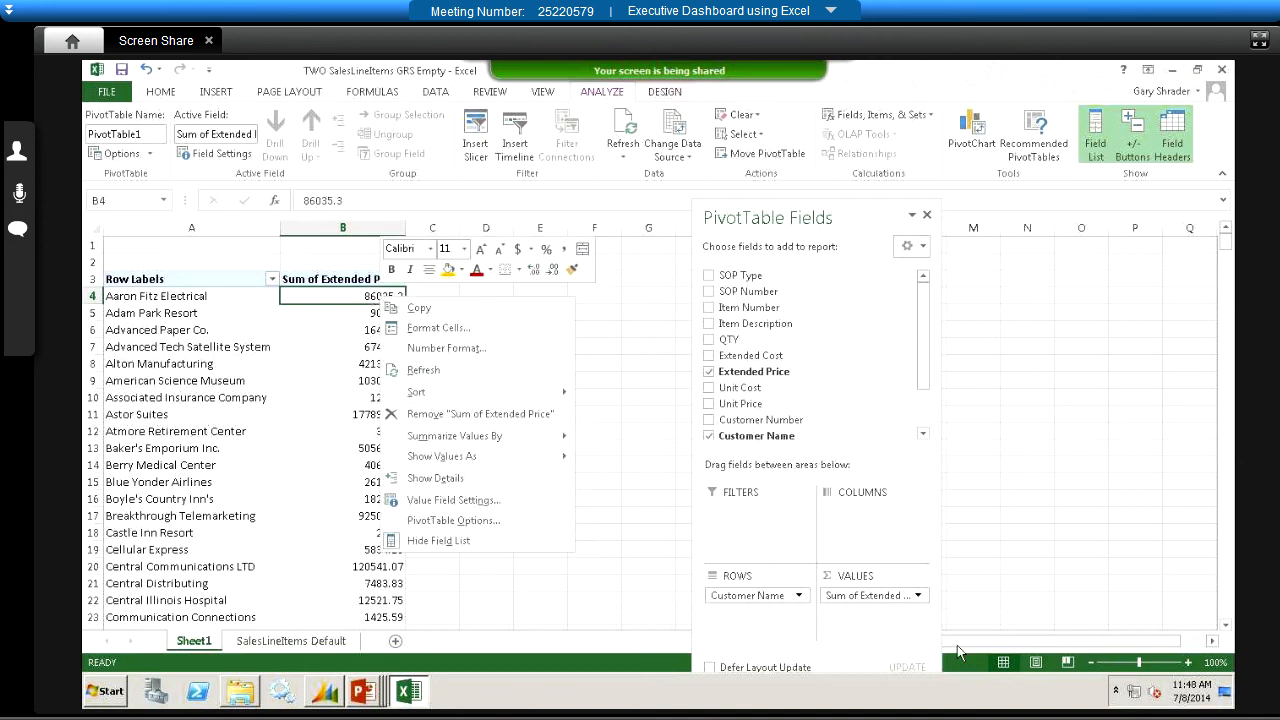
{"action": "left_click", "coordinate": [919, 597]}
{"action": "left_click", "coordinate": [919, 596]}
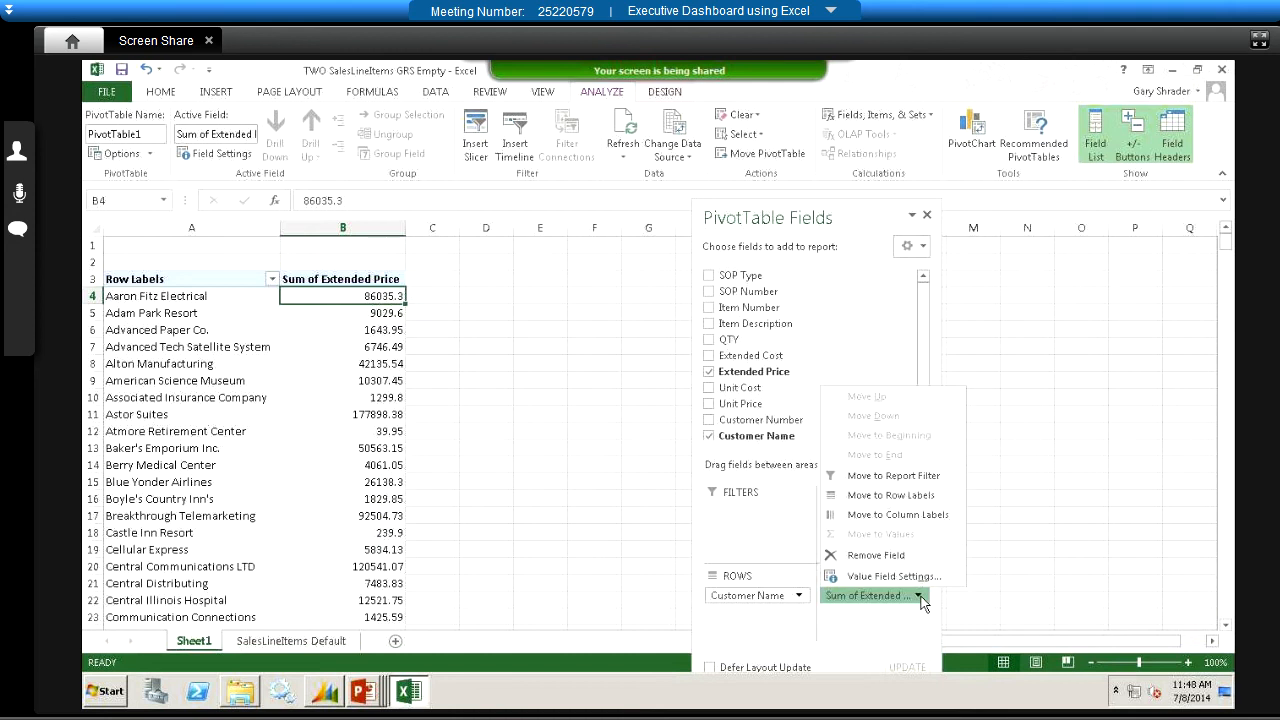
{"action": "left_click", "coordinate": [921, 577]}
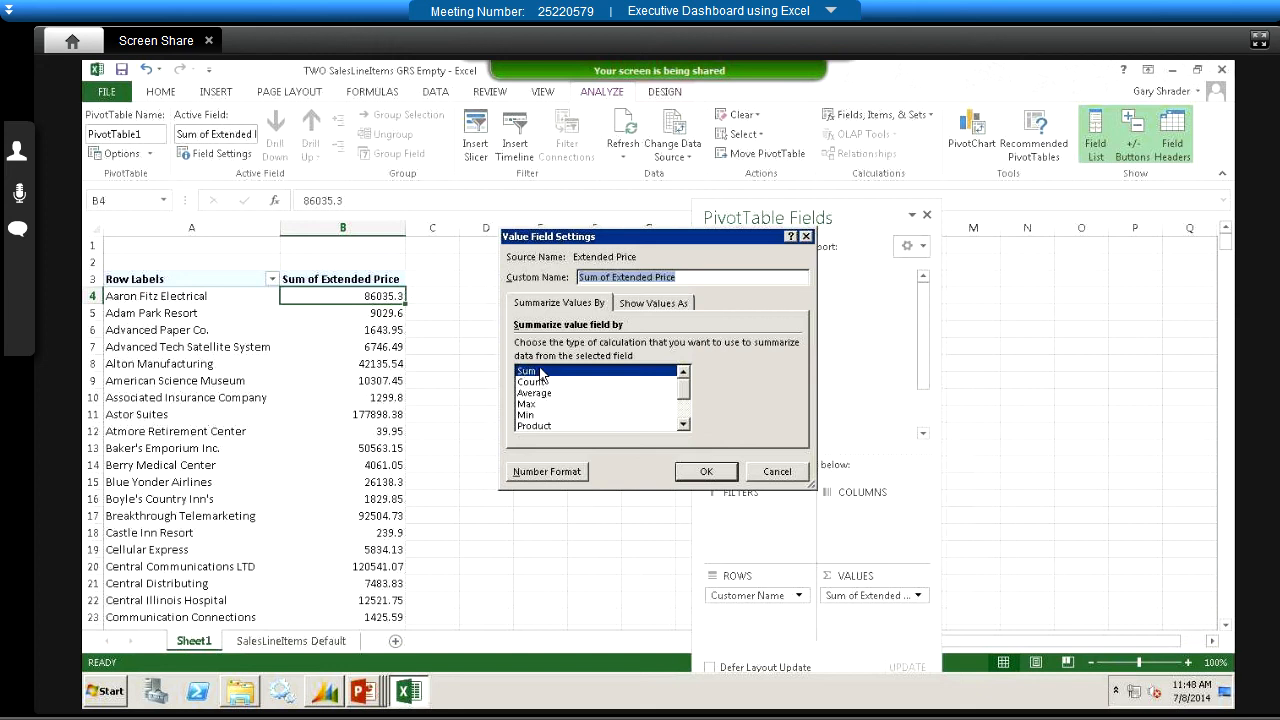
{"action": "left_click", "coordinate": [541, 477]}
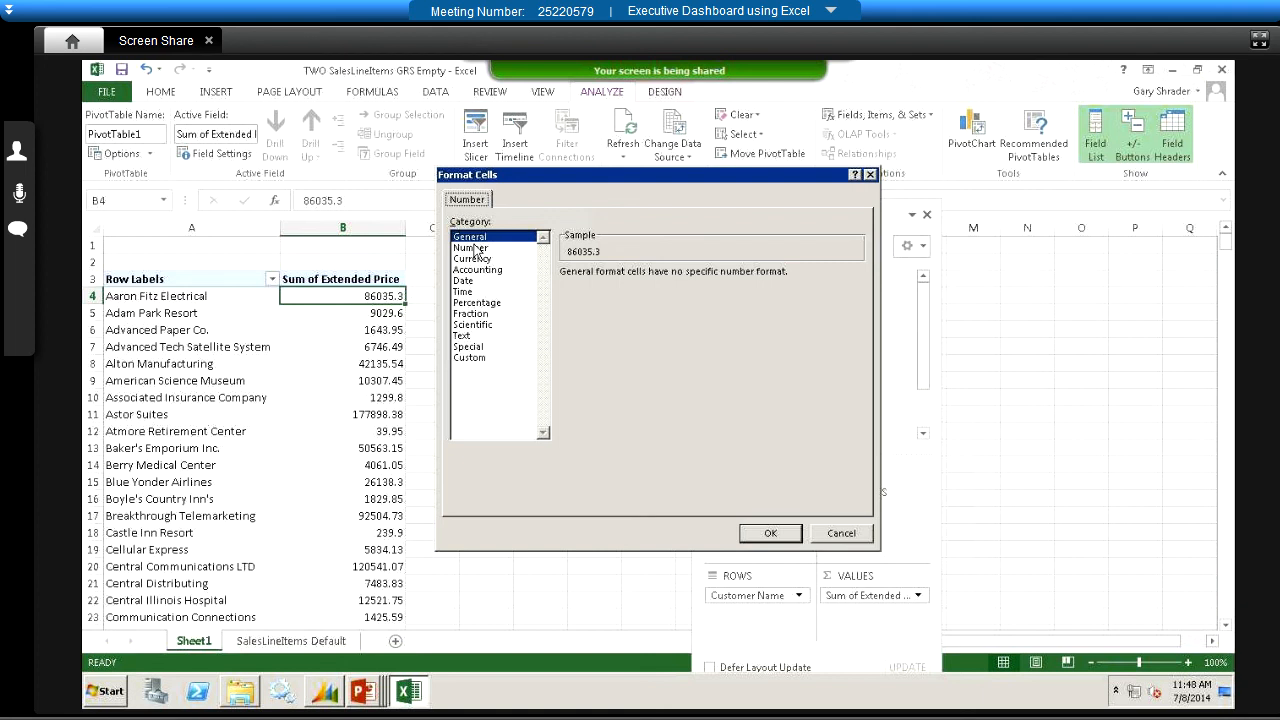
{"action": "left_click", "coordinate": [471, 248]}
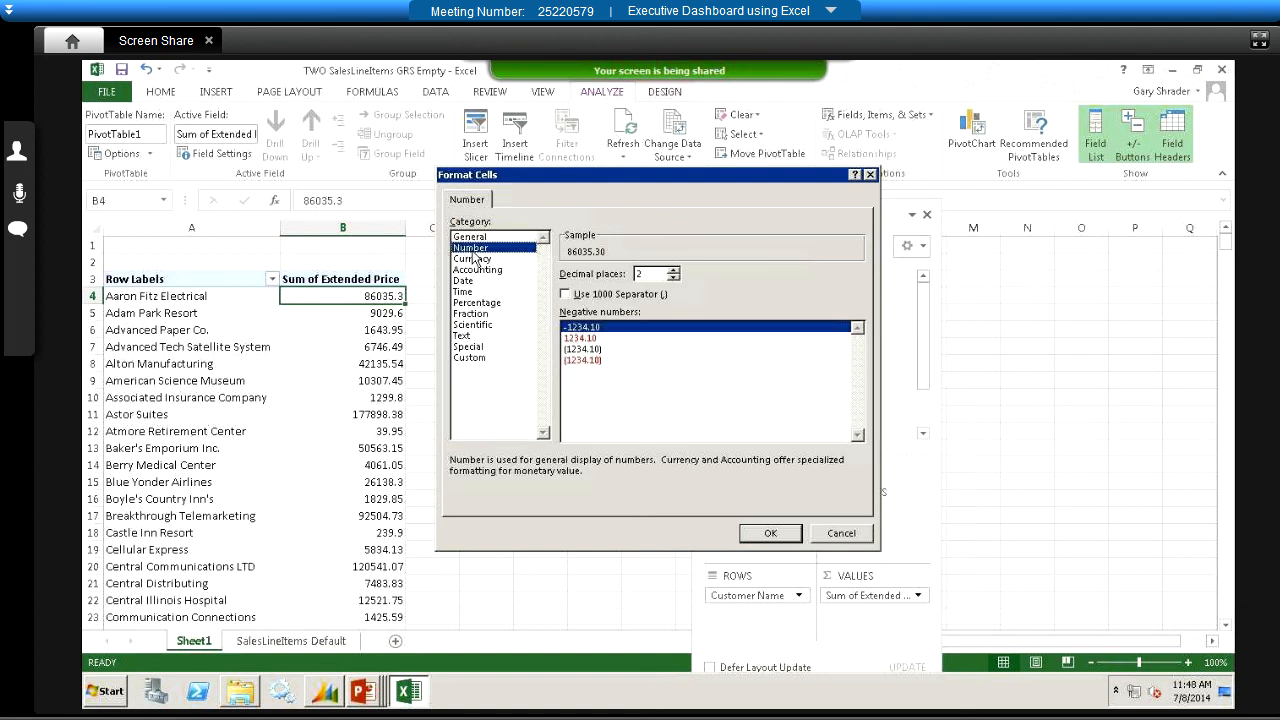
{"action": "left_click", "coordinate": [565, 294]}
{"action": "left_click", "coordinate": [674, 278]}
{"action": "left_click", "coordinate": [674, 278]}
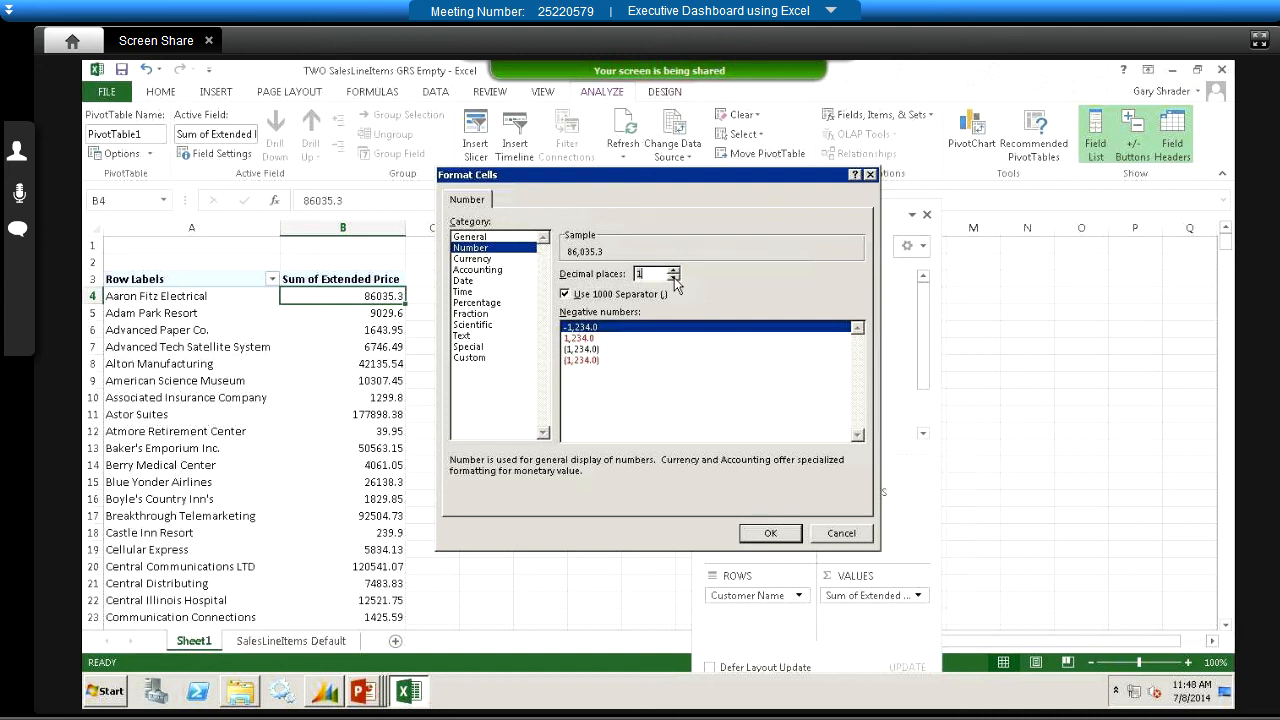
{"action": "left_click", "coordinate": [768, 533]}
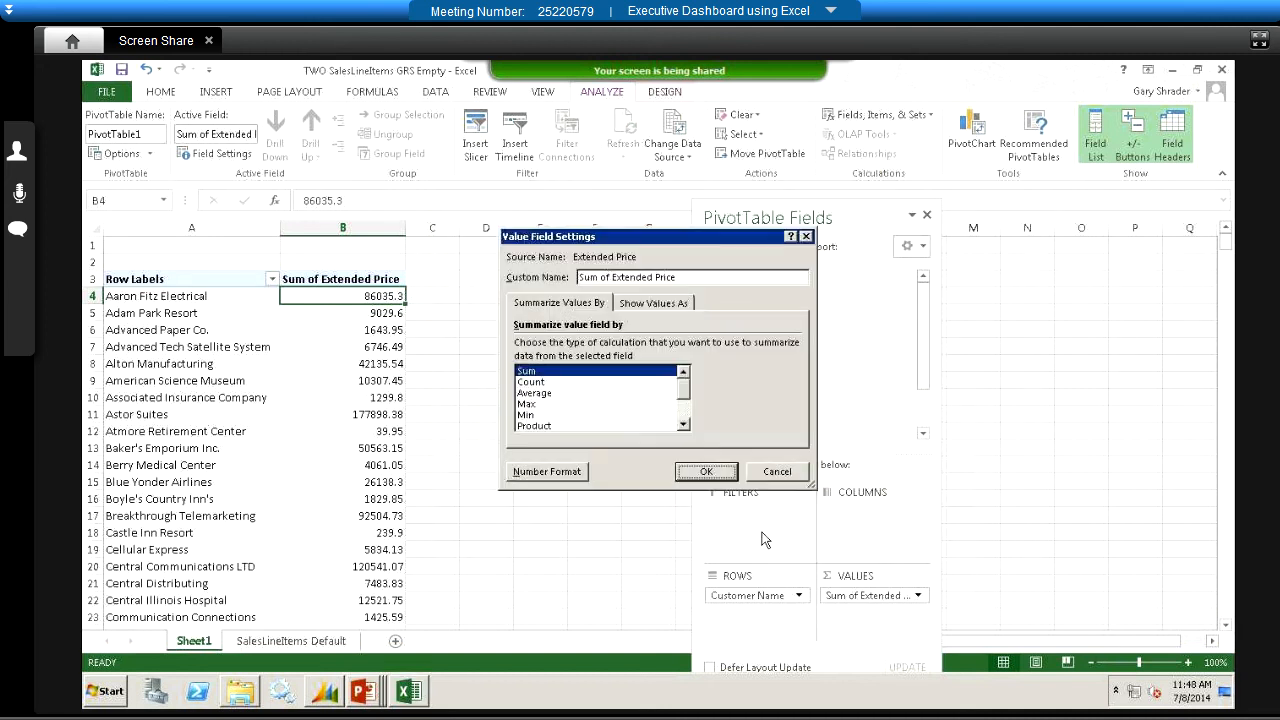
{"action": "left_click", "coordinate": [708, 472]}
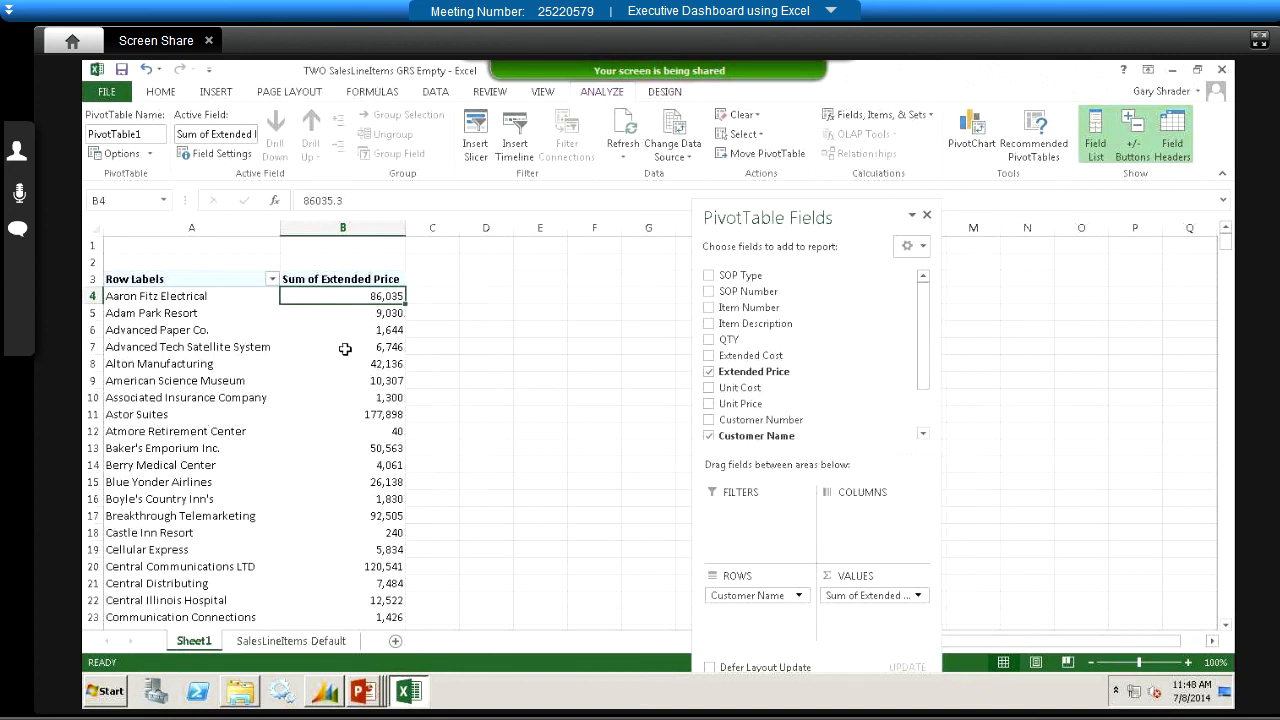
Step: Sort the PivotTable customers by Sum of Extended Price from largest to smallest
{"action": "right_click", "coordinate": [309, 304]}
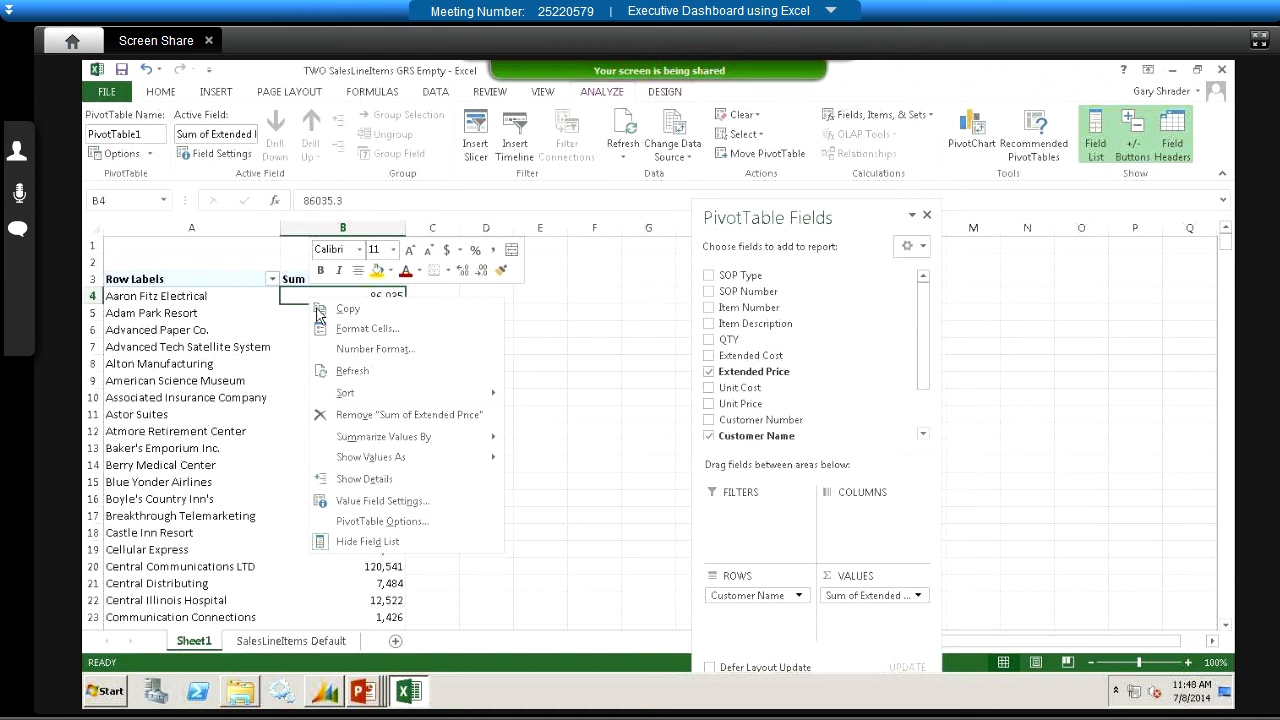
{"action": "mouse_move", "coordinate": [365, 400]}
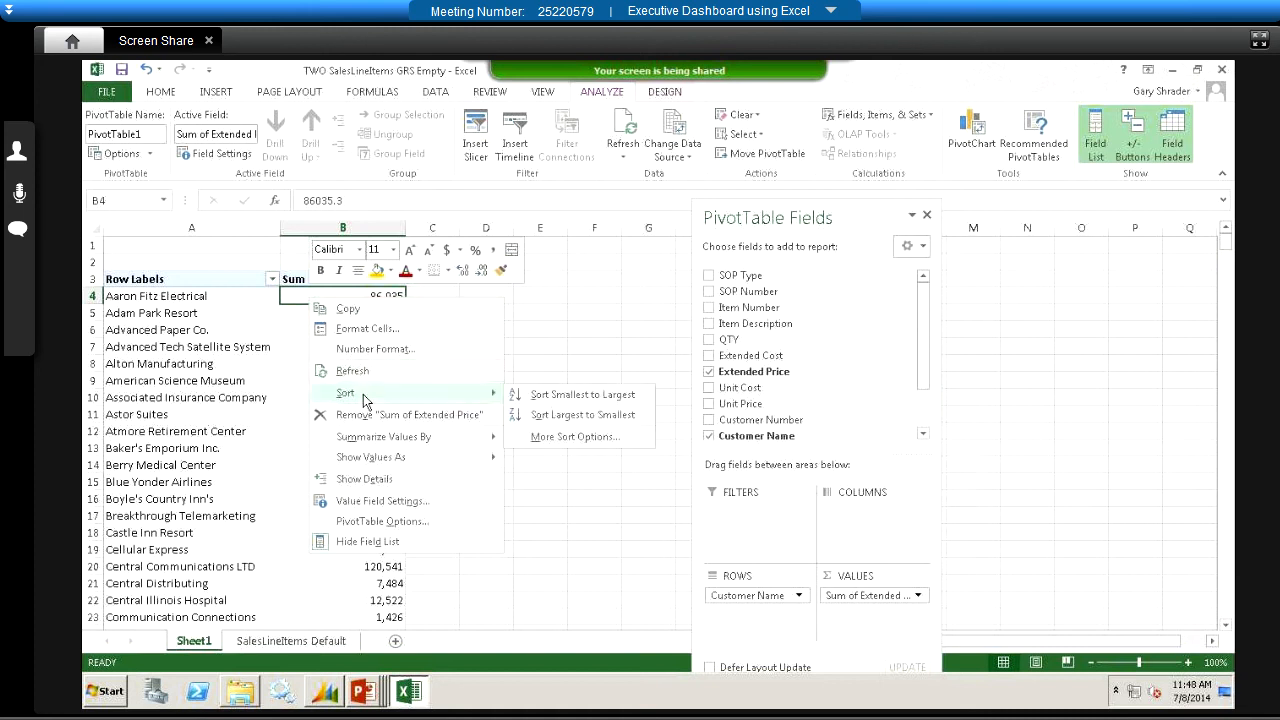
{"action": "left_click", "coordinate": [590, 415]}
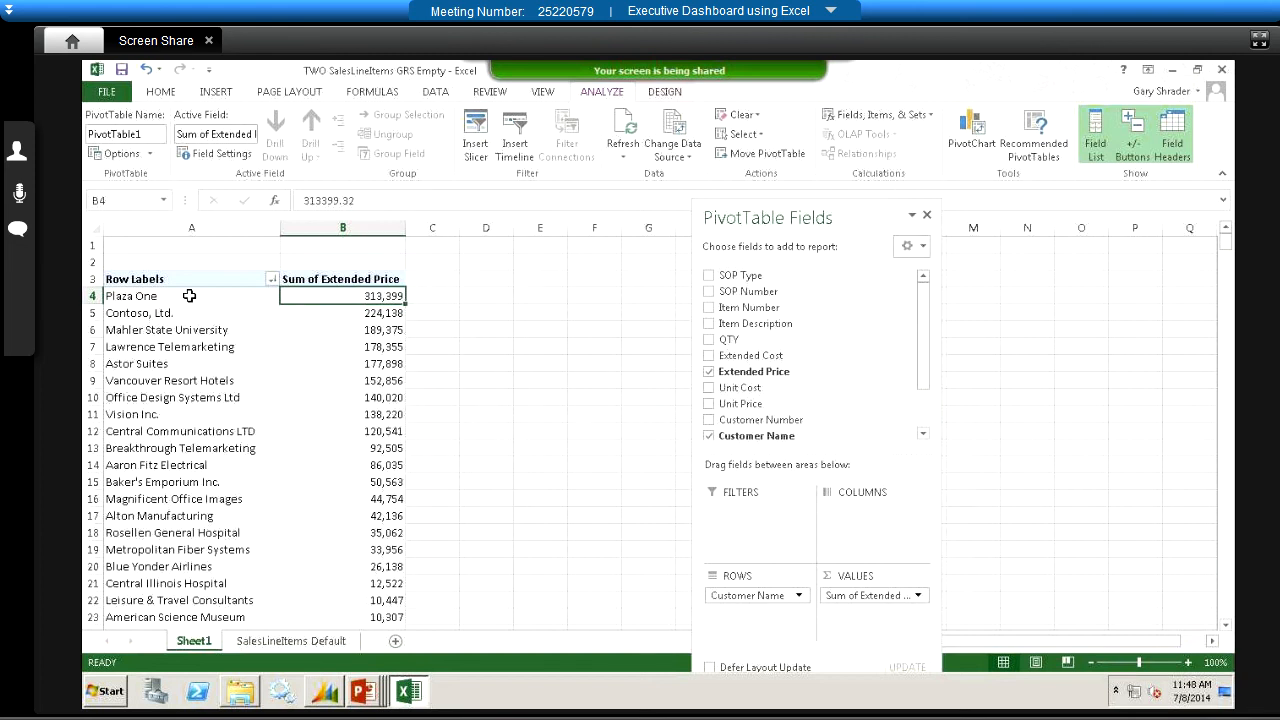
{"action": "mouse_move", "coordinate": [350, 297]}
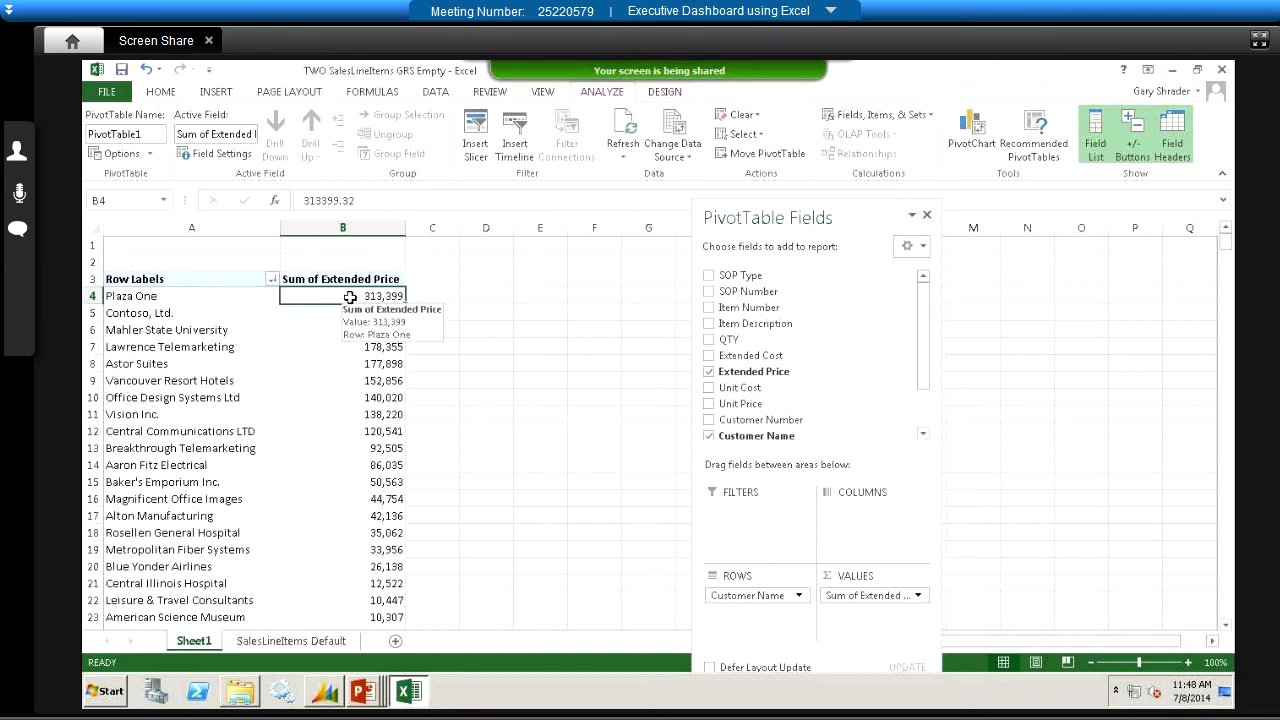
{"action": "mouse_move", "coordinate": [326, 464]}
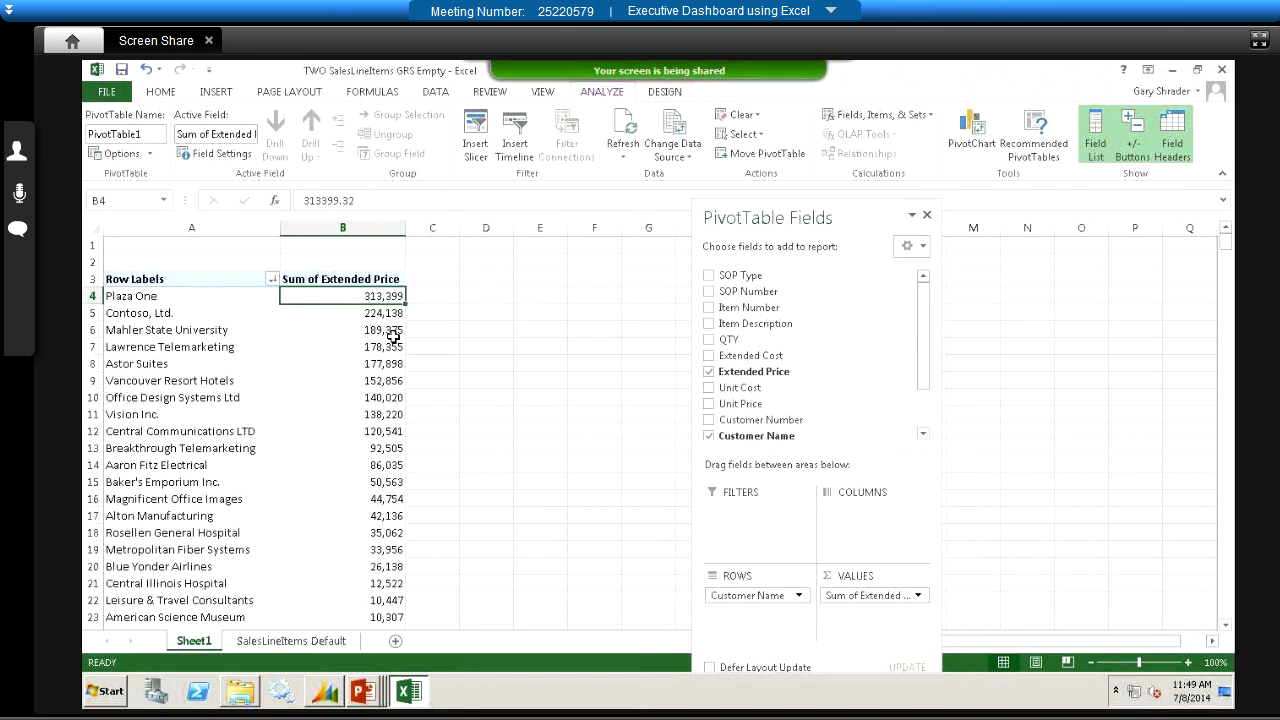
{"action": "mouse_move", "coordinate": [393, 338]}
{"action": "scroll", "coordinate": [269, 418], "scroll_direction": "down", "scroll_amount": 7}
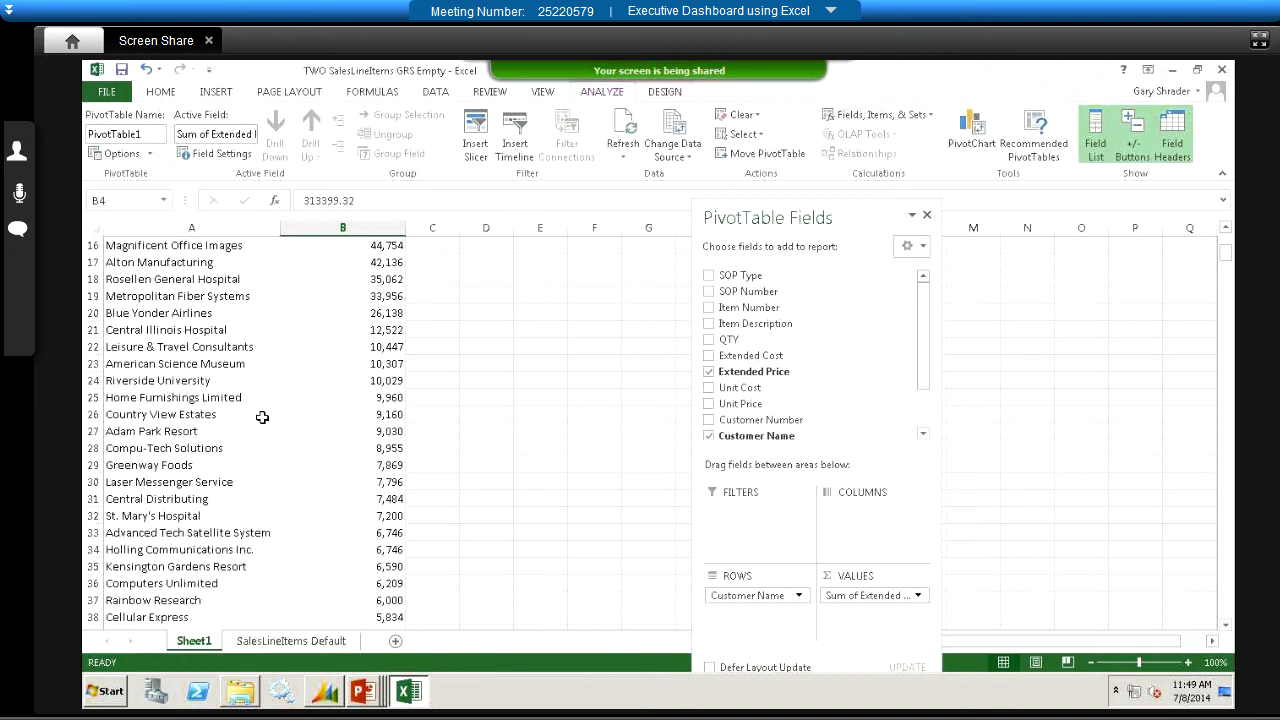
{"action": "scroll", "coordinate": [261, 414], "scroll_direction": "up", "scroll_amount": 7}
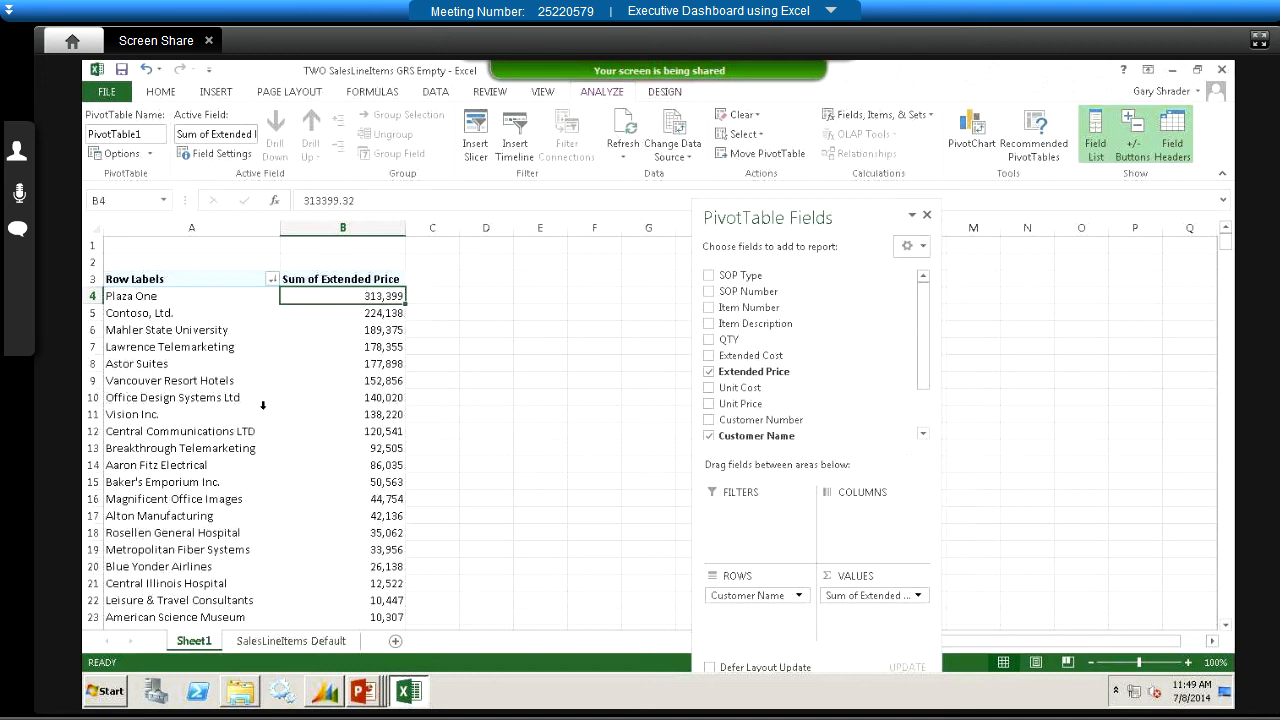
{"action": "right_click", "coordinate": [327, 300]}
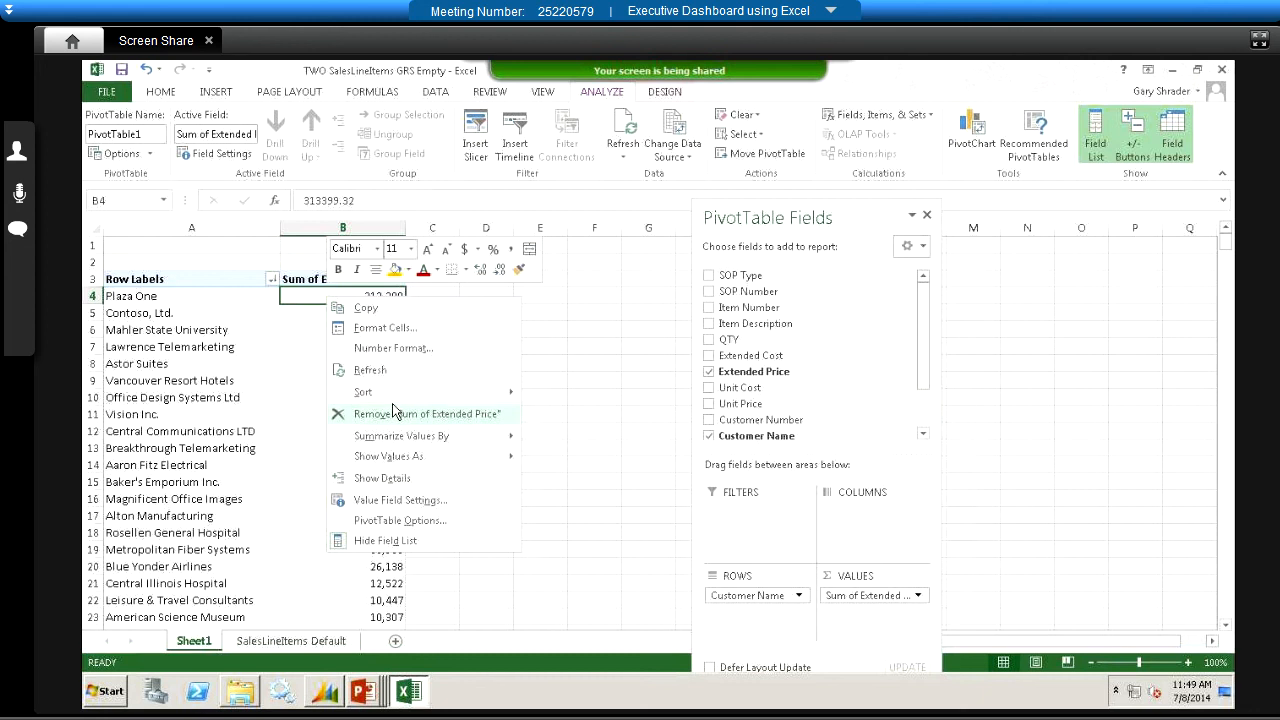
{"action": "key", "text": "Escape"}
Step: Filter the PivotTable's Customer Name rows to the top 15 items by Sum of Extended Price
{"action": "right_click", "coordinate": [222, 301]}
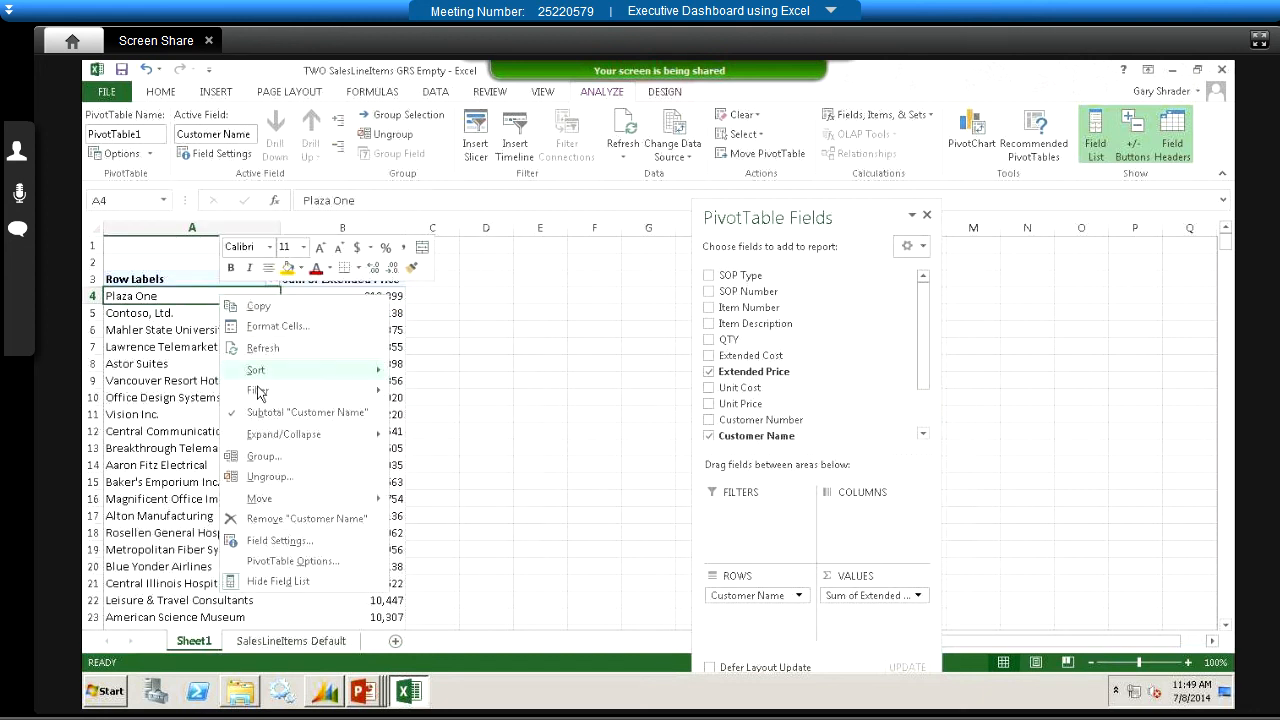
{"action": "mouse_move", "coordinate": [259, 394]}
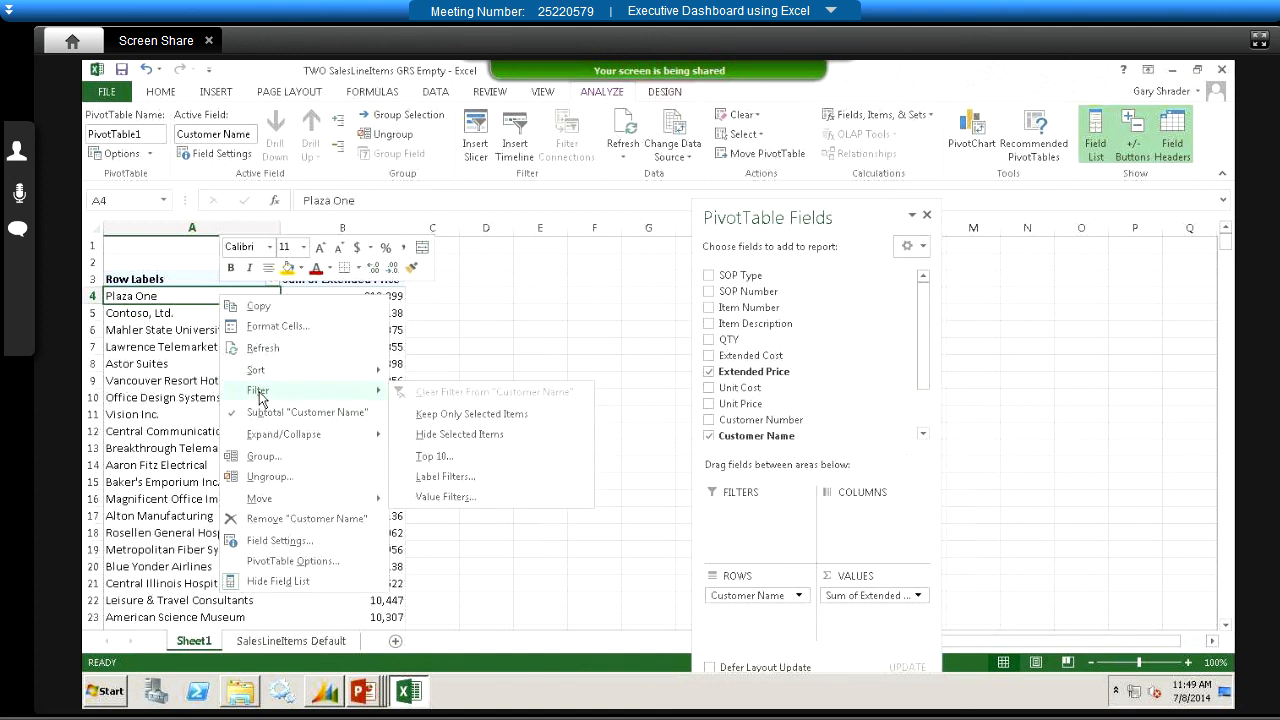
{"action": "left_click", "coordinate": [447, 462]}
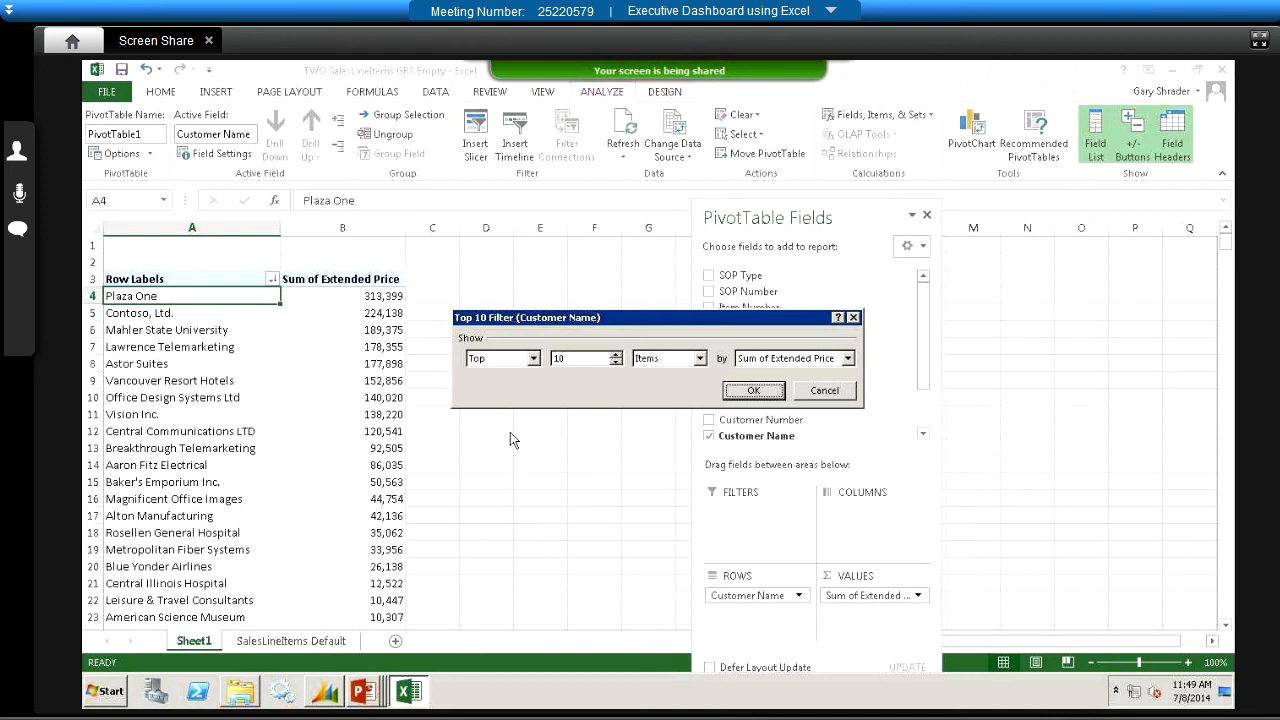
{"action": "left_click", "coordinate": [533, 359]}
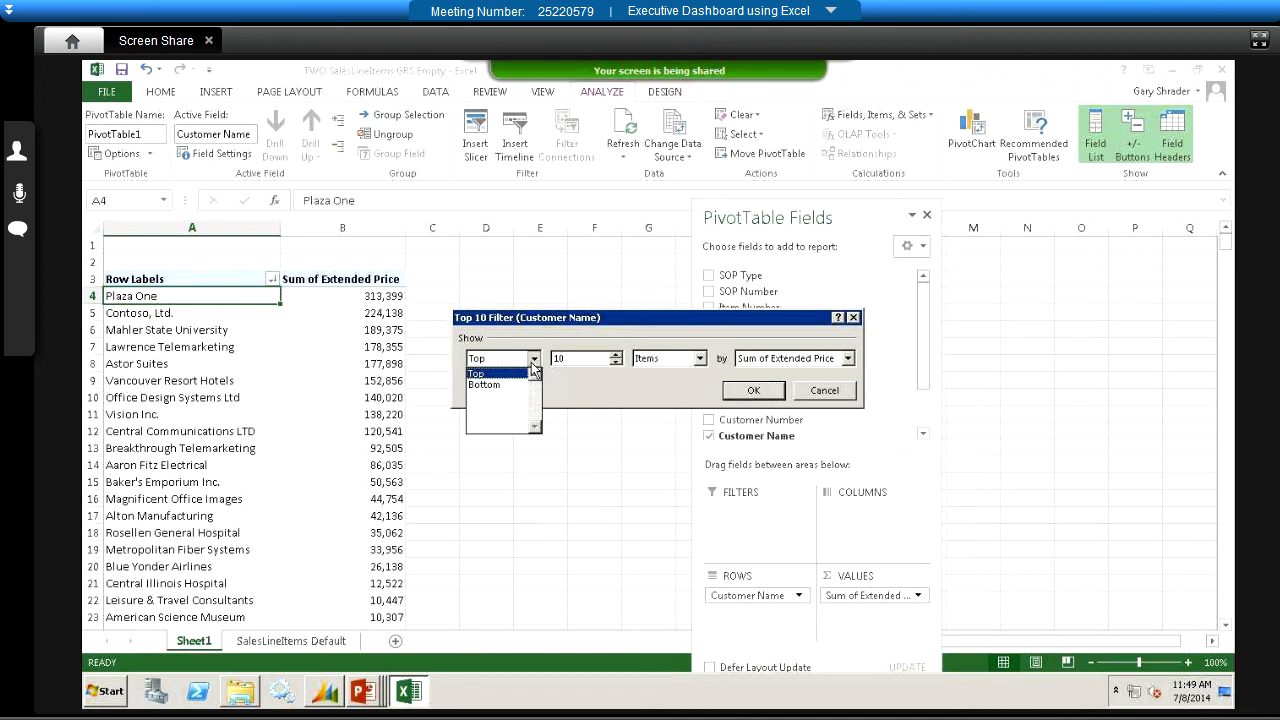
{"action": "left_click", "coordinate": [531, 363]}
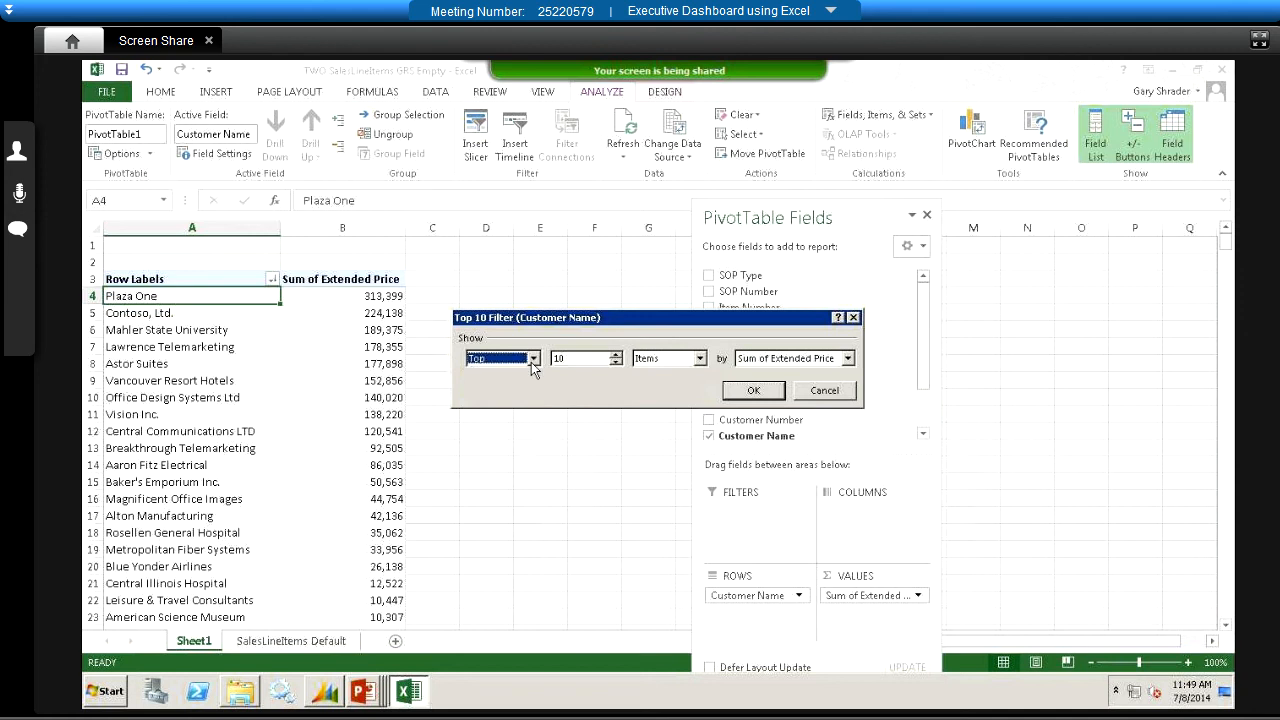
{"action": "left_click", "coordinate": [617, 354]}
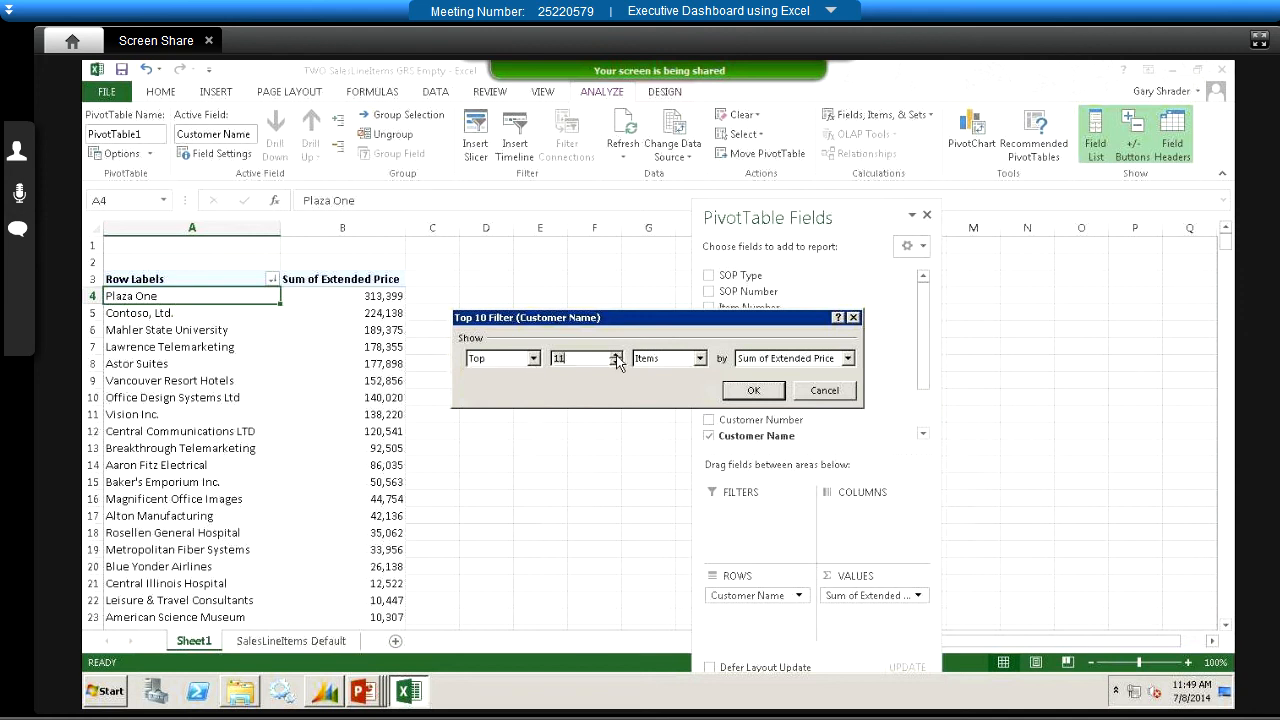
{"action": "left_click", "coordinate": [617, 354]}
{"action": "left_click", "coordinate": [616, 354]}
{"action": "left_click", "coordinate": [616, 354]}
{"action": "left_click", "coordinate": [753, 392]}
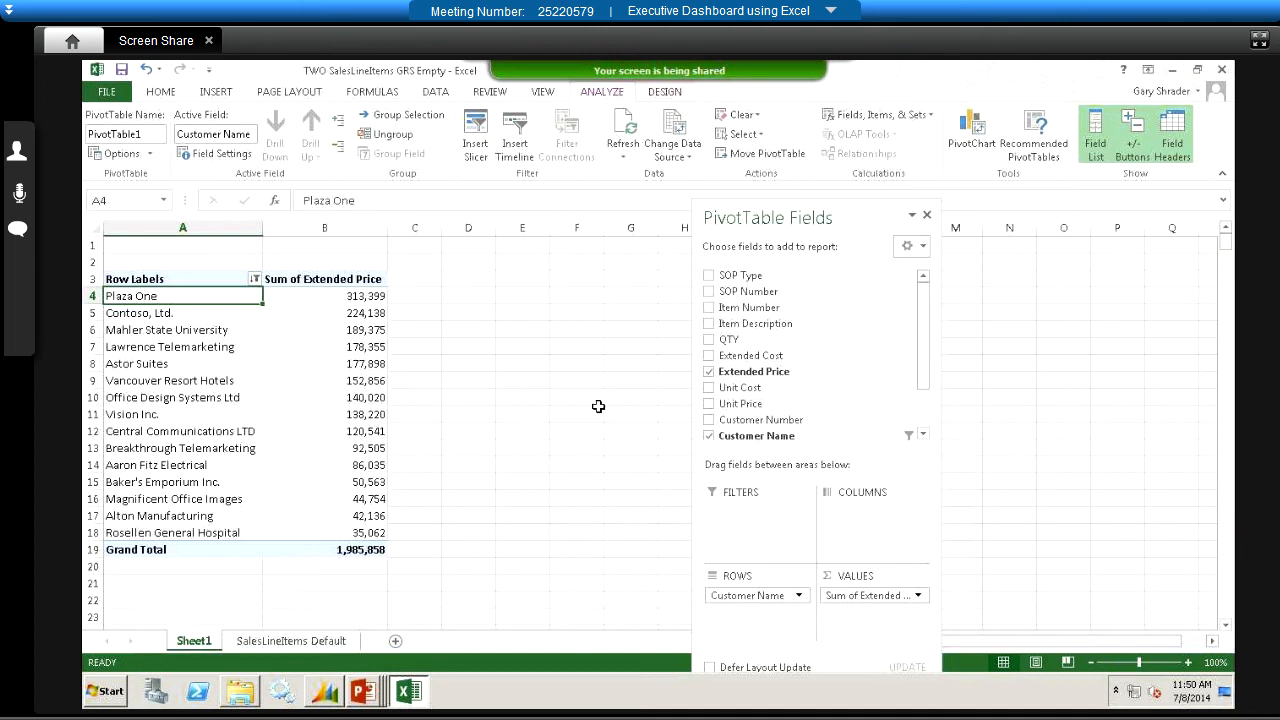
Step: Insert an SOP Type slicer beside the PivotTable and filter it to Invoice
{"action": "left_click", "coordinate": [926, 215]}
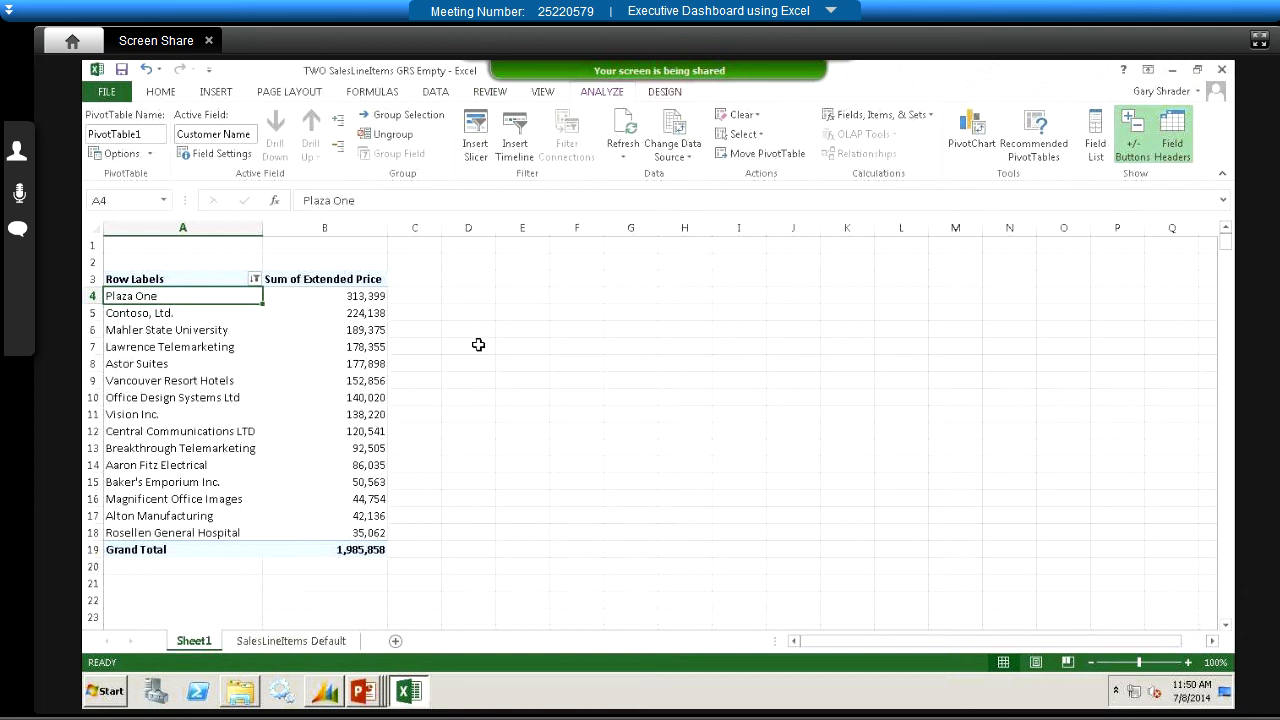
{"action": "left_click", "coordinate": [216, 92]}
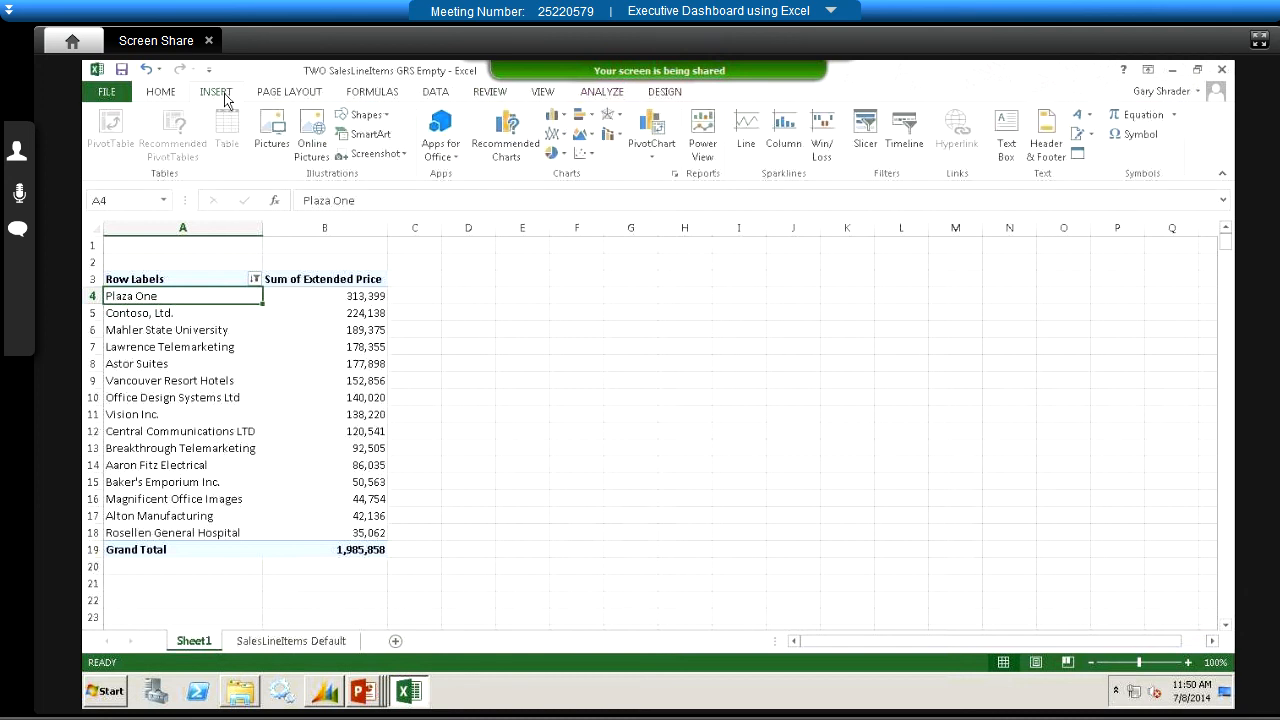
{"action": "left_click", "coordinate": [868, 138]}
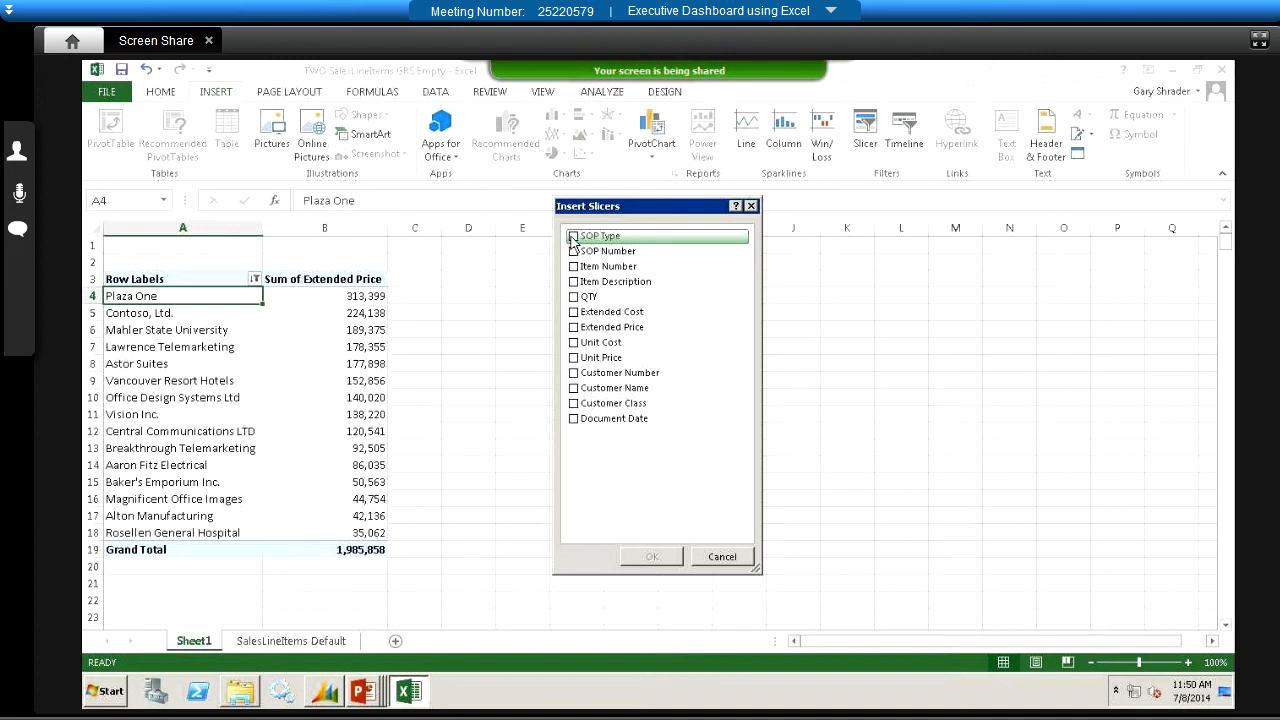
{"action": "left_click", "coordinate": [574, 238]}
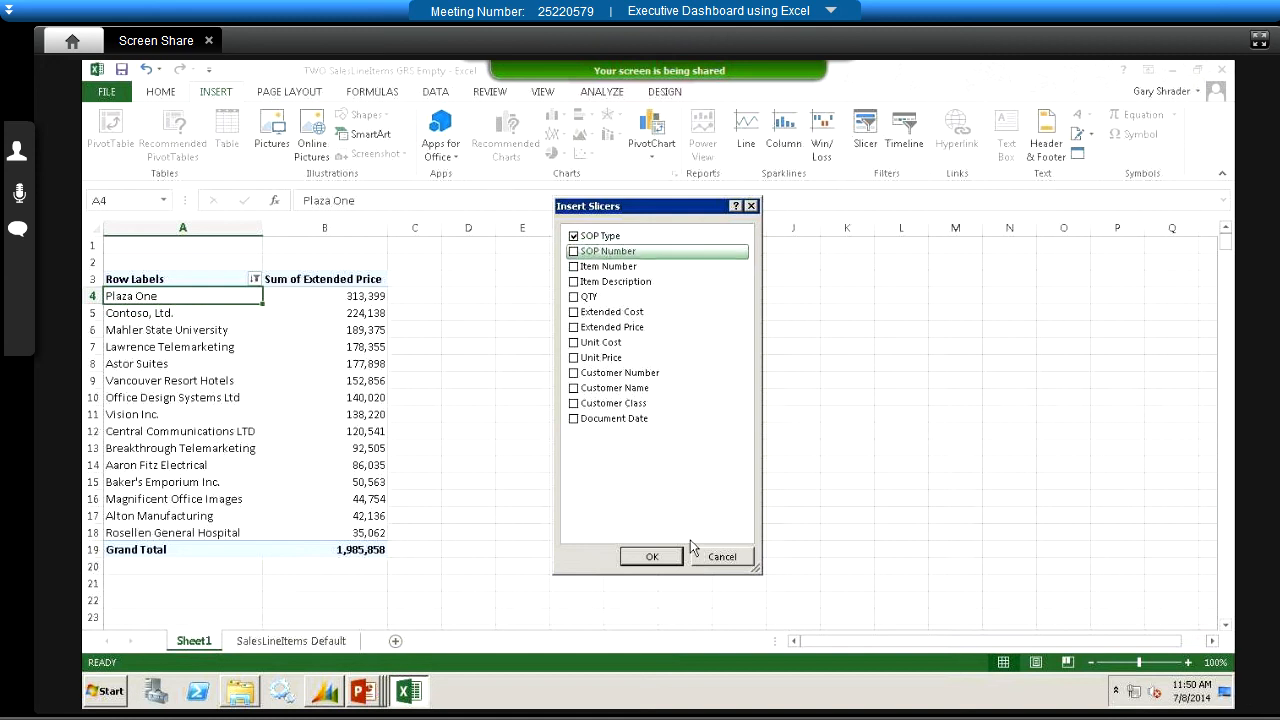
{"action": "left_click", "coordinate": [653, 557]}
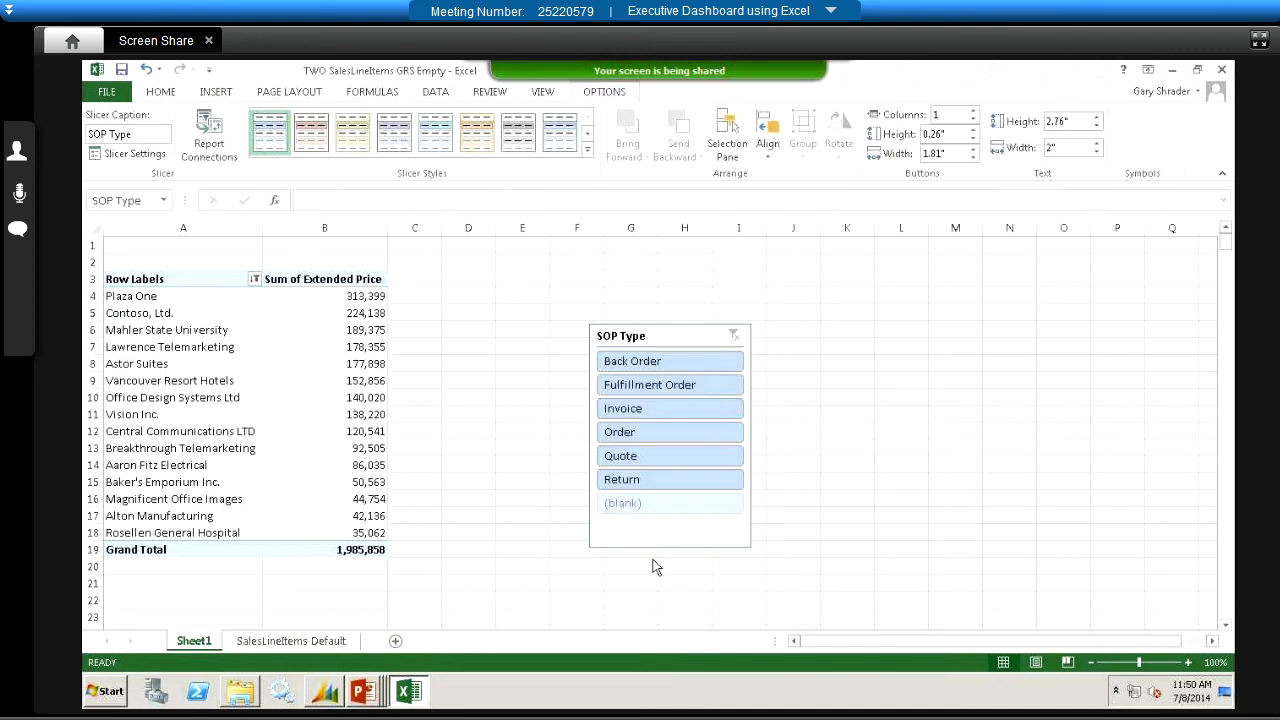
{"action": "left_click_drag", "start_coordinate": [639, 332], "coordinate": [524, 276]}
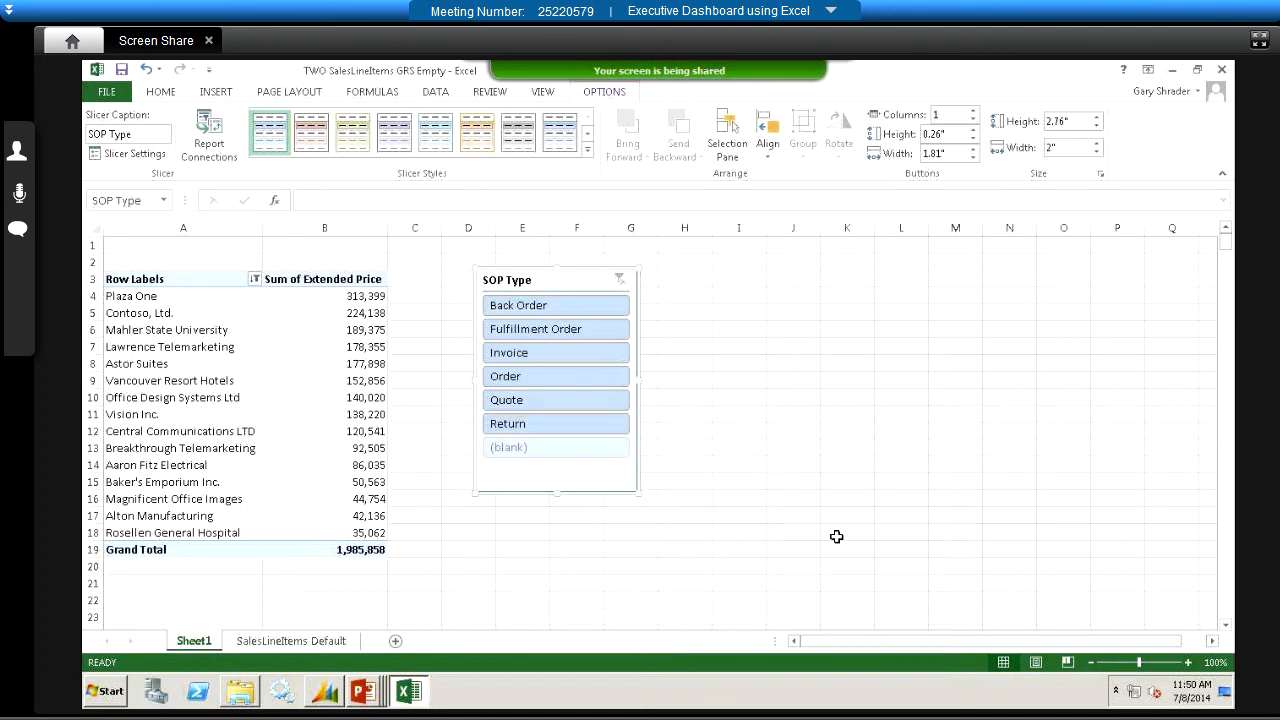
{"action": "left_click", "coordinate": [590, 364]}
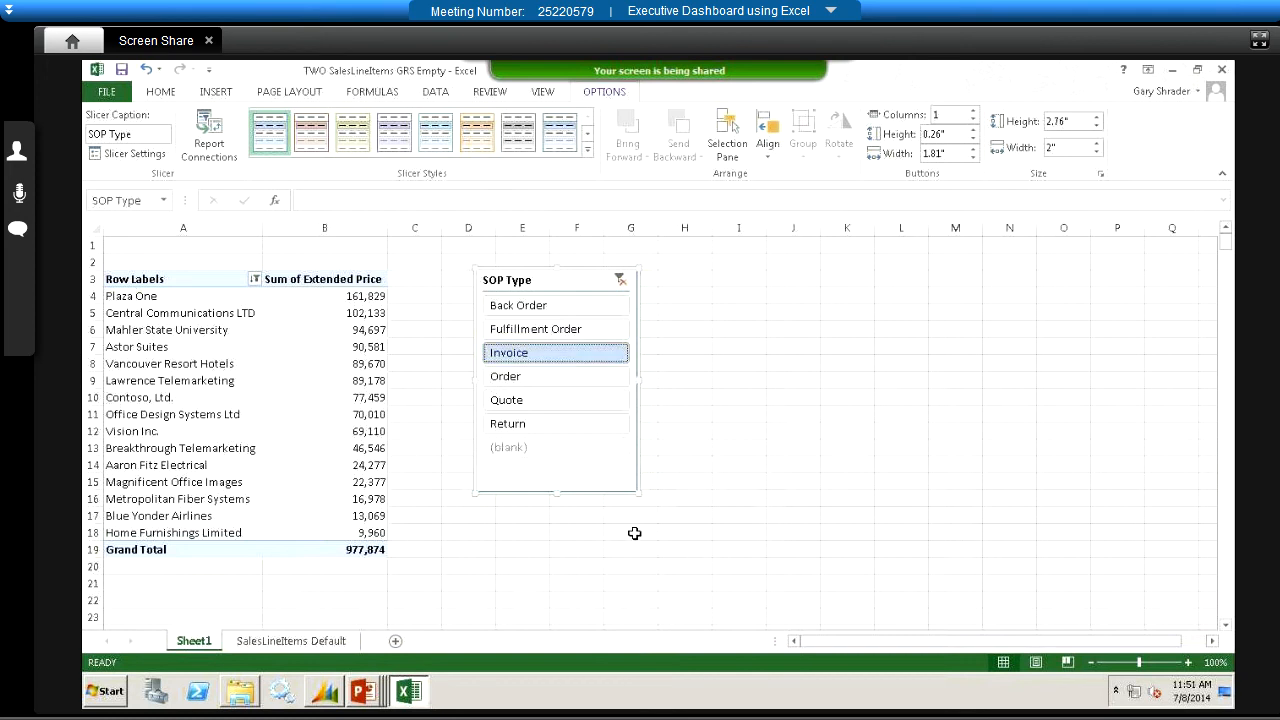
Step: Hide items with no data in the SOP Type slicer and shorten the slicer to about 2.1" high
{"action": "right_click", "coordinate": [555, 471]}
{"action": "left_click", "coordinate": [590, 459]}
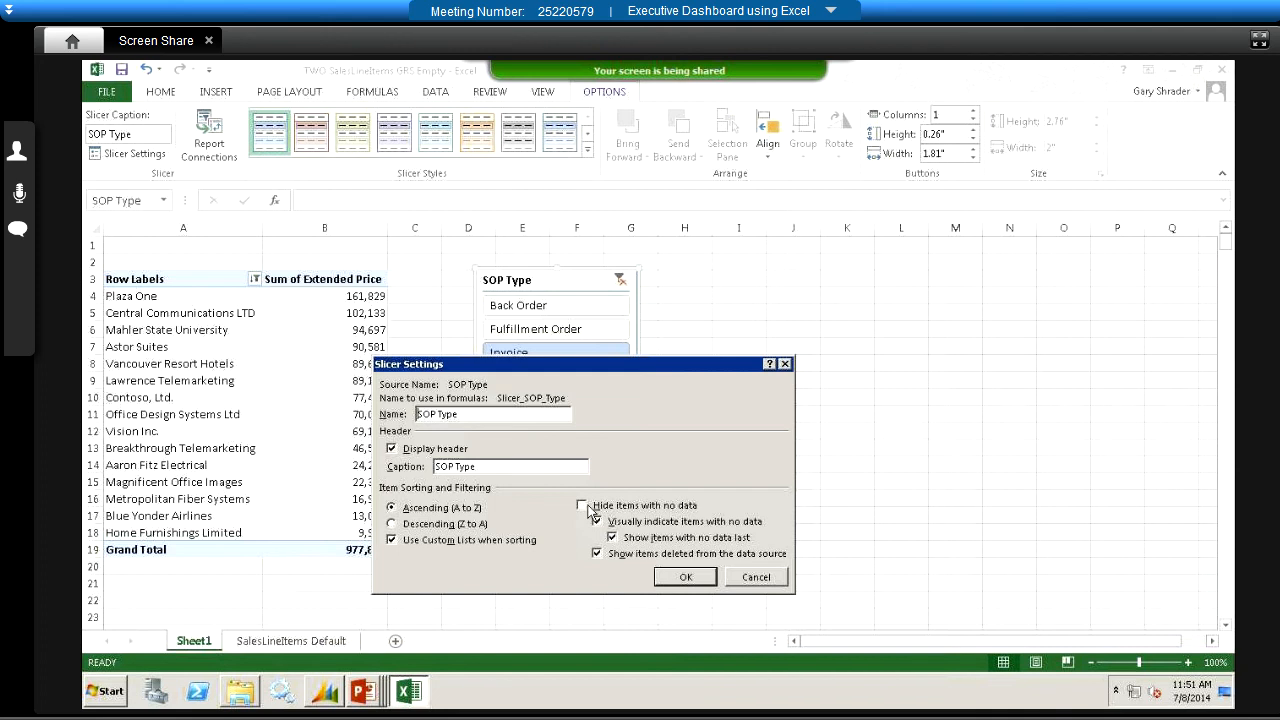
{"action": "left_click", "coordinate": [583, 506]}
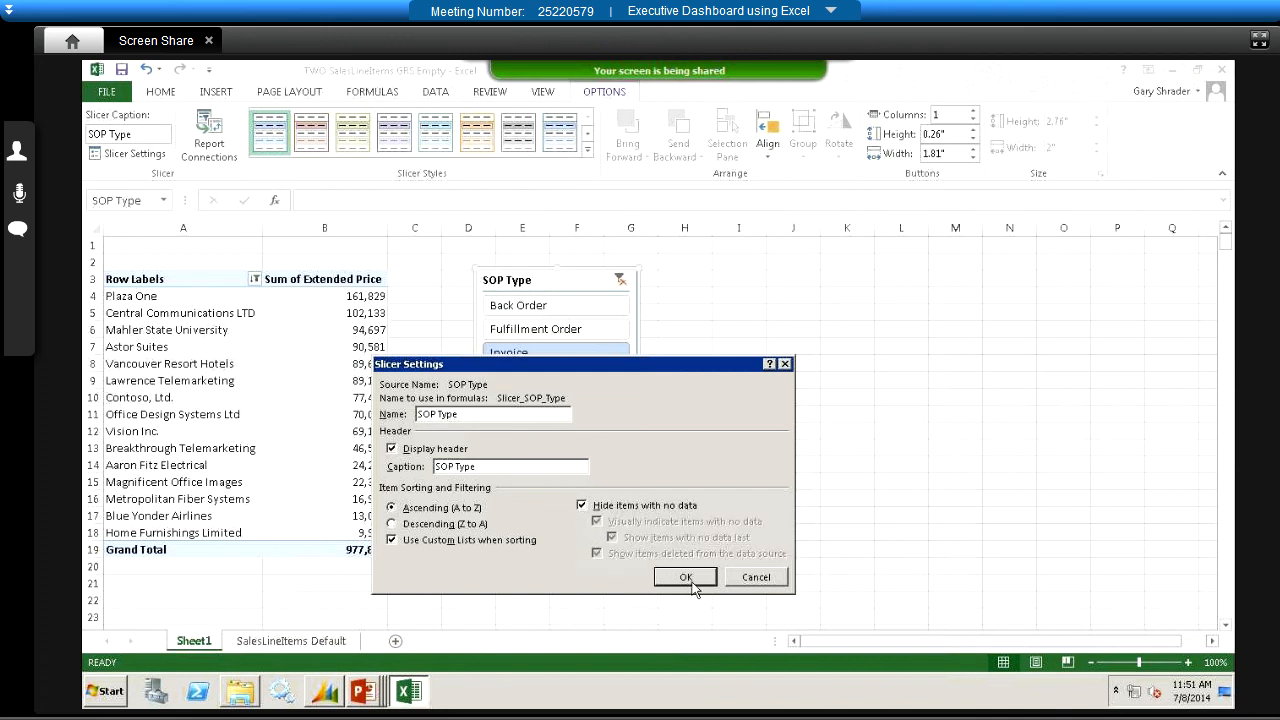
{"action": "left_click", "coordinate": [686, 578]}
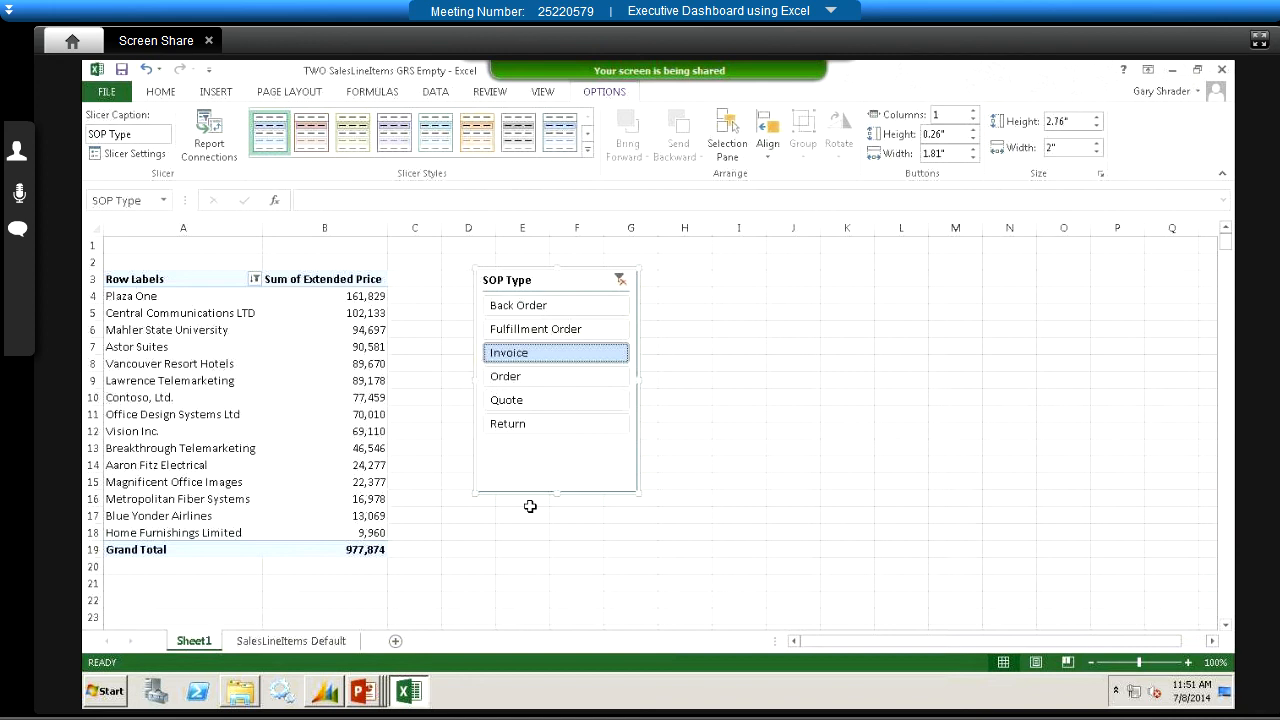
{"action": "left_click", "coordinate": [558, 453]}
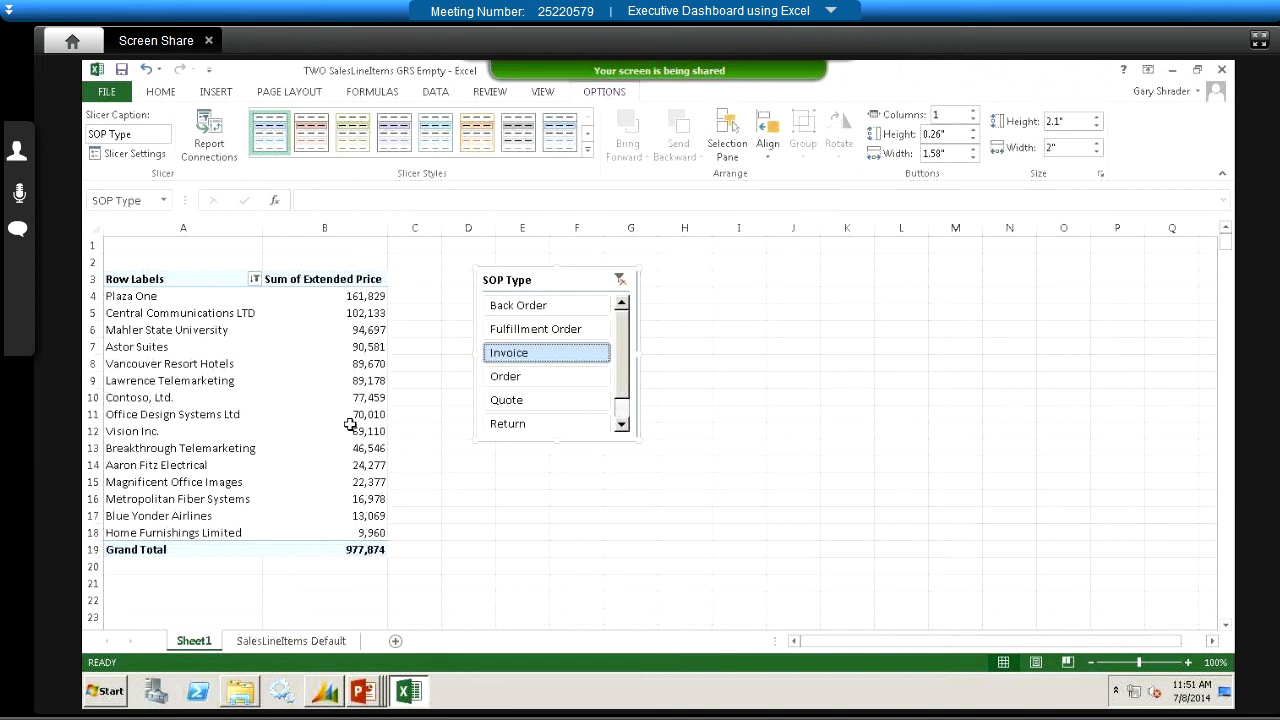
Step: Add Document Date to the PivotTable as a column field and close the field list
{"action": "right_click", "coordinate": [255, 352]}
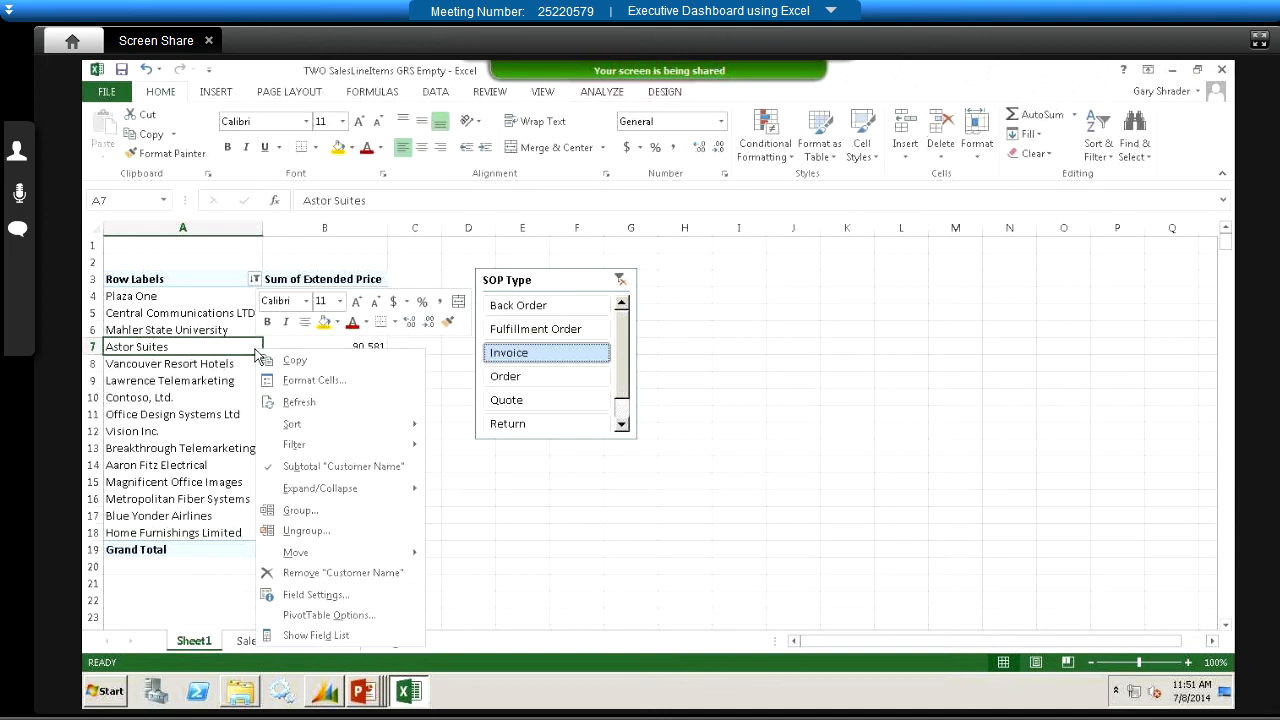
{"action": "left_click", "coordinate": [332, 638]}
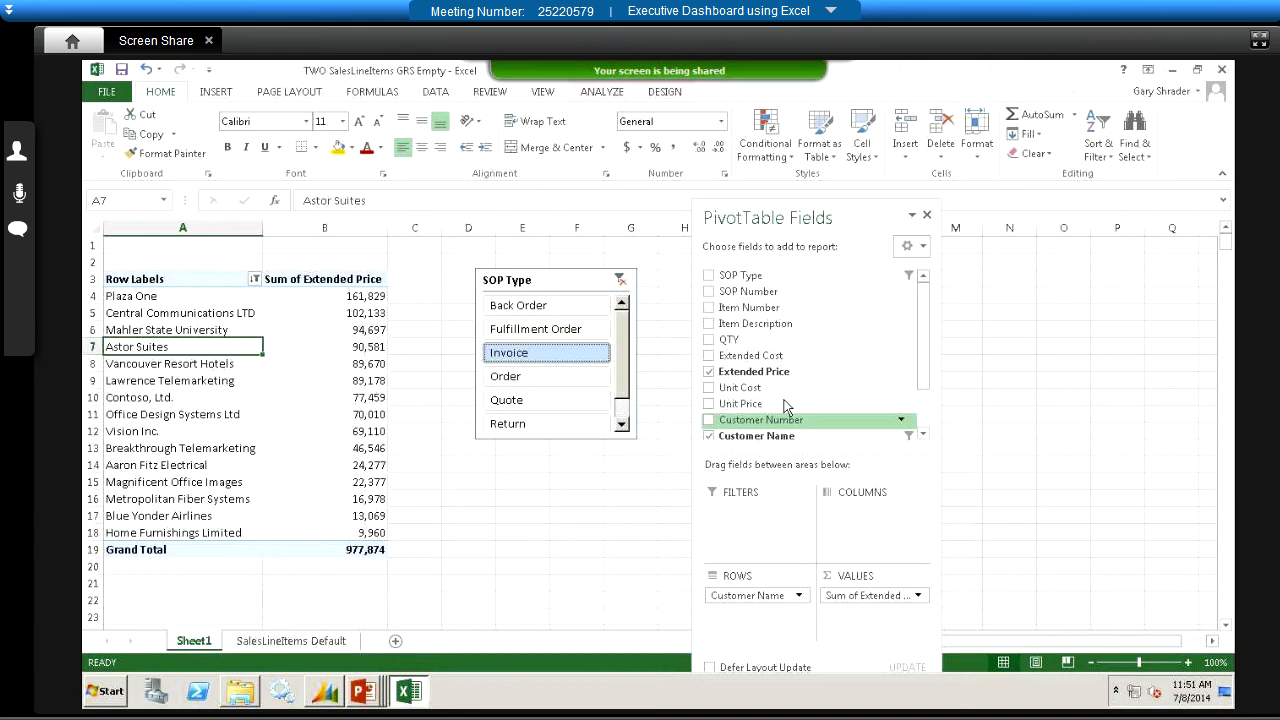
{"action": "left_click", "coordinate": [923, 435]}
{"action": "left_click", "coordinate": [923, 435]}
{"action": "left_click", "coordinate": [923, 435]}
{"action": "left_click", "coordinate": [923, 435]}
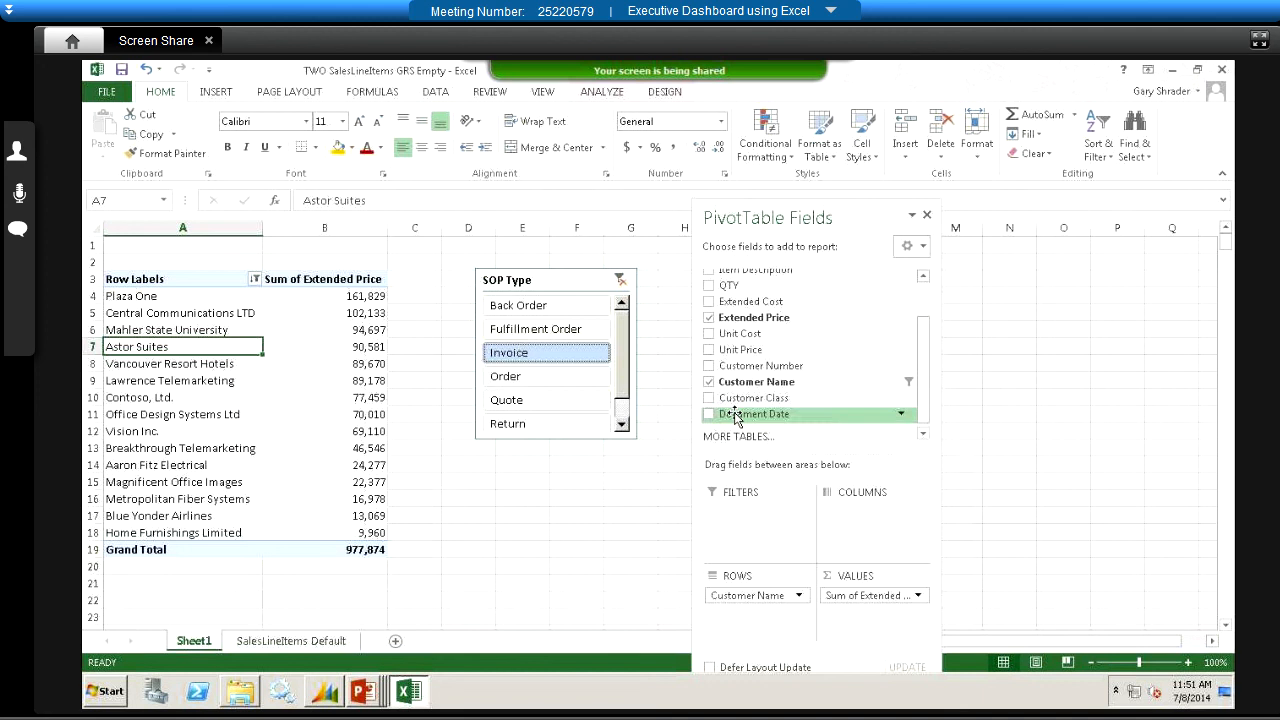
{"action": "left_click", "coordinate": [710, 414]}
{"action": "left_click_drag", "start_coordinate": [747, 613], "coordinate": [865, 520]}
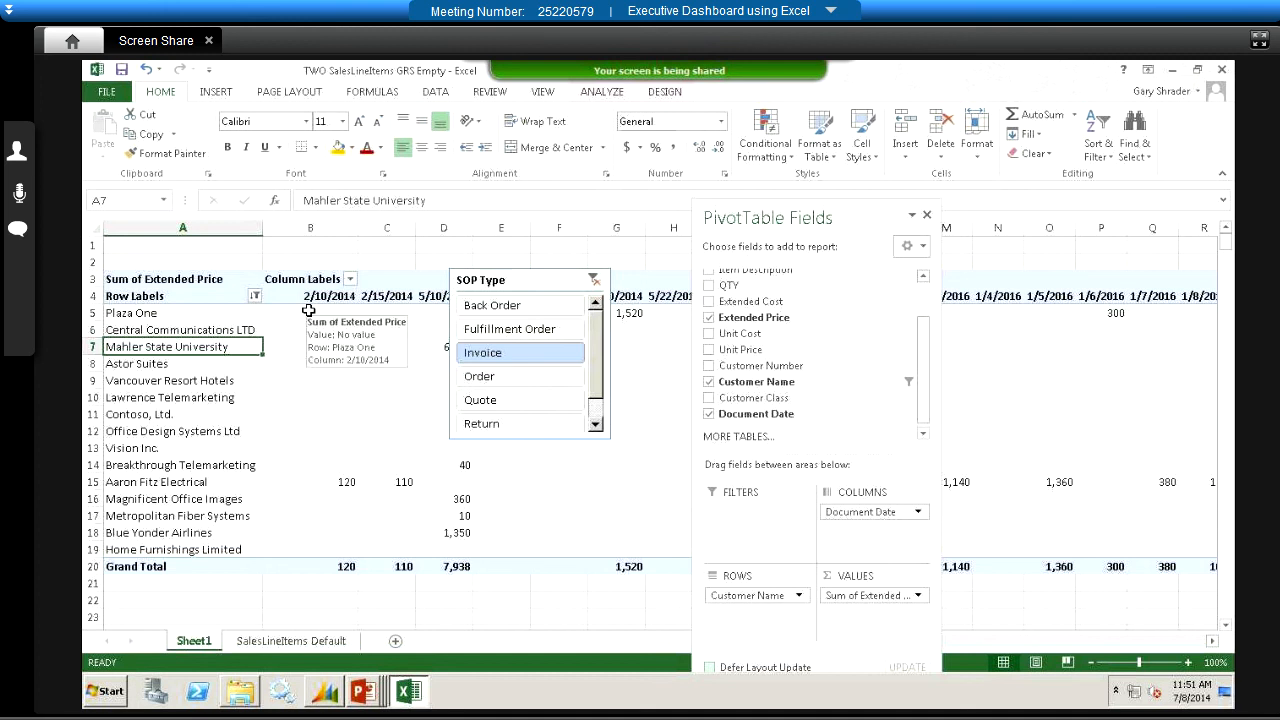
{"action": "left_click", "coordinate": [926, 214]}
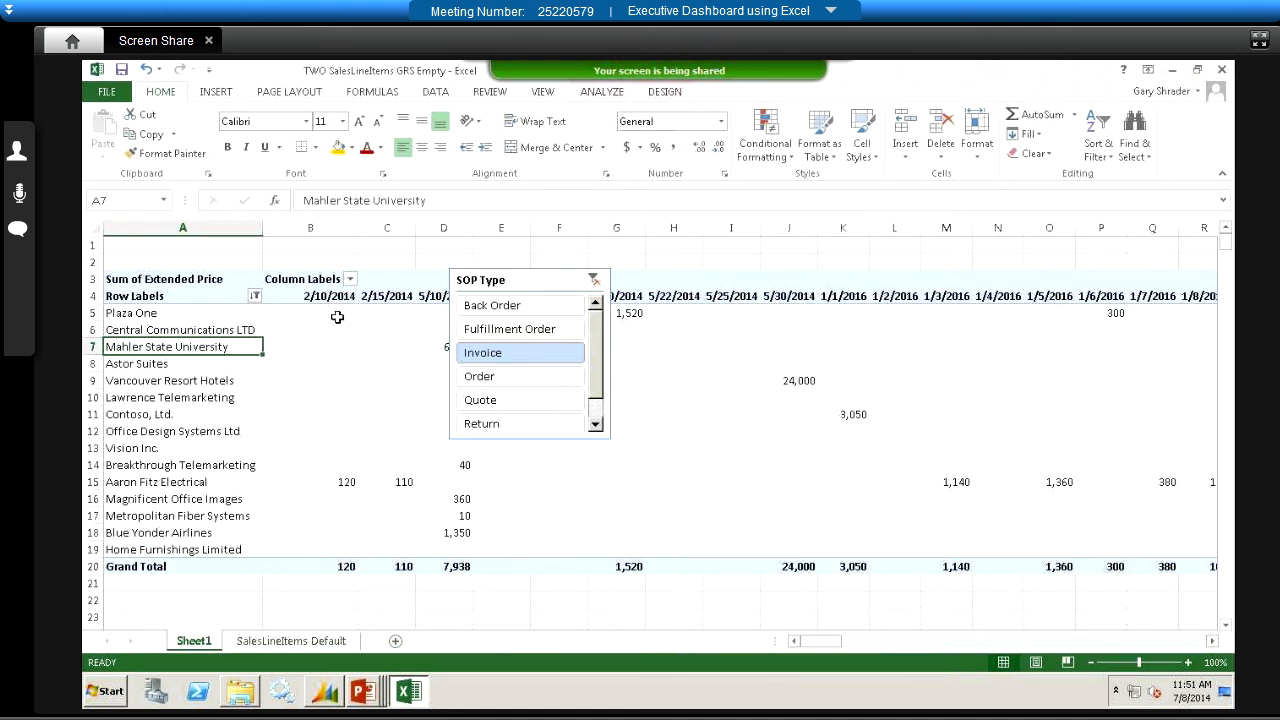
Step: Remove Document Date from the PivotTable's columns and close the field list
{"action": "right_click", "coordinate": [291, 344]}
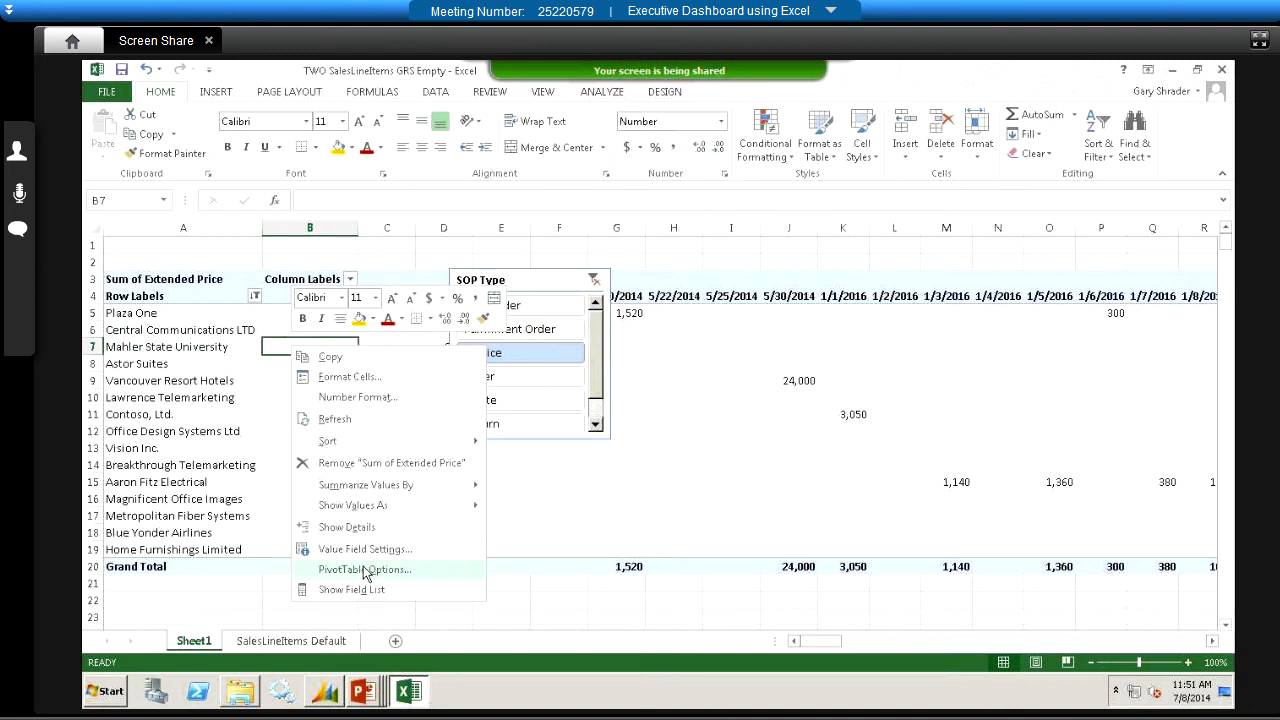
{"action": "left_click", "coordinate": [364, 594]}
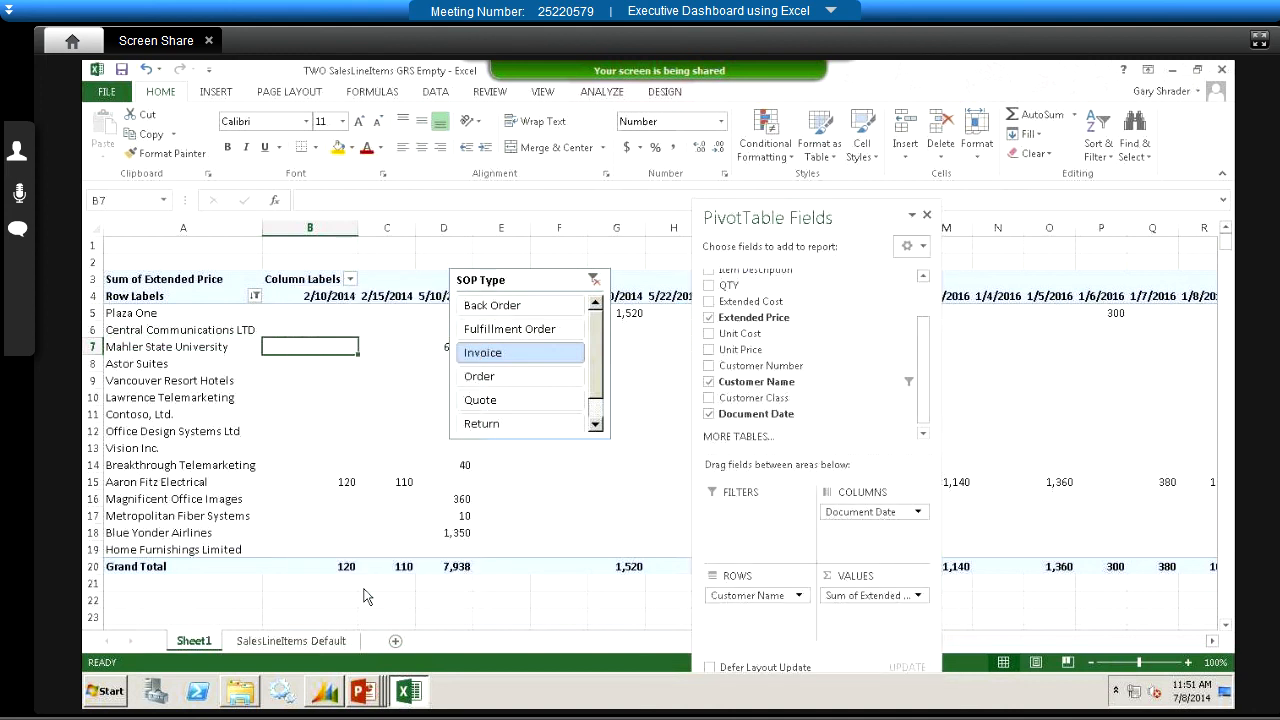
{"action": "left_click", "coordinate": [710, 415]}
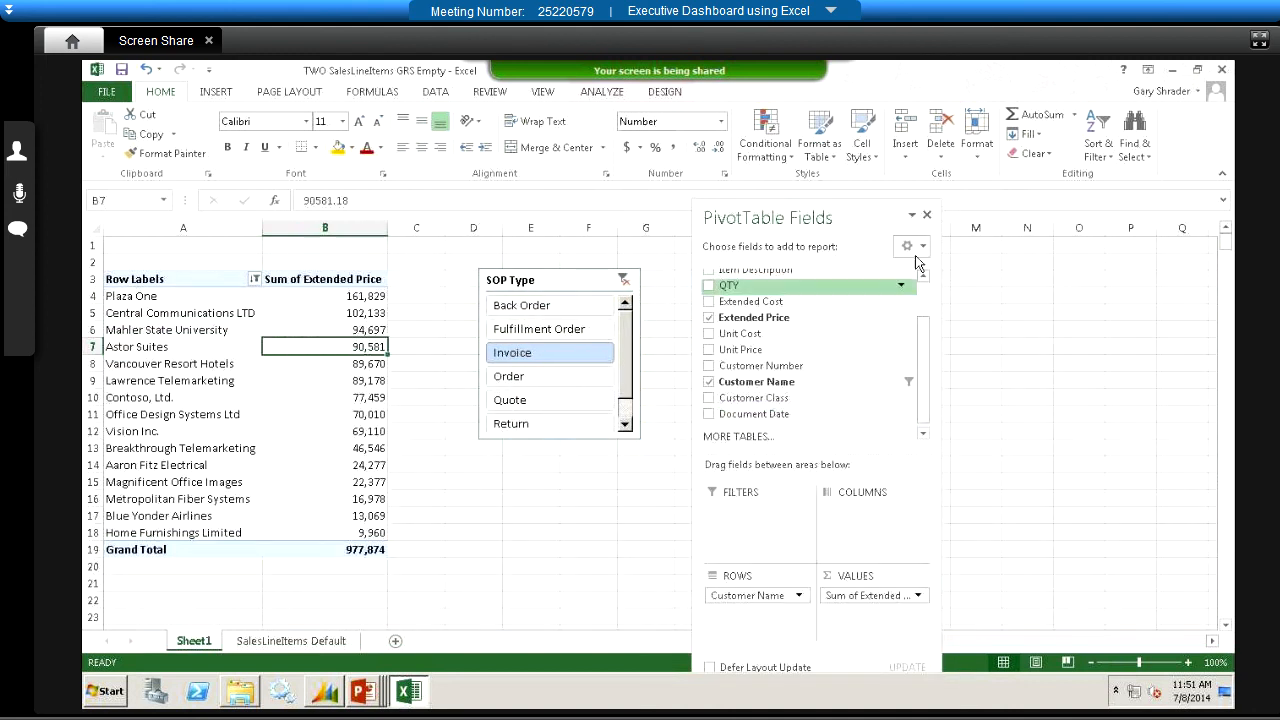
{"action": "left_click", "coordinate": [926, 214]}
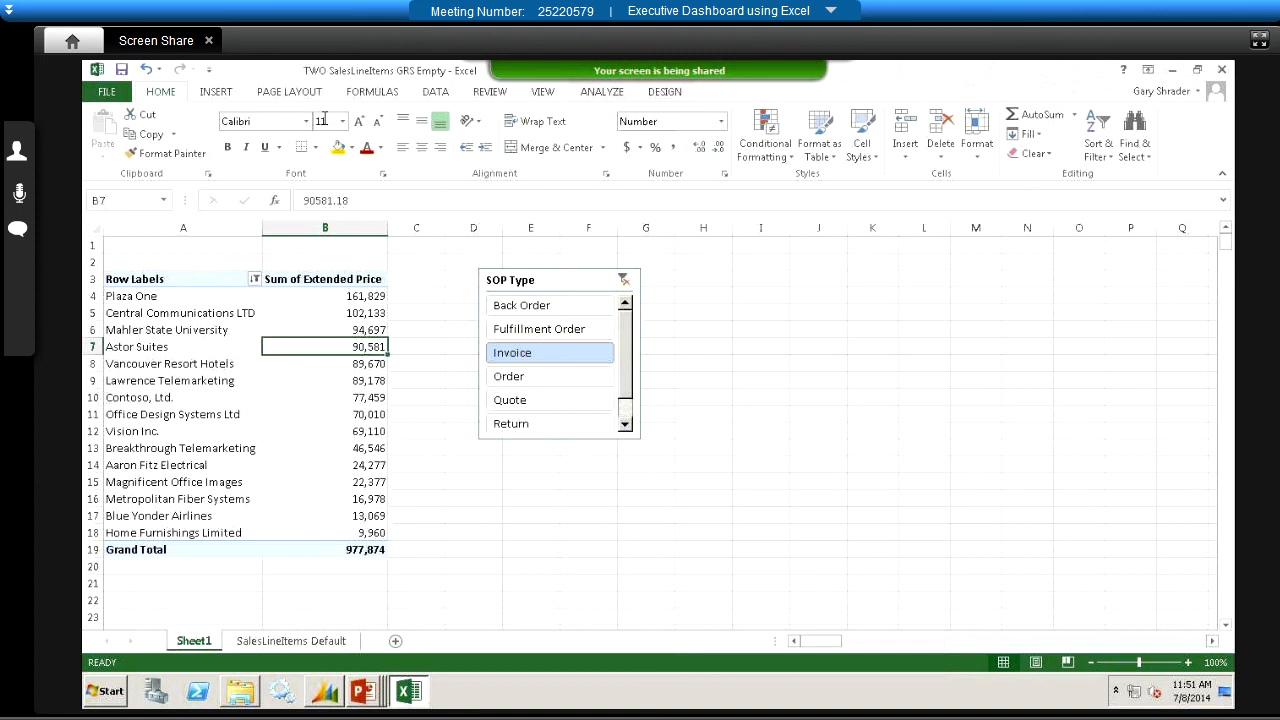
Step: Insert a Document Date timeline for the PivotTable and place it just below the SOP Type slicer
{"action": "left_click", "coordinate": [216, 91]}
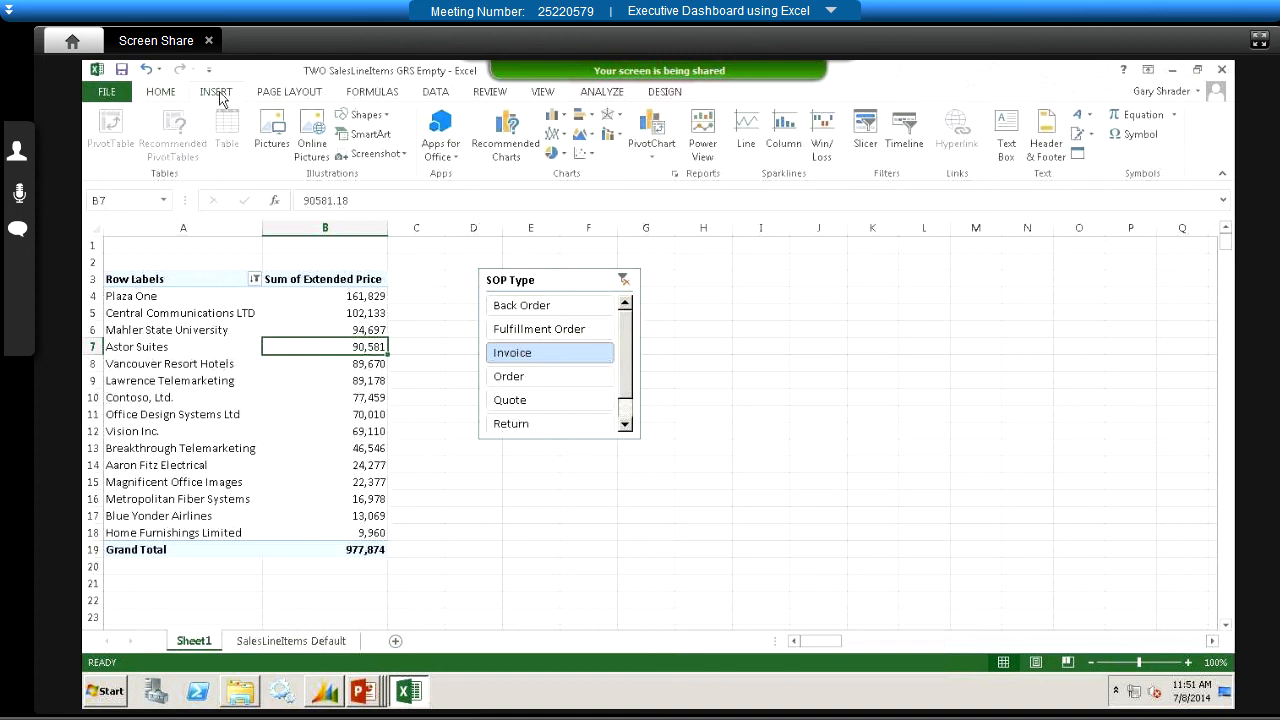
{"action": "left_click", "coordinate": [905, 145]}
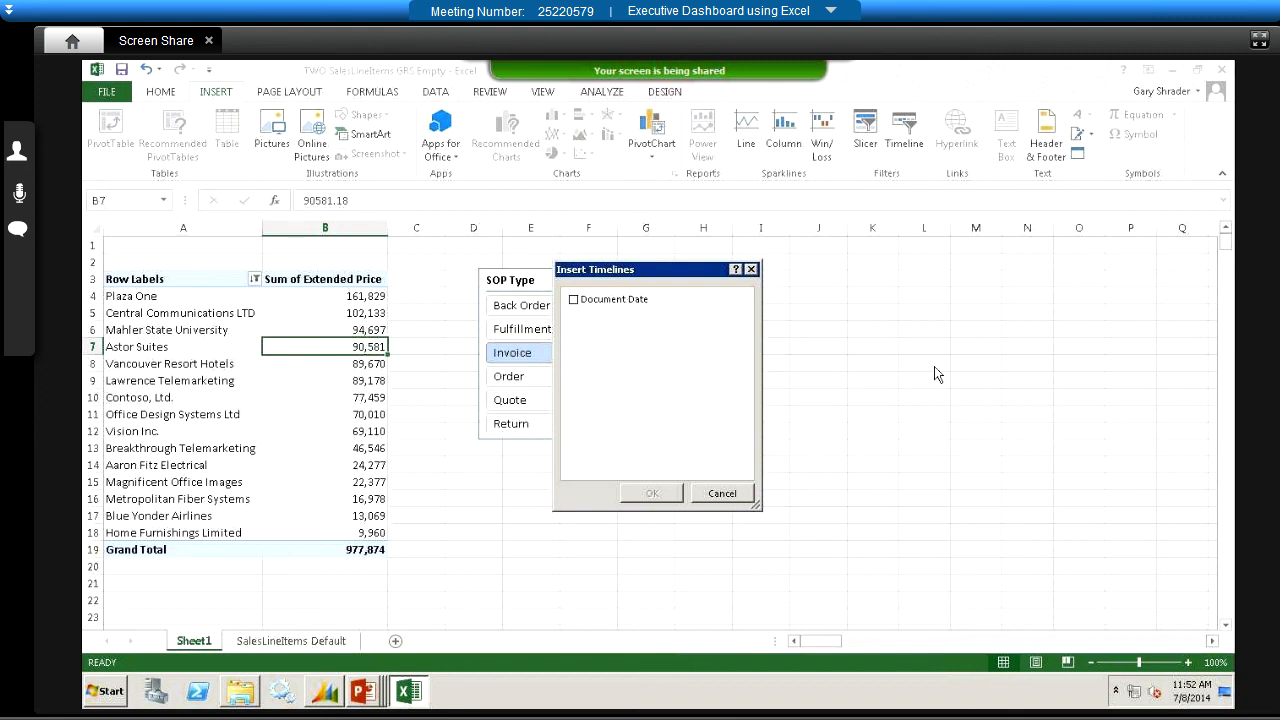
{"action": "left_click", "coordinate": [575, 303]}
{"action": "left_click", "coordinate": [651, 494]}
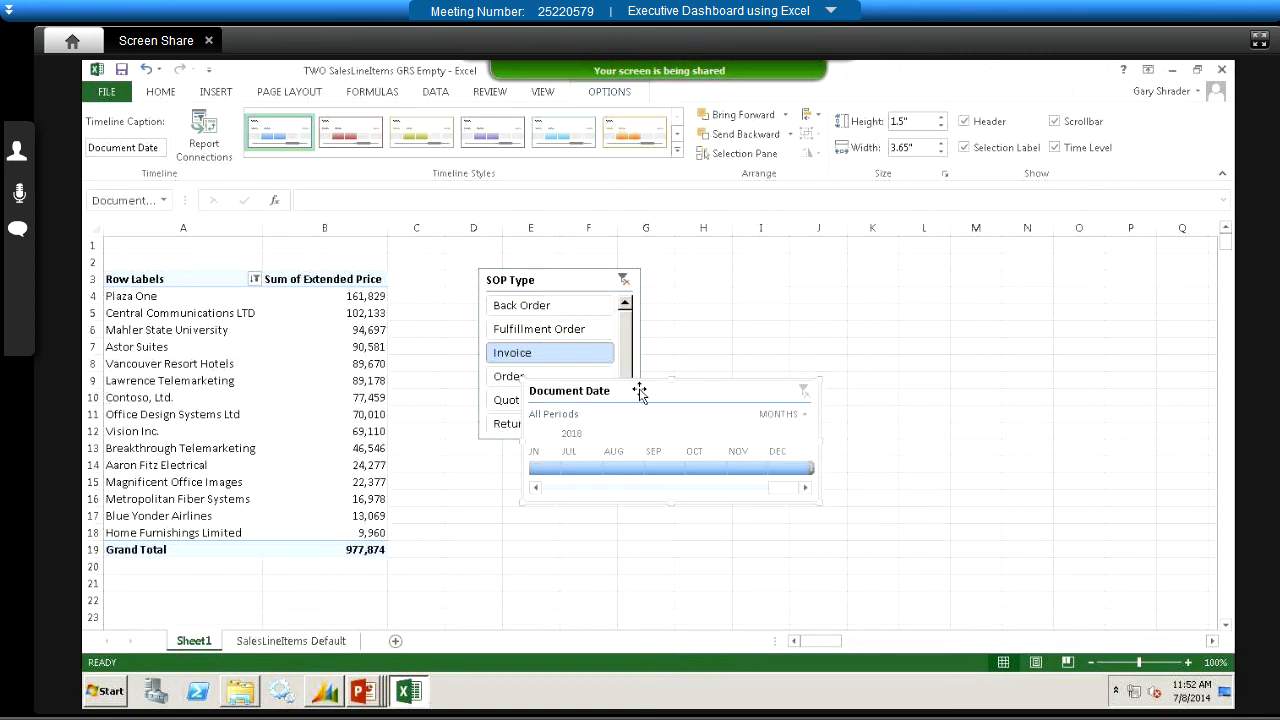
{"action": "left_click_drag", "start_coordinate": [639, 392], "coordinate": [583, 466]}
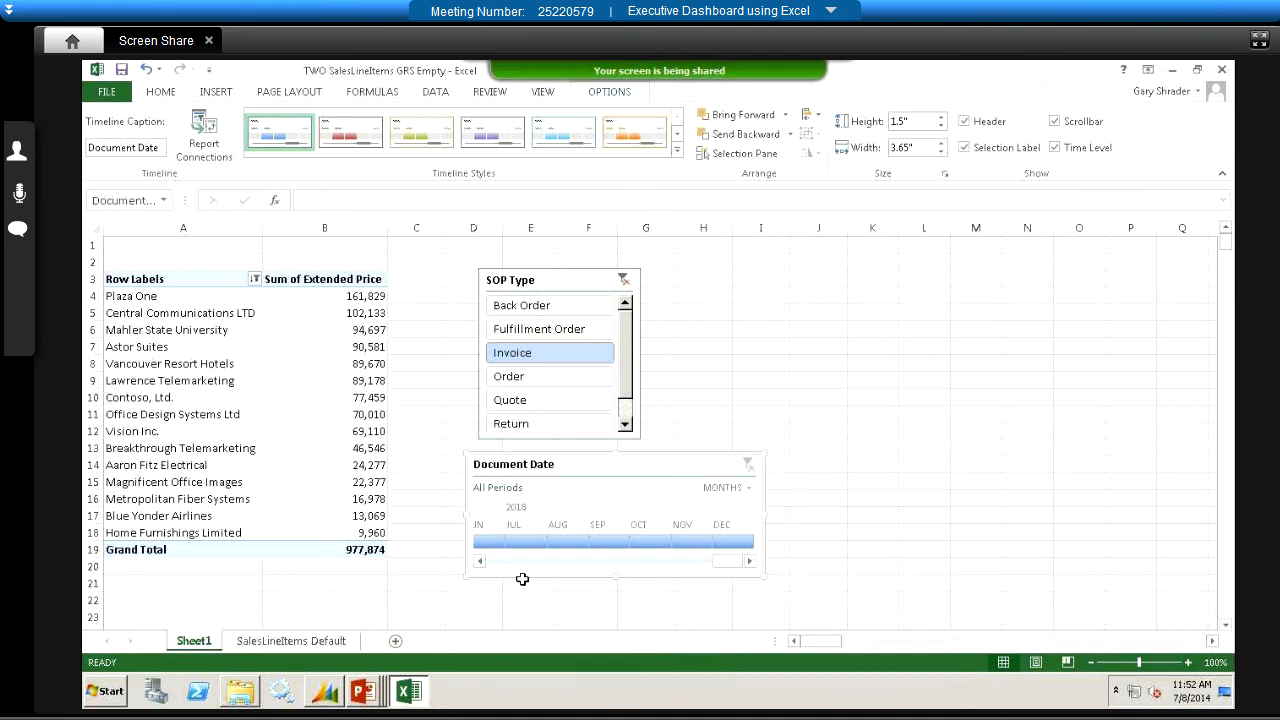
Step: Filter the PivotTable to January 2017 with the Document Date timeline
{"action": "left_click", "coordinate": [479, 561]}
{"action": "left_click", "coordinate": [479, 562]}
{"action": "left_click", "coordinate": [479, 562]}
{"action": "left_click", "coordinate": [479, 562]}
{"action": "left_click", "coordinate": [479, 562]}
{"action": "left_click", "coordinate": [479, 562]}
{"action": "left_click", "coordinate": [479, 562]}
{"action": "left_click", "coordinate": [479, 562]}
{"action": "left_click", "coordinate": [479, 562]}
{"action": "left_click", "coordinate": [479, 562]}
{"action": "left_click", "coordinate": [479, 562]}
{"action": "left_click", "coordinate": [479, 562]}
{"action": "left_click", "coordinate": [479, 562]}
{"action": "left_click", "coordinate": [479, 562]}
{"action": "left_click", "coordinate": [479, 562]}
{"action": "left_click", "coordinate": [479, 562]}
{"action": "left_click", "coordinate": [479, 562]}
{"action": "left_click", "coordinate": [479, 562]}
{"action": "left_click", "coordinate": [528, 548]}
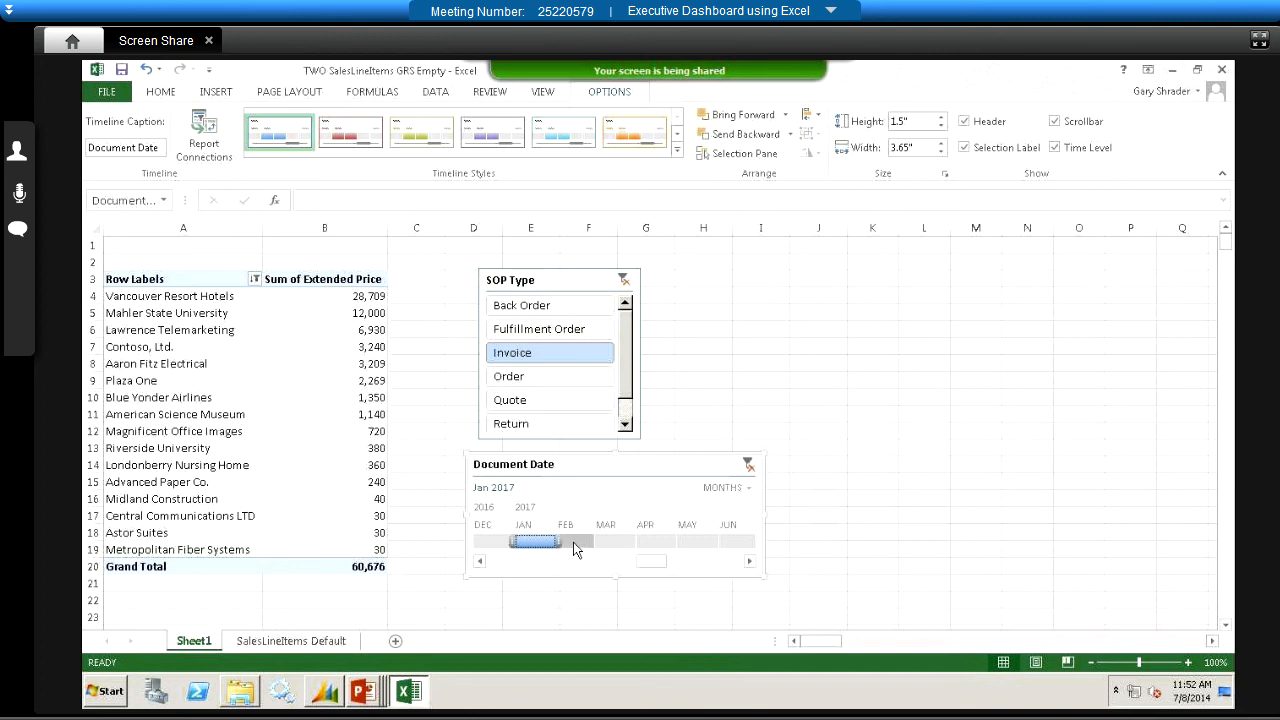
Step: Extend the Document Date timeline filter through March 2017 and shift the timeline slightly toward the PivotTable
{"action": "left_click", "coordinate": [573, 542], "text": "shift"}
{"action": "left_click", "coordinate": [607, 546], "text": "shift"}
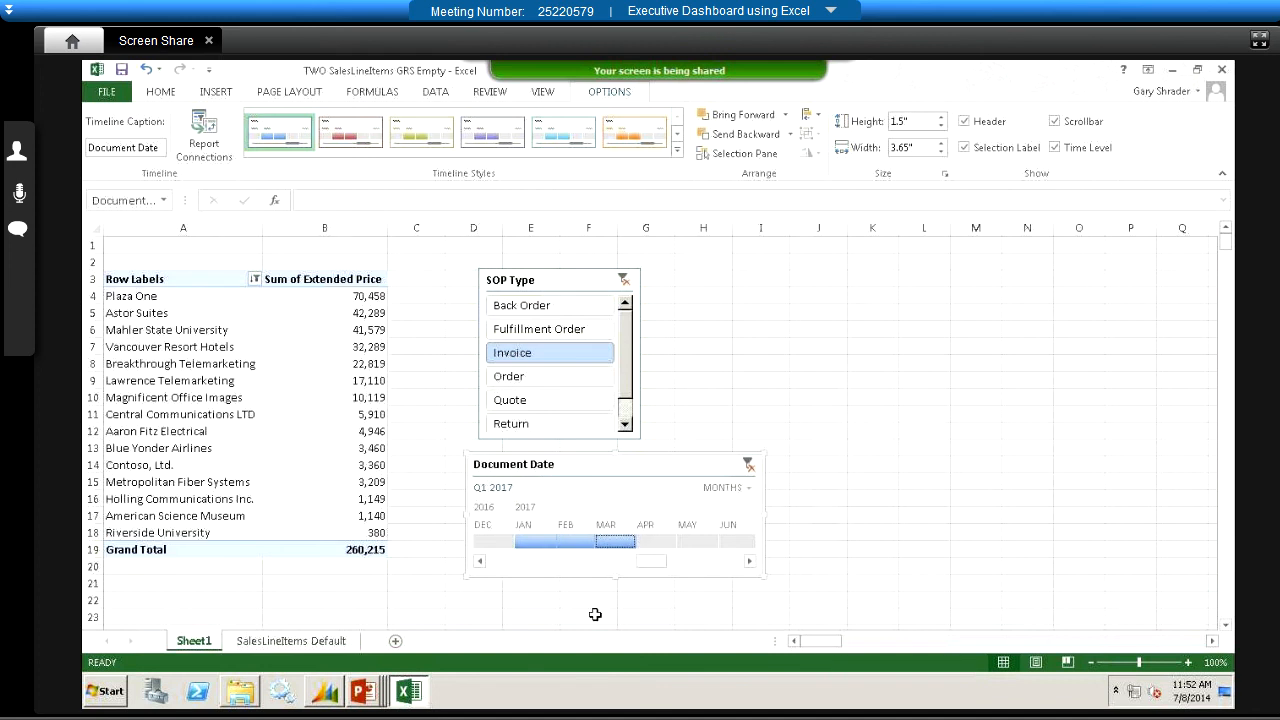
{"action": "left_click_drag", "start_coordinate": [616, 470], "coordinate": [597, 462]}
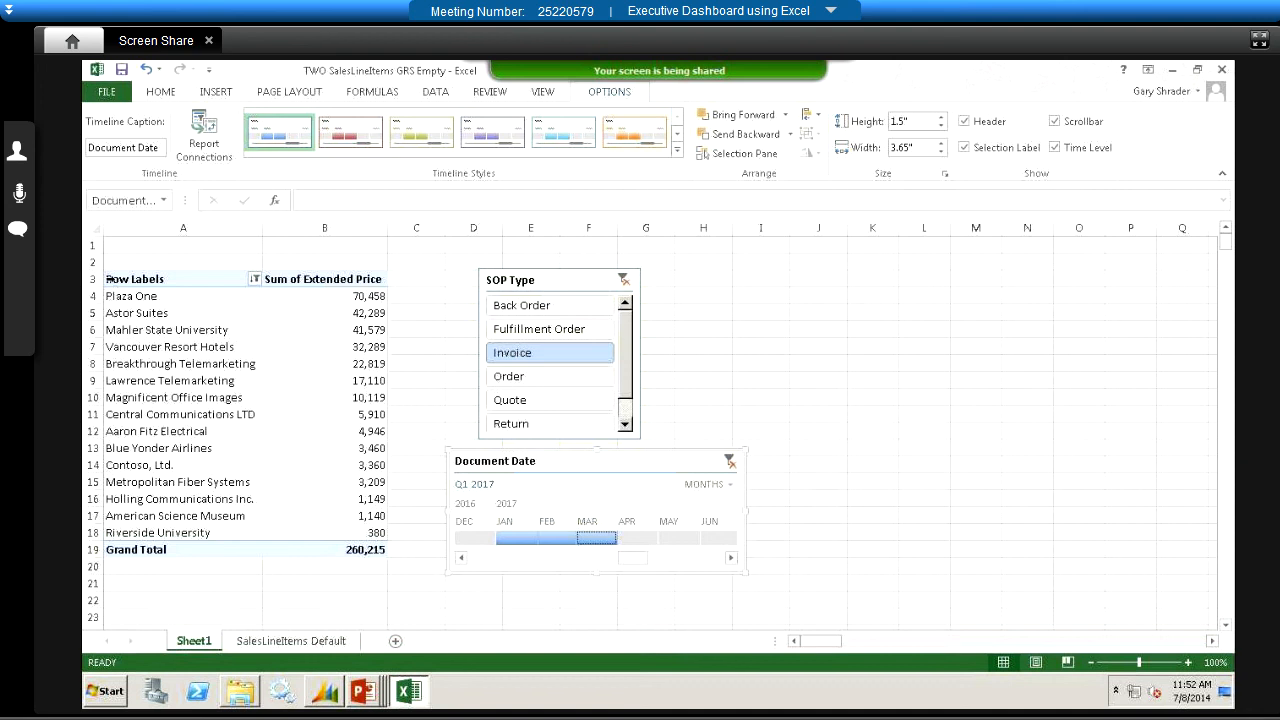
Step: Copy the customer PivotTable A3:B19 to cell K3 and autofit columns K and L to their contents
{"action": "left_click", "coordinate": [114, 279]}
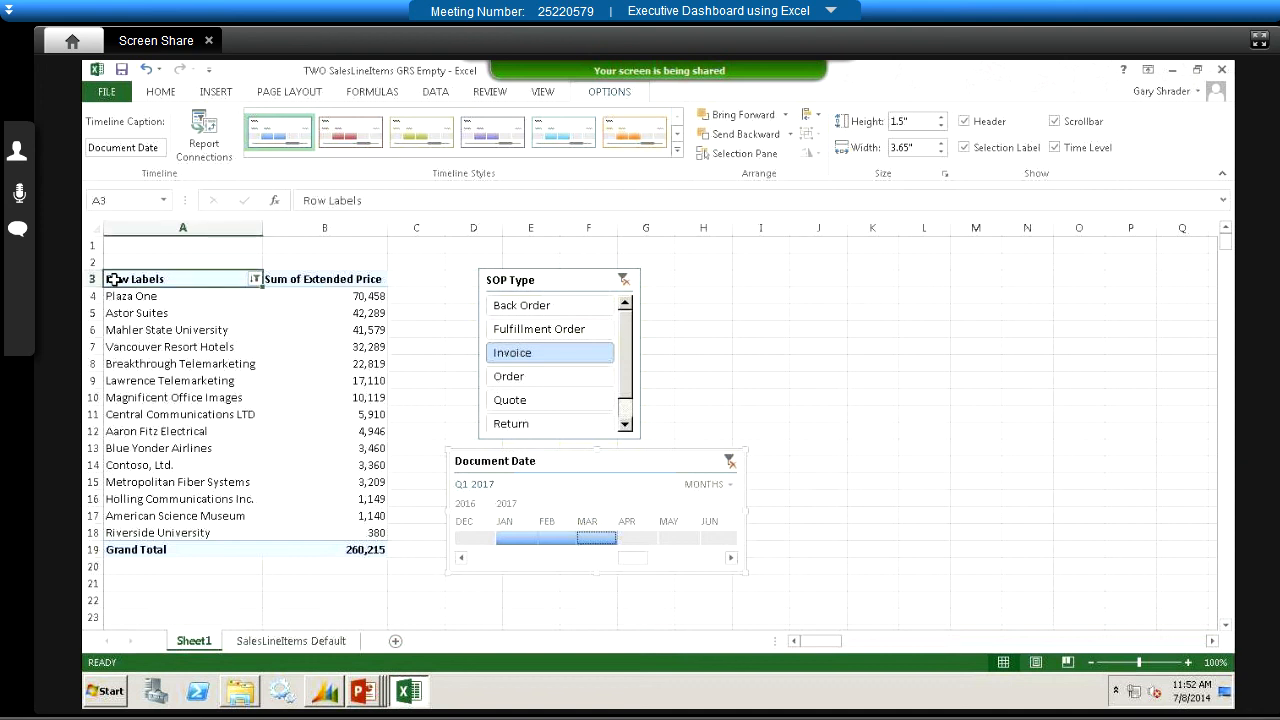
{"action": "left_click_drag", "start_coordinate": [114, 279], "coordinate": [341, 285]}
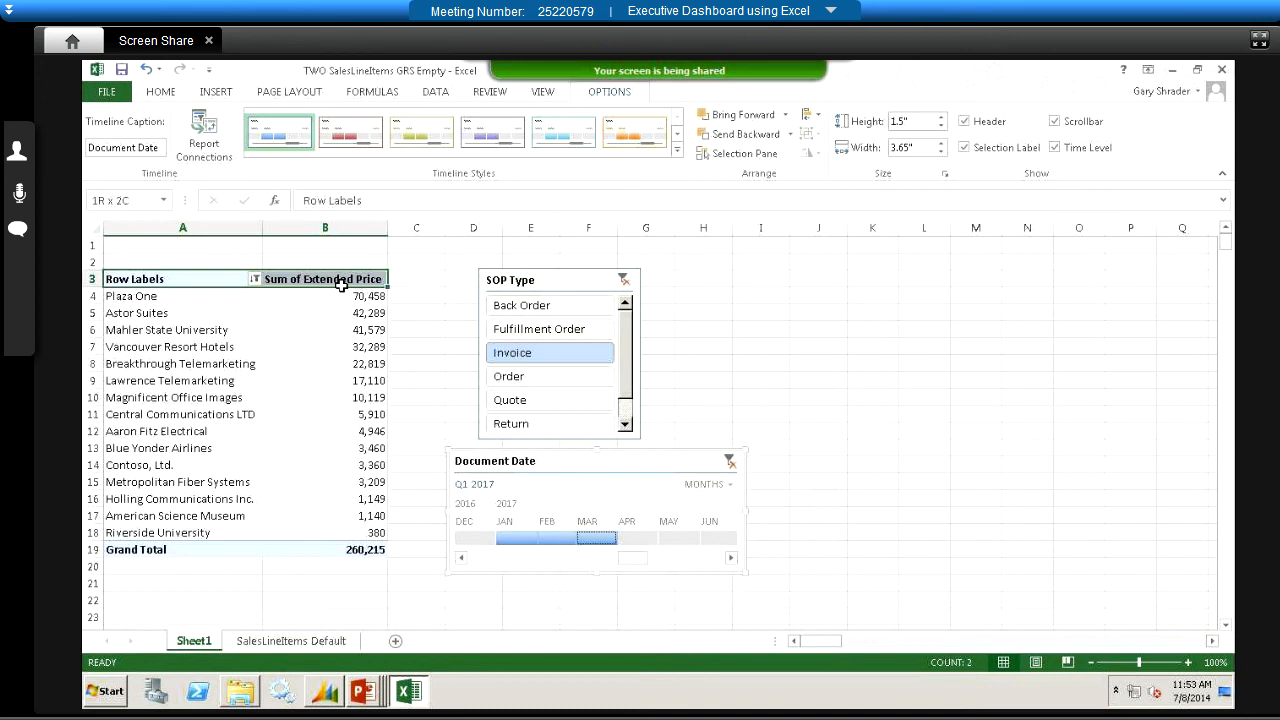
{"action": "left_click_drag", "start_coordinate": [343, 359], "coordinate": [345, 549]}
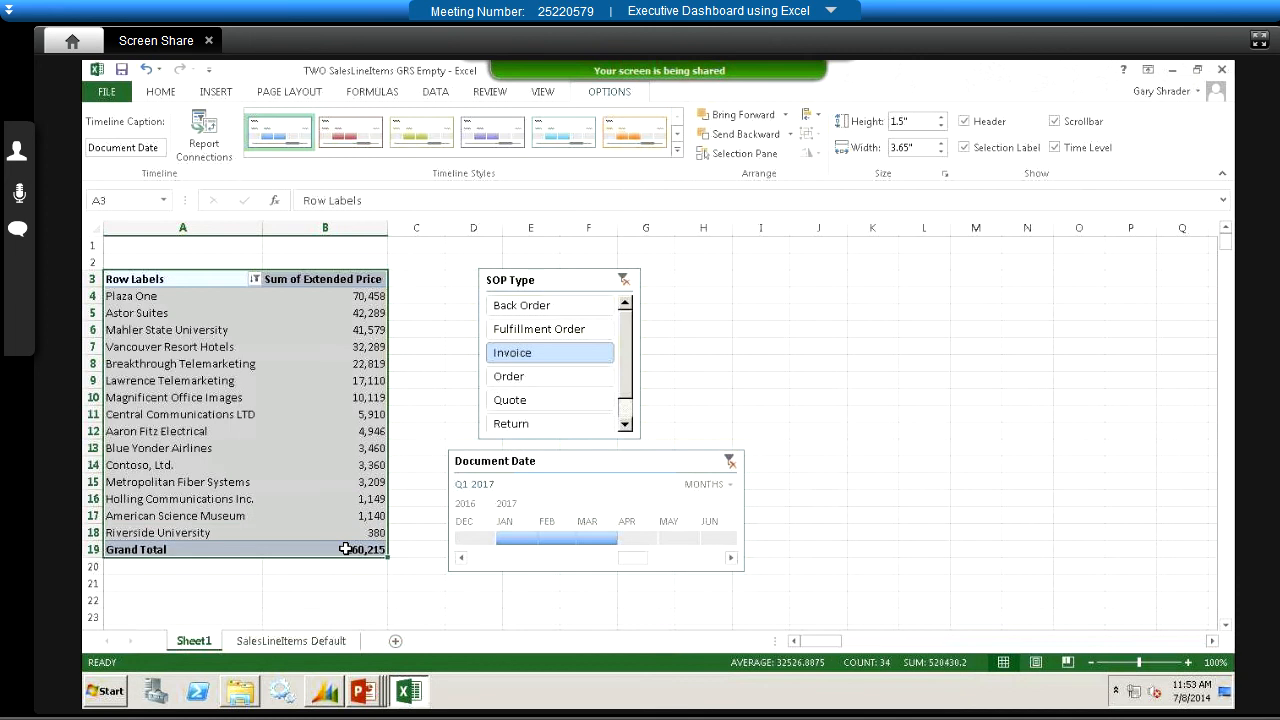
{"action": "right_click", "coordinate": [288, 392]}
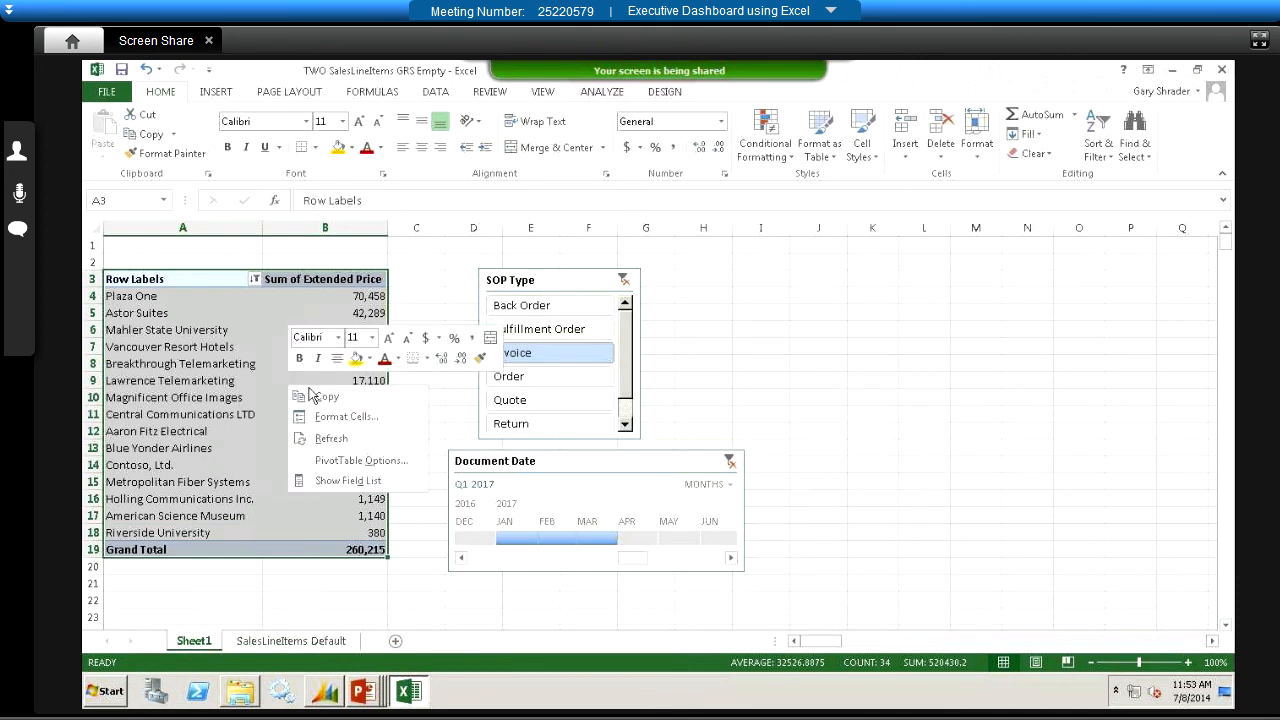
{"action": "left_click", "coordinate": [318, 398]}
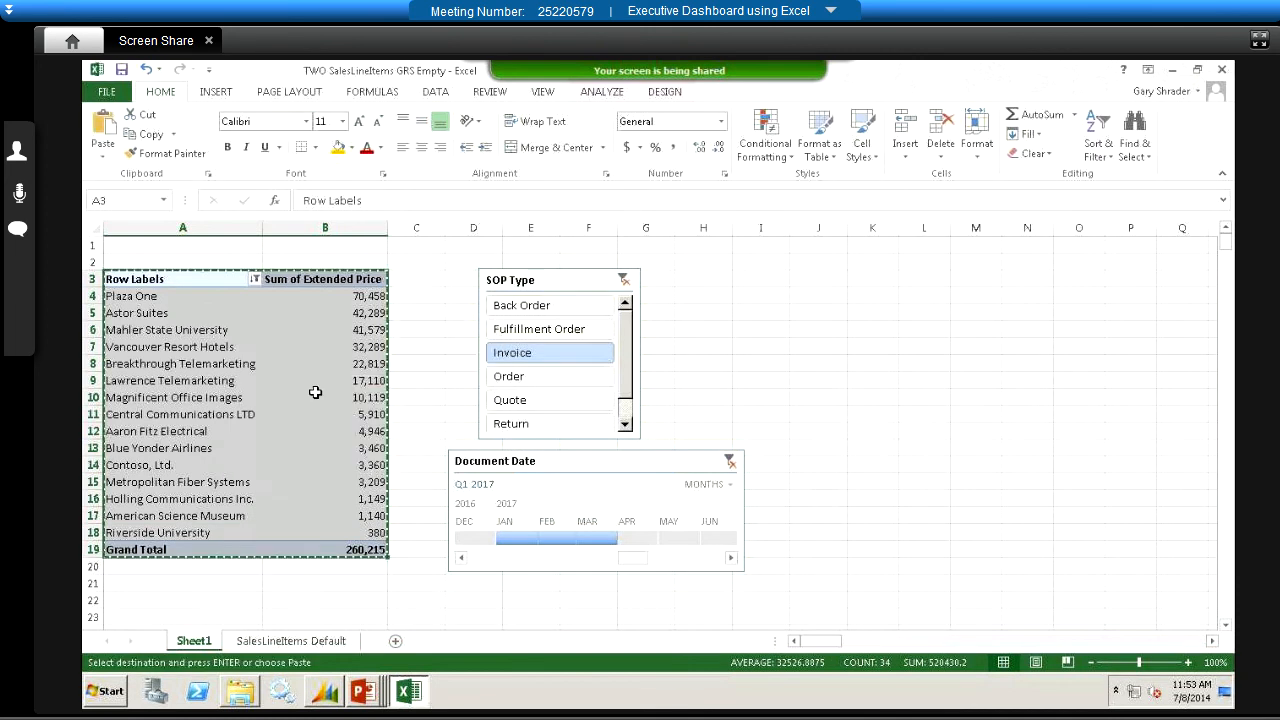
{"action": "left_click", "coordinate": [878, 279]}
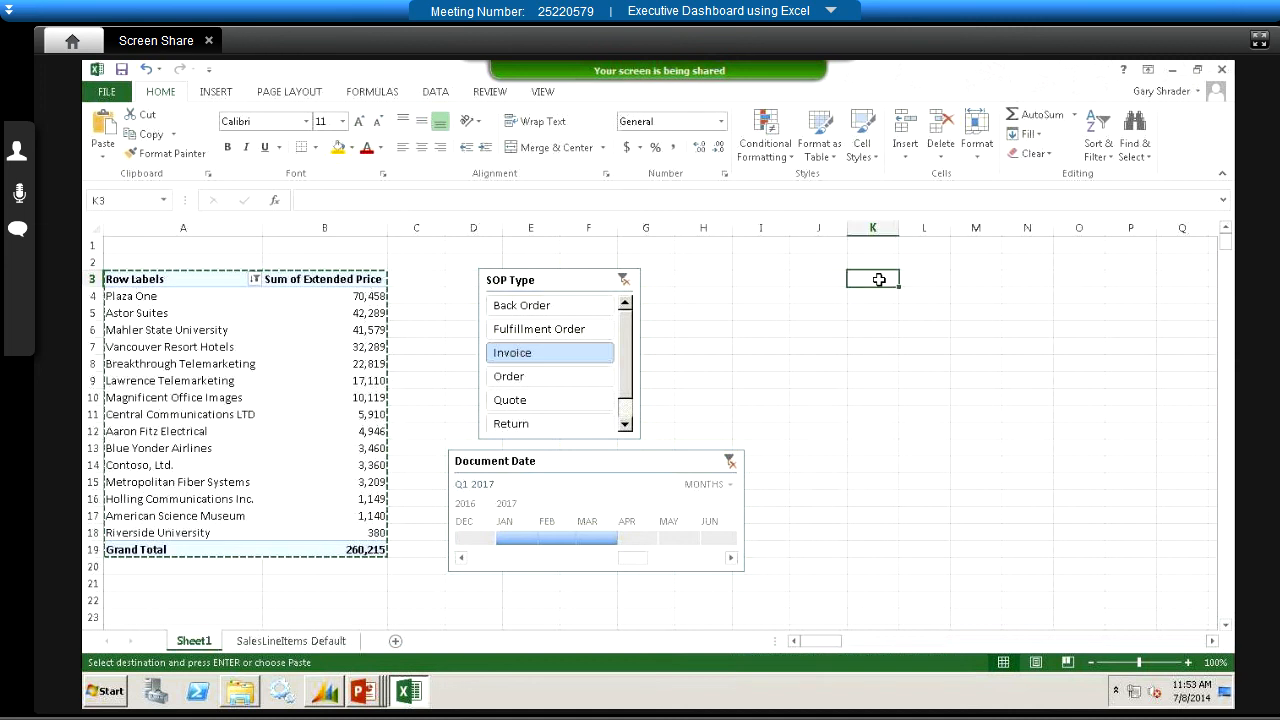
{"action": "right_click", "coordinate": [881, 280]}
{"action": "left_click", "coordinate": [916, 357]}
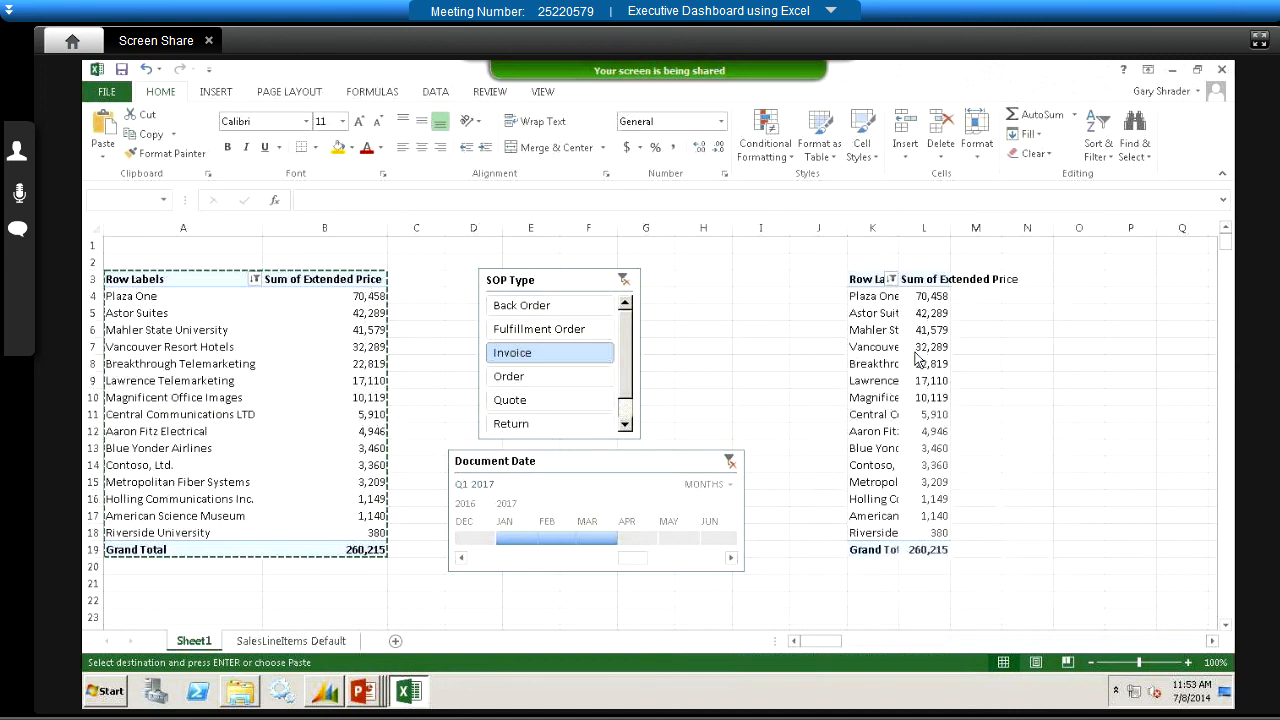
{"action": "double_click", "coordinate": [897, 228]}
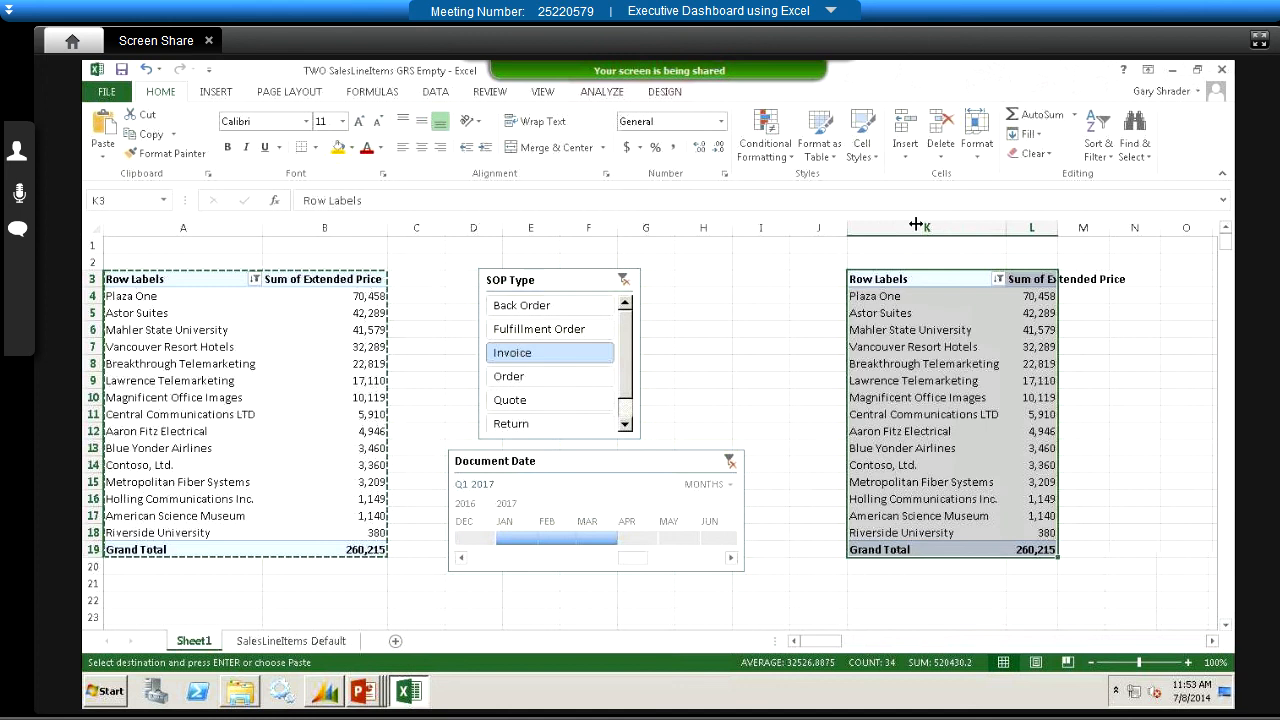
{"action": "double_click", "coordinate": [1058, 228]}
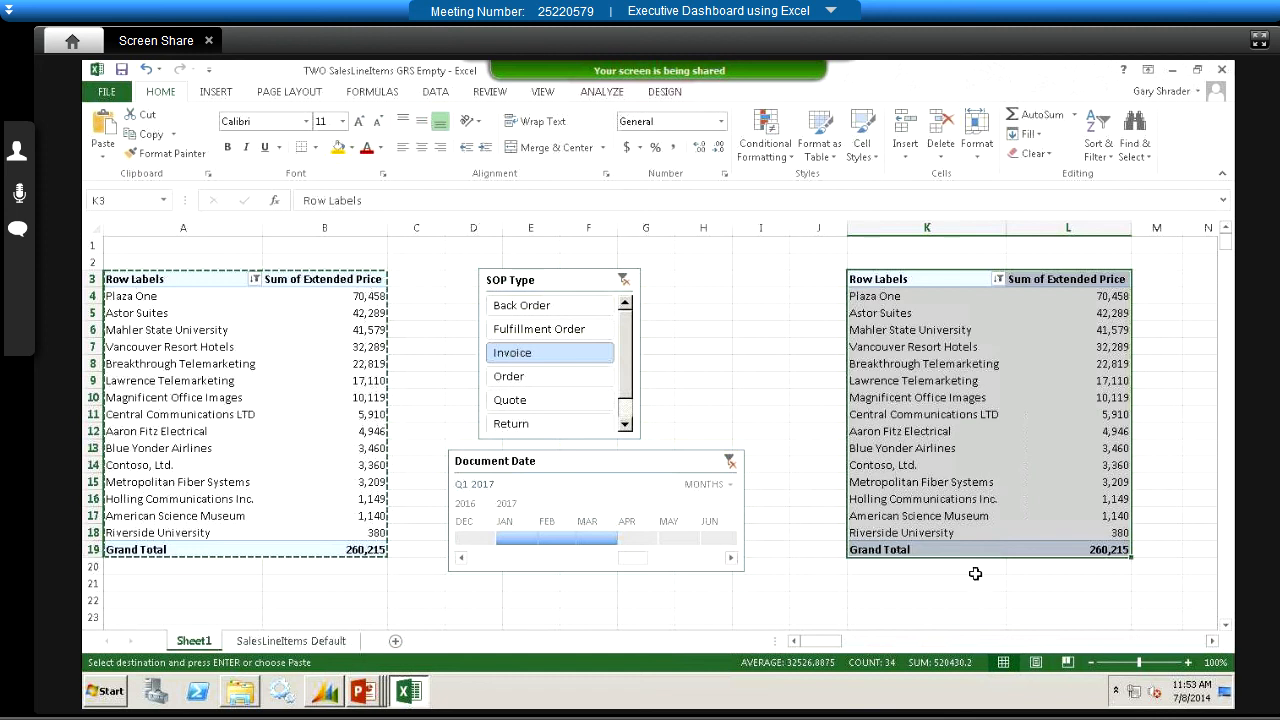
Step: Rebuild the copied PivotTable with Item Description as rows and QTY as values, removing Customer Name and Extended Price
{"action": "right_click", "coordinate": [914, 305]}
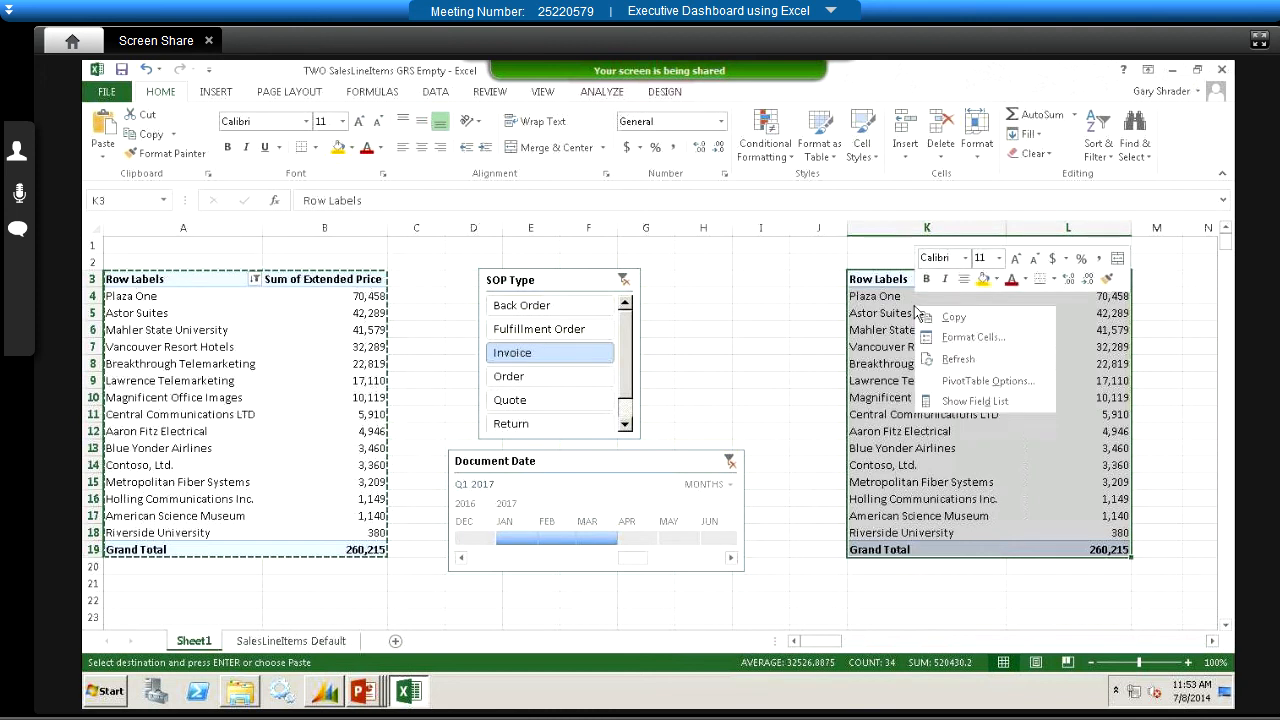
{"action": "left_click", "coordinate": [956, 402]}
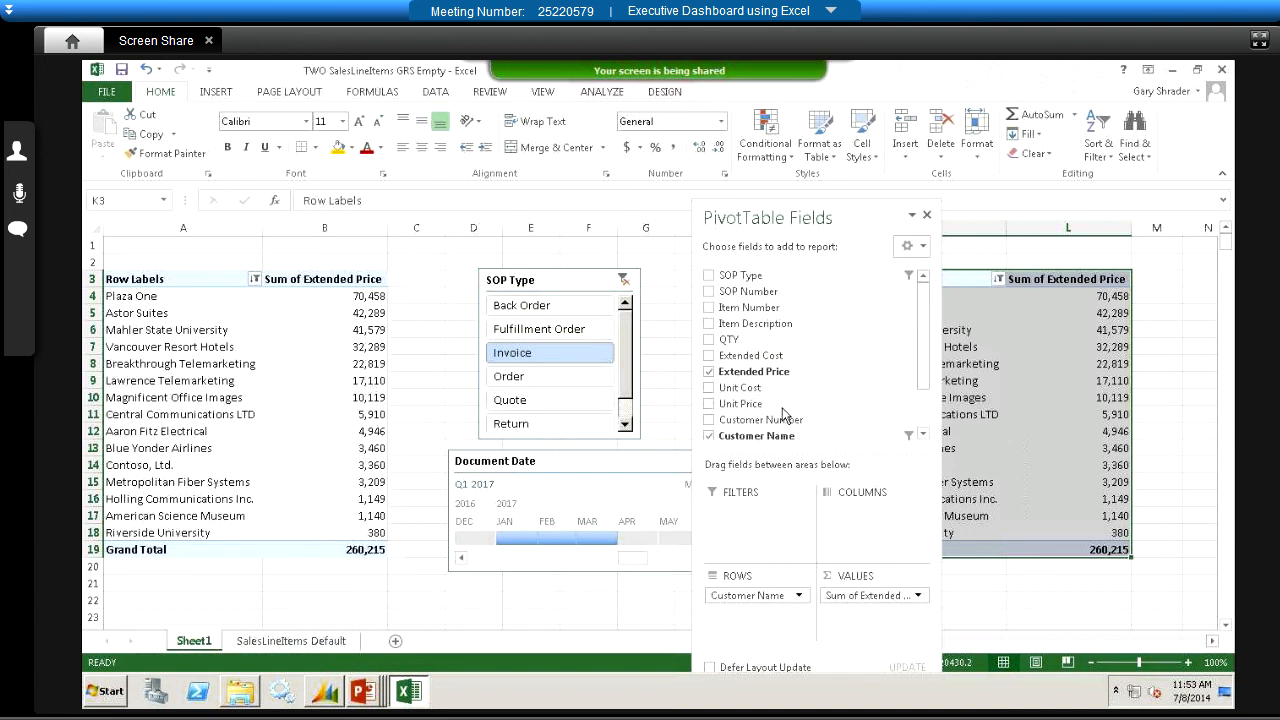
{"action": "left_click", "coordinate": [709, 324]}
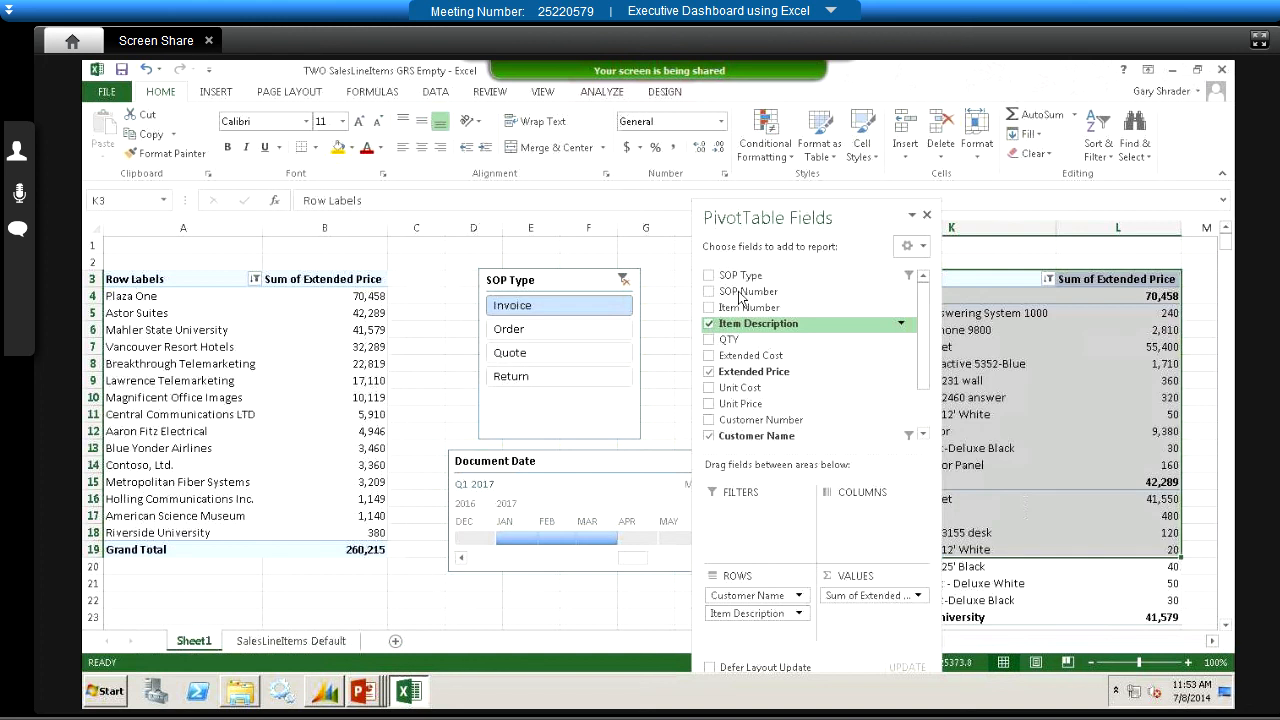
{"action": "left_click_drag", "start_coordinate": [651, 207], "coordinate": [521, 194]}
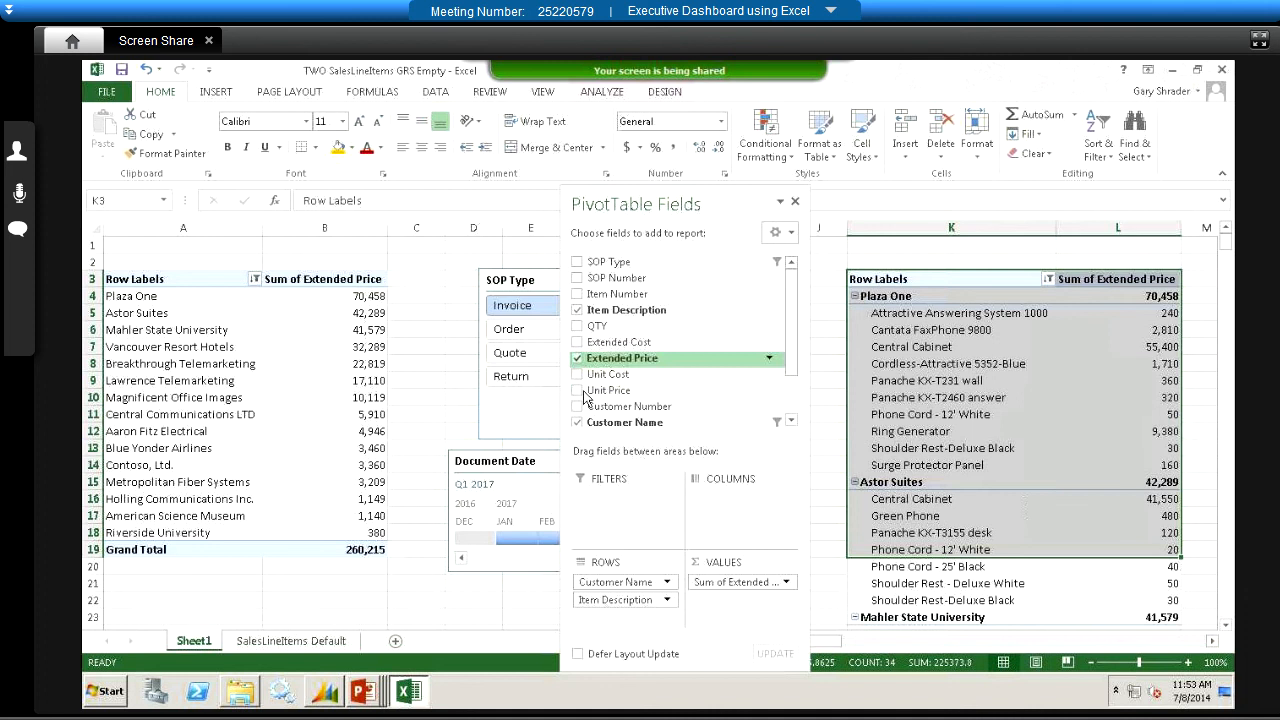
{"action": "left_click", "coordinate": [579, 424]}
{"action": "left_click", "coordinate": [579, 359]}
{"action": "left_click", "coordinate": [579, 328]}
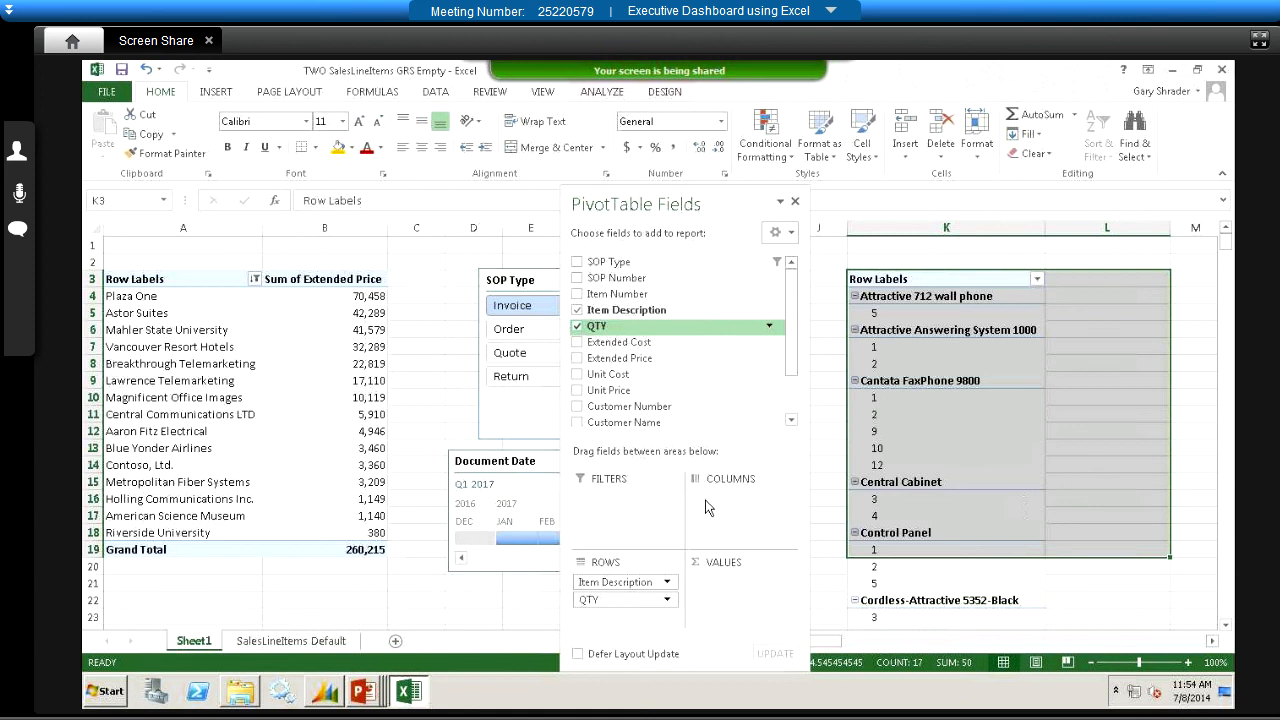
{"action": "left_click_drag", "start_coordinate": [614, 603], "coordinate": [717, 589]}
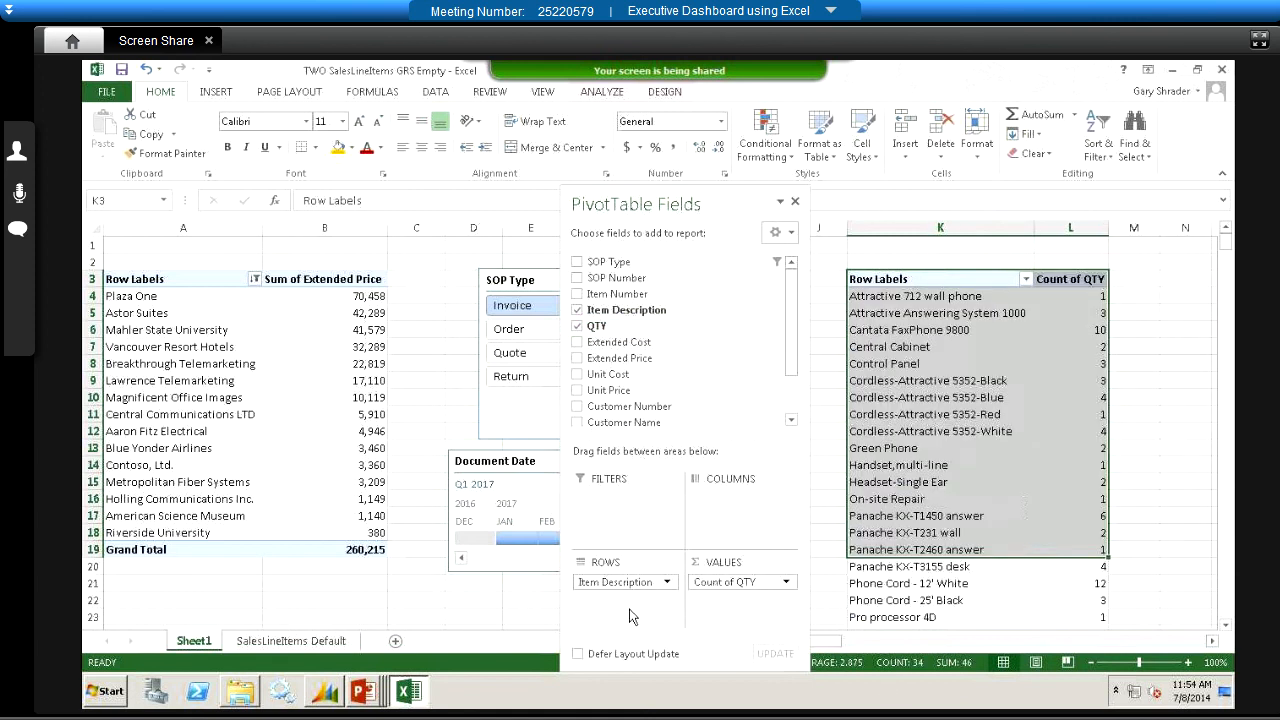
Step: Change the QTY value field in the item PivotTable to summarize by Sum
{"action": "left_click", "coordinate": [786, 585]}
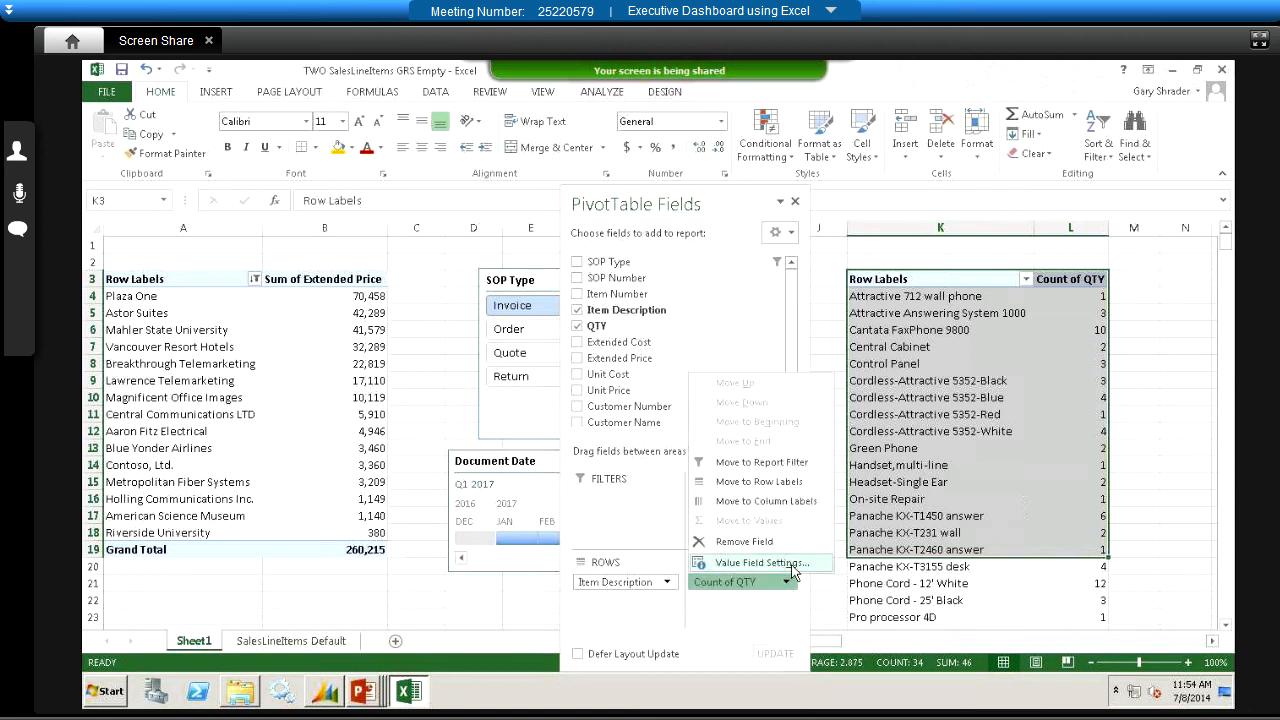
{"action": "left_click", "coordinate": [790, 565]}
{"action": "left_click", "coordinate": [542, 375]}
{"action": "left_click", "coordinate": [703, 476]}
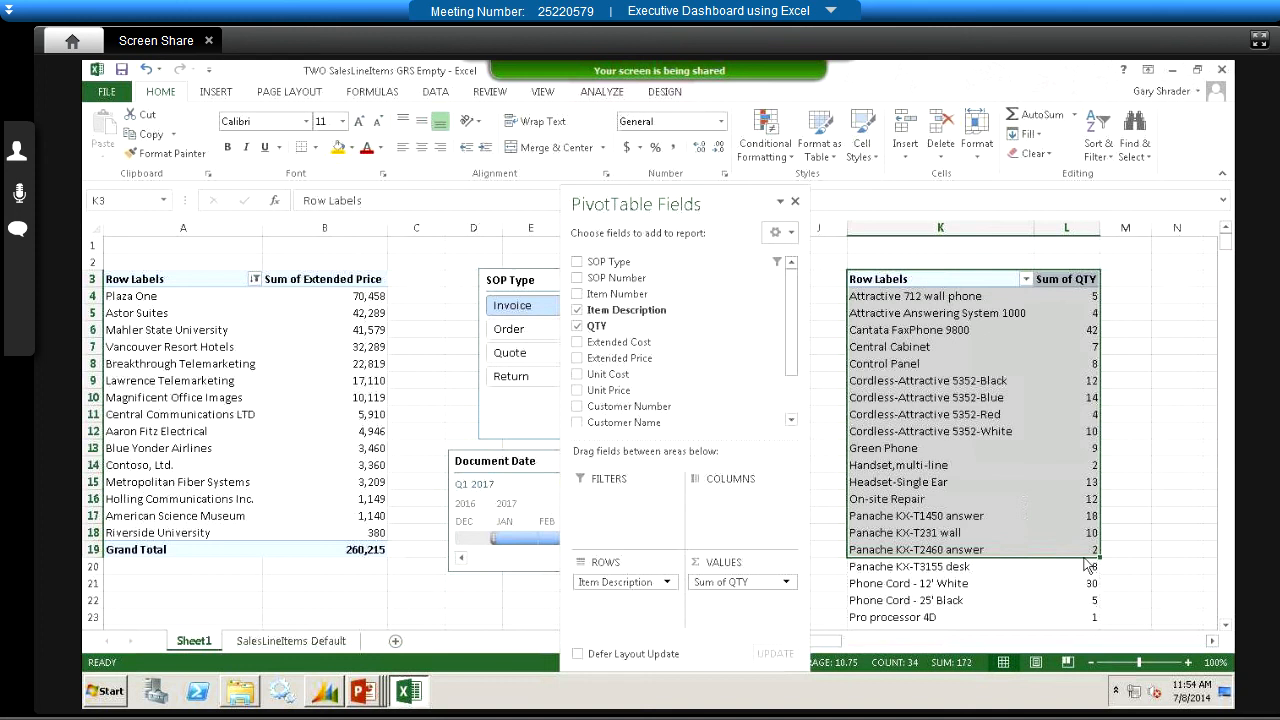
Step: Filter Item Description in the new PivotTable to the top items by Sum of QTY, using an item count above 10
{"action": "right_click", "coordinate": [978, 407]}
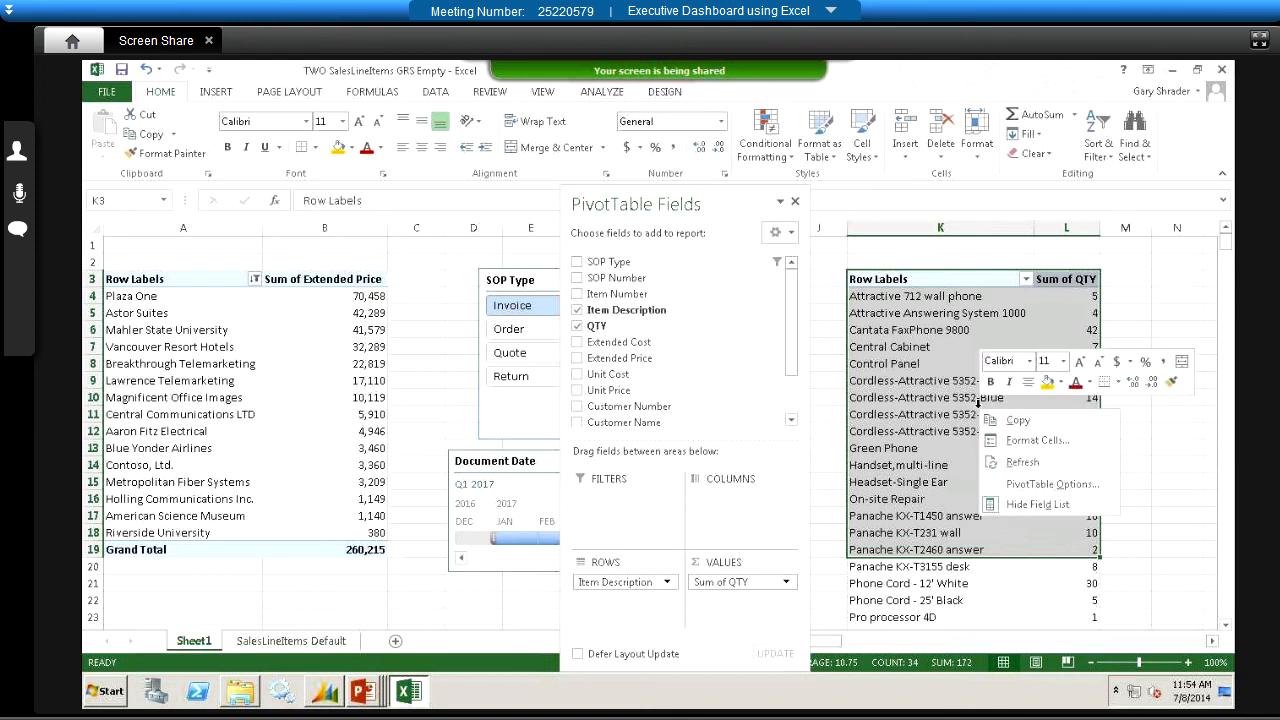
{"action": "key", "text": "Escape"}
{"action": "left_click", "coordinate": [922, 380]}
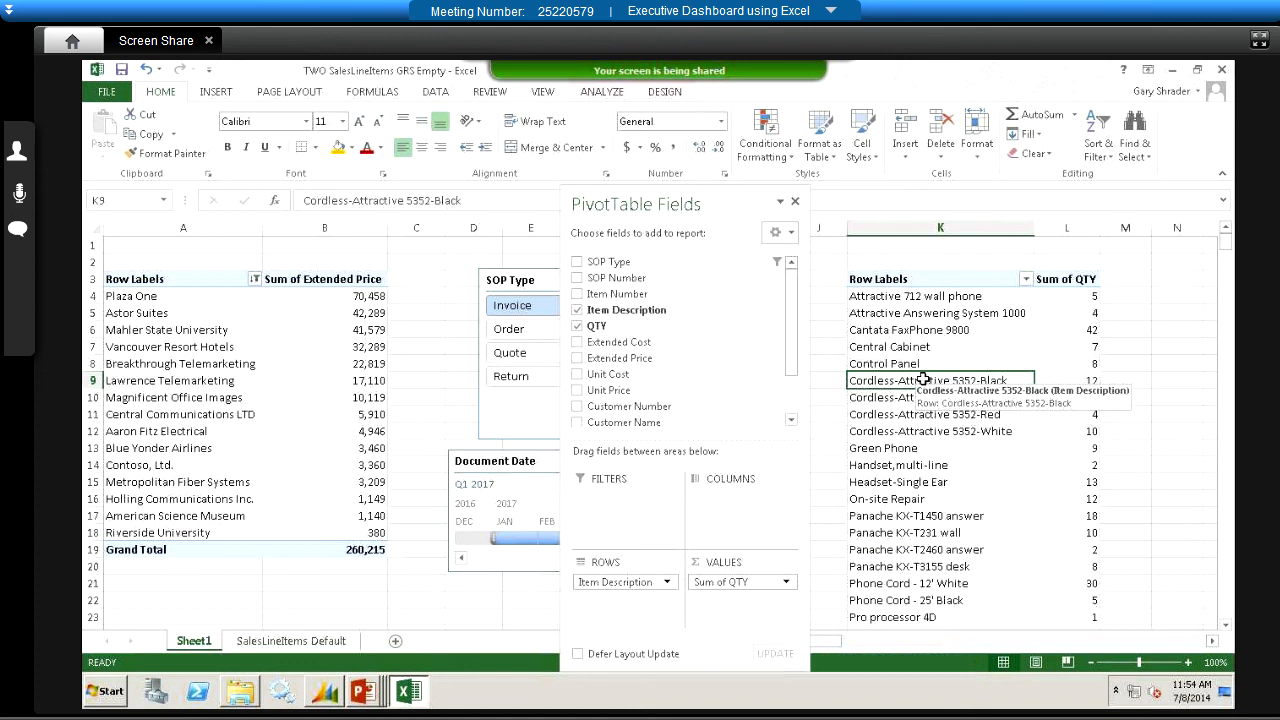
{"action": "right_click", "coordinate": [922, 380]}
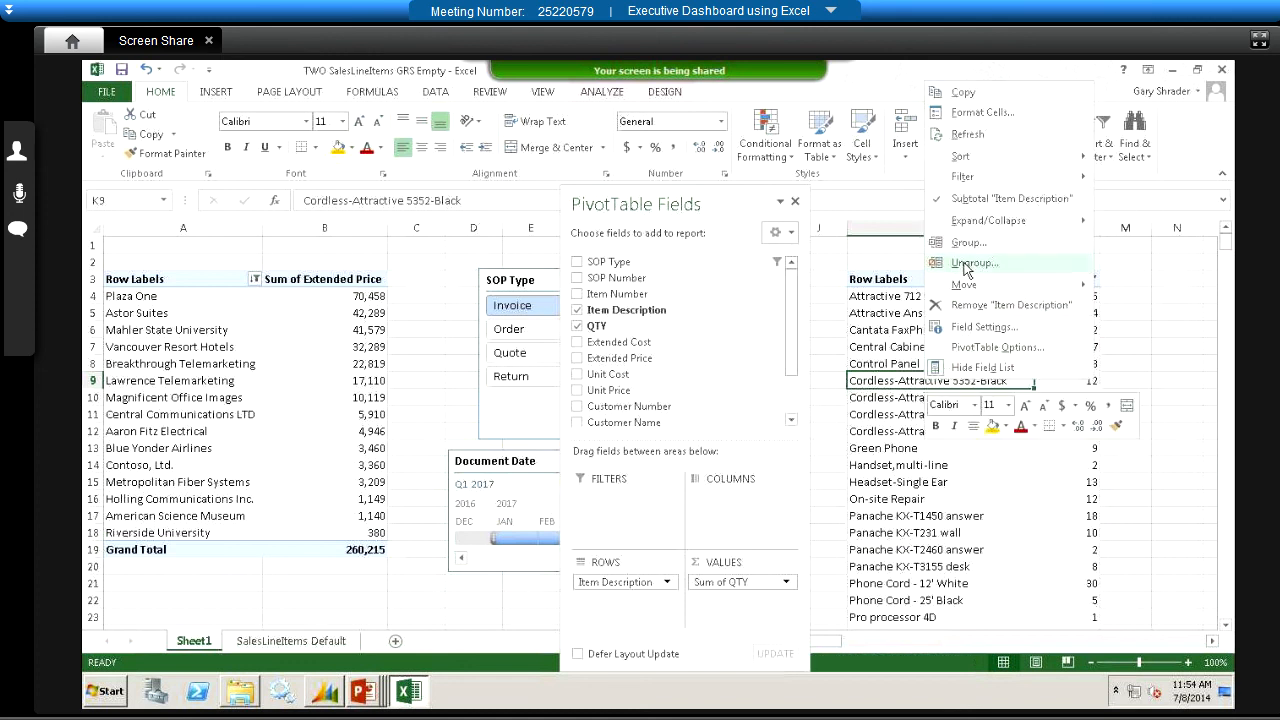
{"action": "mouse_move", "coordinate": [964, 178]}
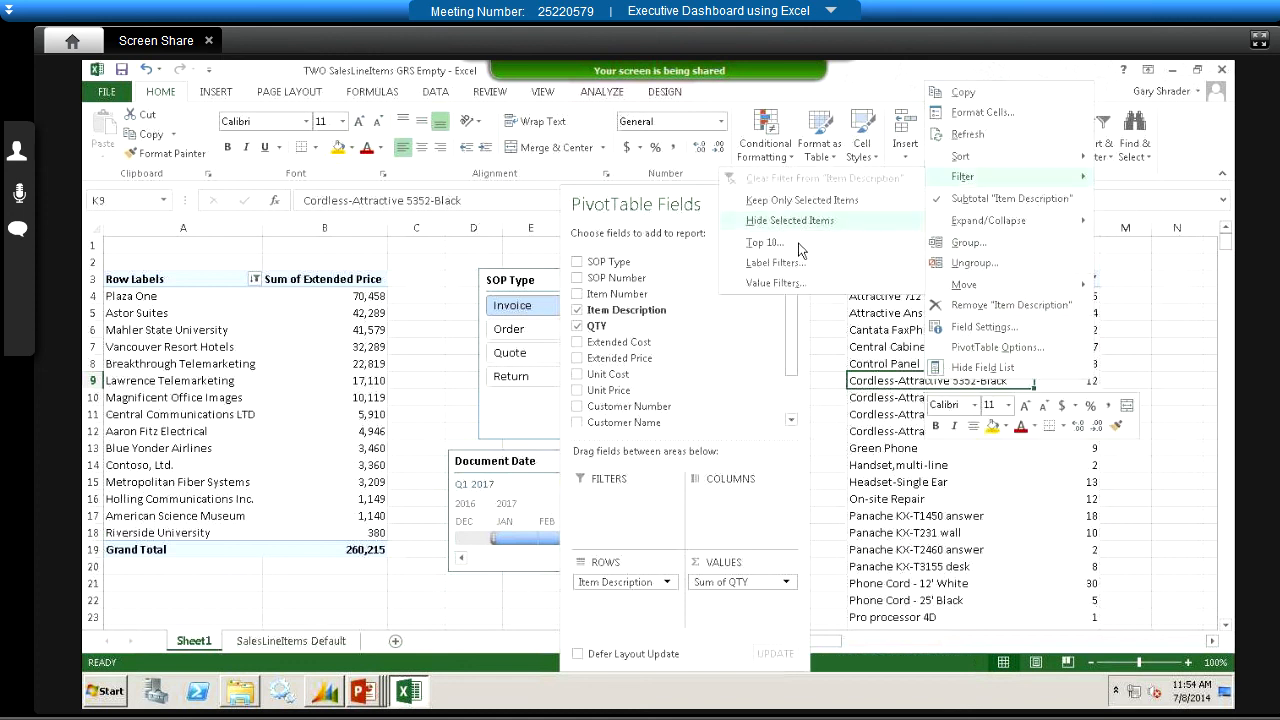
{"action": "left_click", "coordinate": [765, 242]}
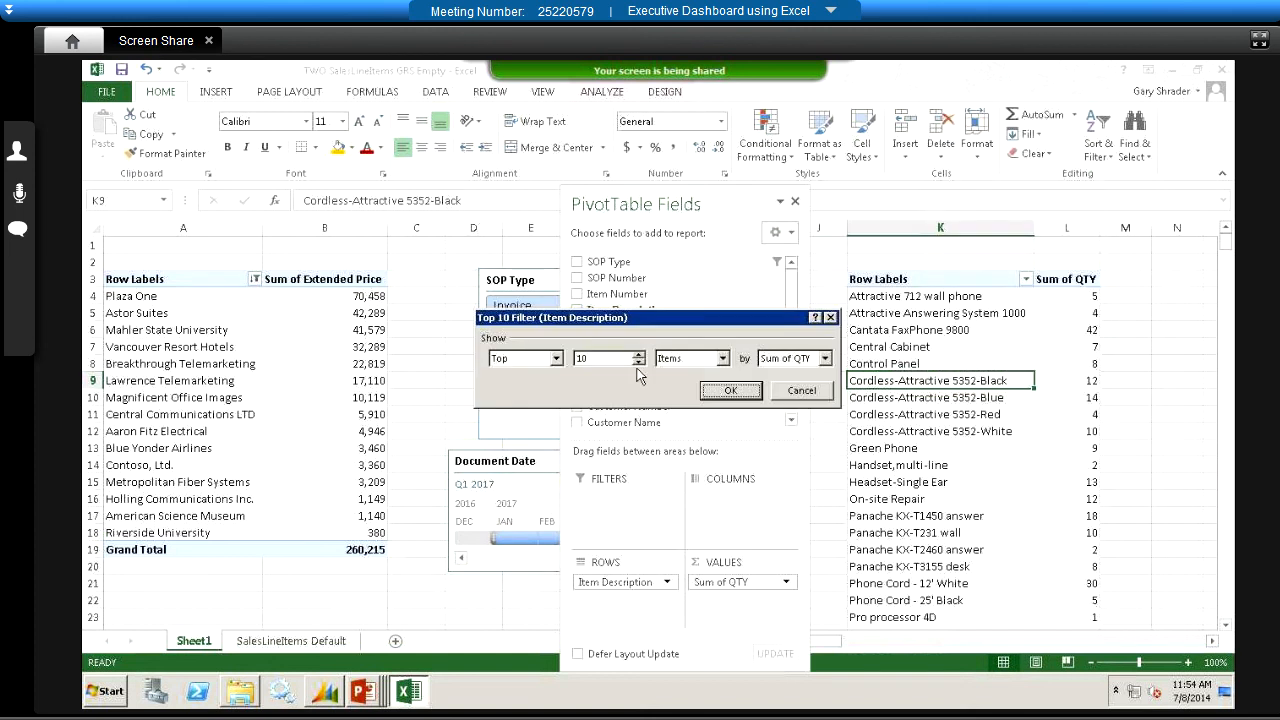
{"action": "left_click", "coordinate": [639, 355]}
{"action": "left_click", "coordinate": [639, 355]}
{"action": "left_click", "coordinate": [639, 355]}
{"action": "left_click", "coordinate": [727, 391]}
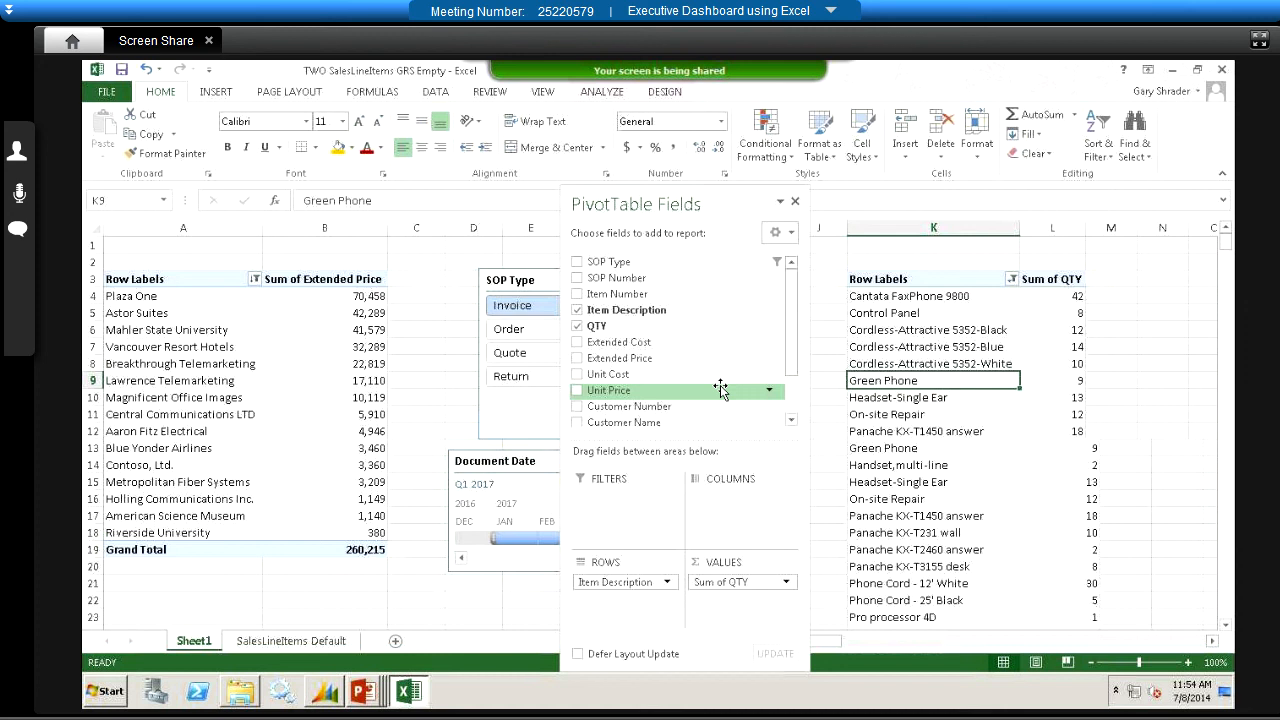
Step: Sort the item PivotTable by Sum of QTY from largest to smallest and close the field list
{"action": "right_click", "coordinate": [1046, 296]}
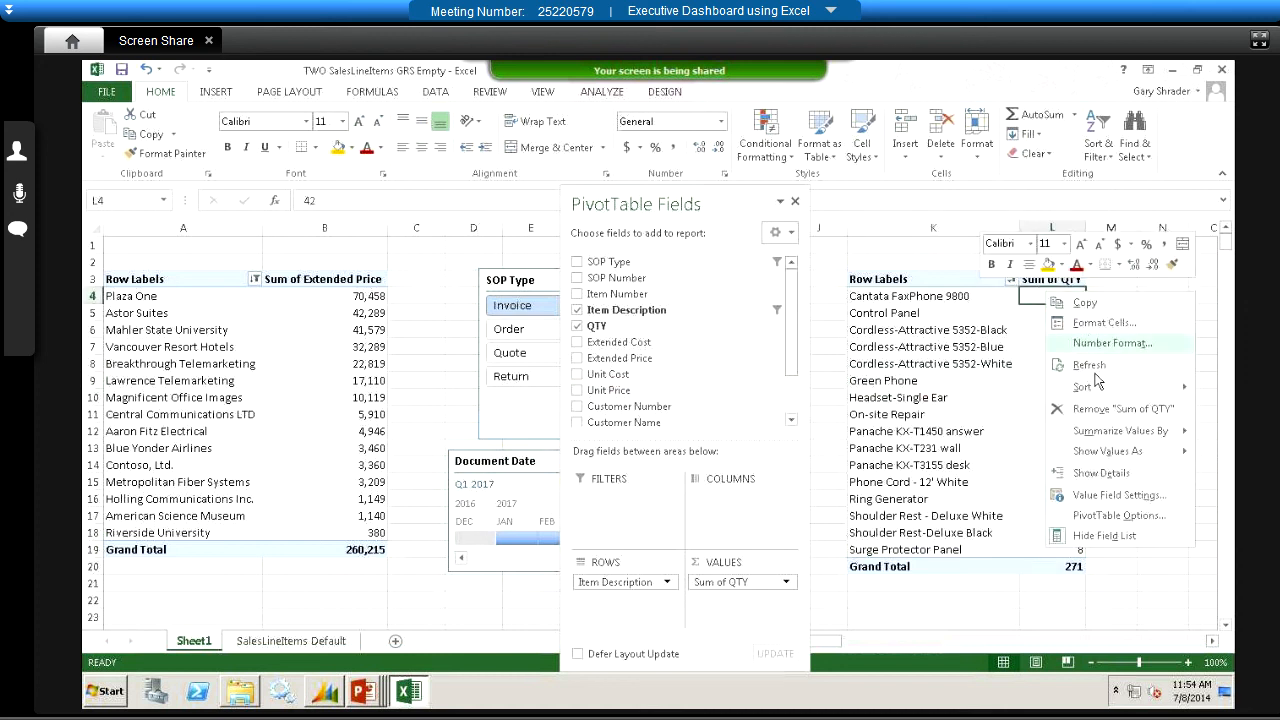
{"action": "mouse_move", "coordinate": [1094, 388]}
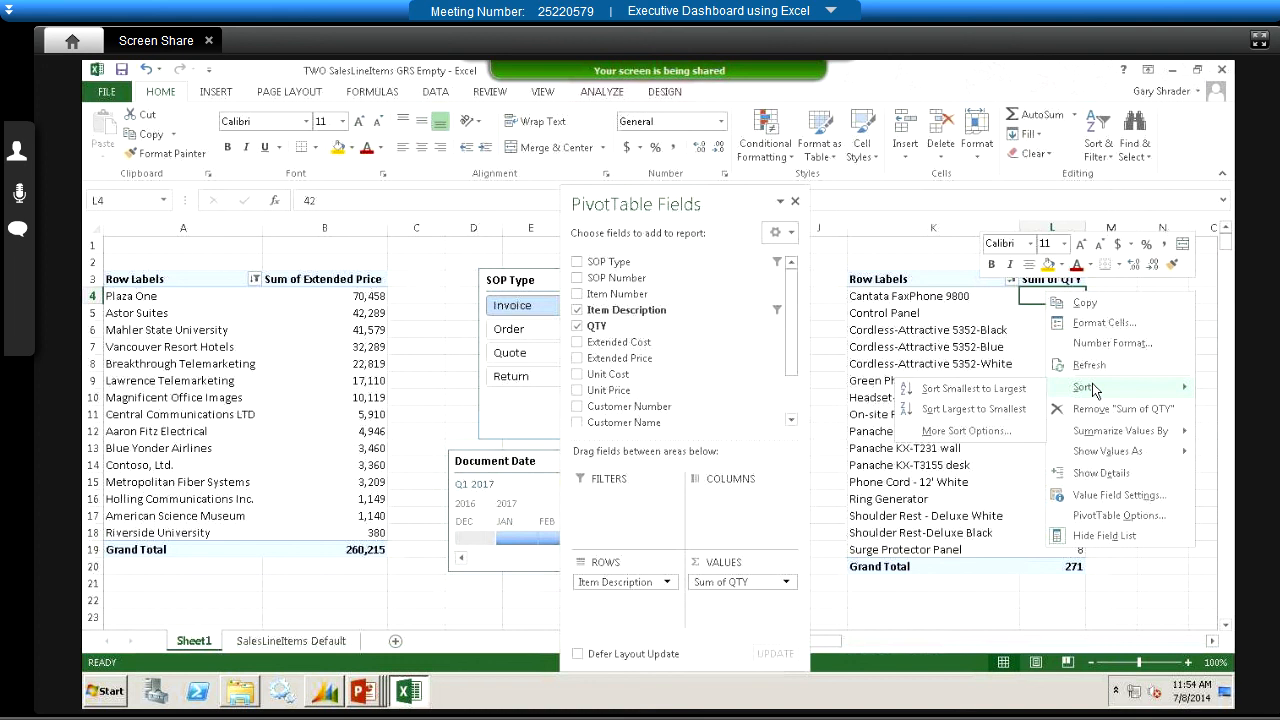
{"action": "left_click", "coordinate": [975, 410]}
{"action": "left_click", "coordinate": [795, 203]}
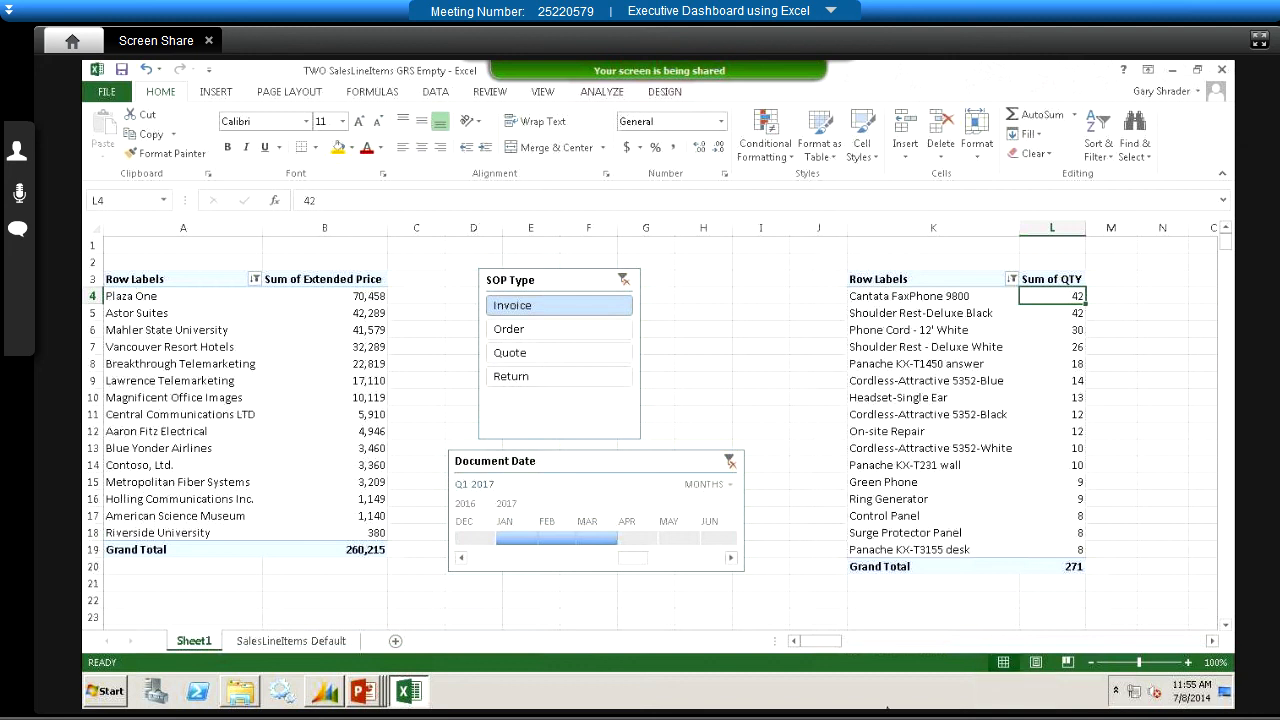
Step: Filter both PivotTables to January 2017 with the timeline, extending the range month by month through March 2017
{"action": "left_click", "coordinate": [518, 542]}
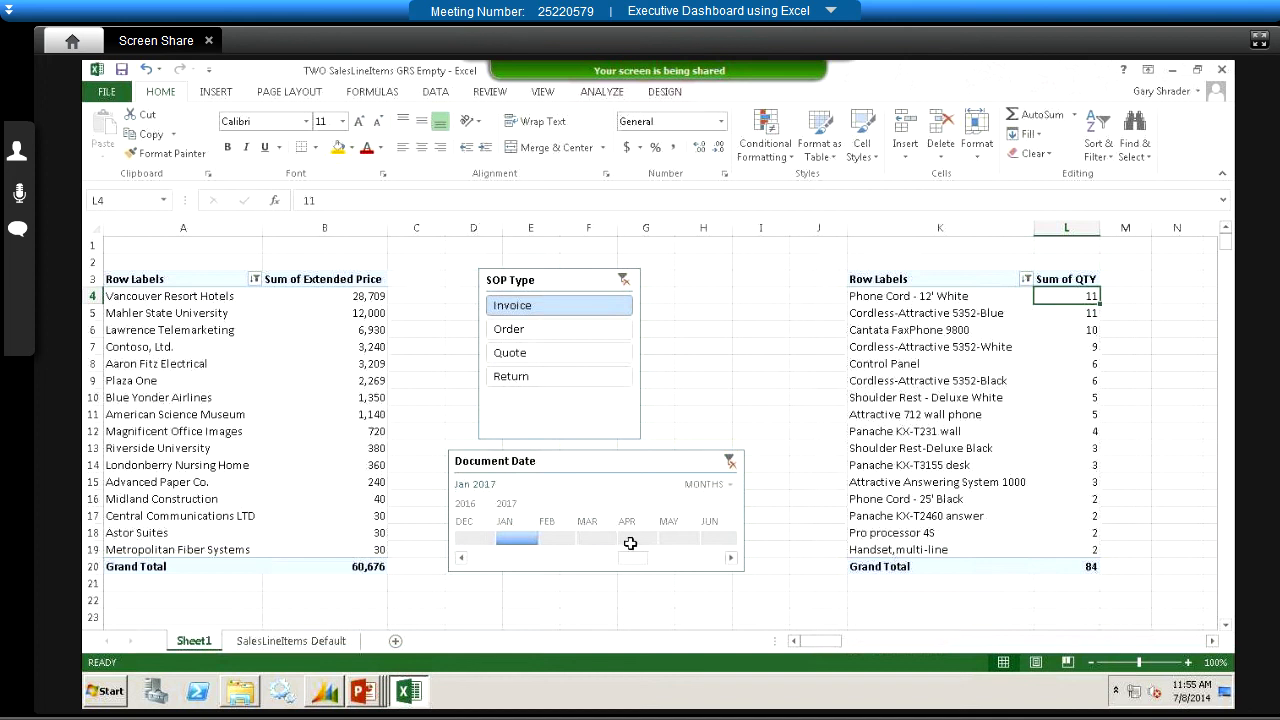
{"action": "left_click", "coordinate": [557, 533], "text": "shift"}
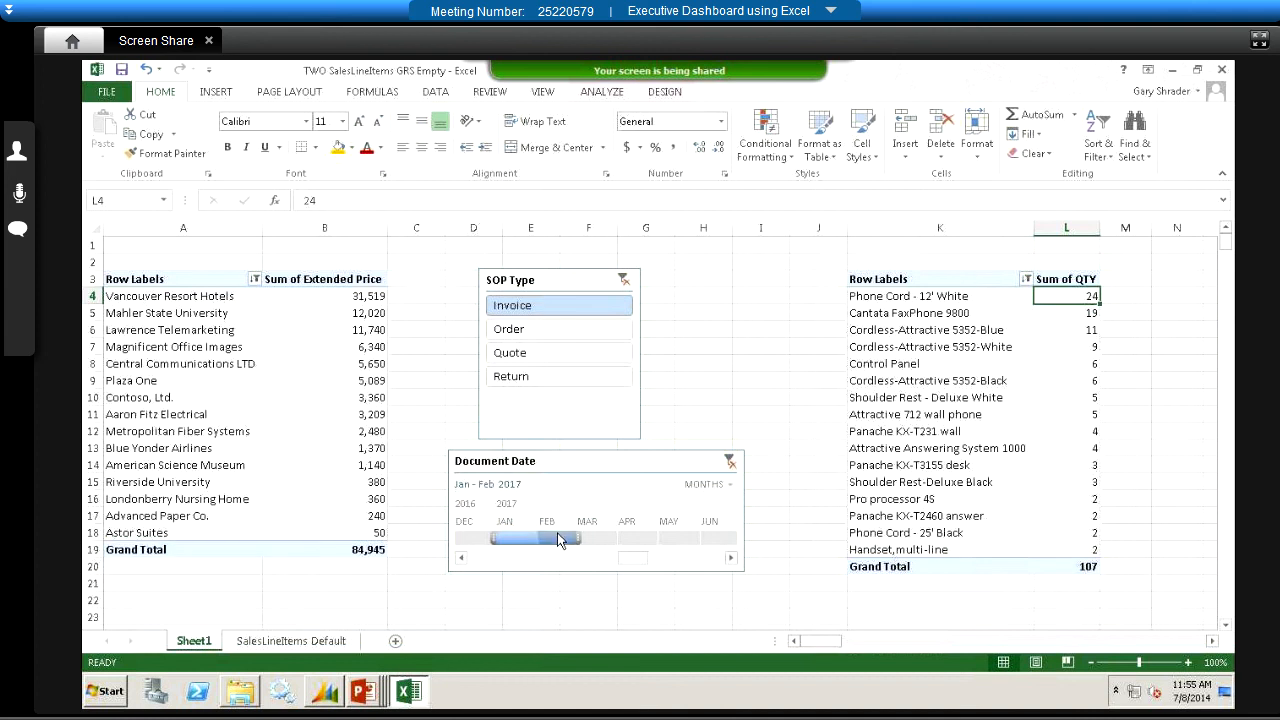
{"action": "left_click", "coordinate": [595, 536], "text": "shift"}
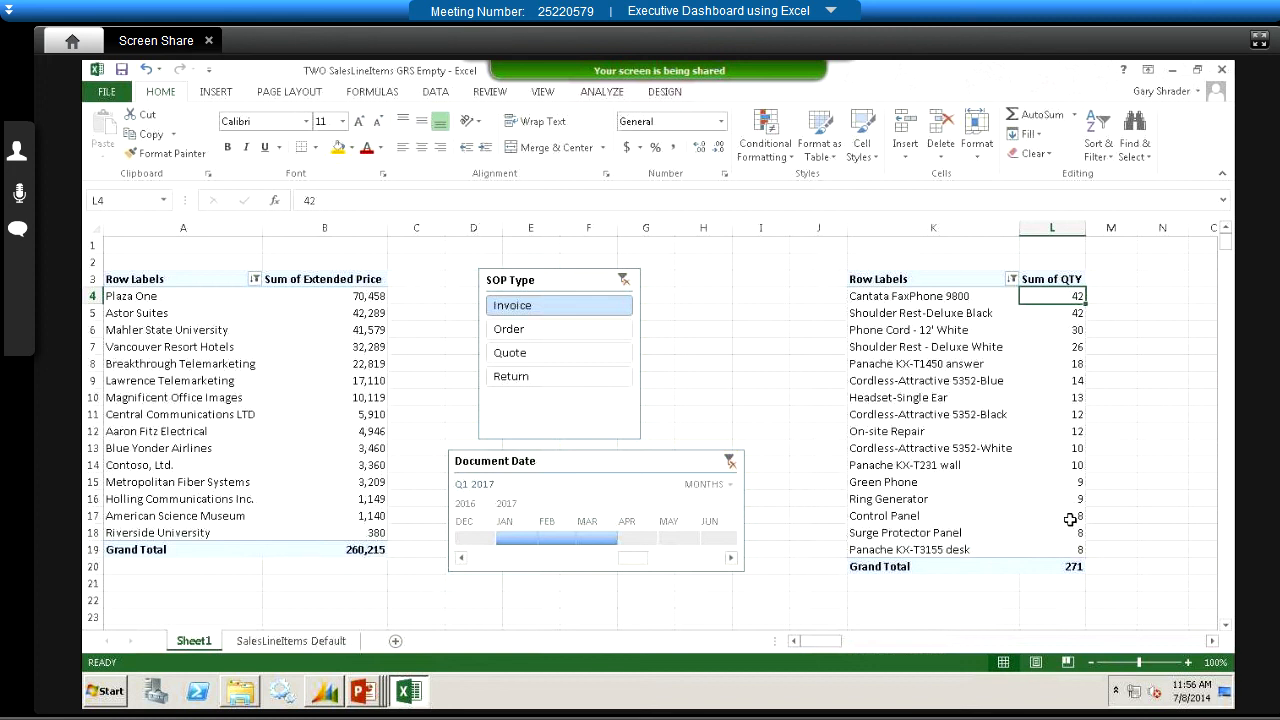
{"action": "mouse_move", "coordinate": [1071, 549]}
Step: Set the beach-and-mountains clip art from an Office.com search for "mountain" as the sheet background, and hide the gridlines
{"action": "left_click", "coordinate": [276, 97]}
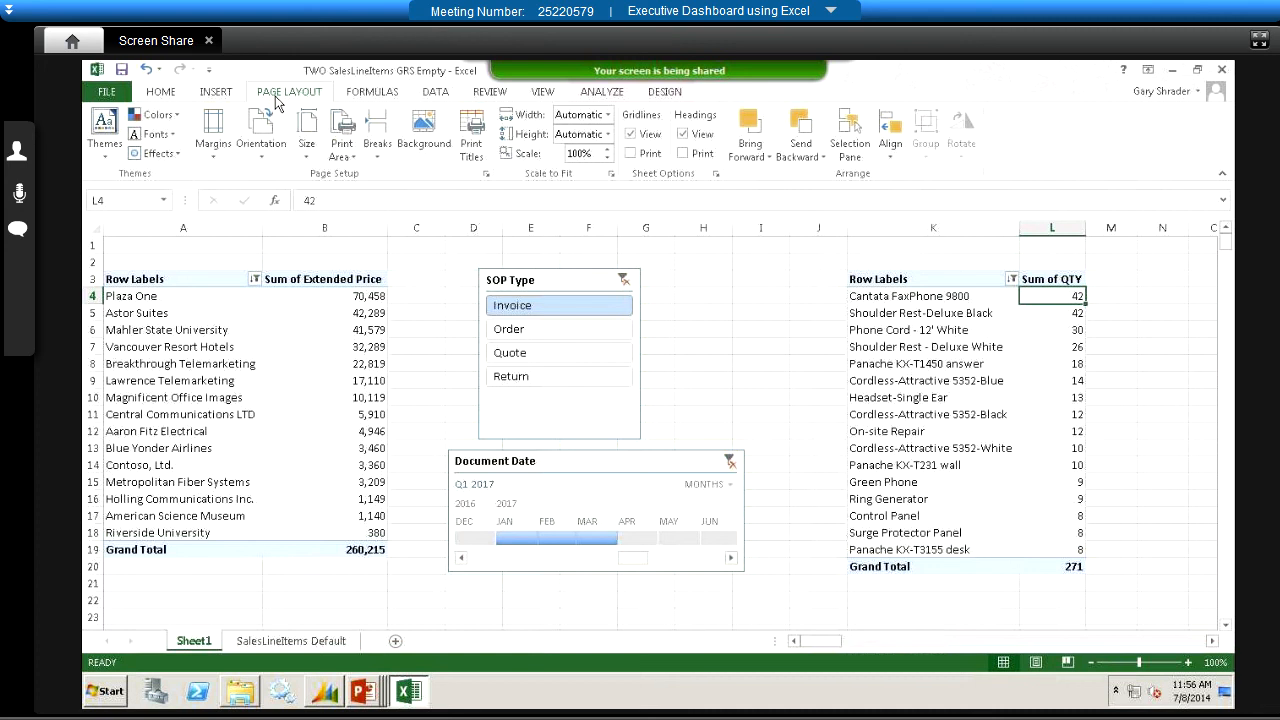
{"action": "left_click", "coordinate": [416, 128]}
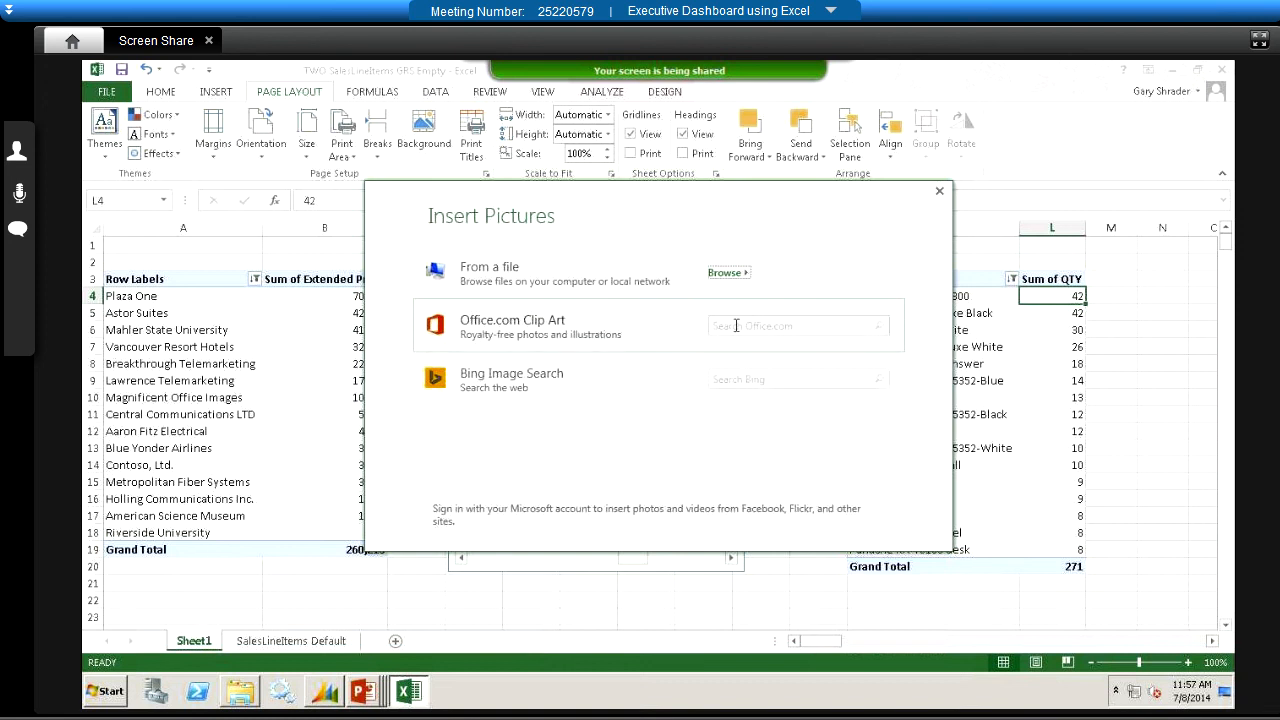
{"action": "left_click", "coordinate": [738, 325]}
{"action": "type", "text": "mountain"}
{"action": "key", "text": "Return"}
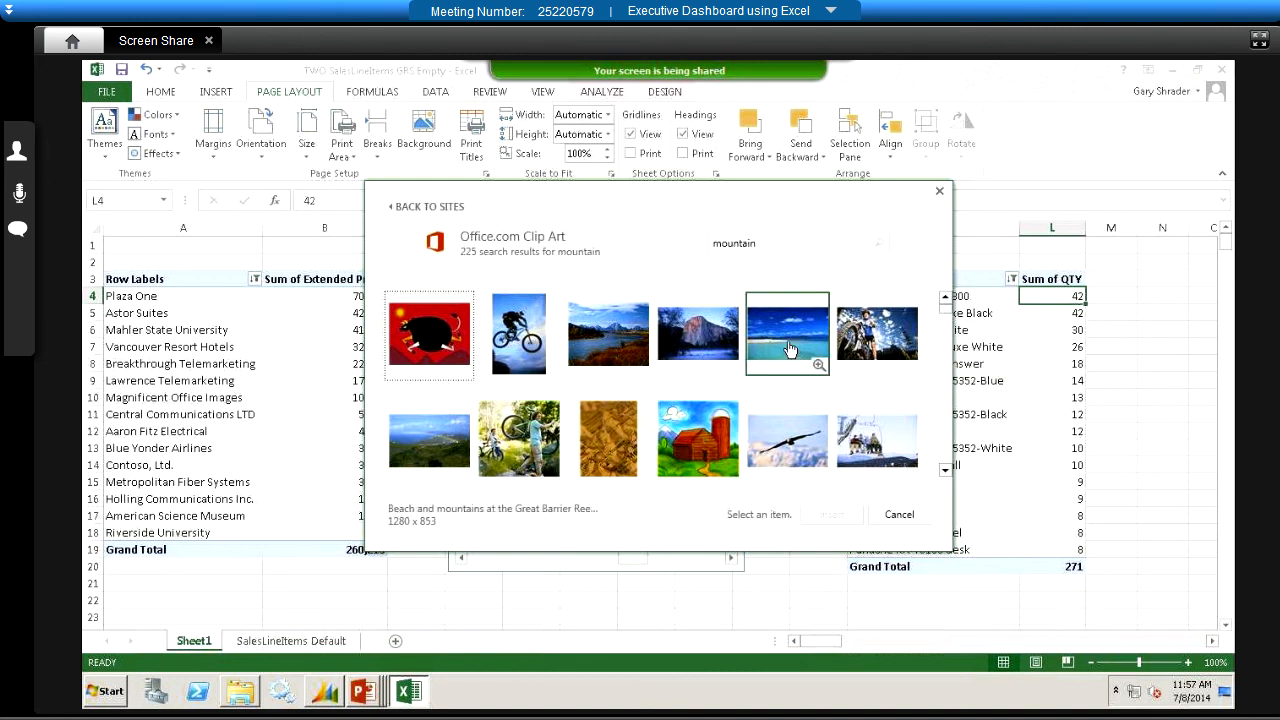
{"action": "left_click", "coordinate": [790, 350]}
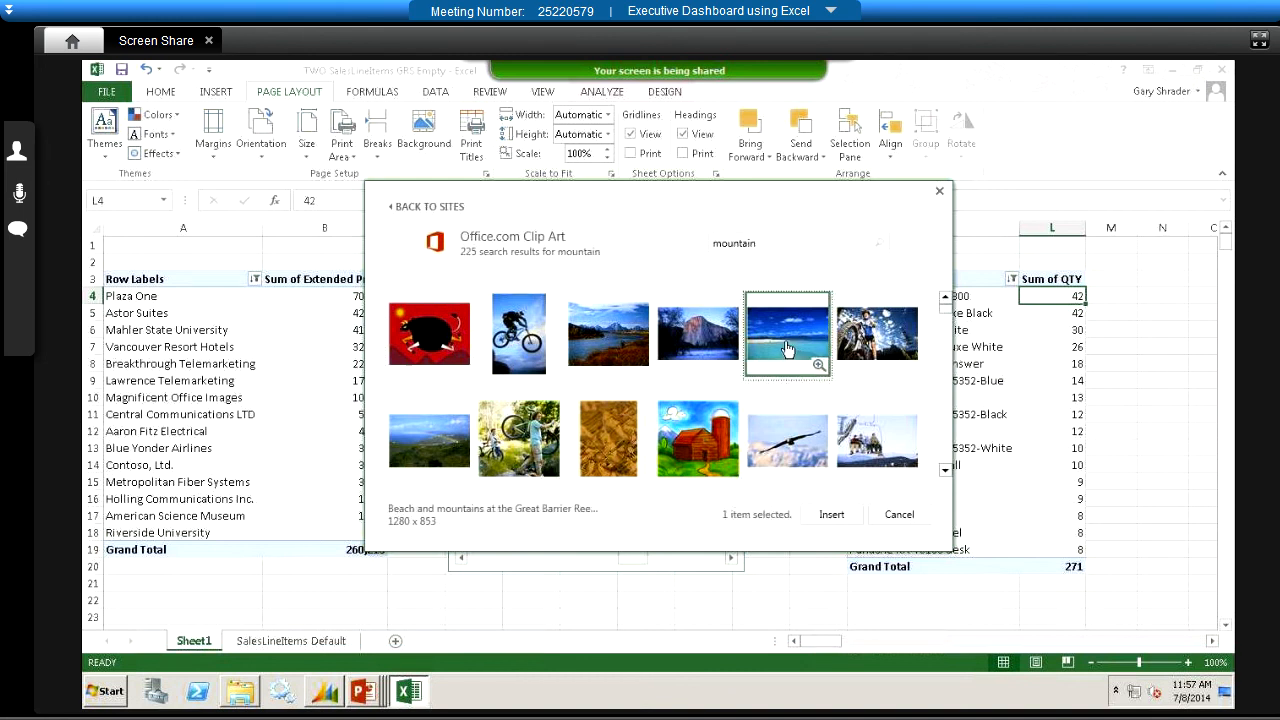
{"action": "left_click", "coordinate": [832, 514]}
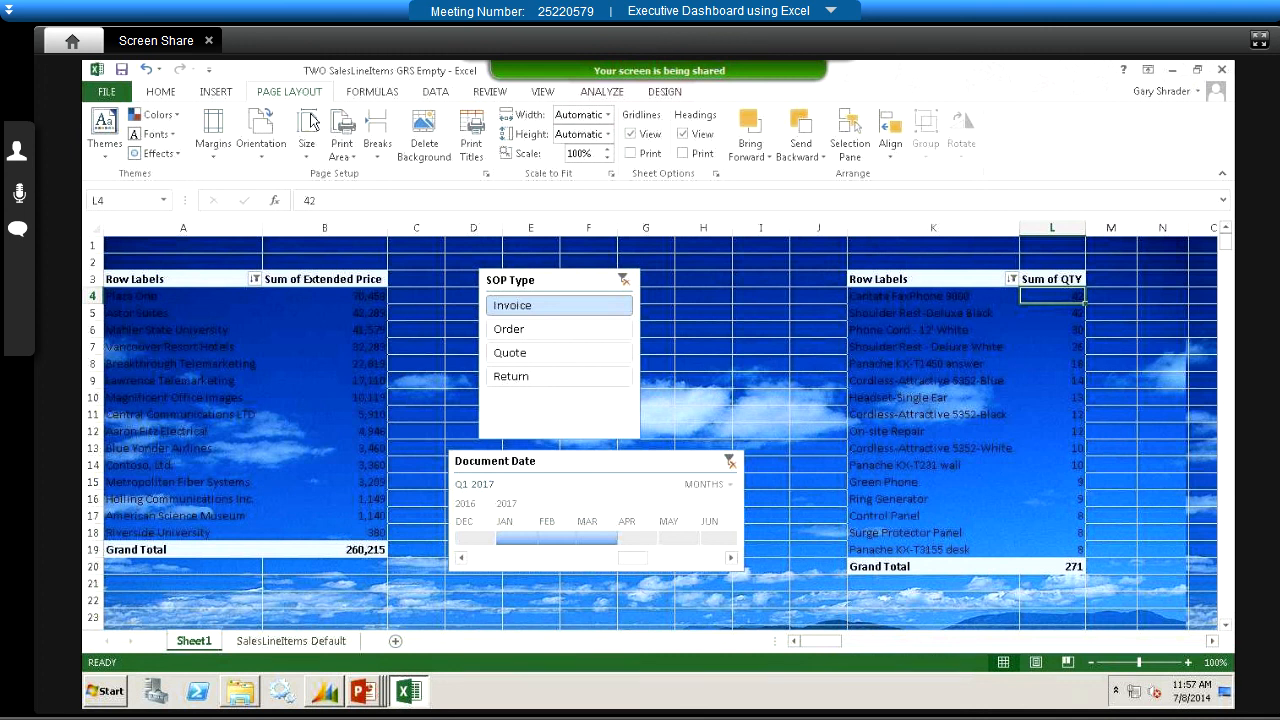
{"action": "left_click", "coordinate": [630, 135]}
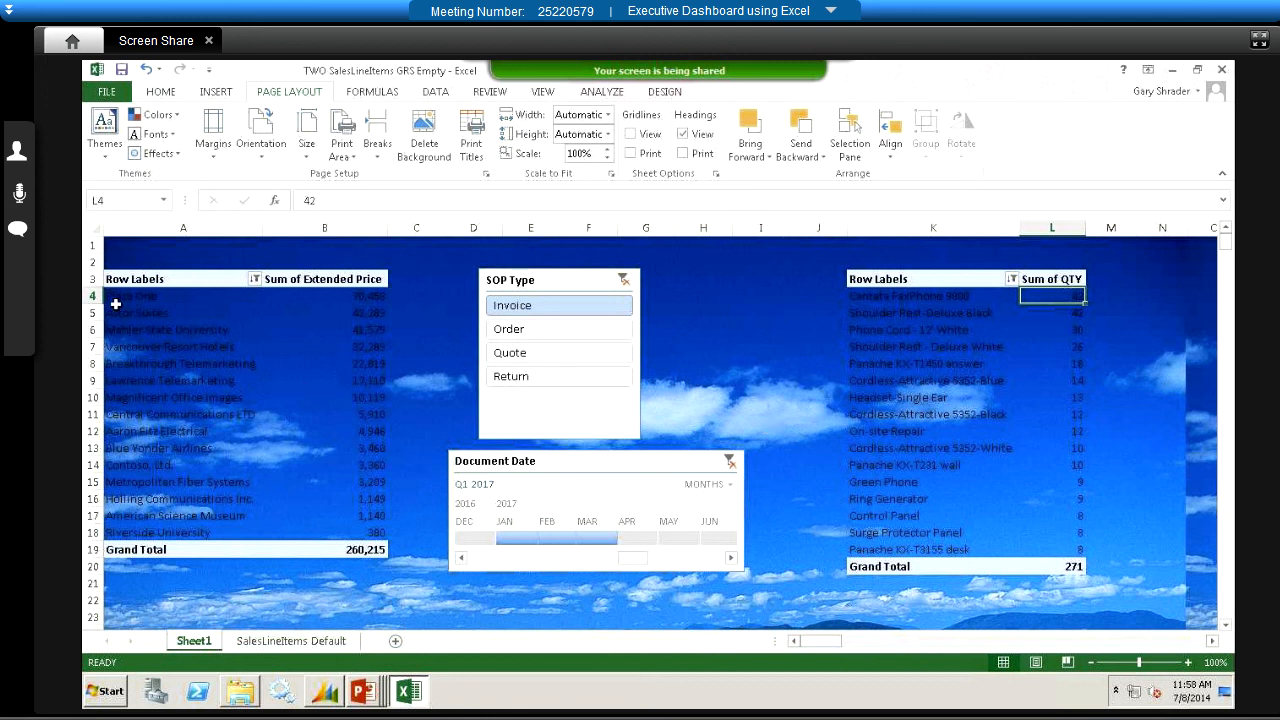
Step: Fill the customer rows A4:B18 of the customer PivotTable with a light blue theme color
{"action": "left_click", "coordinate": [112, 296]}
{"action": "left_click_drag", "start_coordinate": [112, 296], "coordinate": [112, 535]}
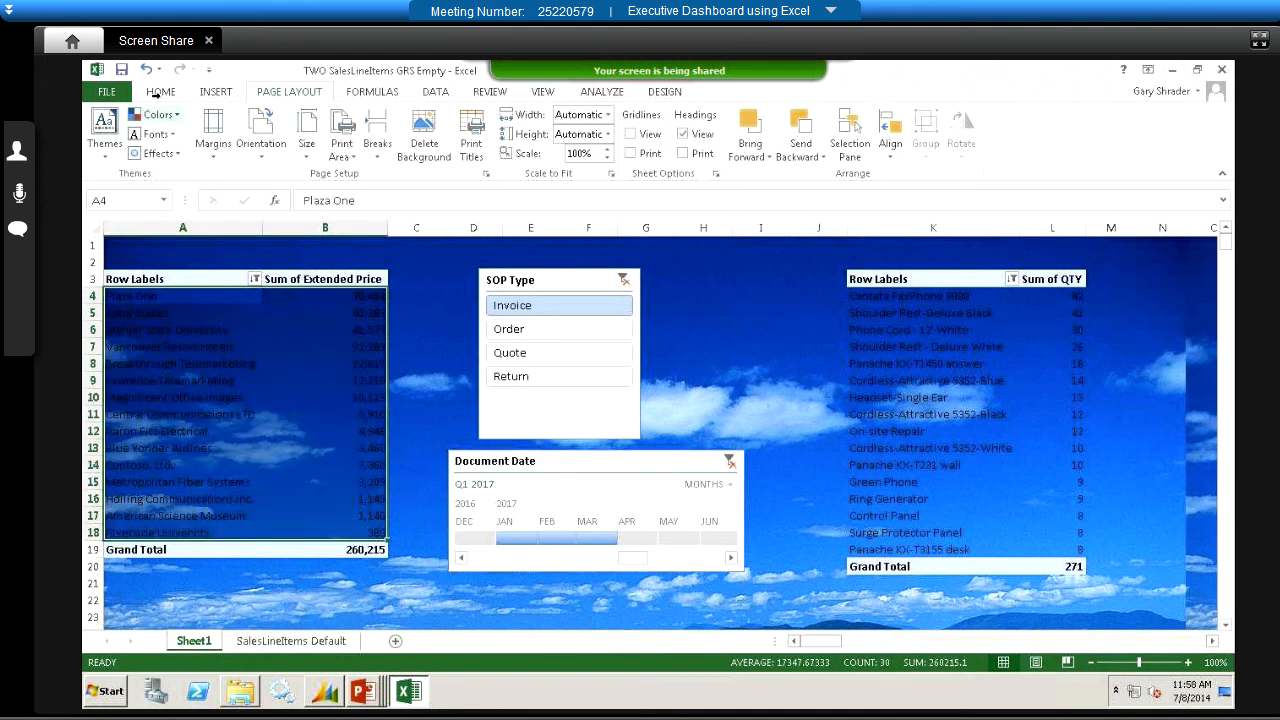
{"action": "left_click", "coordinate": [160, 92]}
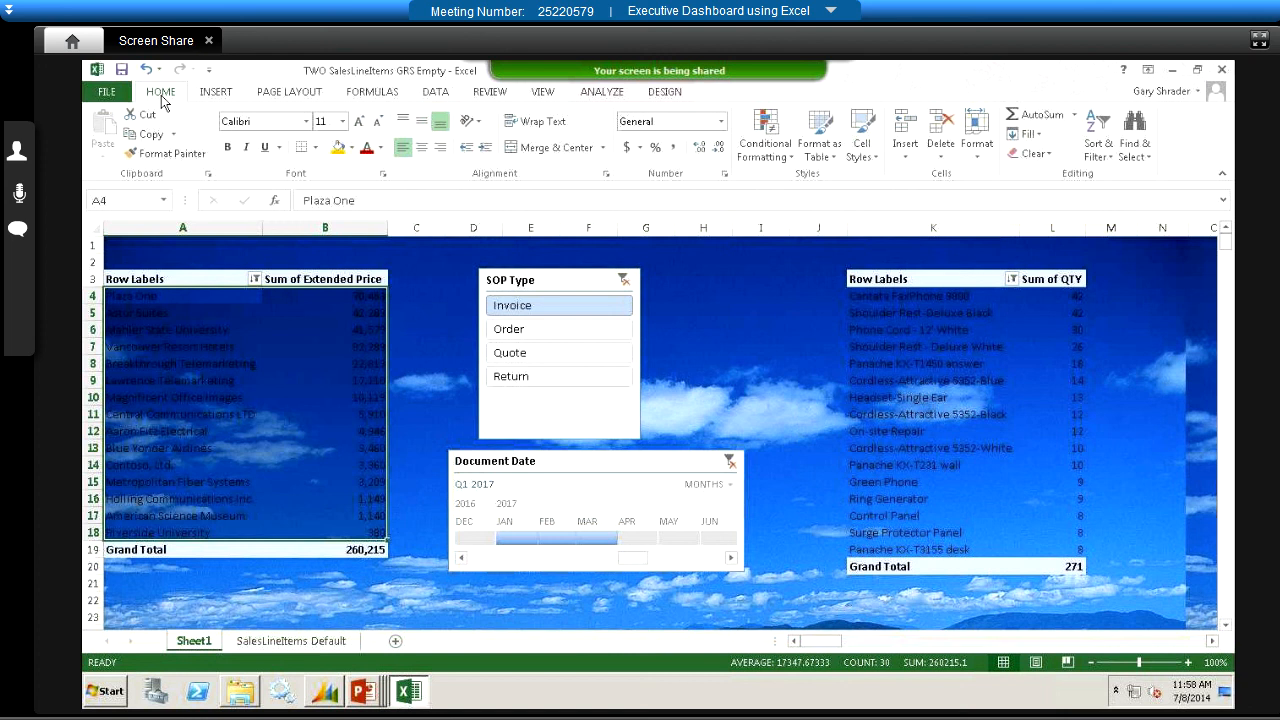
{"action": "left_click", "coordinate": [351, 149]}
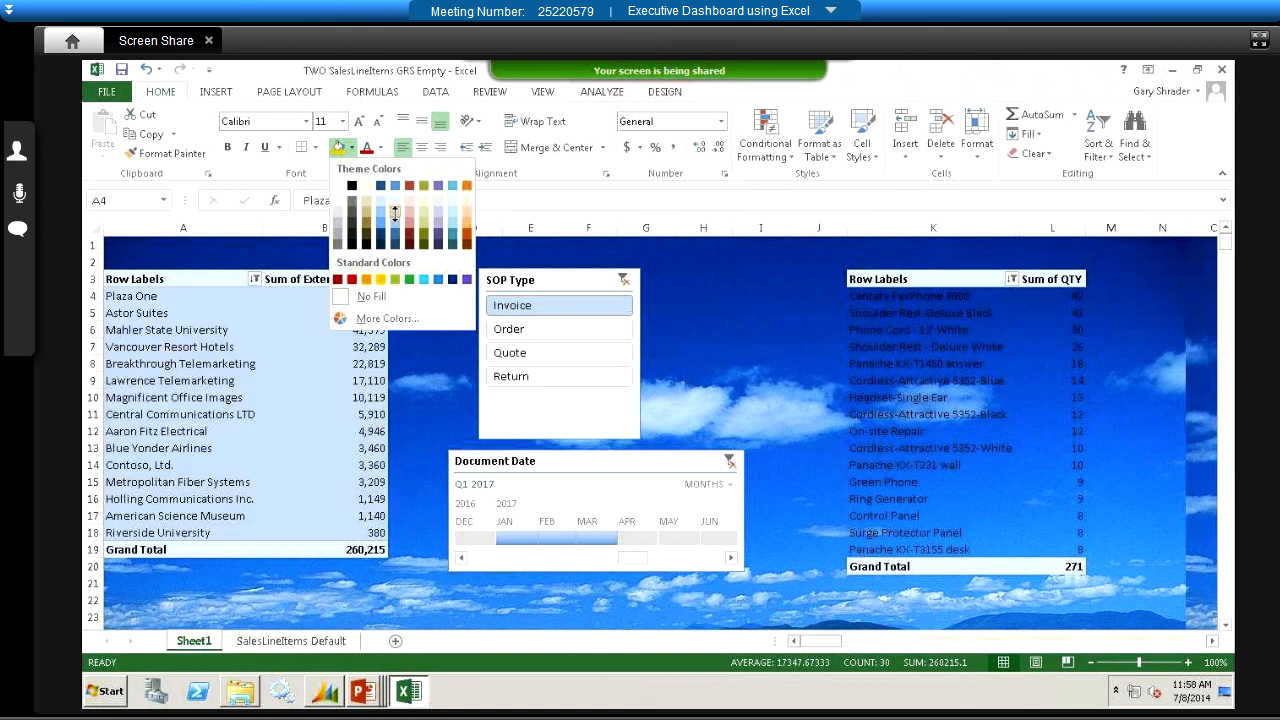
{"action": "left_click", "coordinate": [396, 219]}
{"action": "left_click", "coordinate": [245, 446]}
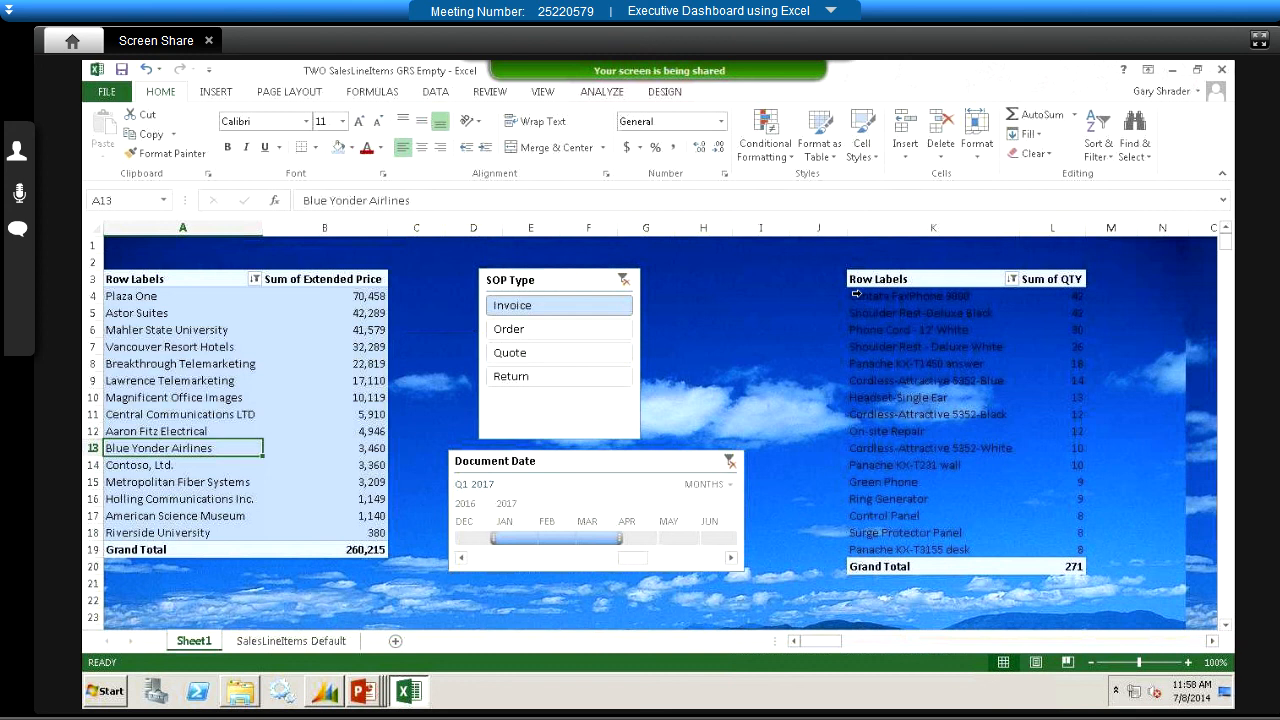
Step: Apply the same light blue fill to the item rows K4:L19 of the item PivotTable
{"action": "left_click_drag", "start_coordinate": [857, 300], "coordinate": [952, 549]}
{"action": "right_click", "coordinate": [946, 369]}
{"action": "key", "text": "Escape"}
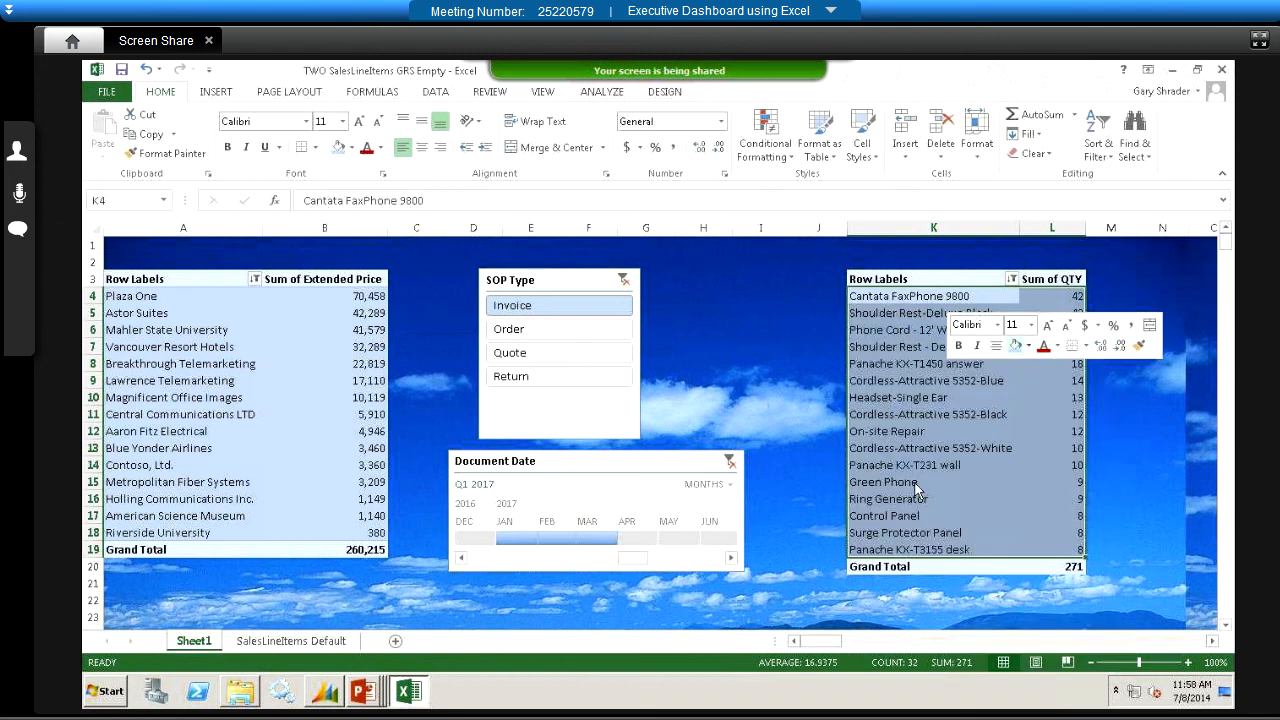
{"action": "left_click", "coordinate": [793, 380]}
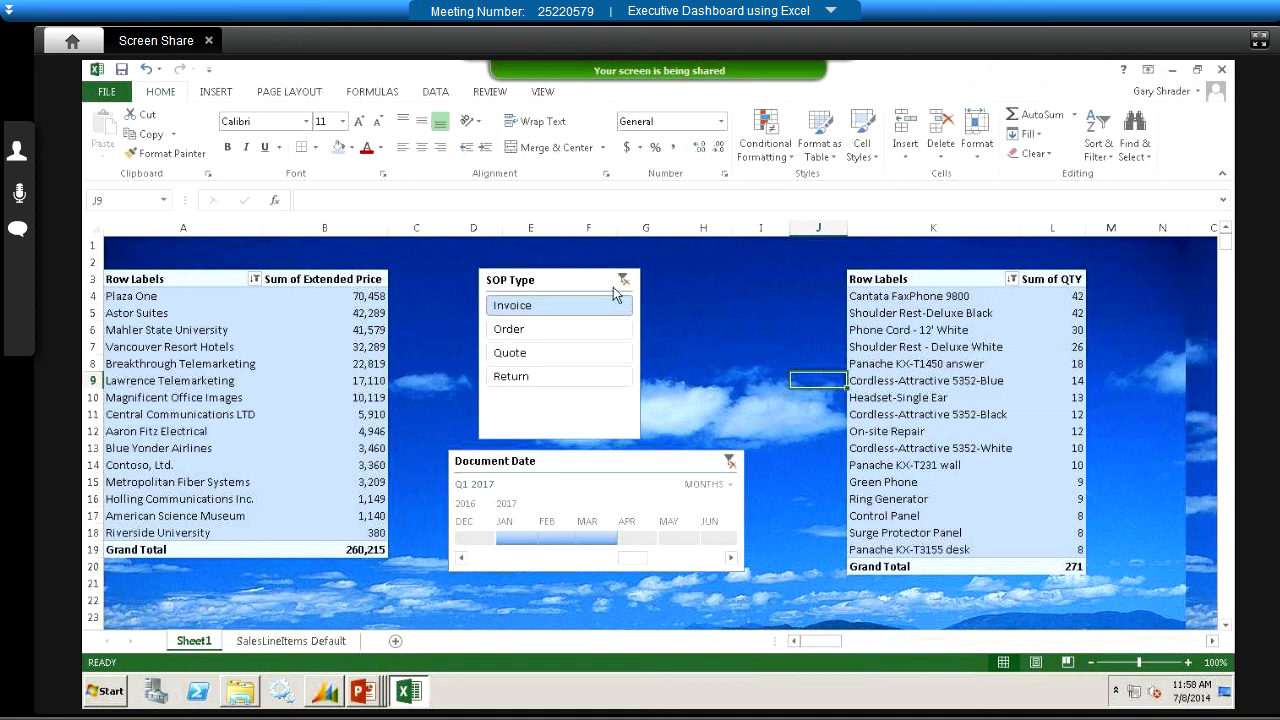
Step: Copy the whole customer PivotTable from A3:B19 and paste it below at A31
{"action": "left_click_drag", "start_coordinate": [117, 282], "coordinate": [375, 283]}
{"action": "left_click_drag", "start_coordinate": [367, 345], "coordinate": [343, 548]}
{"action": "right_click", "coordinate": [313, 437]}
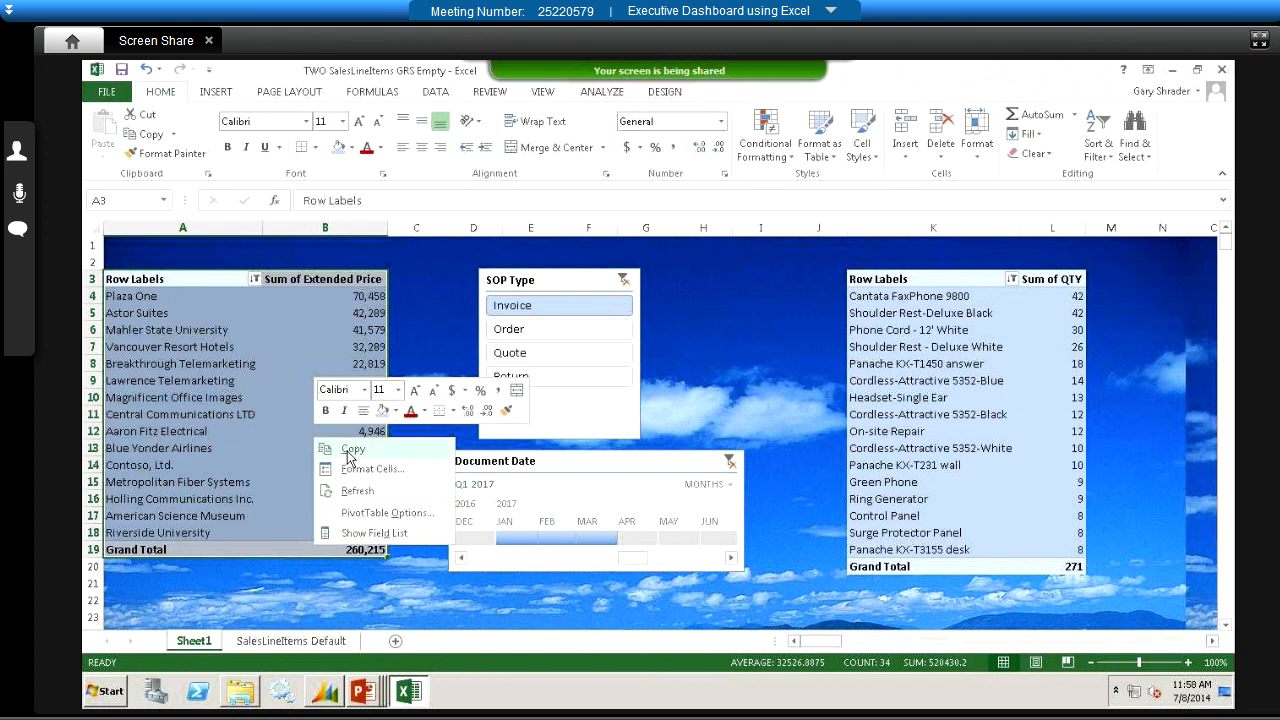
{"action": "left_click", "coordinate": [350, 450]}
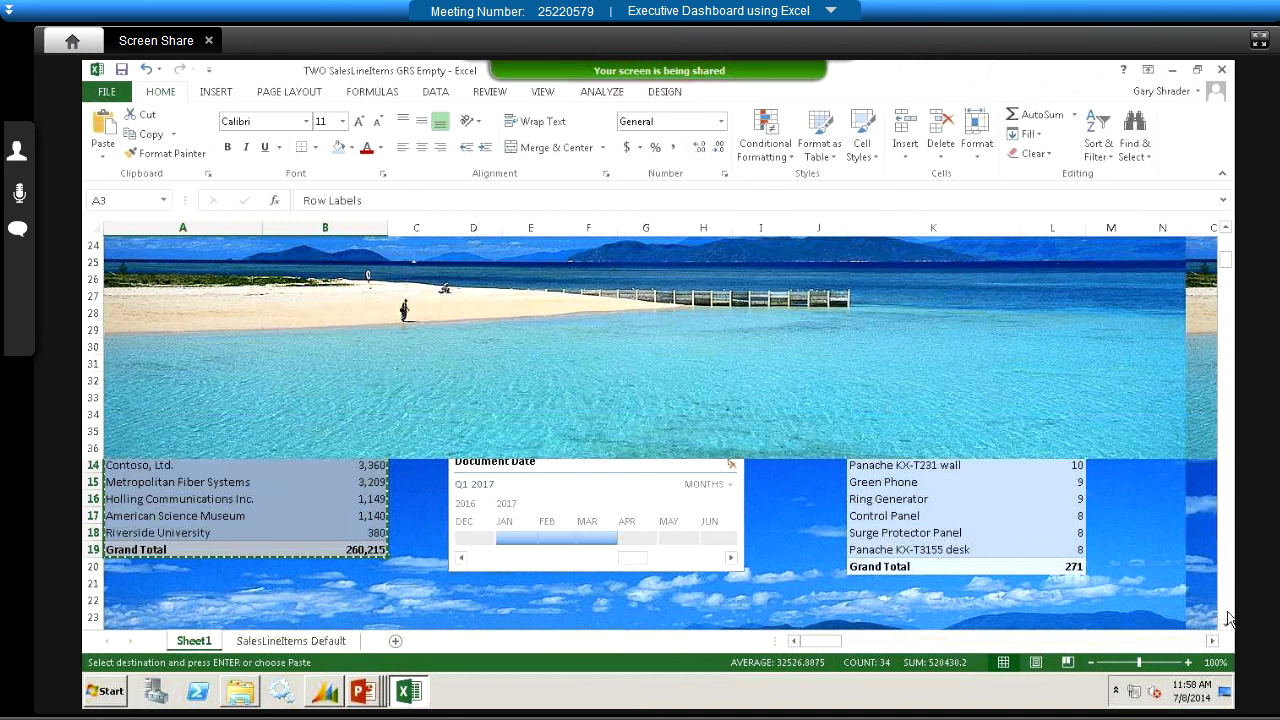
{"action": "left_click", "coordinate": [176, 362]}
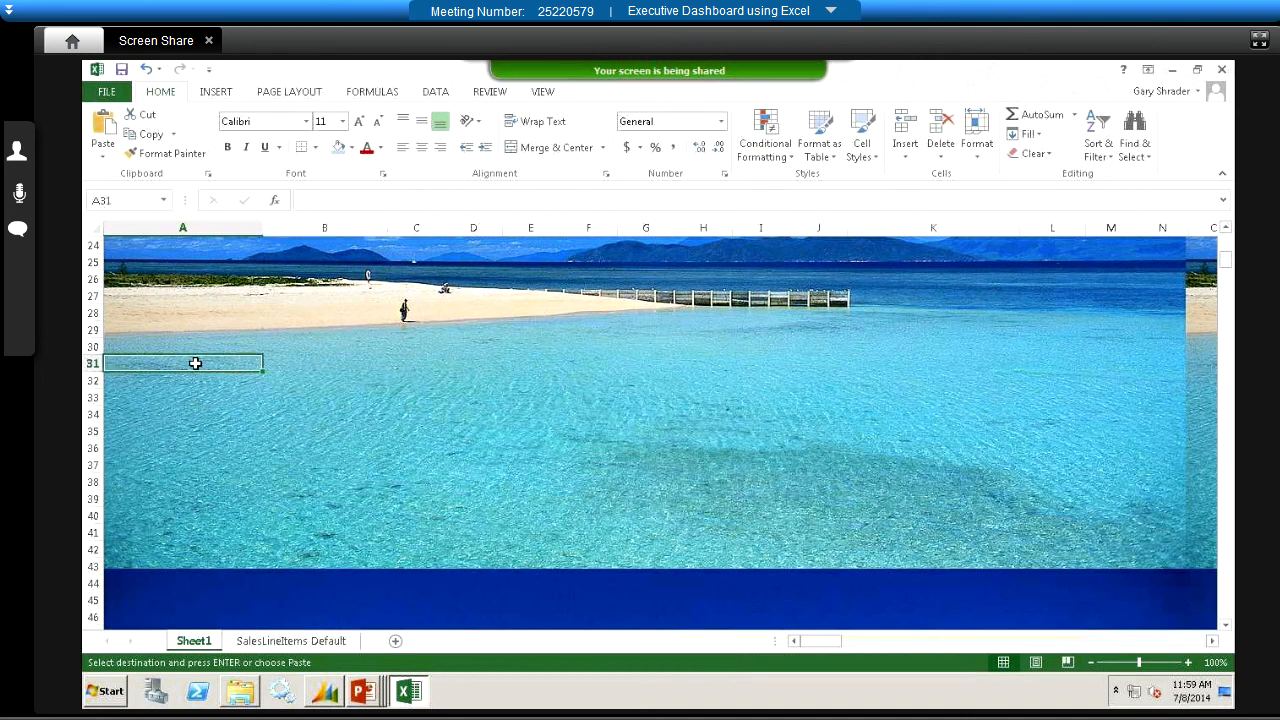
{"action": "right_click", "coordinate": [195, 363]}
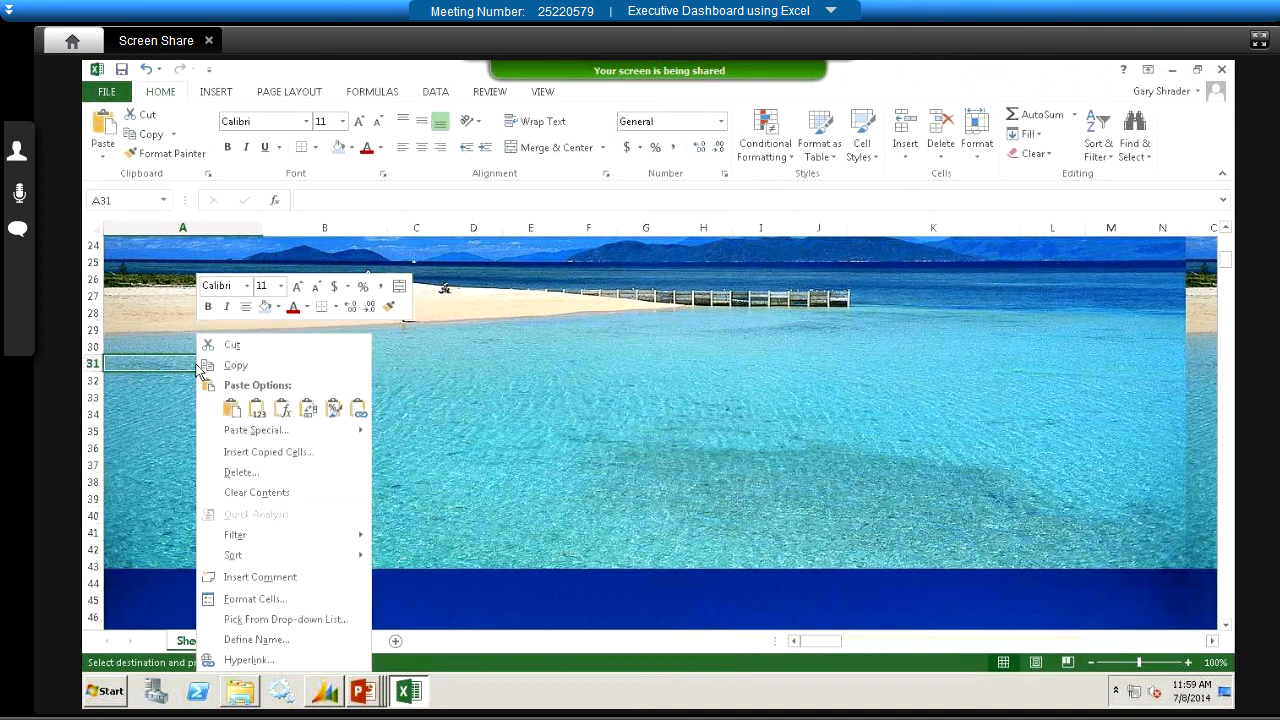
{"action": "left_click", "coordinate": [239, 414]}
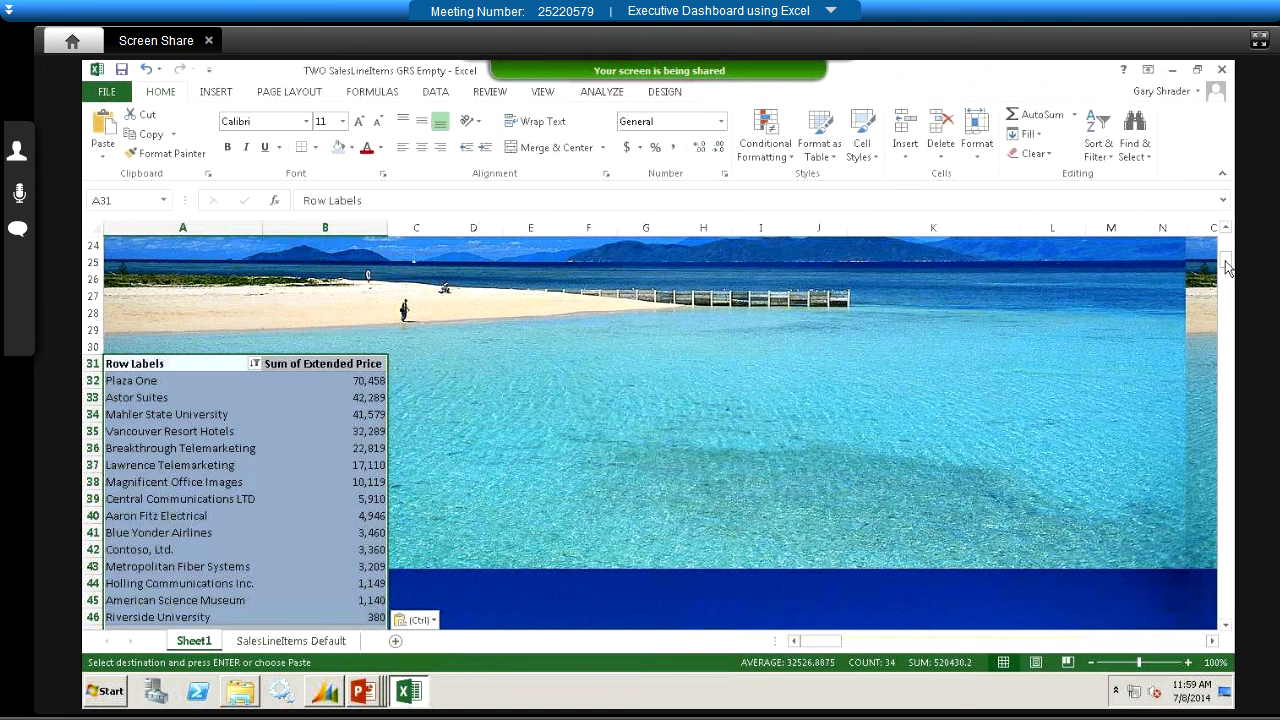
Step: Rename the original customer PivotTable's headers in A3 and B3 to Customers and Total Sales
{"action": "left_click_drag", "start_coordinate": [1228, 268], "coordinate": [1230, 238]}
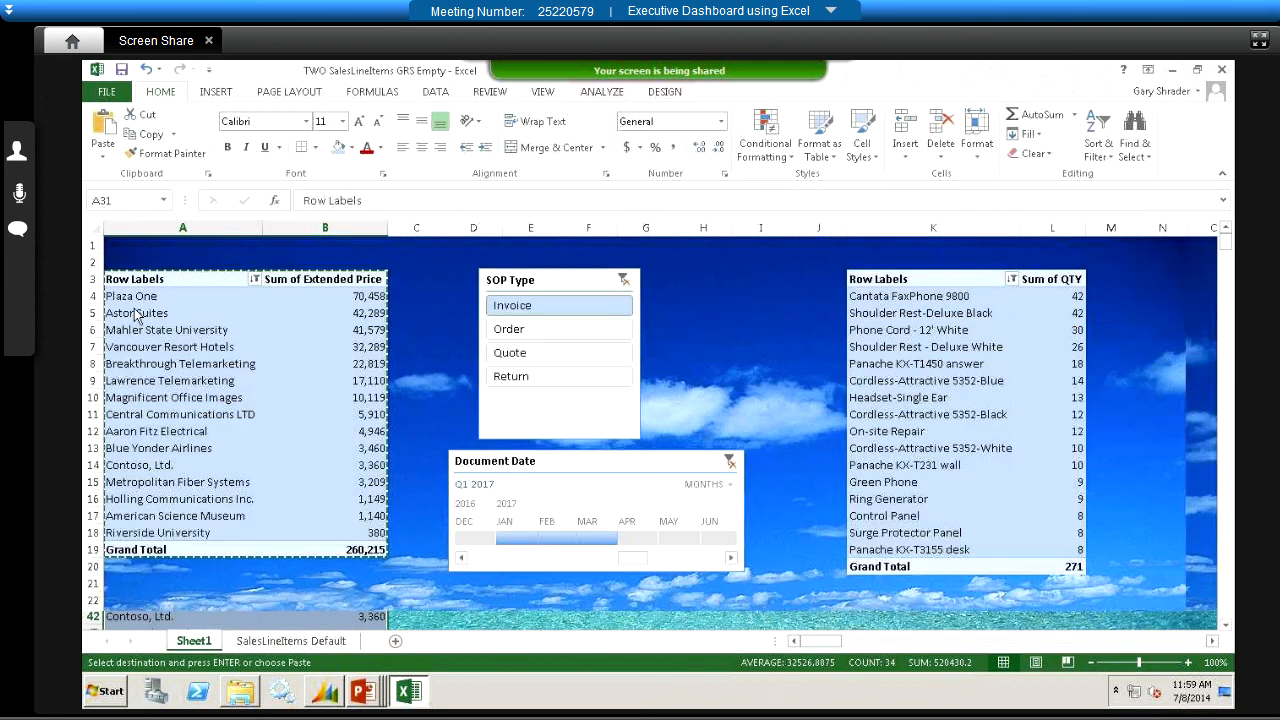
{"action": "left_click", "coordinate": [147, 280]}
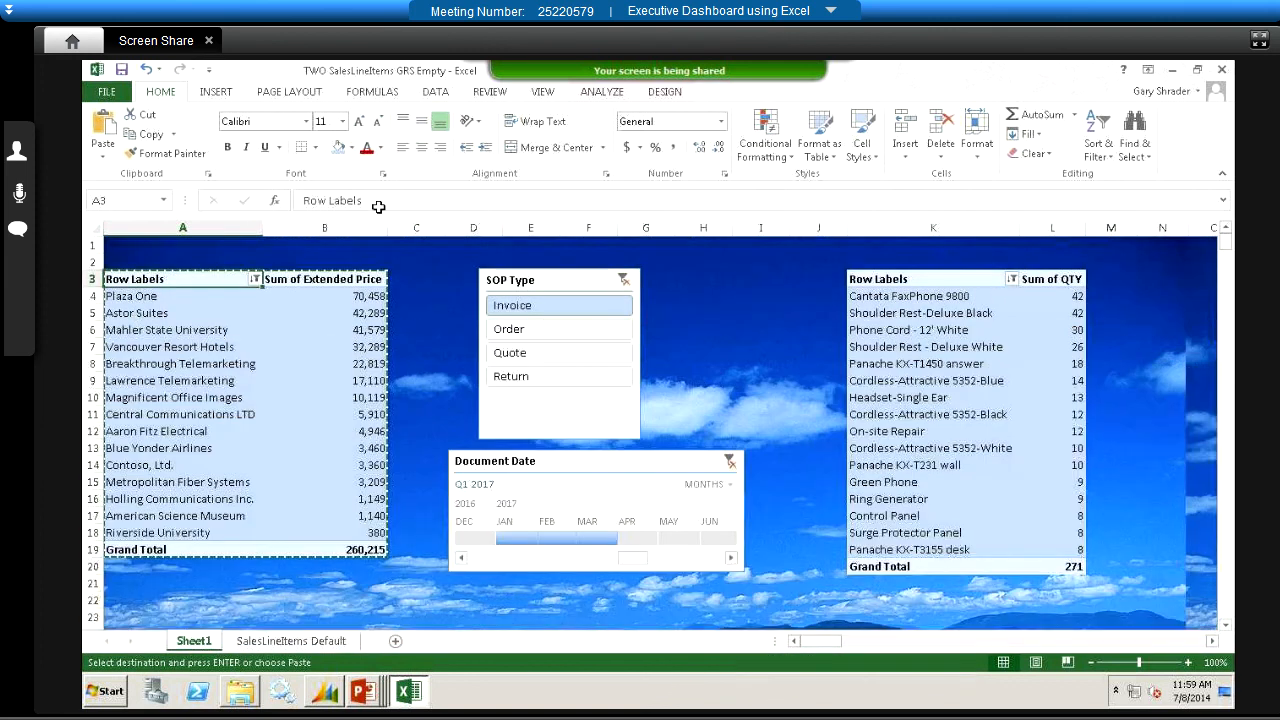
{"action": "left_click", "coordinate": [307, 200]}
{"action": "triple_click", "coordinate": [307, 200]}
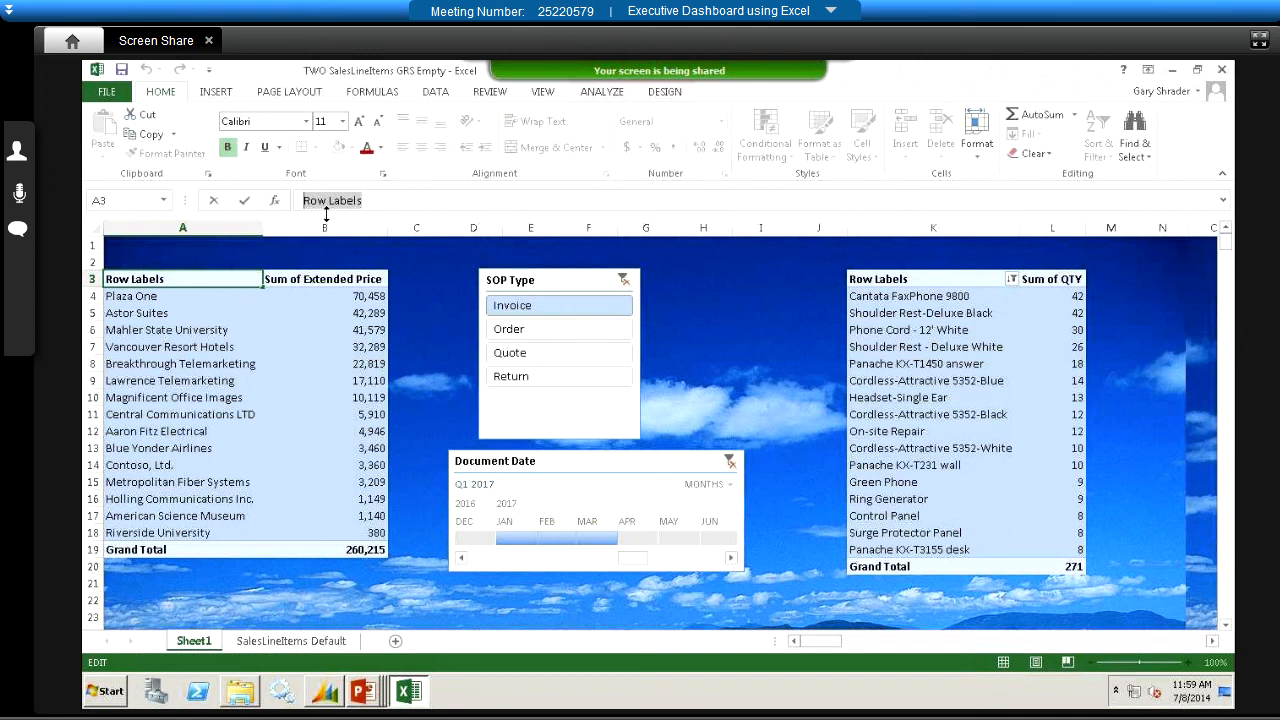
{"action": "type", "text": "Customers"}
{"action": "left_click", "coordinate": [306, 279]}
{"action": "left_click_drag", "start_coordinate": [430, 201], "coordinate": [279, 207]}
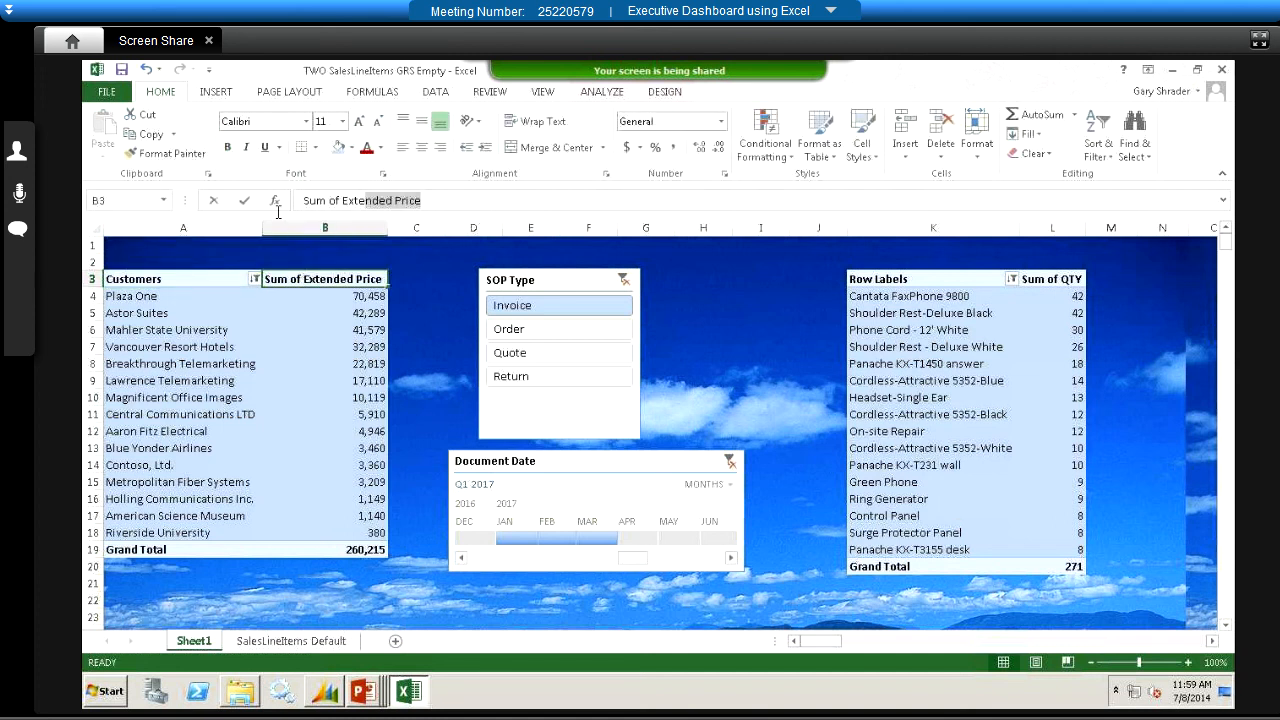
{"action": "triple_click", "coordinate": [303, 200]}
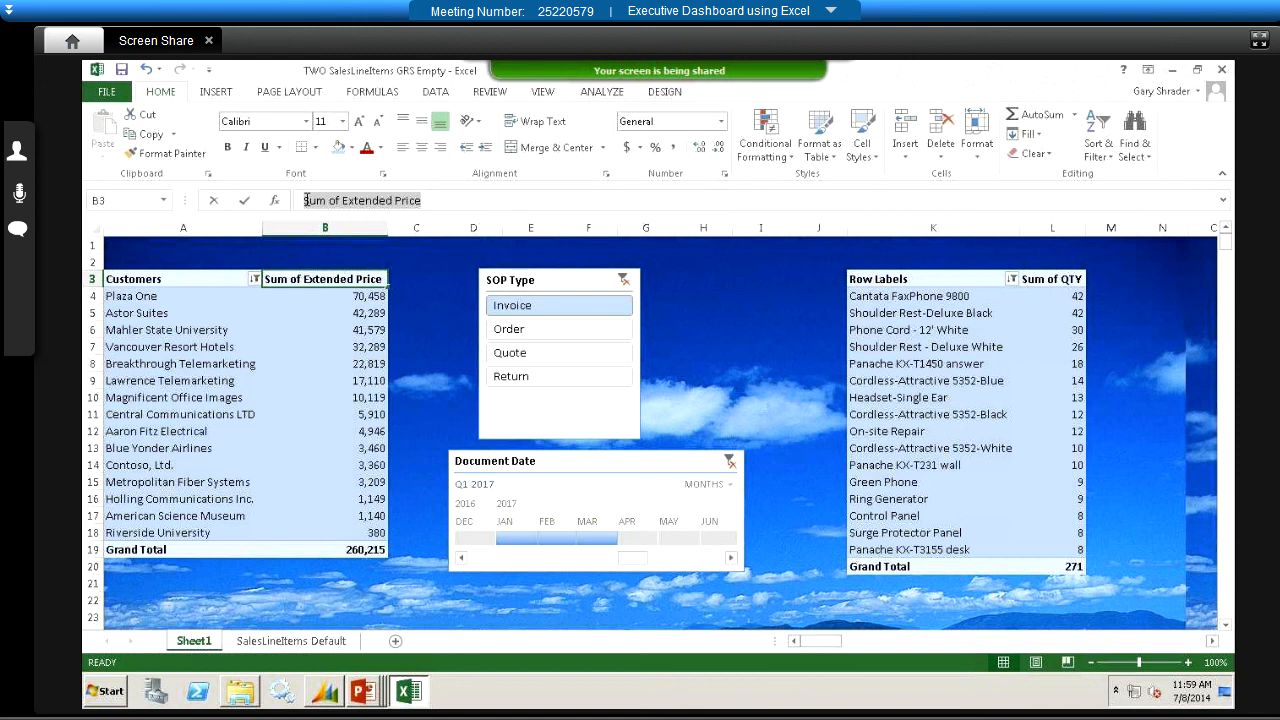
{"action": "type", "text": "Total Sales"}
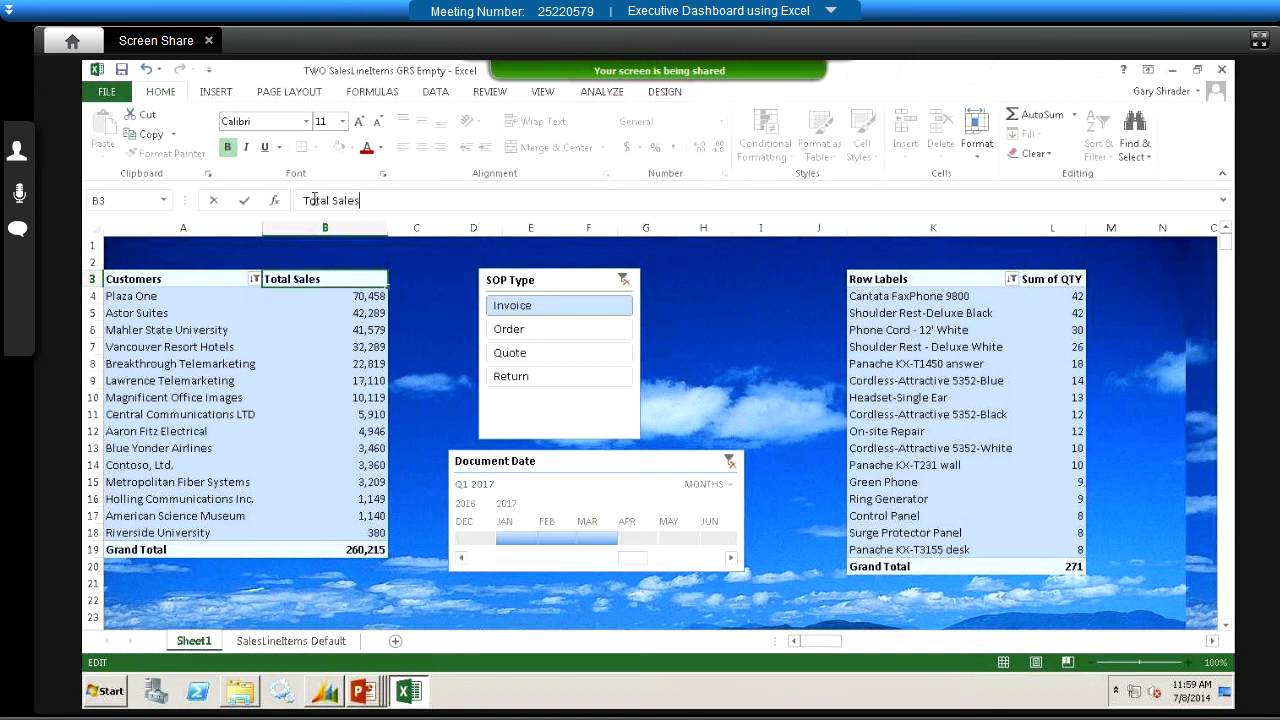
Step: Rename the item PivotTable's headers in K3 and L3 to Items and QTY Sold
{"action": "left_click", "coordinate": [882, 279]}
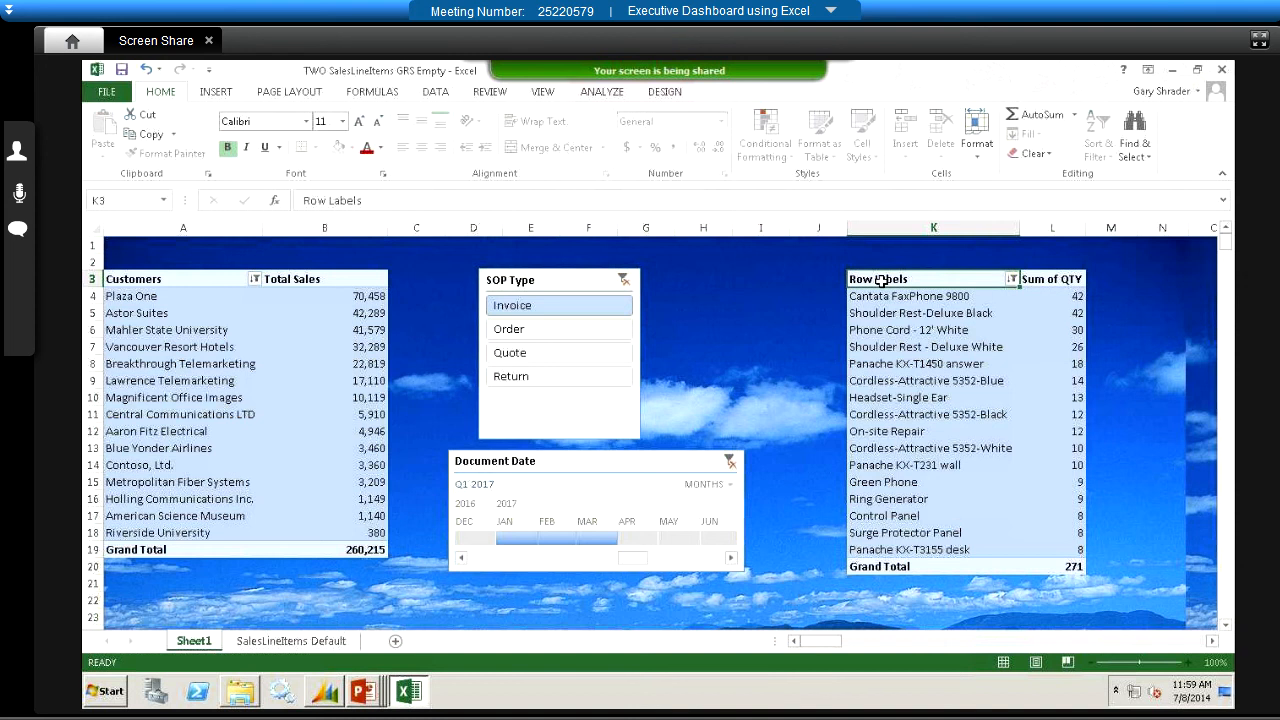
{"action": "left_click_drag", "start_coordinate": [362, 200], "coordinate": [236, 196]}
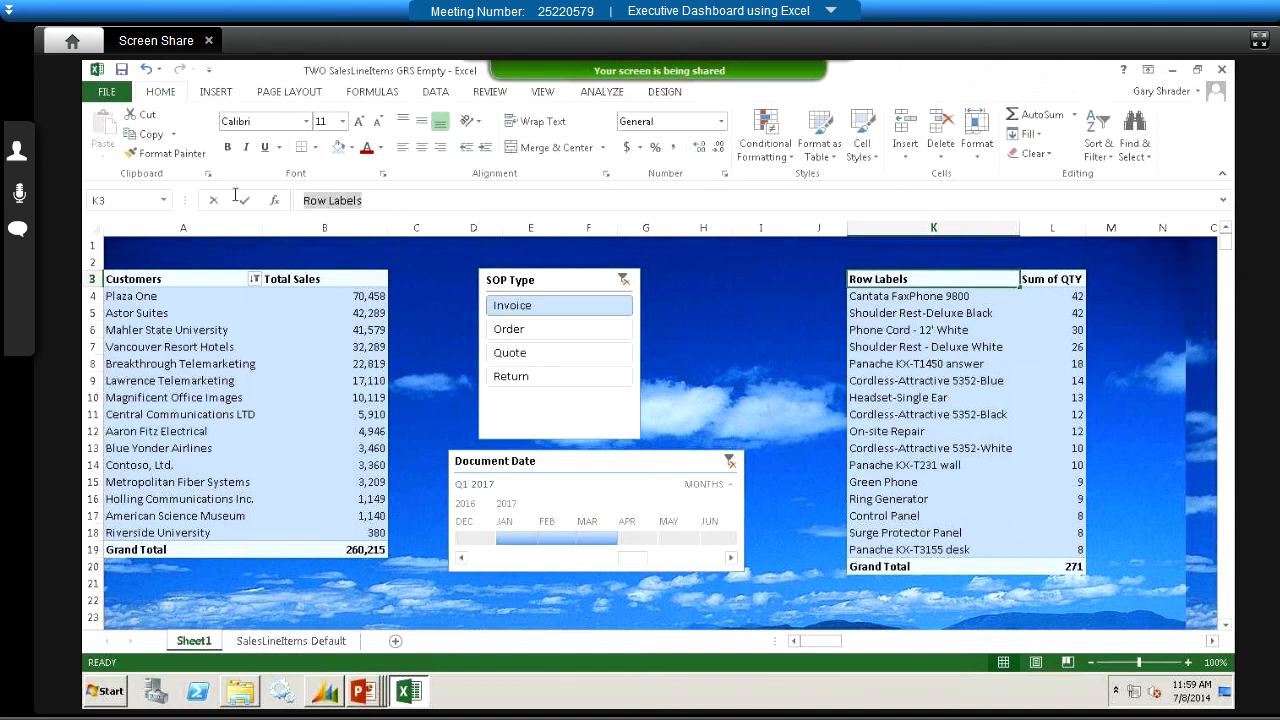
{"action": "type", "text": "Times"}
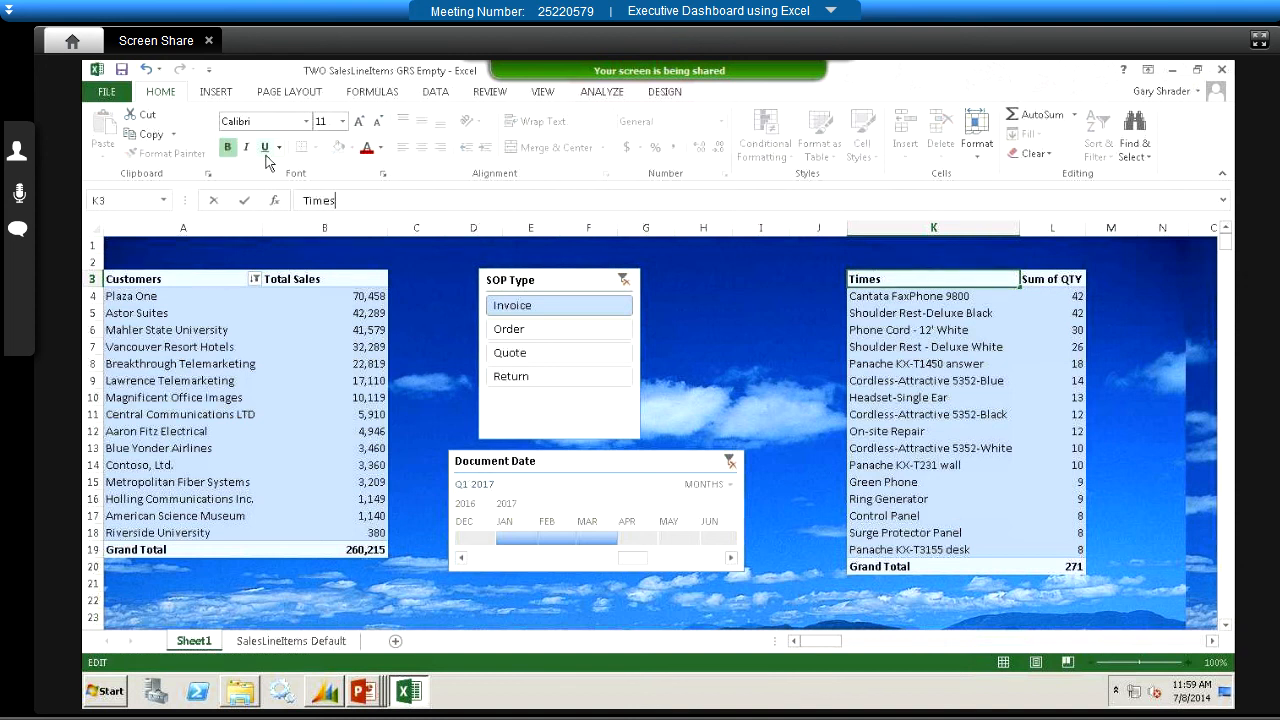
{"action": "key", "text": "BackSpace"}
{"action": "key", "text": "BackSpace"}
{"action": "key", "text": "BackSpace"}
{"action": "key", "text": "BackSpace"}
{"action": "key", "text": "BackSpace"}
{"action": "type", "text": "Items"}
{"action": "key", "text": "Tab"}
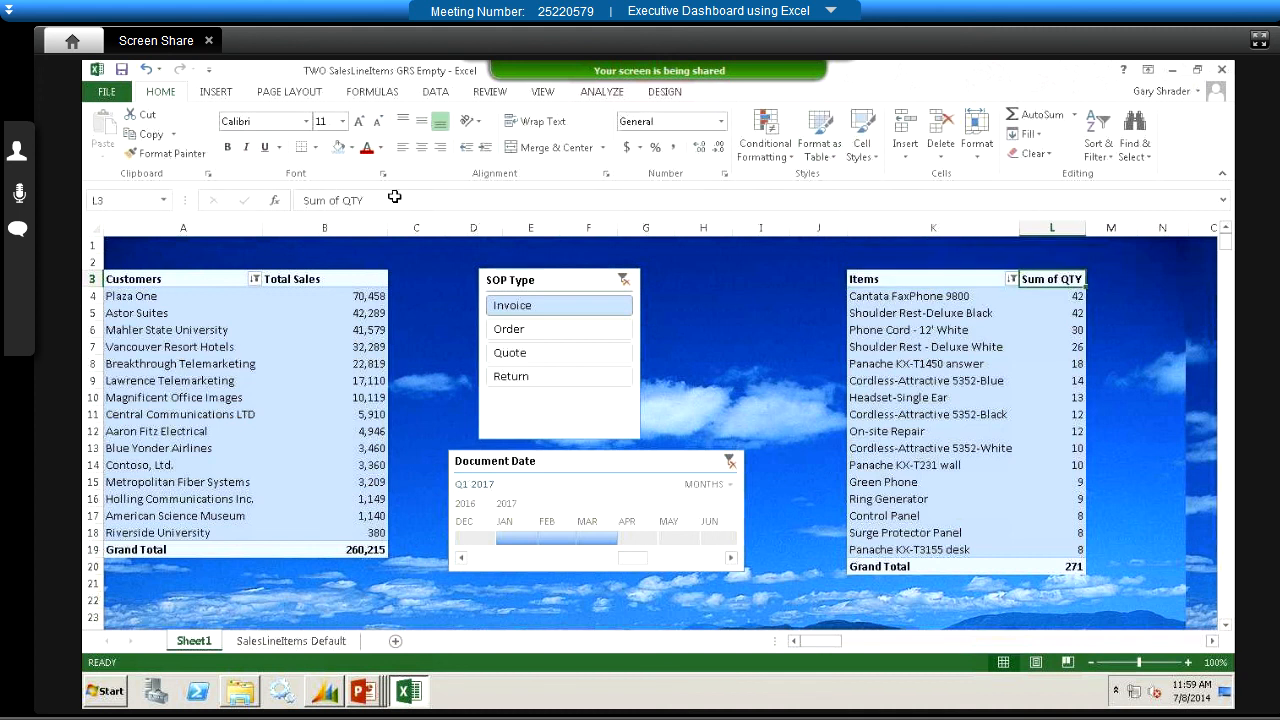
{"action": "left_click_drag", "start_coordinate": [346, 200], "coordinate": [304, 200]}
{"action": "key", "text": "BackSpace"}
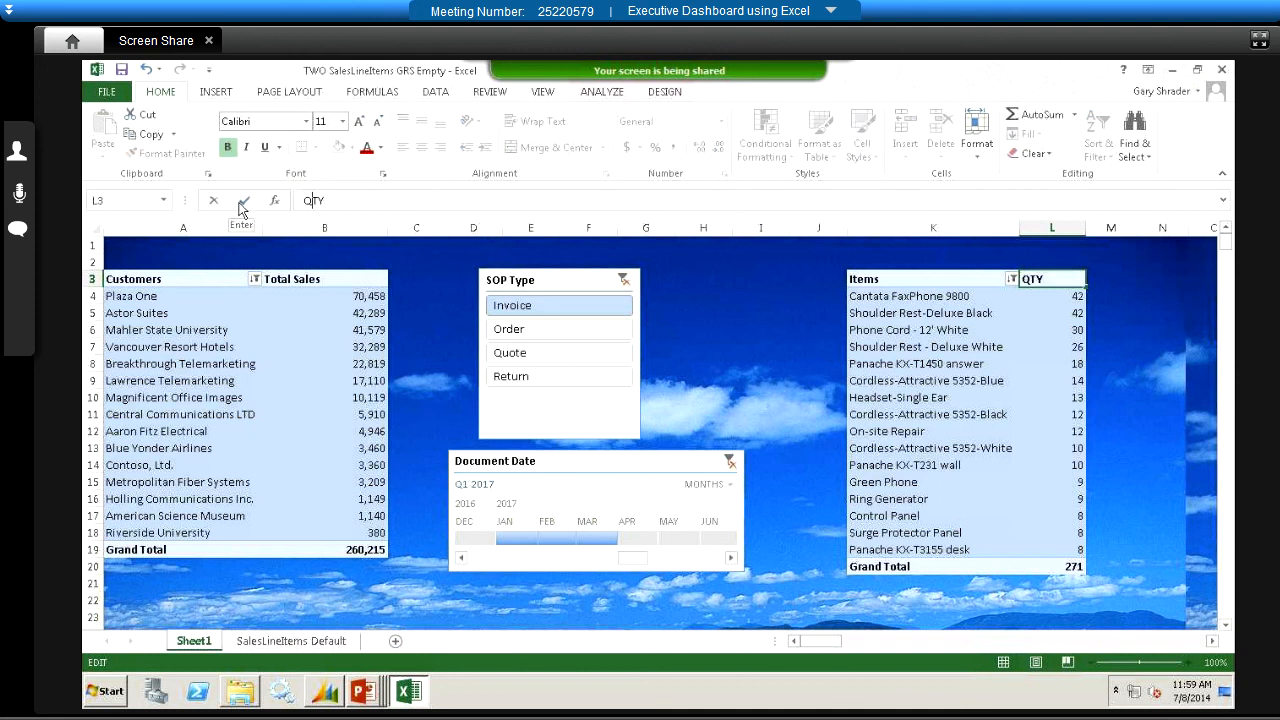
{"action": "type", "text": "Sold"}
{"action": "left_click", "coordinate": [752, 415]}
Step: Go to the copied customer PivotTable that starts at row 31
{"action": "left_click", "coordinate": [1224, 546]}
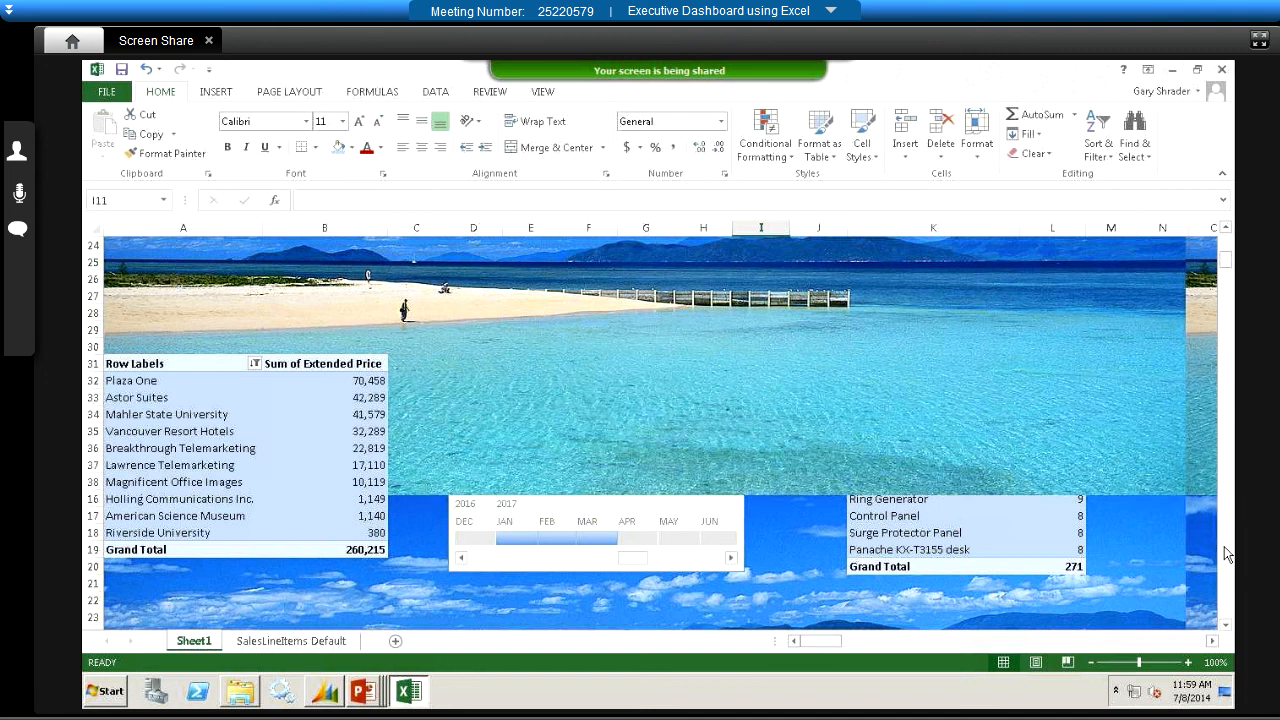
{"action": "left_click", "coordinate": [1226, 624]}
{"action": "left_click", "coordinate": [1226, 626]}
{"action": "left_click", "coordinate": [1226, 626]}
{"action": "left_click", "coordinate": [1226, 626]}
{"action": "left_click", "coordinate": [1226, 626]}
{"action": "left_click", "coordinate": [1226, 626]}
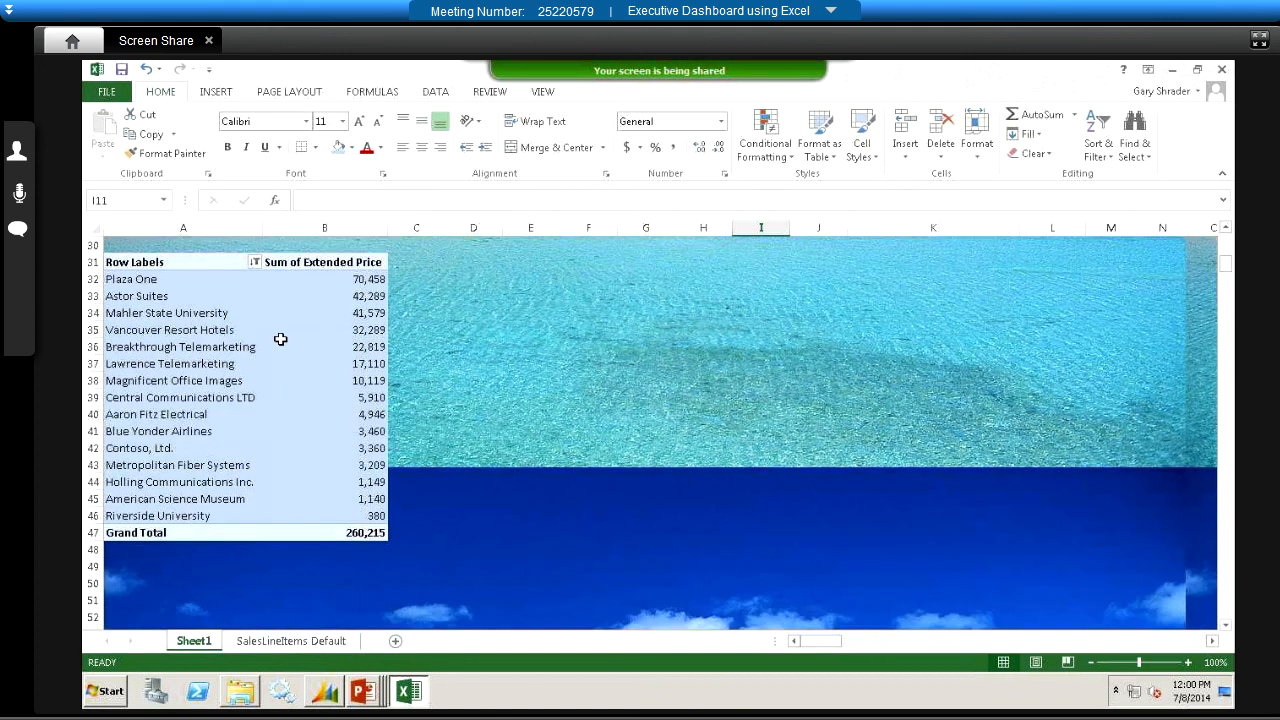
{"action": "left_click", "coordinate": [216, 92]}
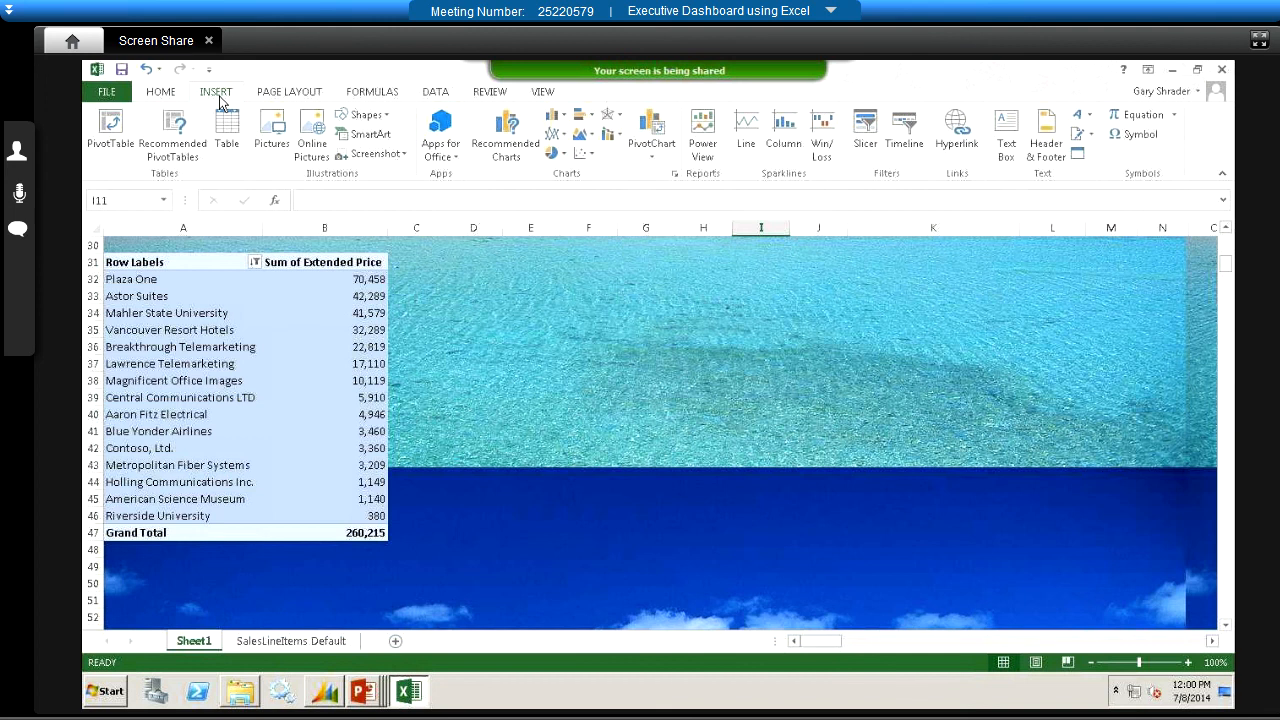
{"action": "left_click", "coordinate": [866, 139]}
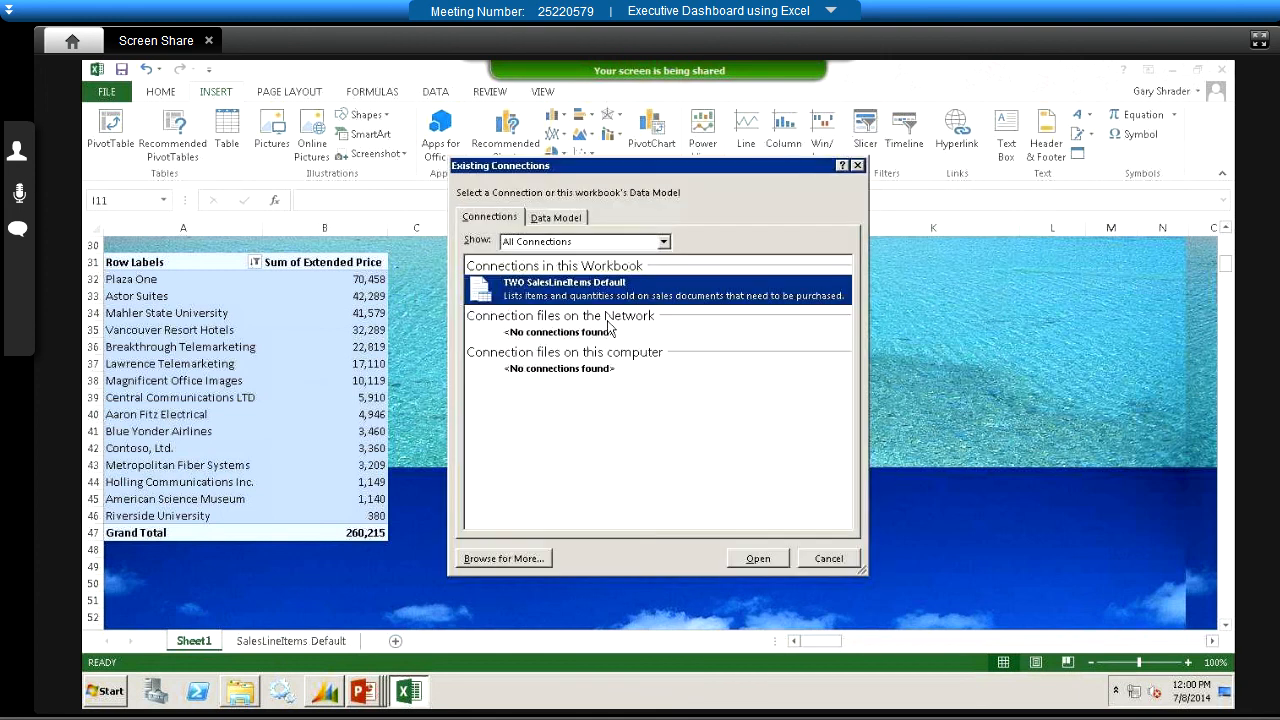
{"action": "left_click", "coordinate": [828, 559]}
Step: Insert a Customer Name slicer for the copied customer PivotTable and place it beside the table, around column E
{"action": "left_click", "coordinate": [245, 331]}
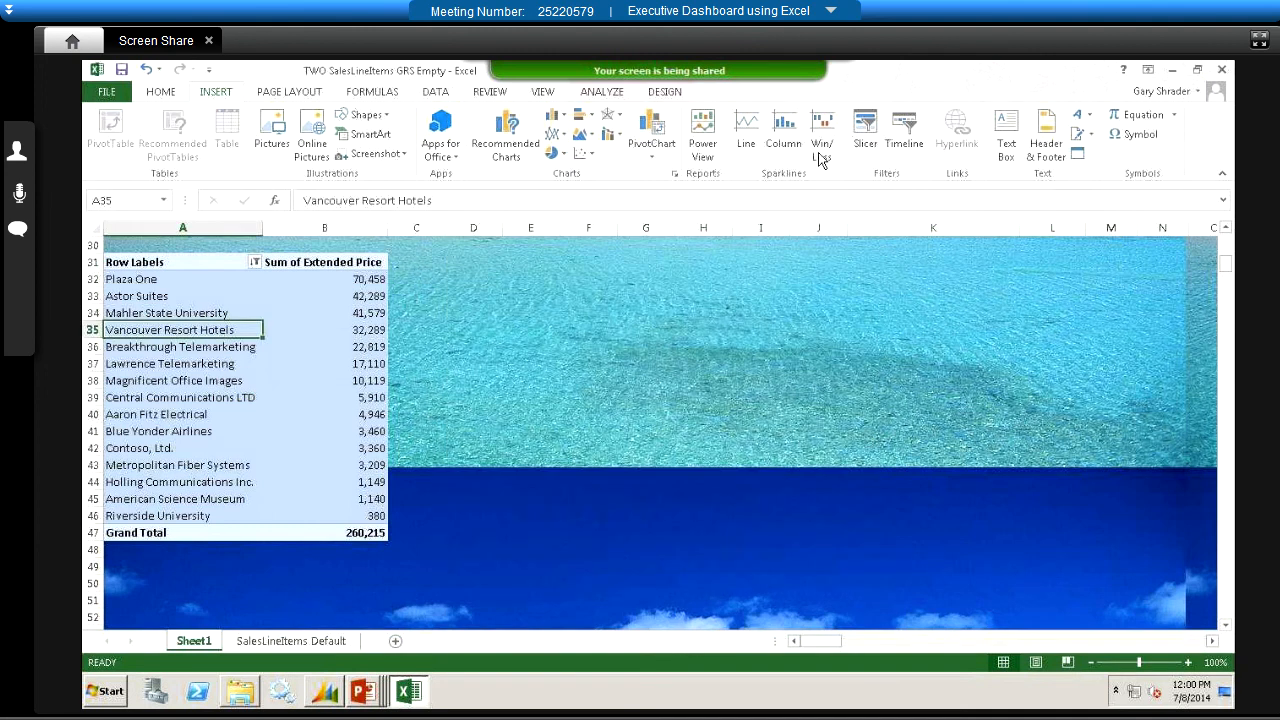
{"action": "left_click", "coordinate": [866, 135]}
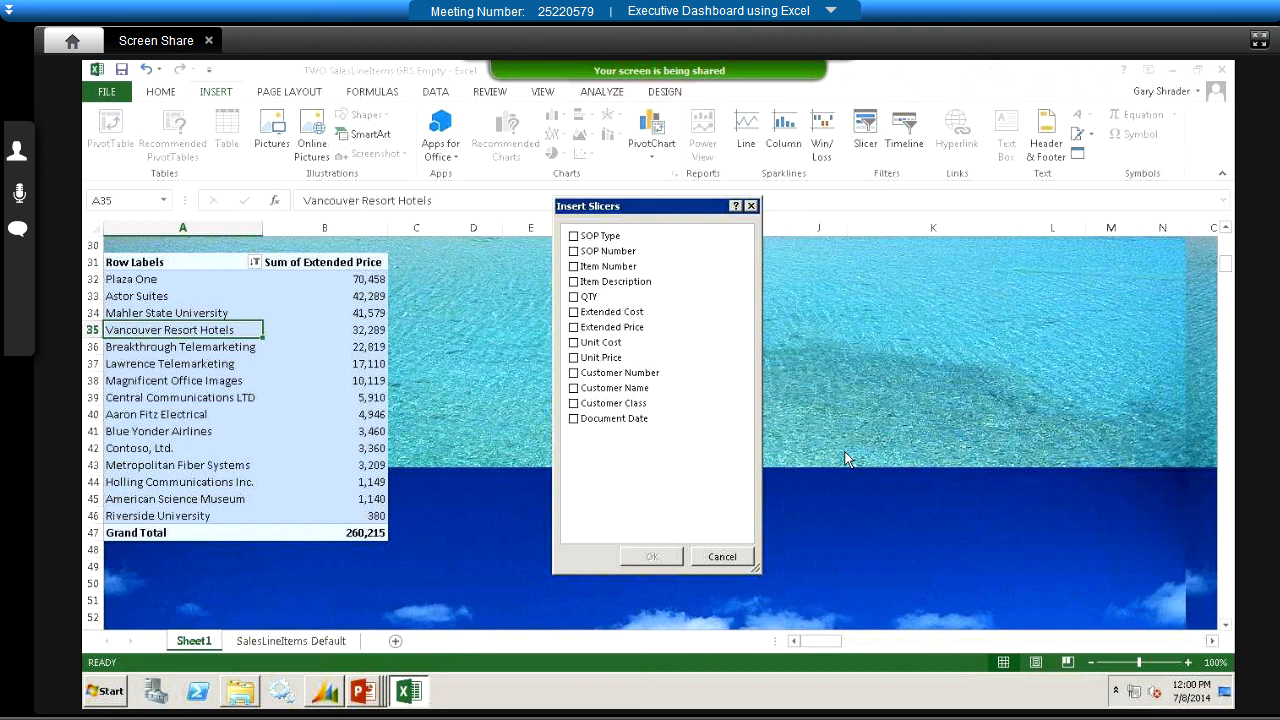
{"action": "left_click", "coordinate": [573, 389]}
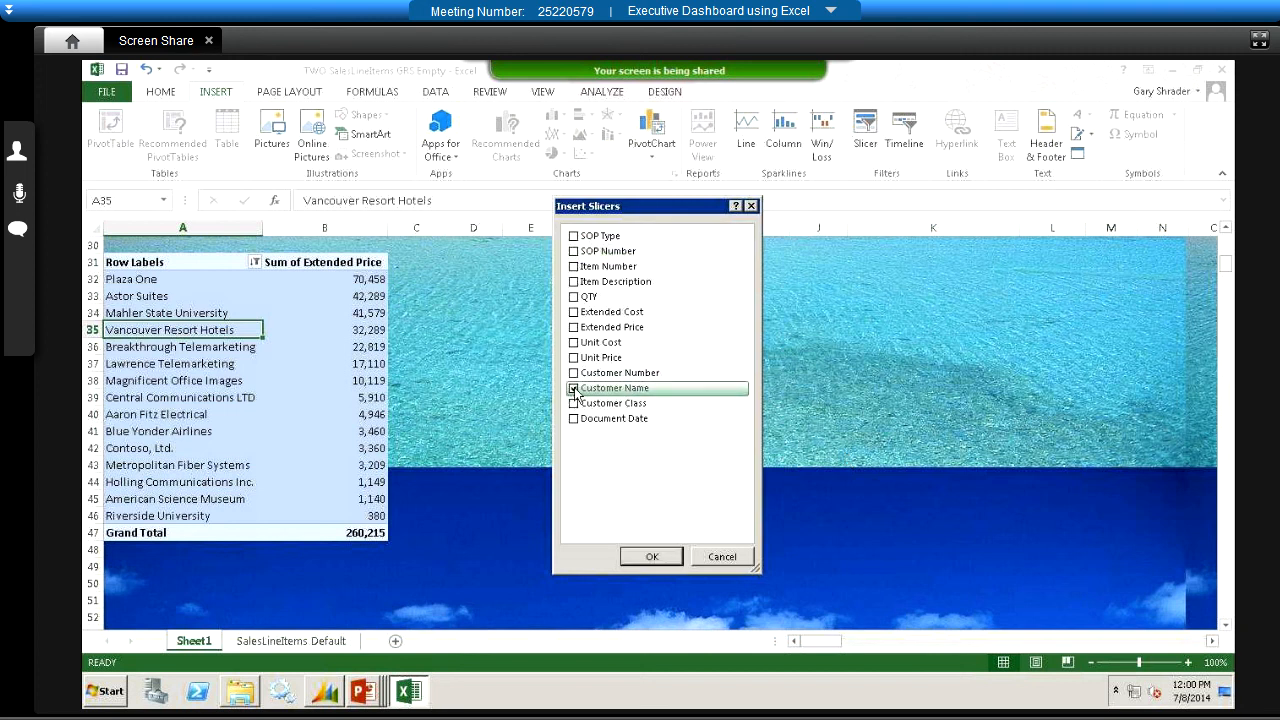
{"action": "left_click", "coordinate": [656, 559]}
{"action": "left_click_drag", "start_coordinate": [655, 335], "coordinate": [558, 239]}
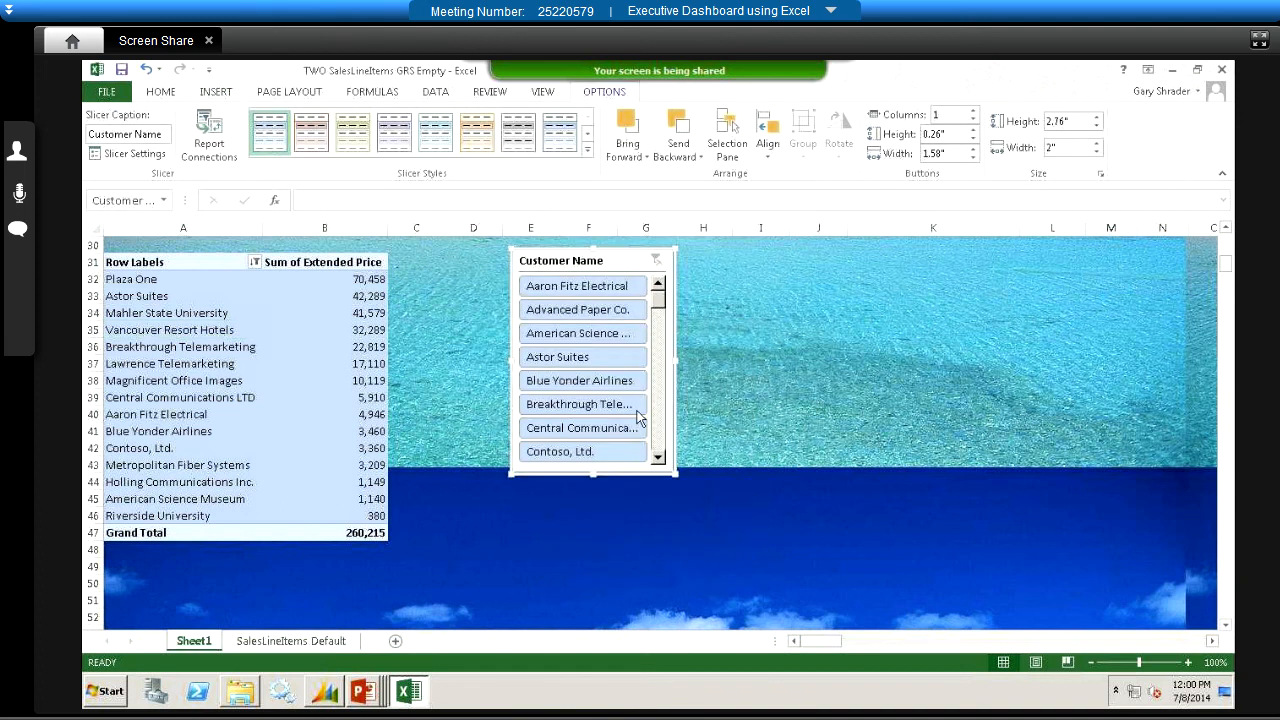
Step: Filter the copied PivotTable to Plaza One with the Customer Name slicer and move the slicer closer to the table
{"action": "left_click", "coordinate": [658, 457]}
{"action": "left_click", "coordinate": [658, 457]}
{"action": "left_click", "coordinate": [658, 457]}
{"action": "left_click", "coordinate": [658, 457]}
{"action": "left_click", "coordinate": [658, 457]}
{"action": "left_click", "coordinate": [658, 457]}
{"action": "left_click", "coordinate": [658, 457]}
{"action": "left_click", "coordinate": [658, 457]}
{"action": "left_click", "coordinate": [658, 457]}
{"action": "left_click", "coordinate": [658, 457]}
{"action": "left_click", "coordinate": [547, 405]}
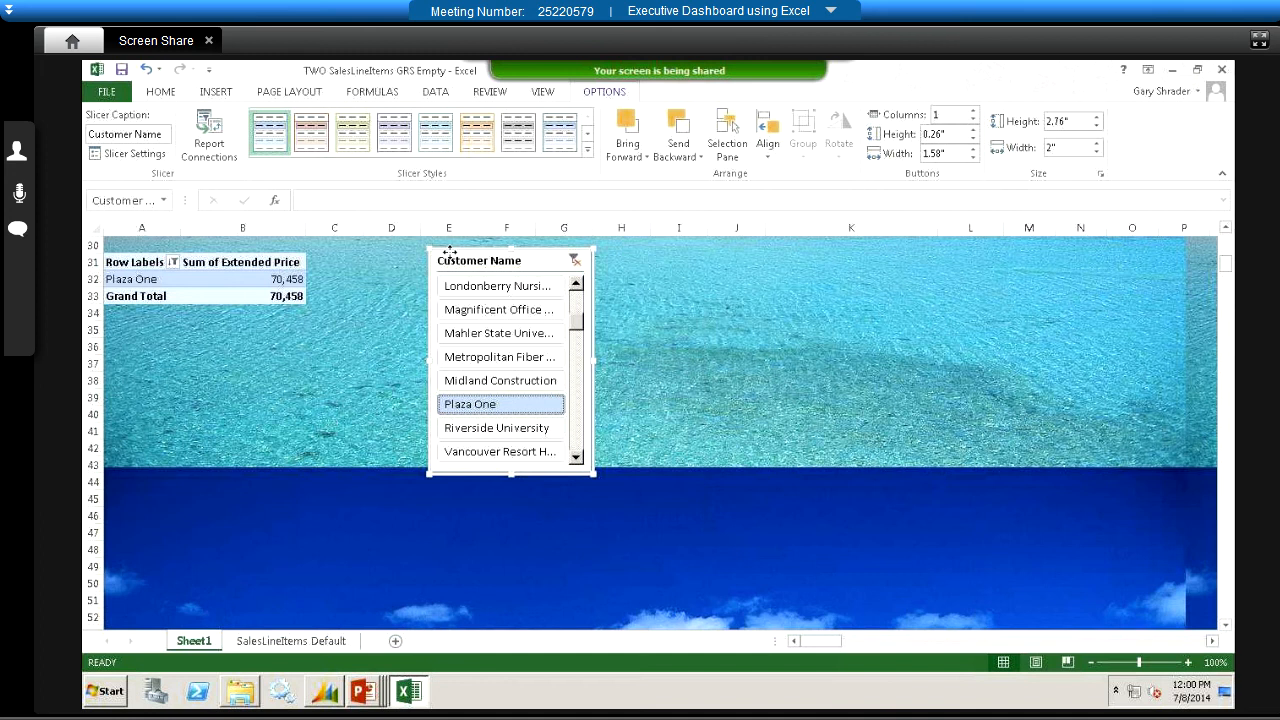
{"action": "left_click_drag", "start_coordinate": [449, 251], "coordinate": [362, 244]}
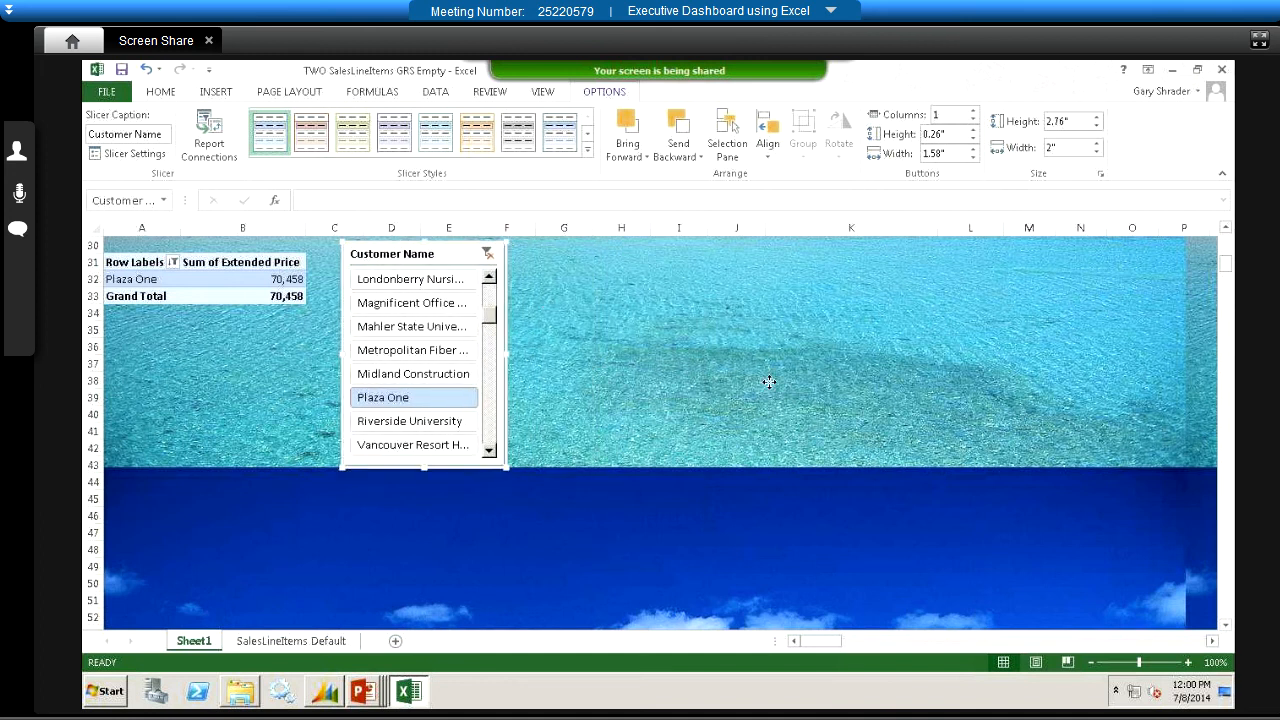
Step: Add the Document Date field to the columns of the copied PivotTable and close its field list
{"action": "right_click", "coordinate": [188, 272]}
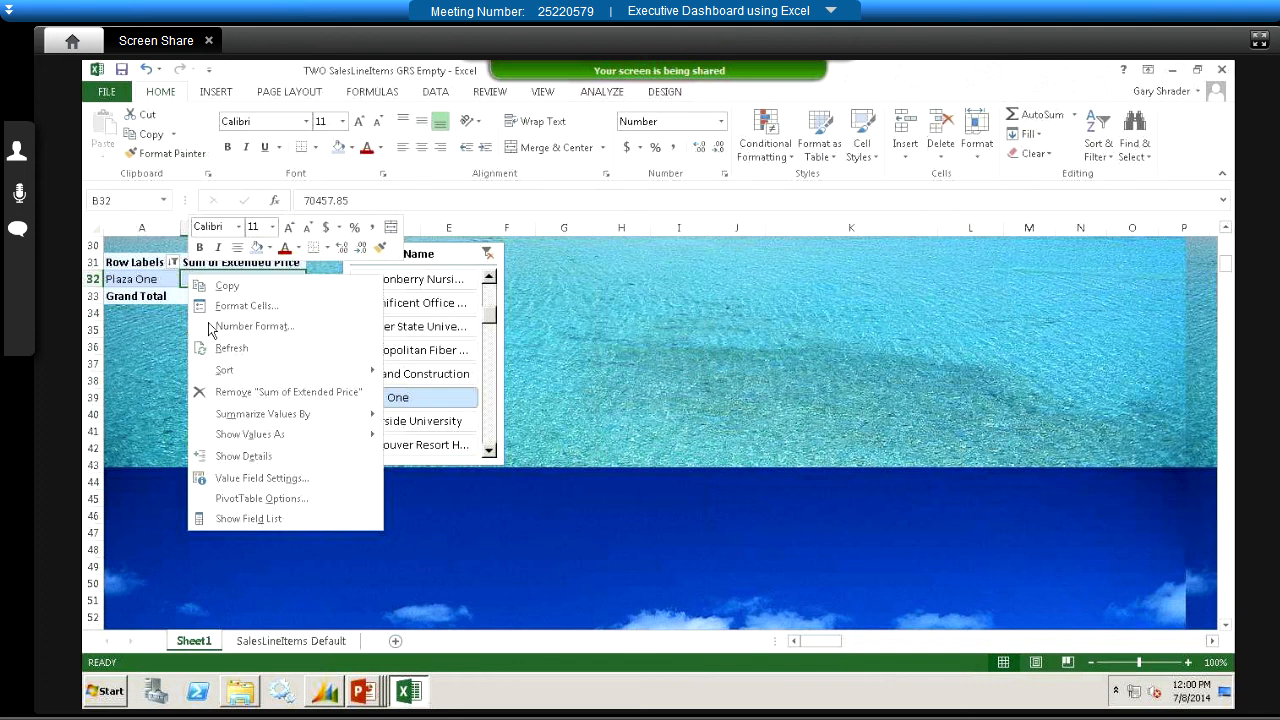
{"action": "left_click", "coordinate": [254, 521]}
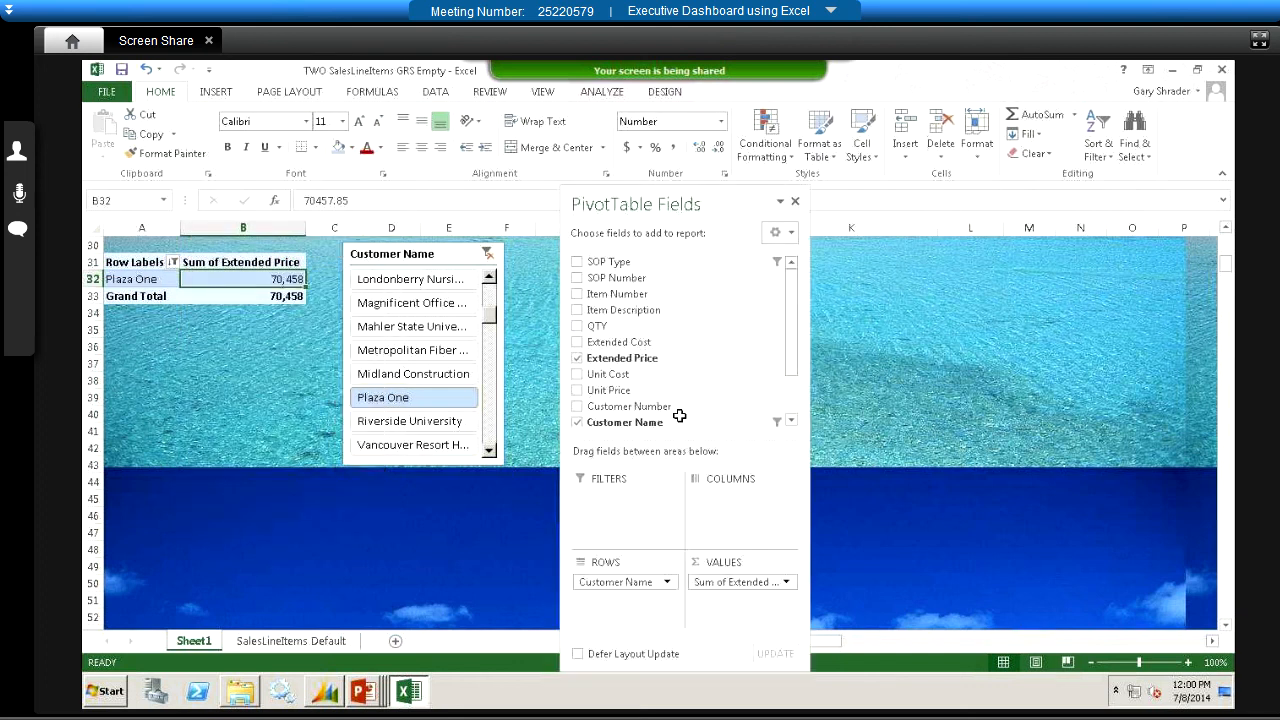
{"action": "scroll", "coordinate": [792, 420], "scroll_direction": "down", "scroll_amount": 3}
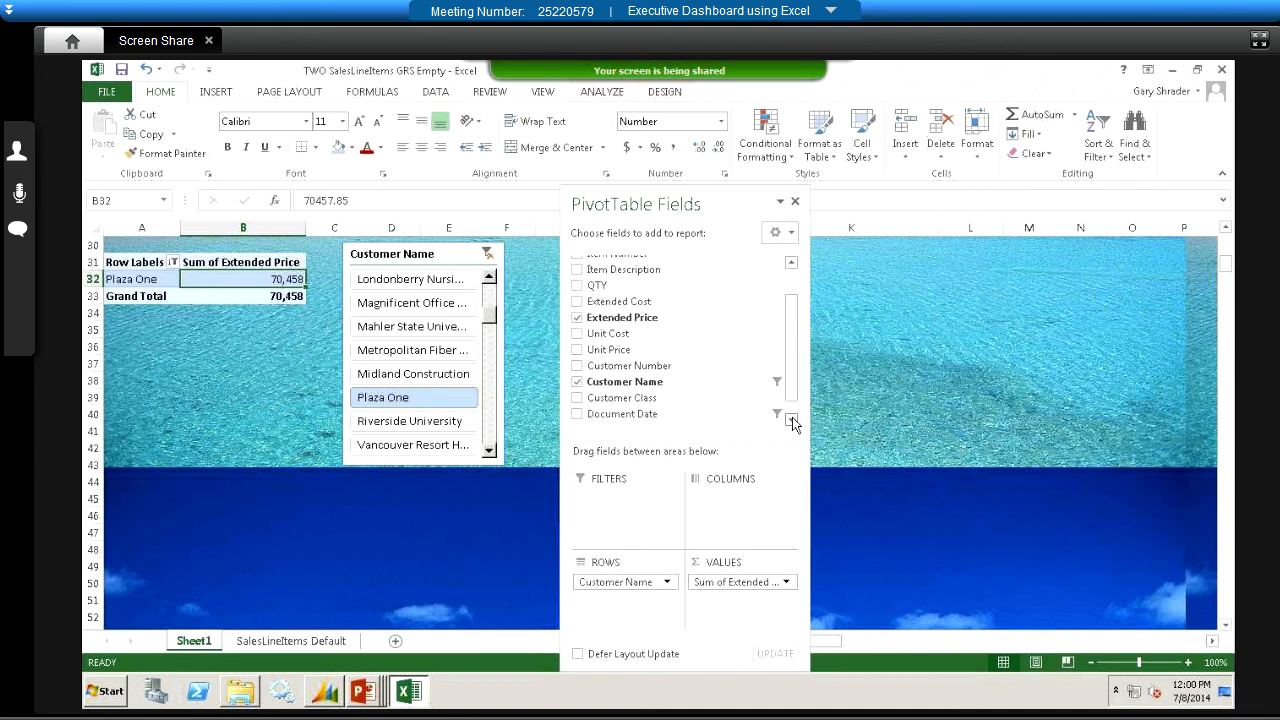
{"action": "left_click_drag", "start_coordinate": [625, 405], "coordinate": [715, 512]}
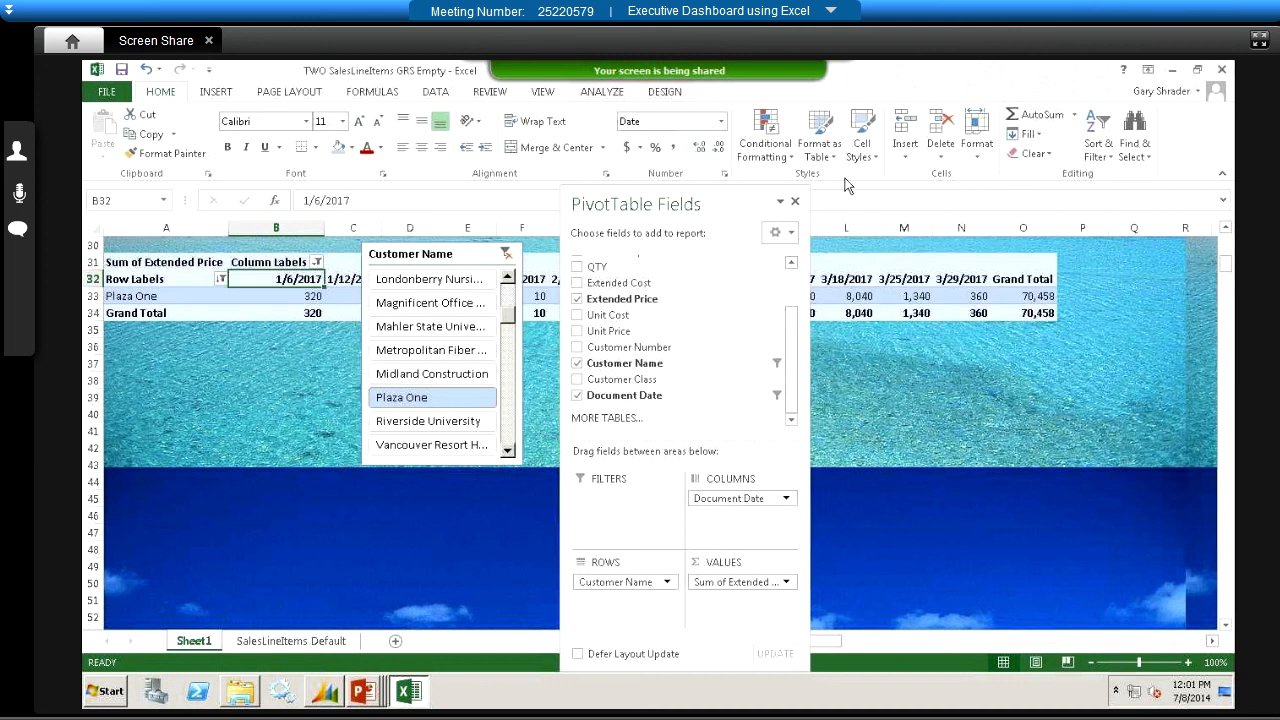
{"action": "left_click", "coordinate": [795, 202]}
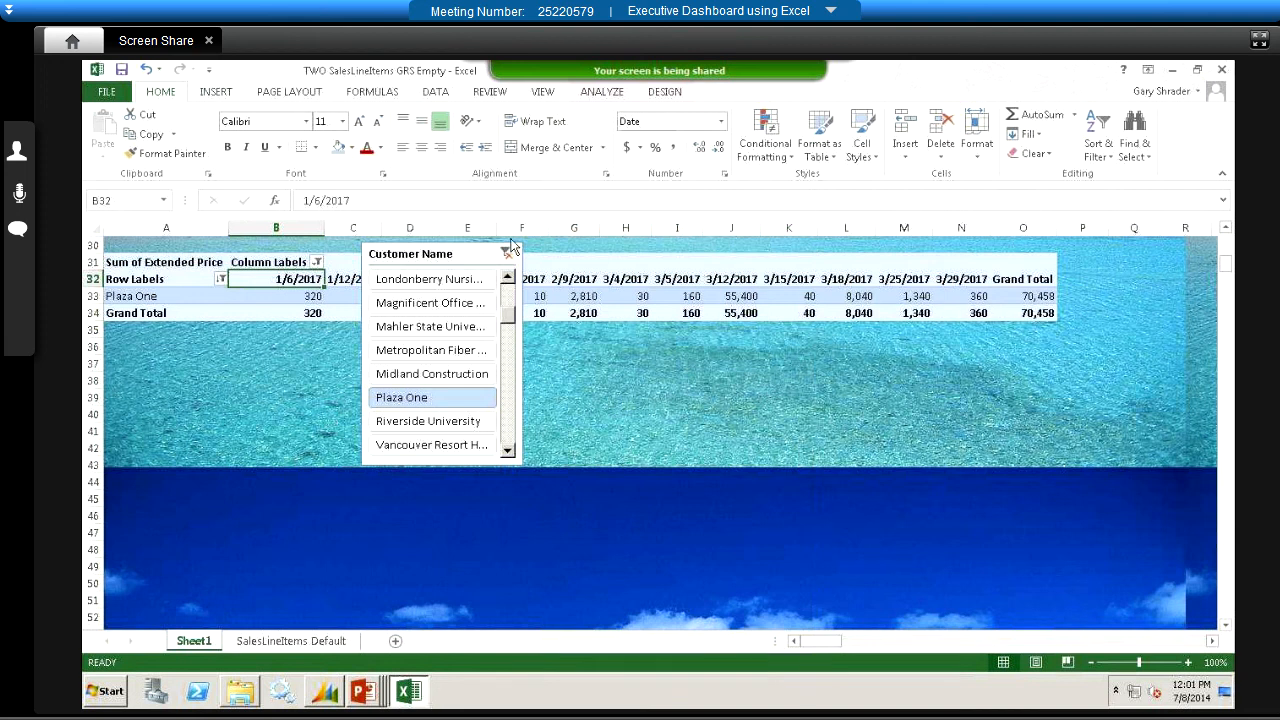
Step: Group the Document Date columns by months and years, and move the Customer Name slicer clear of the PivotTable
{"action": "left_click", "coordinate": [598, 92]}
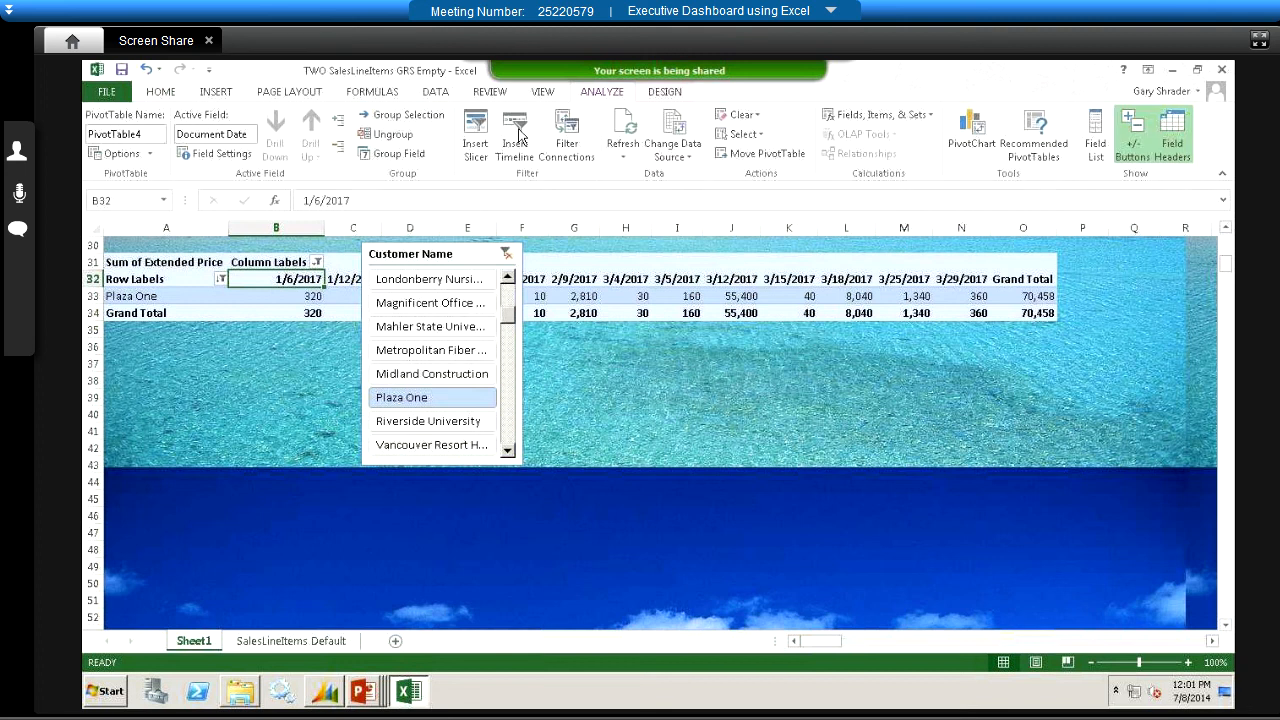
{"action": "left_click", "coordinate": [392, 154]}
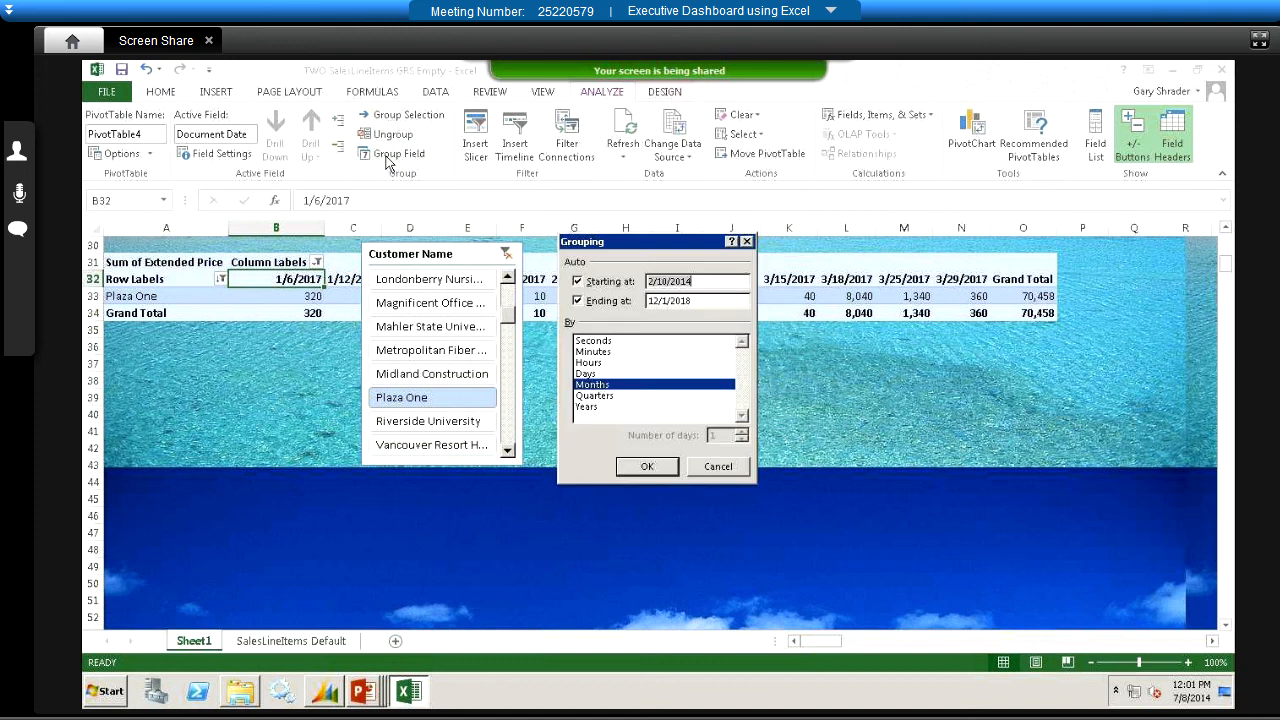
{"action": "left_click", "coordinate": [592, 409]}
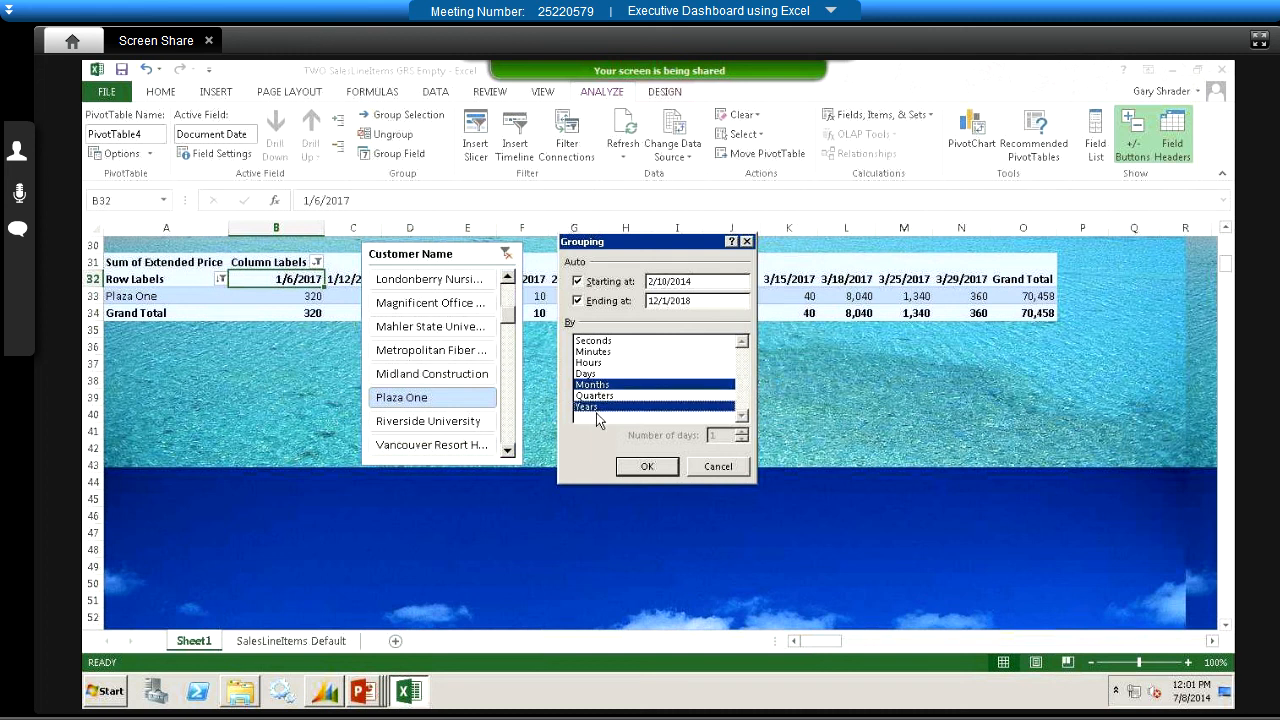
{"action": "left_click", "coordinate": [647, 466]}
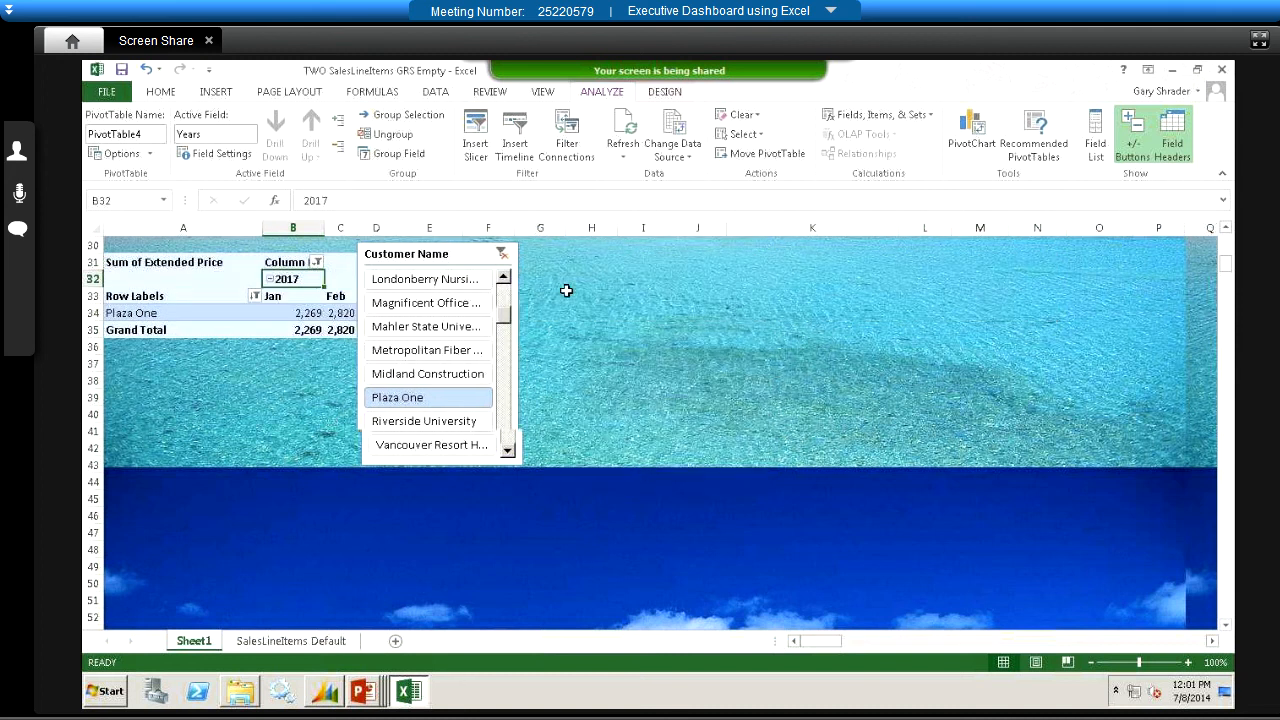
{"action": "left_click_drag", "start_coordinate": [458, 254], "coordinate": [612, 253]}
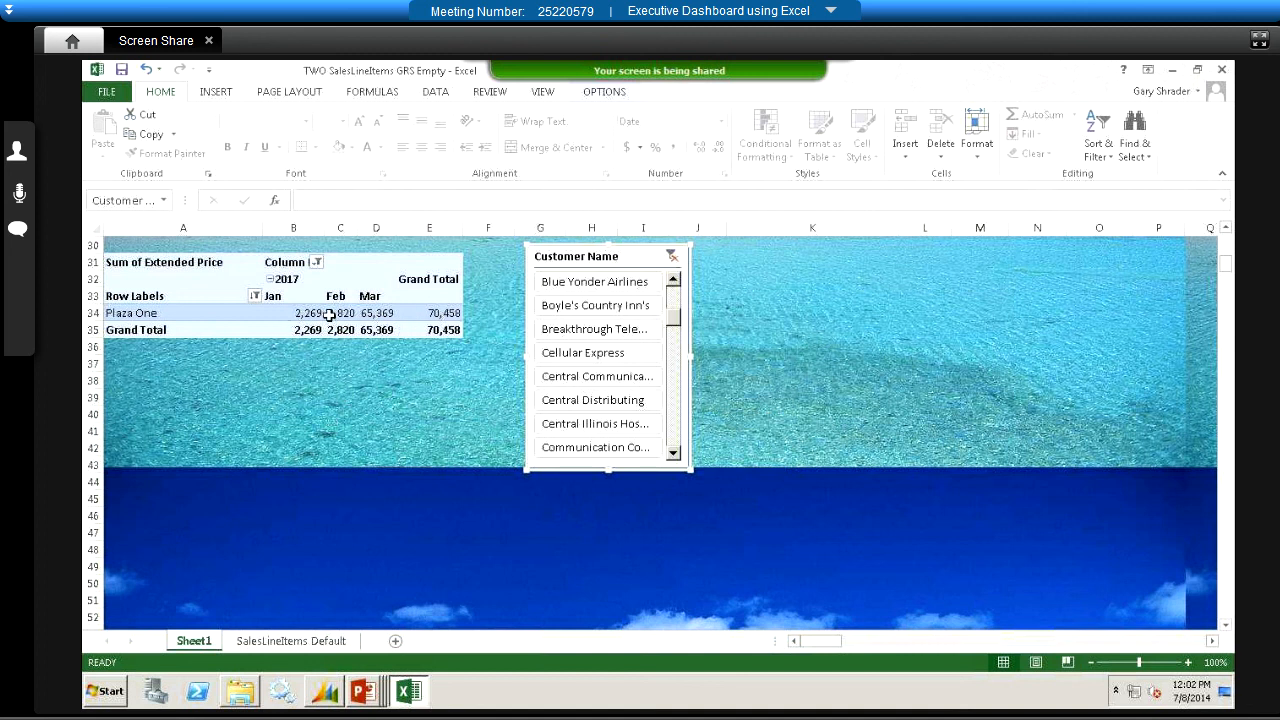
Step: Insert a 2-D clustered column chart based on the copied PivotTable
{"action": "mouse_move", "coordinate": [329, 315]}
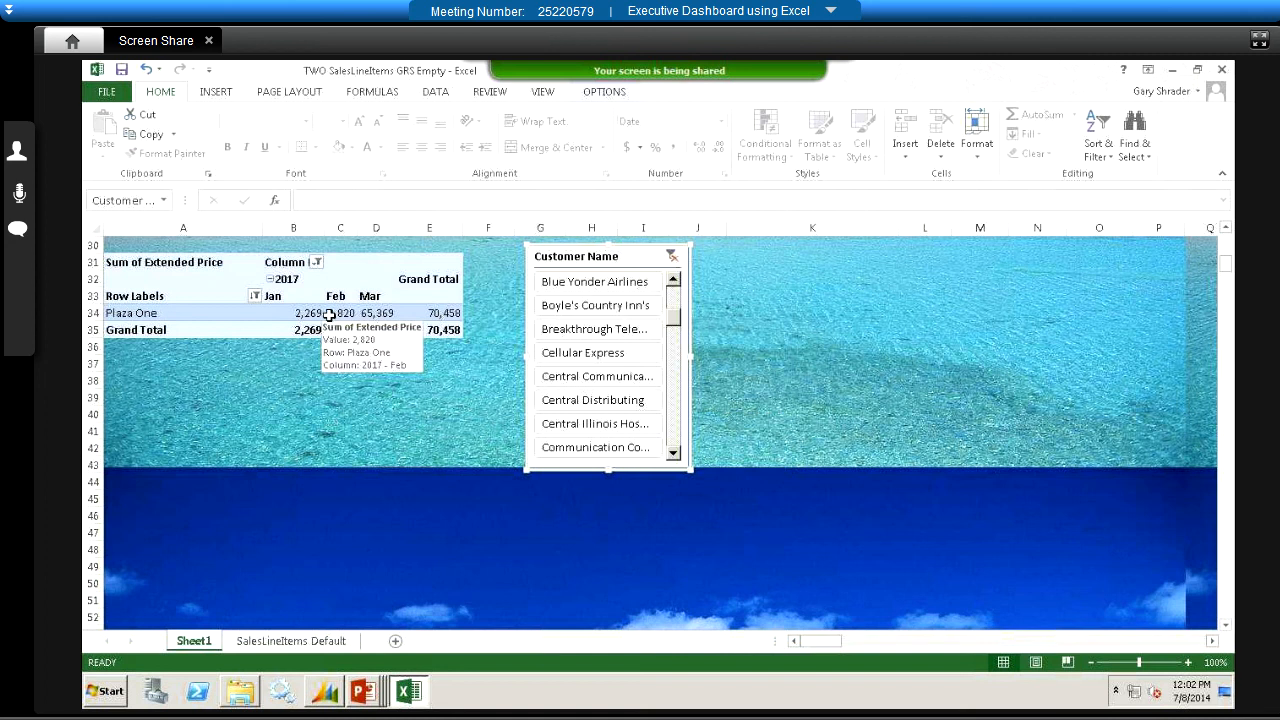
{"action": "left_click", "coordinate": [329, 315]}
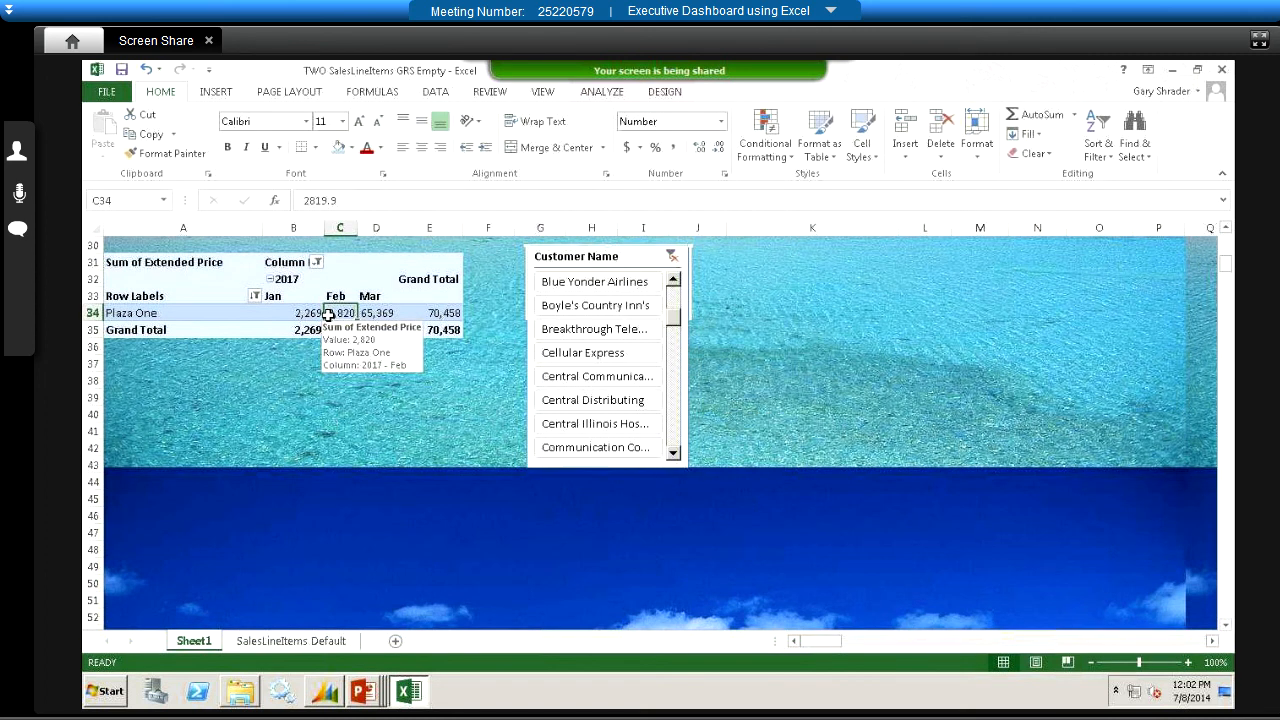
{"action": "left_click", "coordinate": [209, 312]}
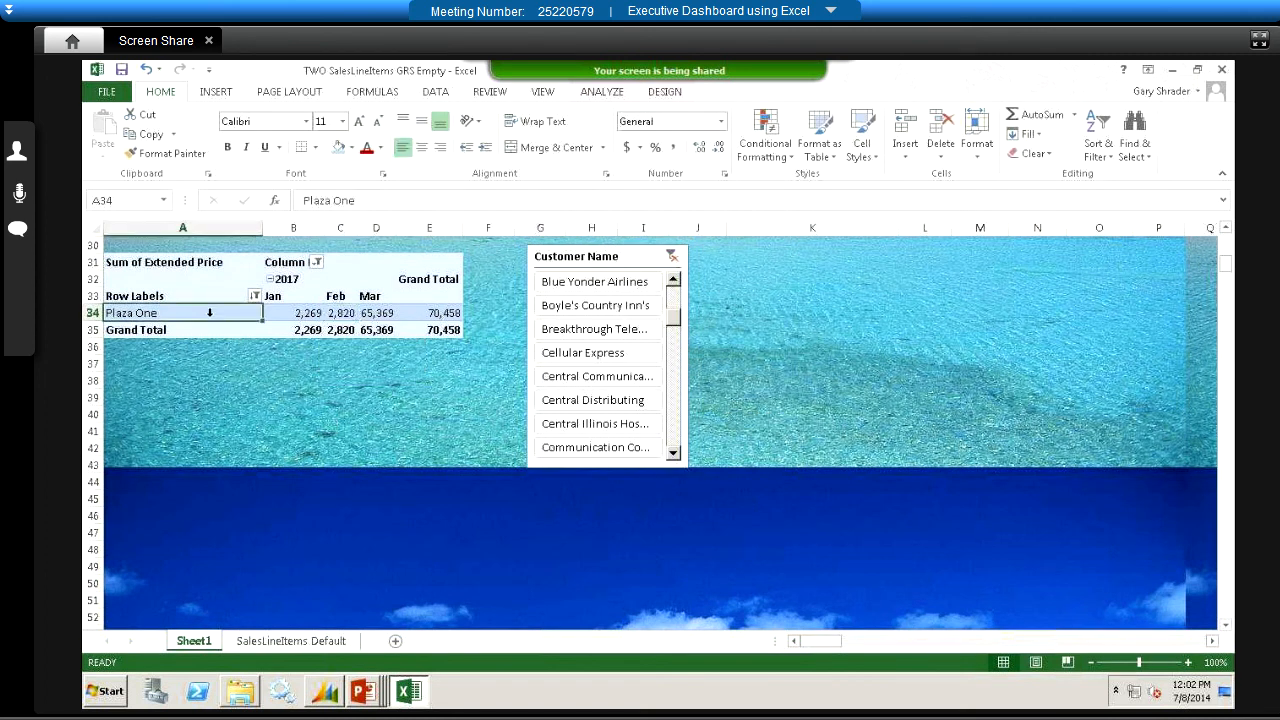
{"action": "left_click", "coordinate": [222, 94]}
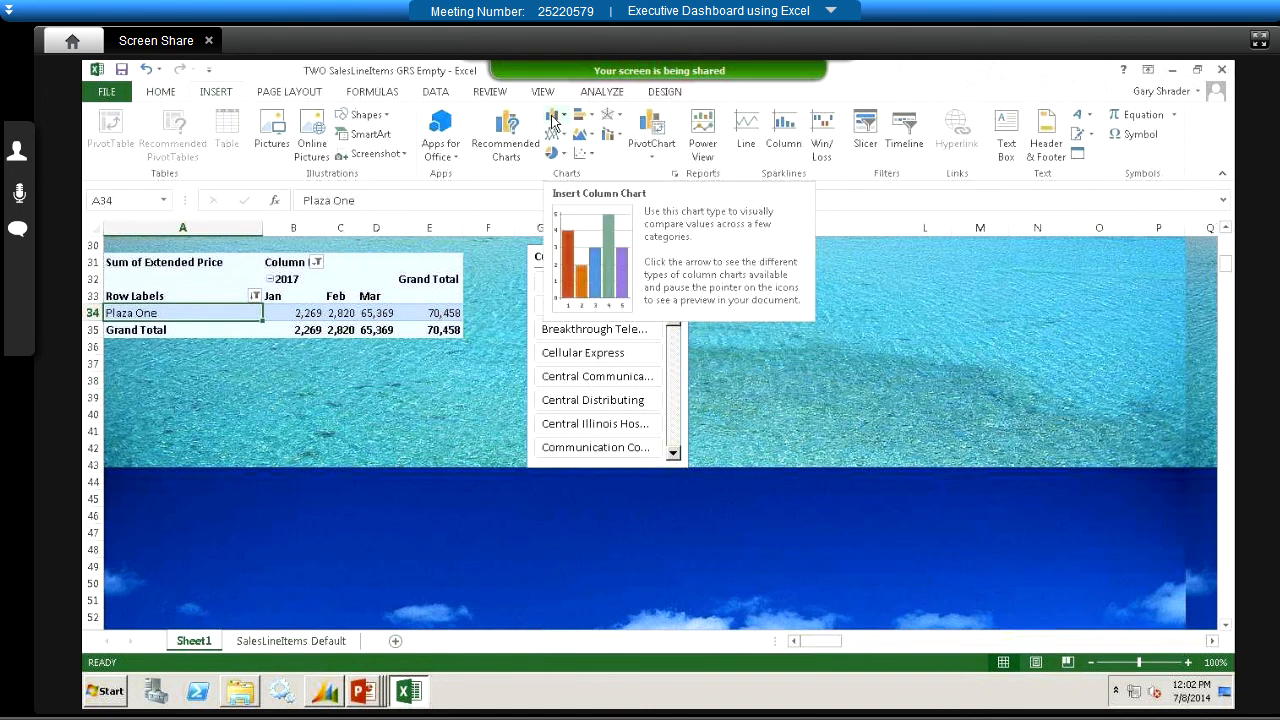
{"action": "left_click", "coordinate": [554, 120]}
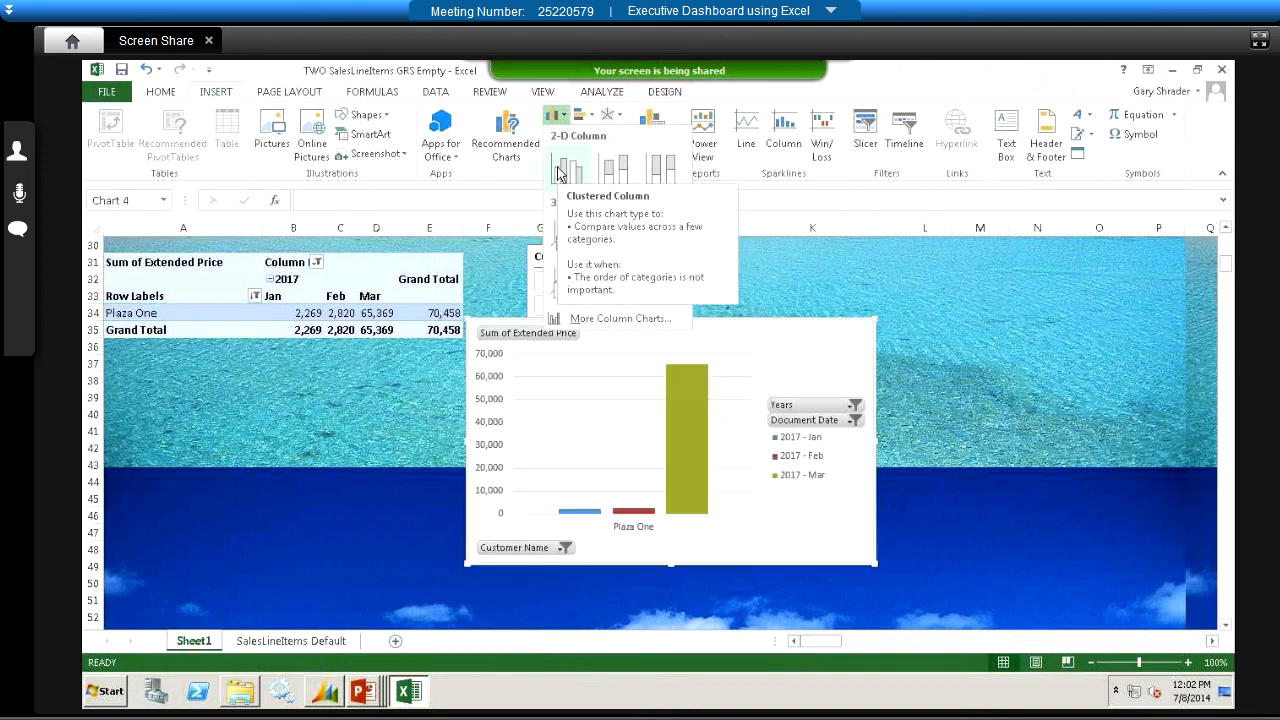
{"action": "left_click", "coordinate": [566, 170]}
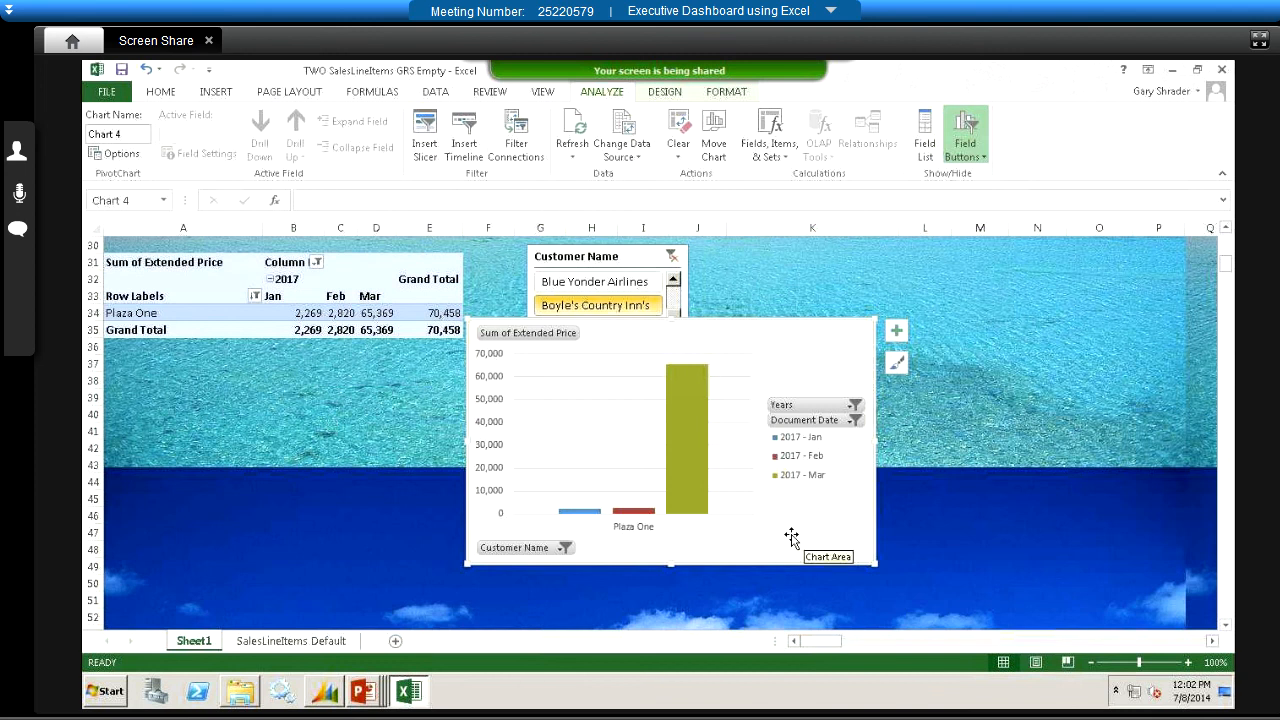
Step: Switch the chart's rows and columns so the months form the horizontal axis, and move the chart to the far side of the slicer
{"action": "left_click", "coordinate": [604, 420]}
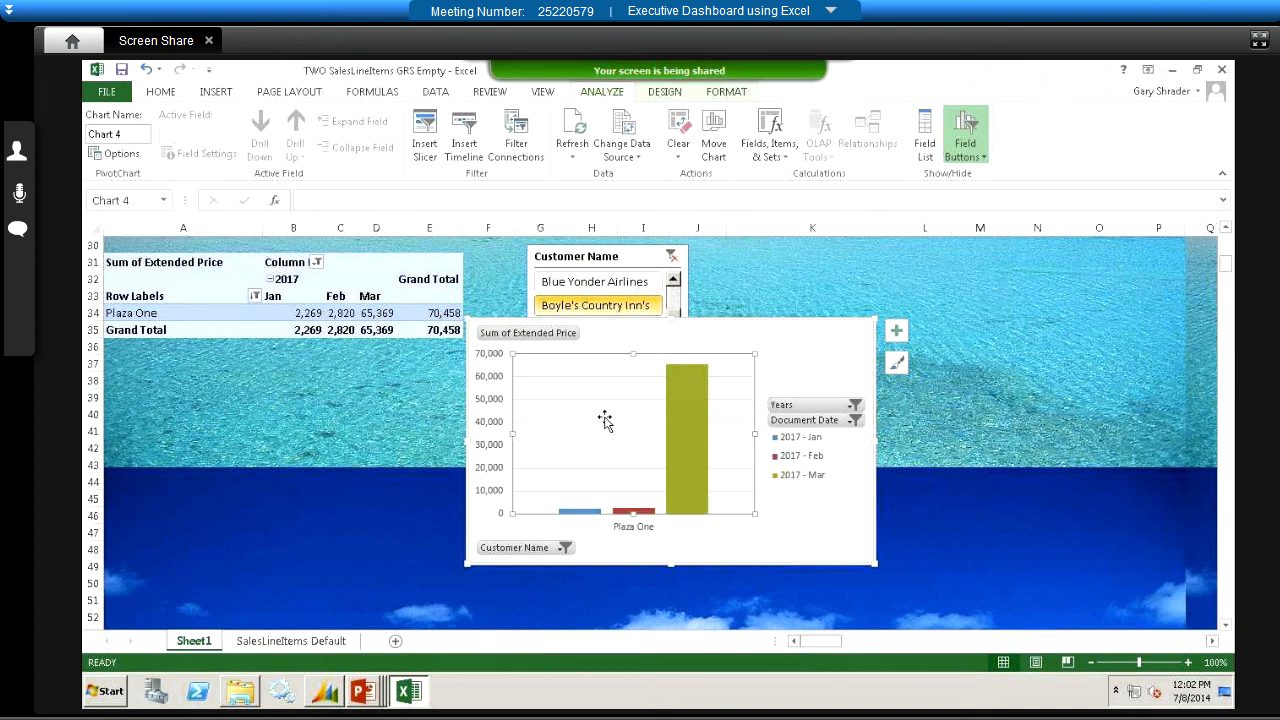
{"action": "right_click", "coordinate": [604, 420]}
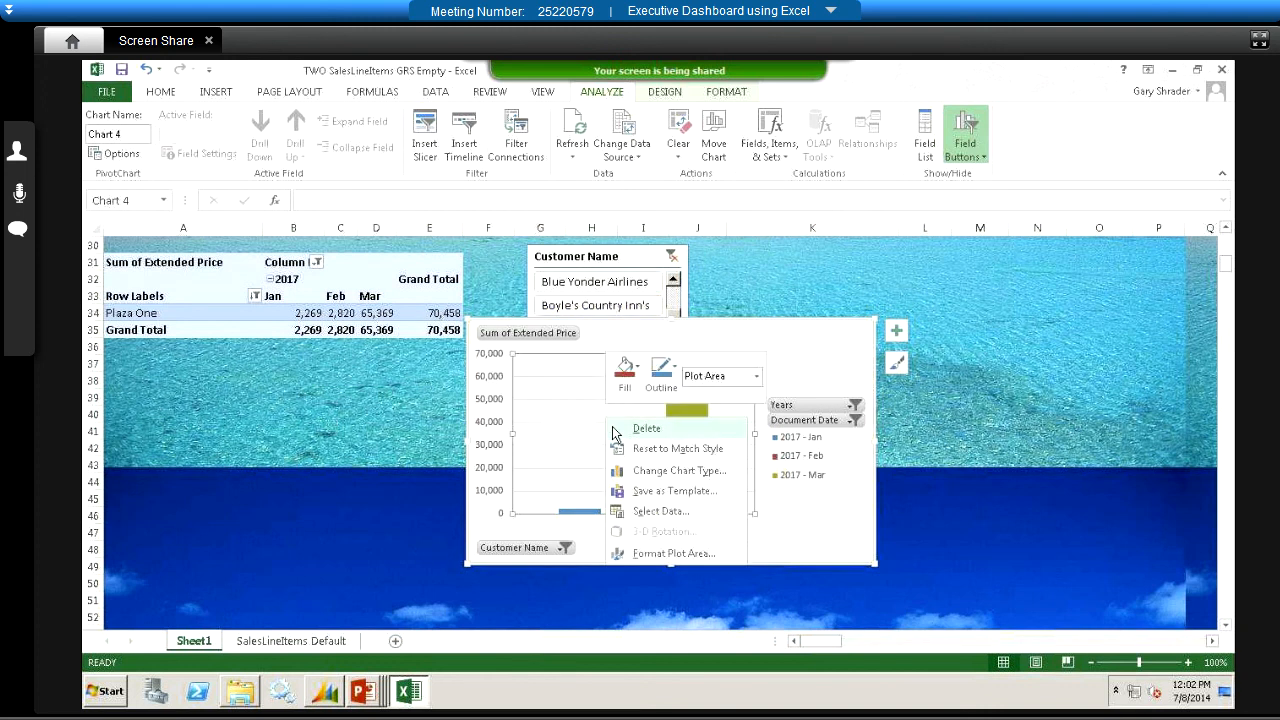
{"action": "left_click", "coordinate": [650, 517]}
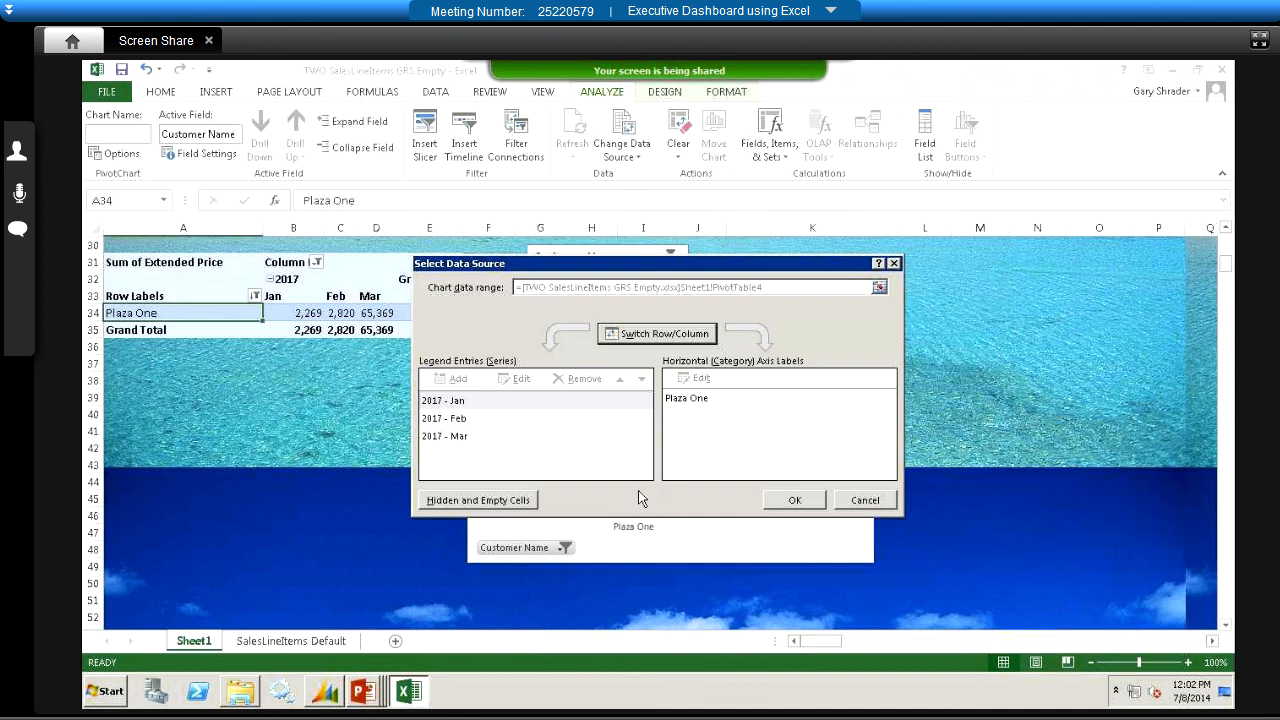
{"action": "left_click", "coordinate": [657, 336]}
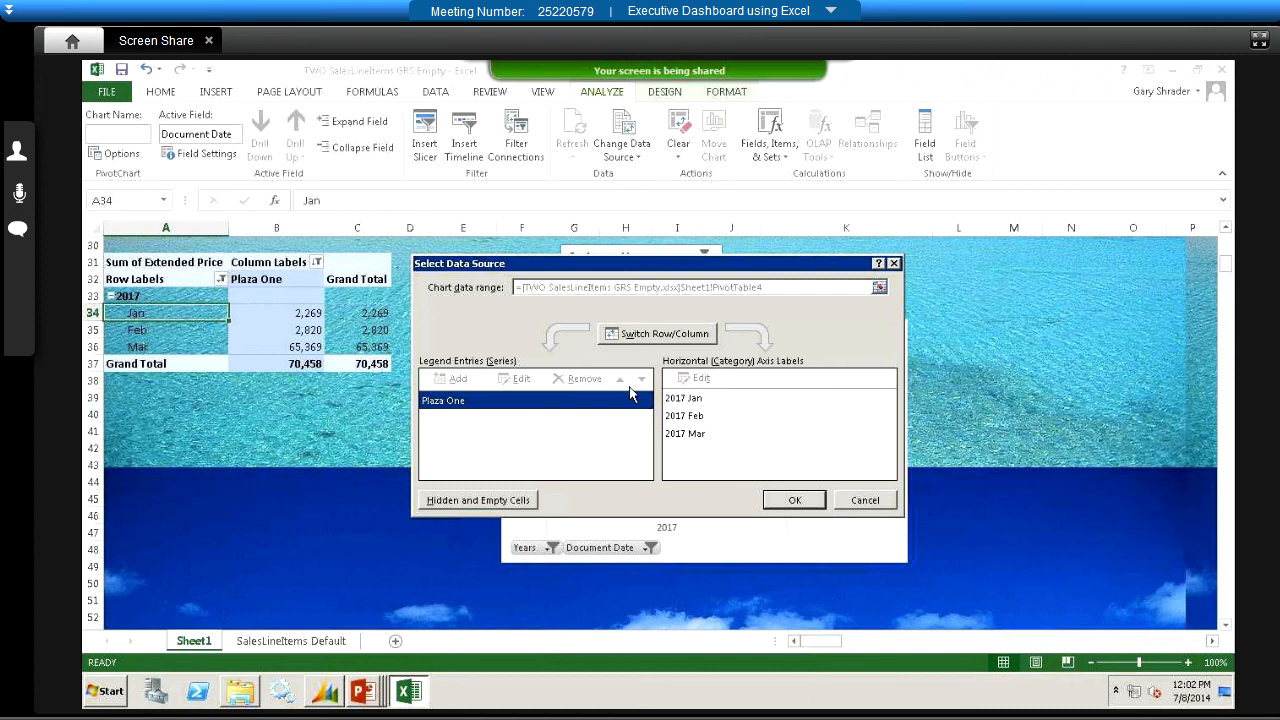
{"action": "left_click", "coordinate": [803, 501]}
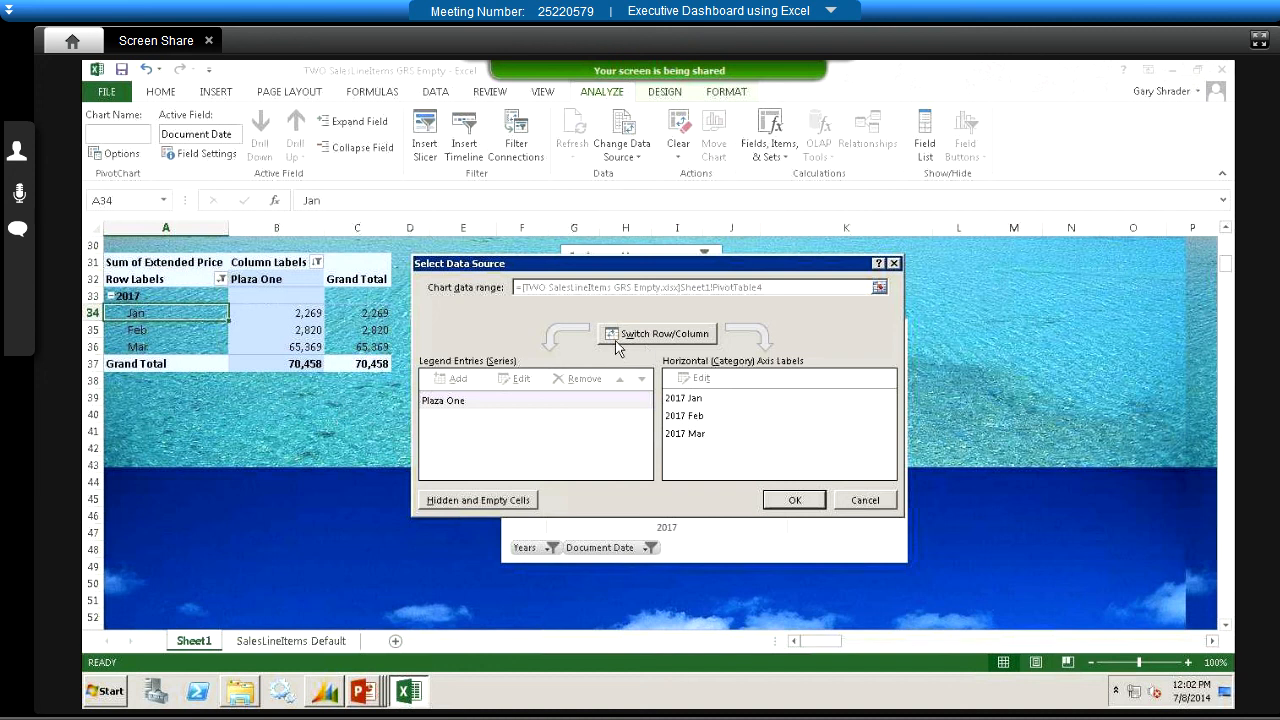
{"action": "left_click", "coordinate": [789, 500]}
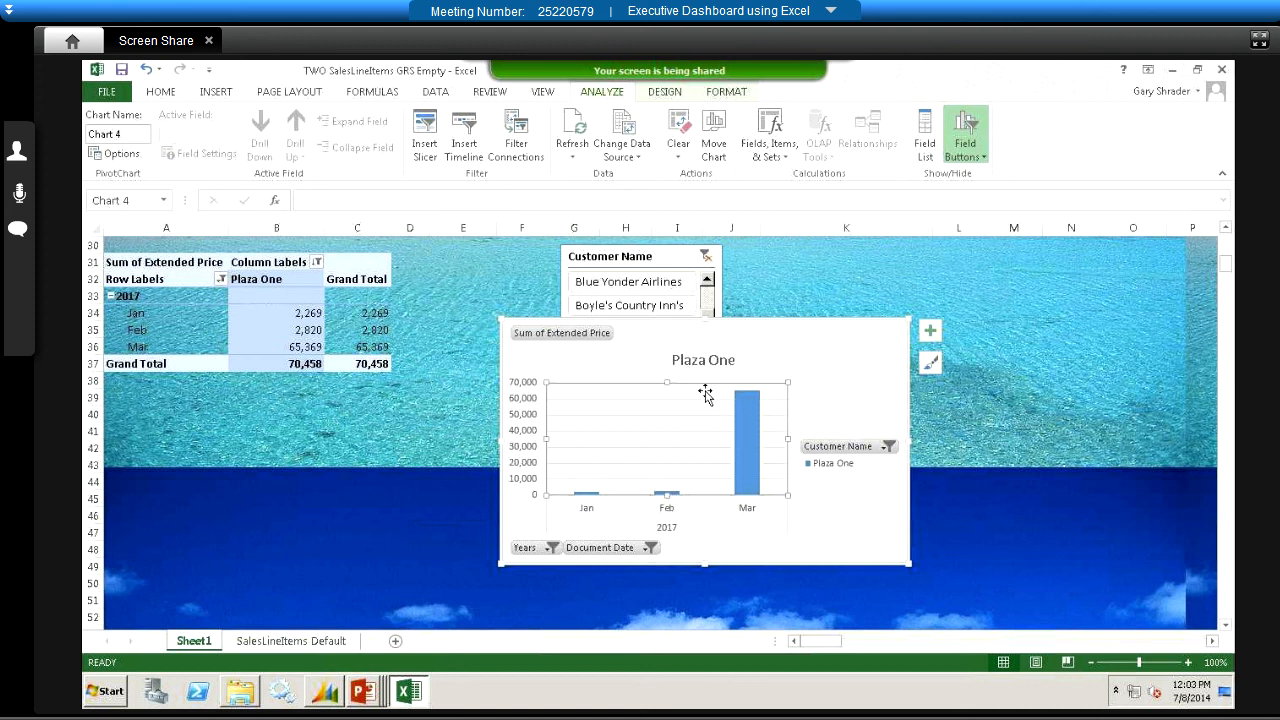
{"action": "left_click_drag", "start_coordinate": [716, 354], "coordinate": [696, 388]}
{"action": "left_click_drag", "start_coordinate": [918, 357], "coordinate": [1014, 274]}
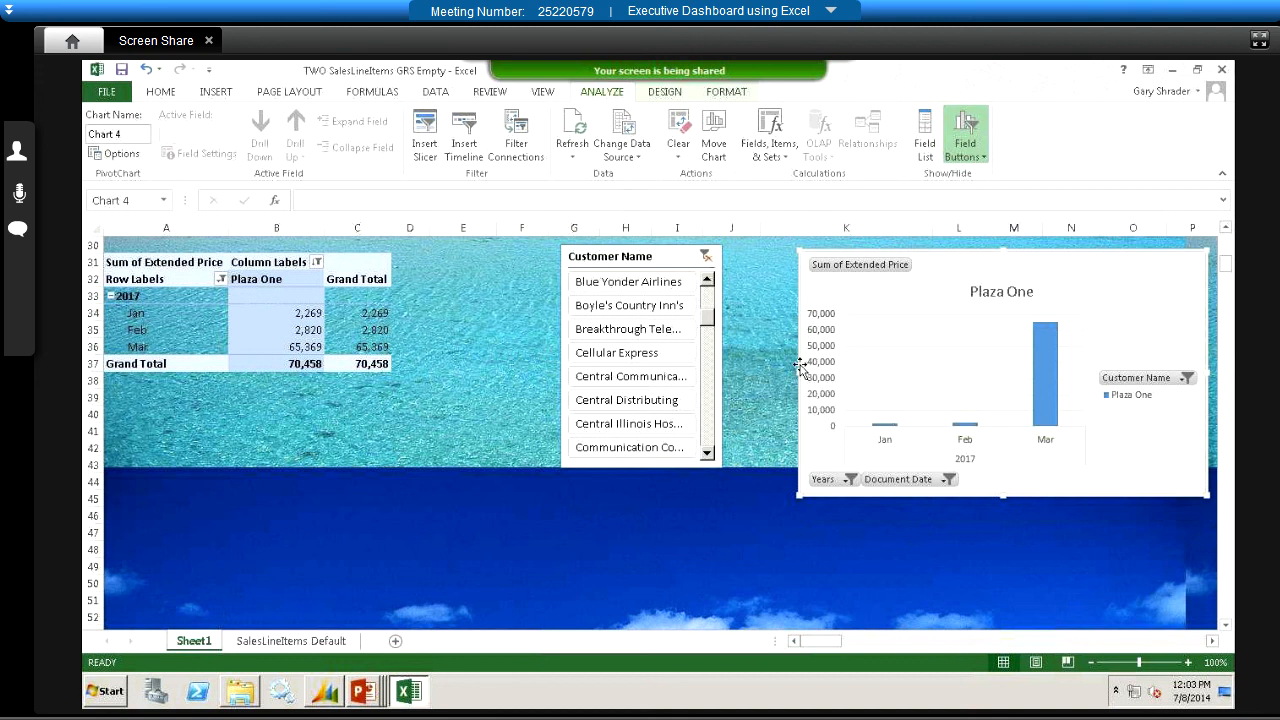
Step: Filter the copied PivotTable and chart to Breakthrough Telemarketing and check the main customer table at the top of the sheet
{"action": "left_click", "coordinate": [645, 342]}
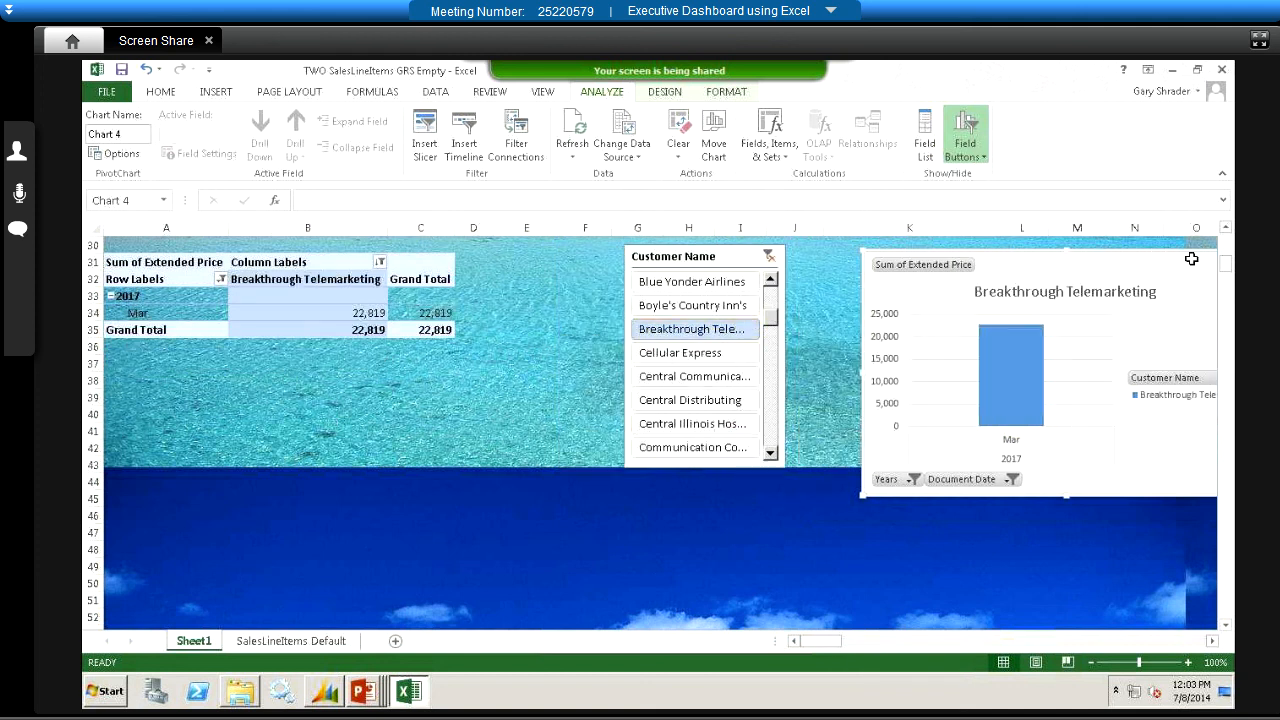
{"action": "left_click_drag", "start_coordinate": [1226, 258], "coordinate": [1218, 242]}
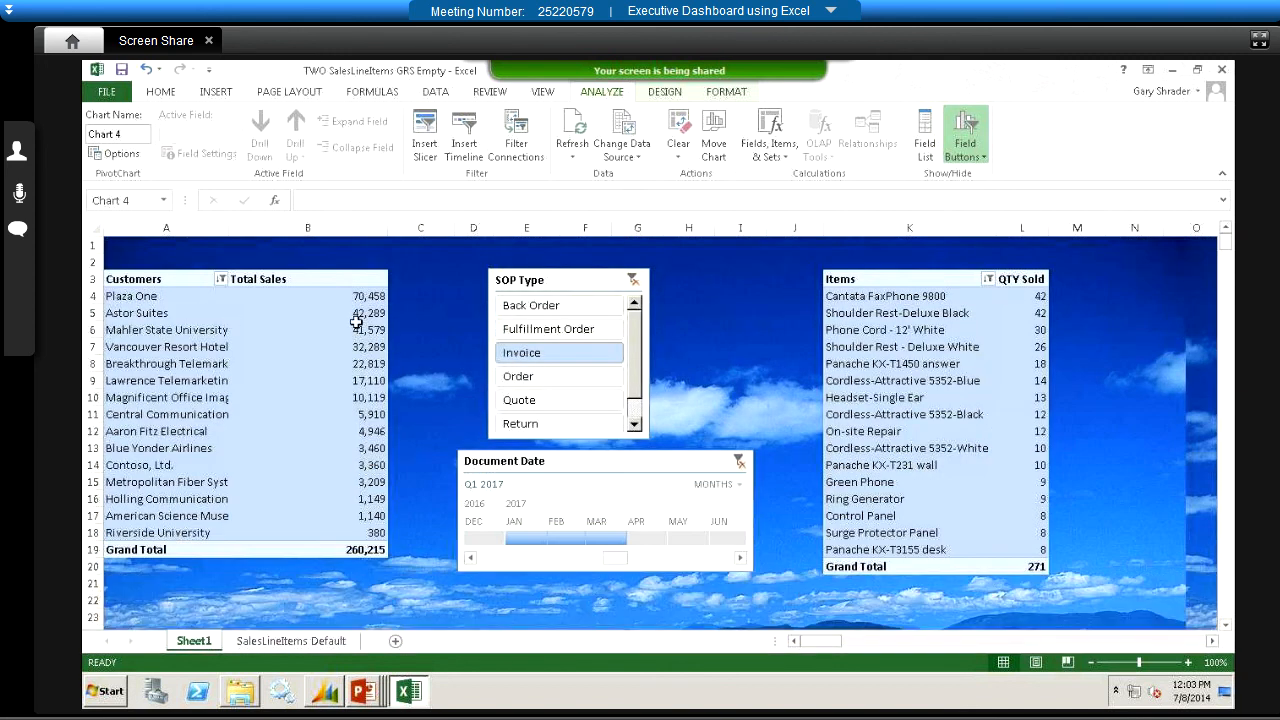
{"action": "left_click", "coordinate": [1227, 608]}
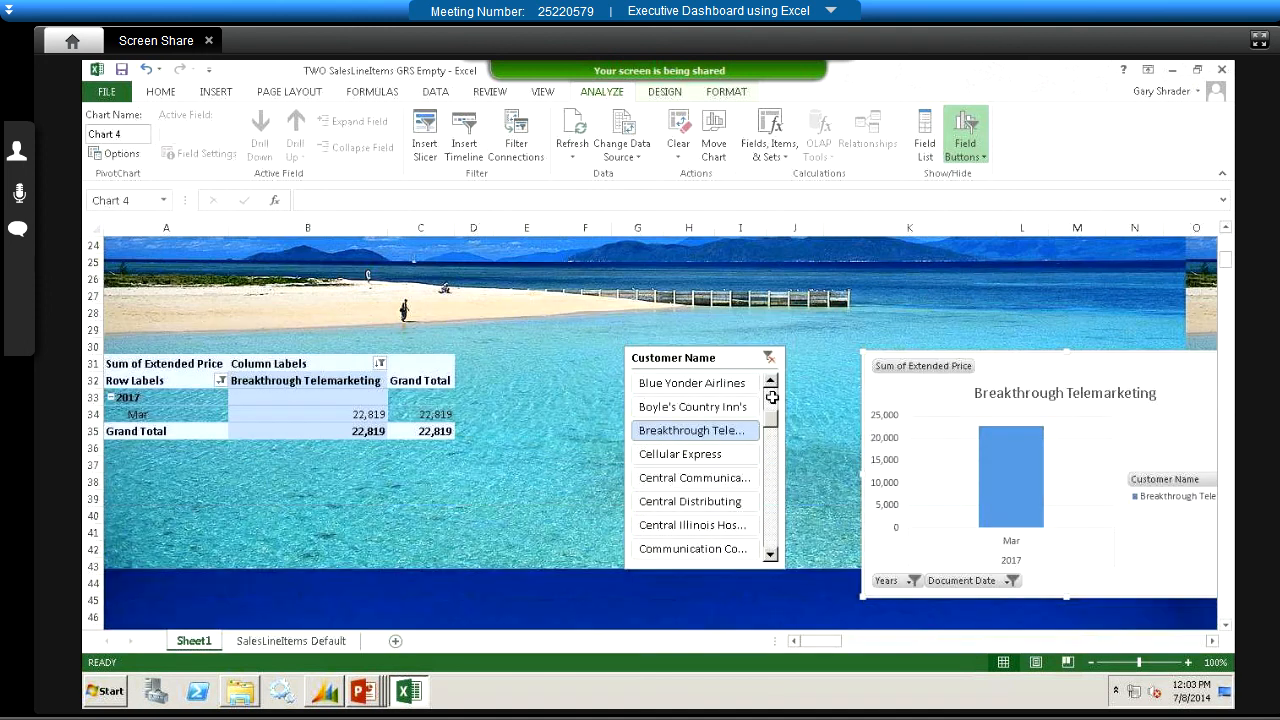
Step: Filter the copied PivotTable and chart to Astor Suites and return to the top of the dashboard
{"action": "left_click", "coordinate": [772, 396]}
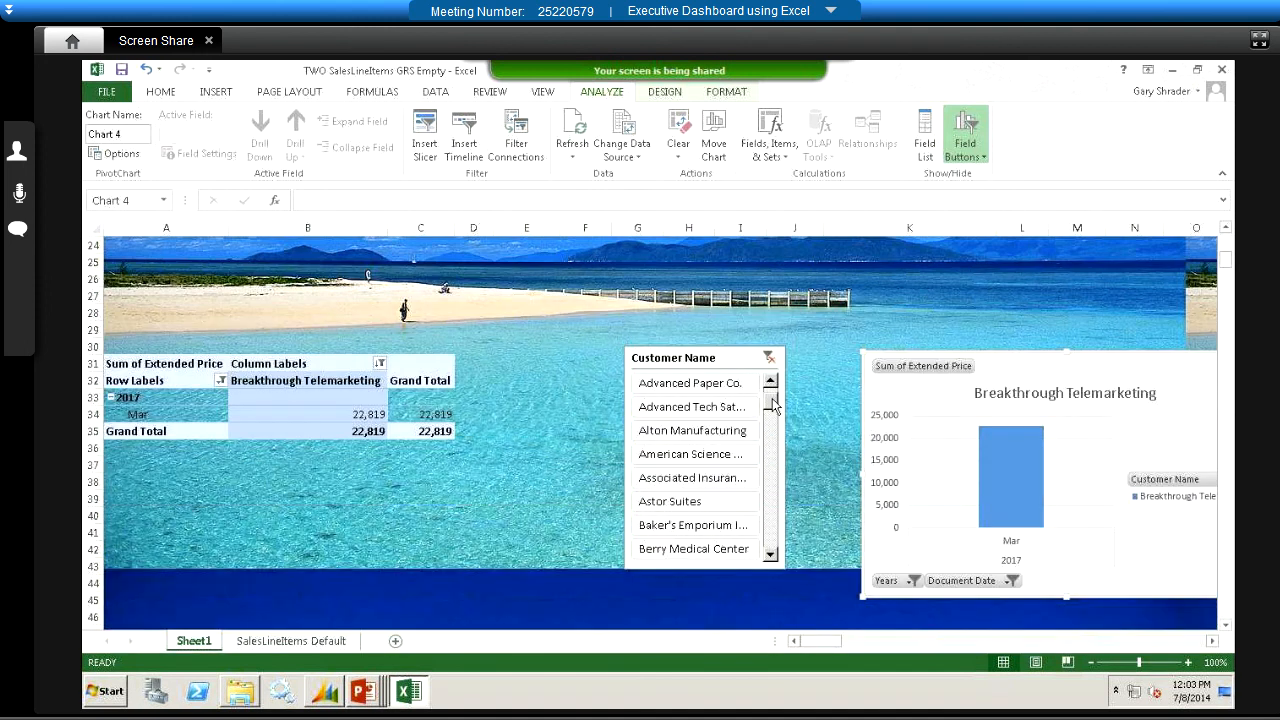
{"action": "left_click", "coordinate": [697, 510]}
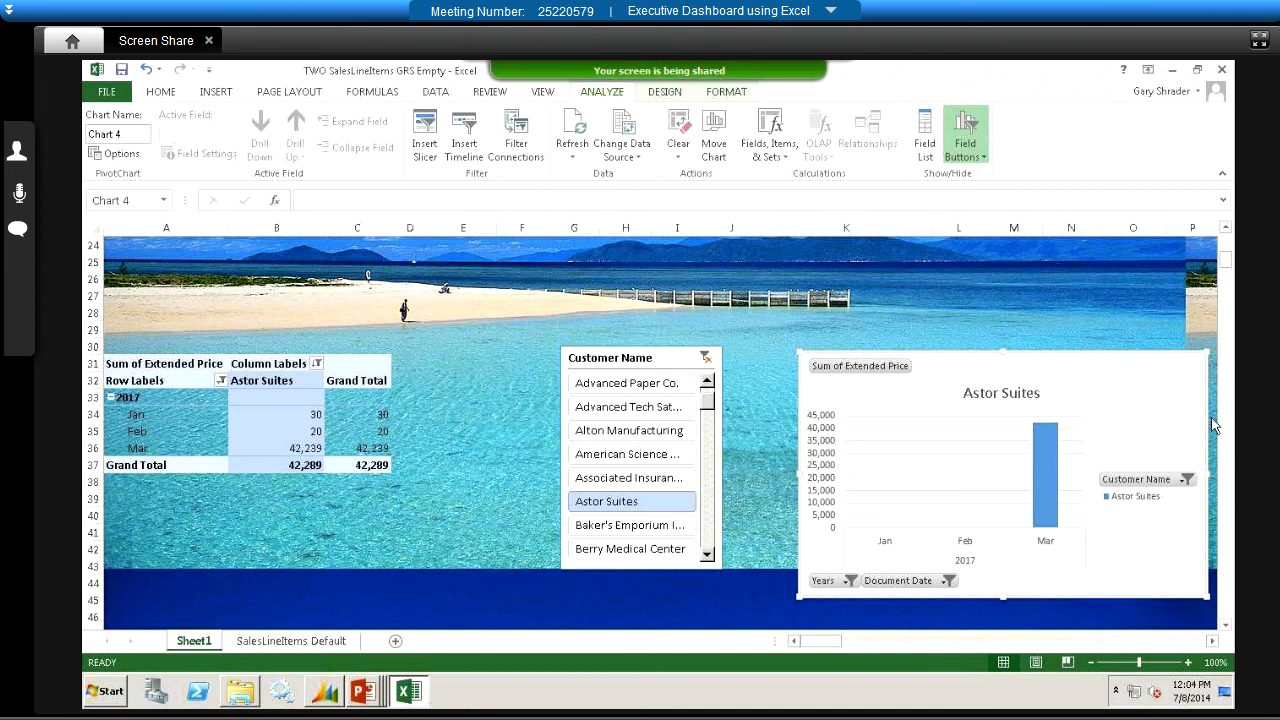
{"action": "left_click_drag", "start_coordinate": [1225, 260], "coordinate": [1229, 232]}
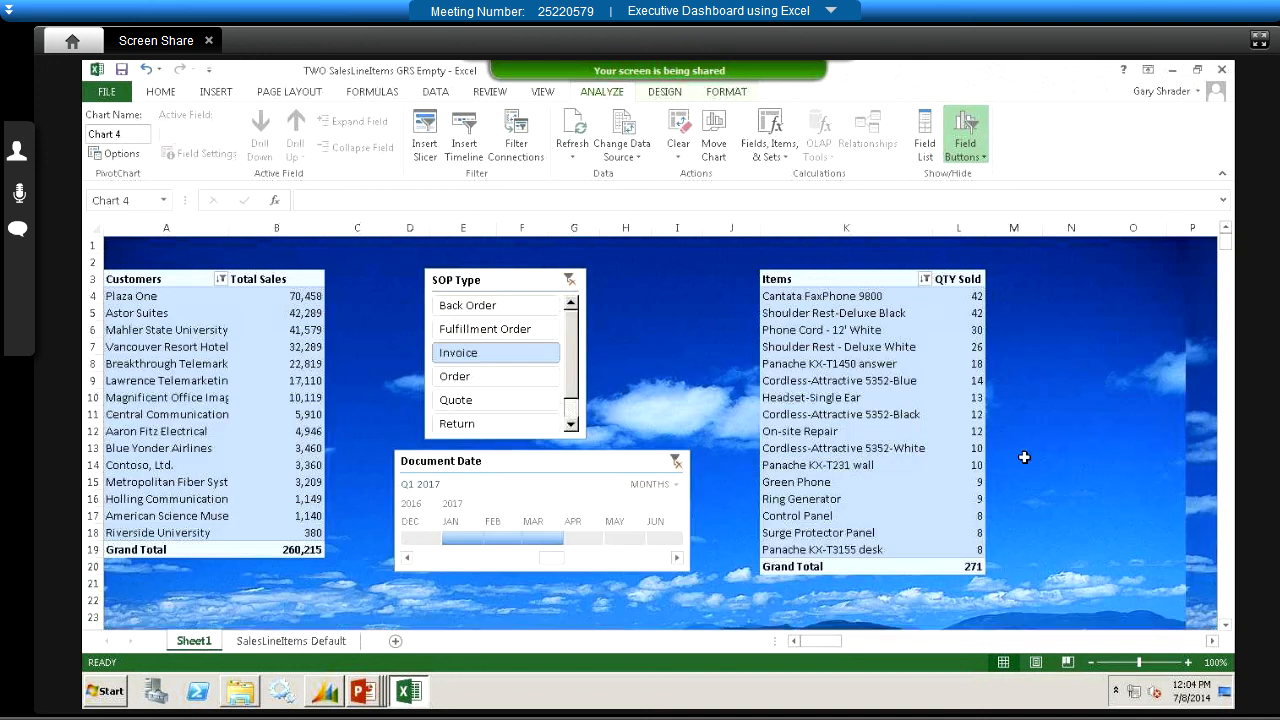
Step: Insert two blank columns in front of the Customers table
{"action": "left_click", "coordinate": [200, 228]}
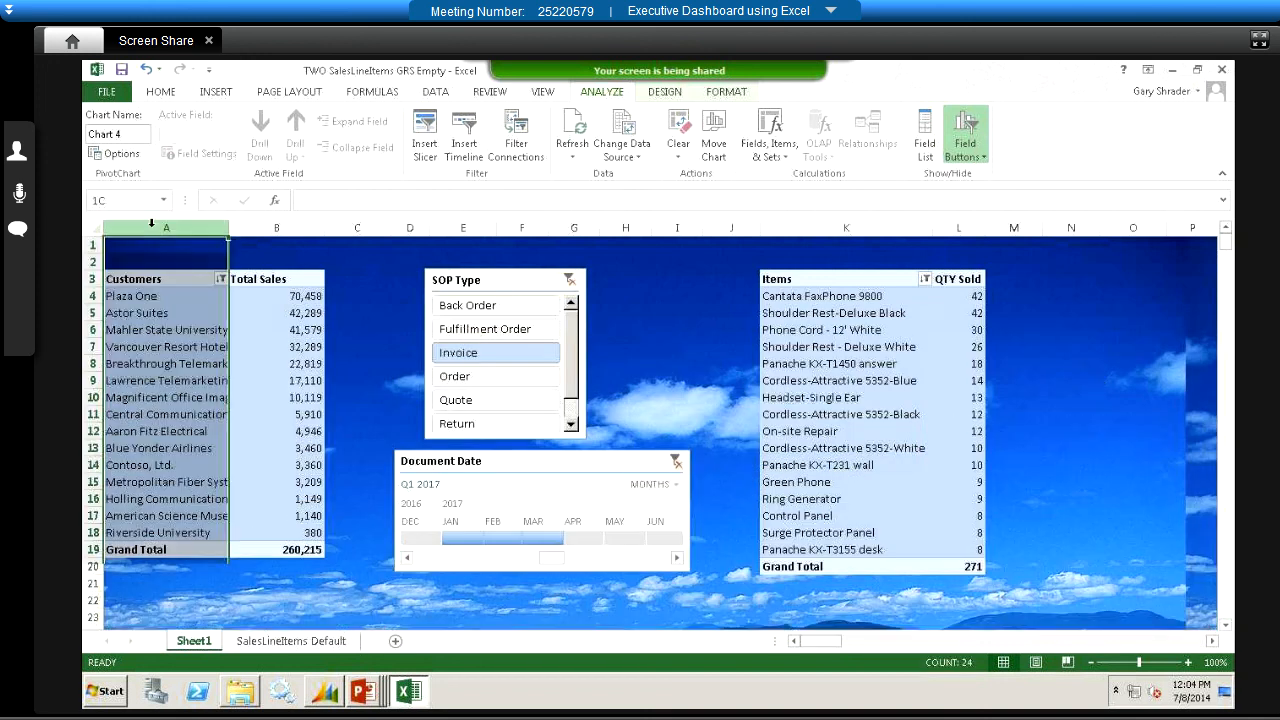
{"action": "left_click", "coordinate": [217, 92]}
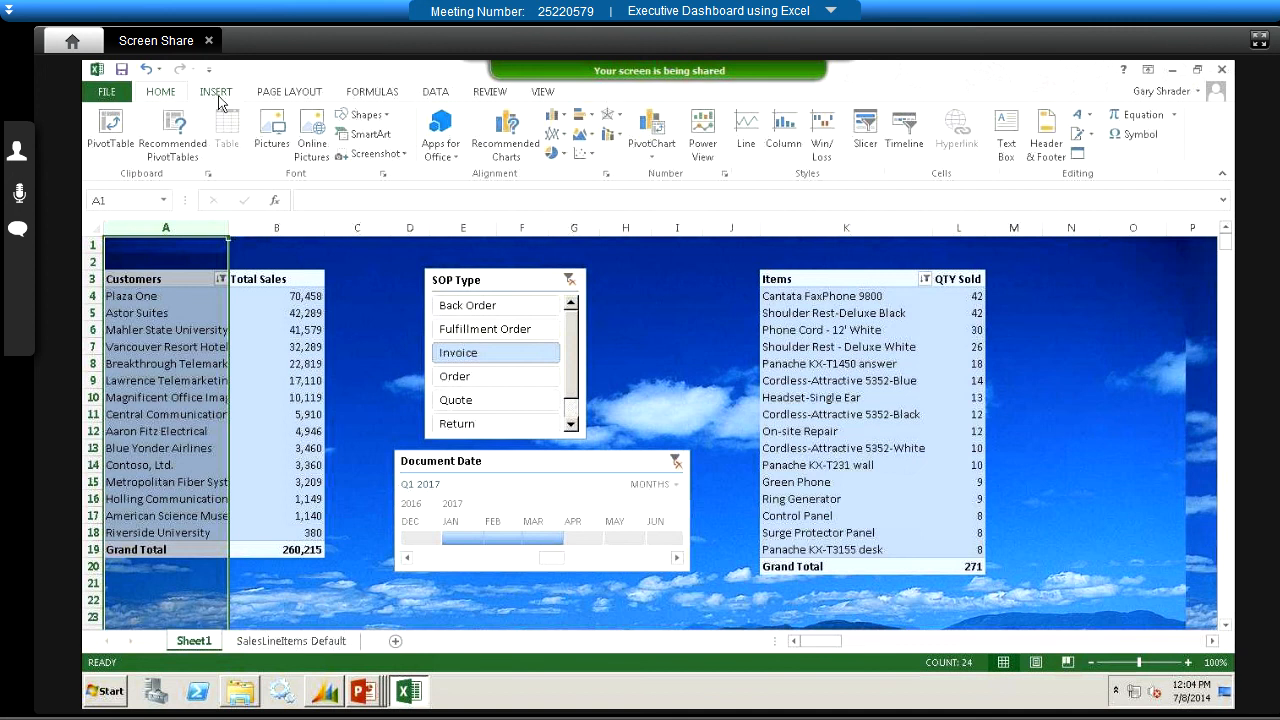
{"action": "right_click", "coordinate": [157, 230]}
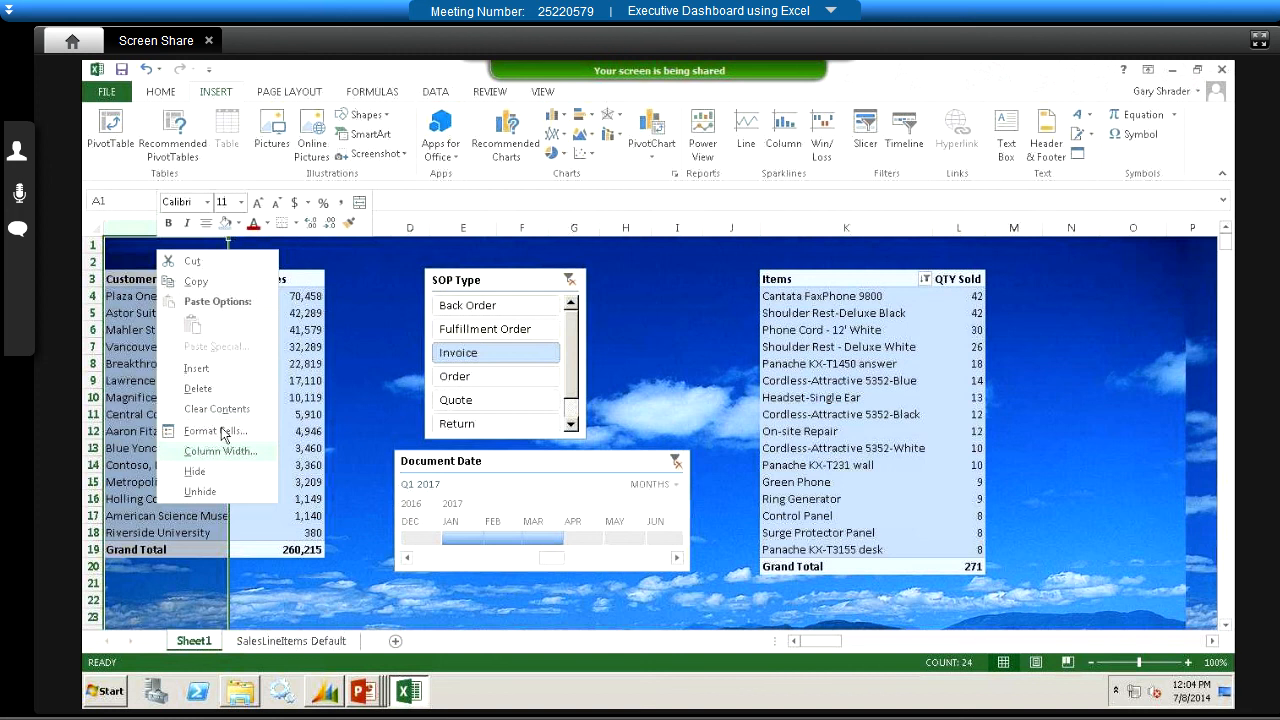
{"action": "left_click", "coordinate": [361, 257]}
{"action": "right_click", "coordinate": [163, 227]}
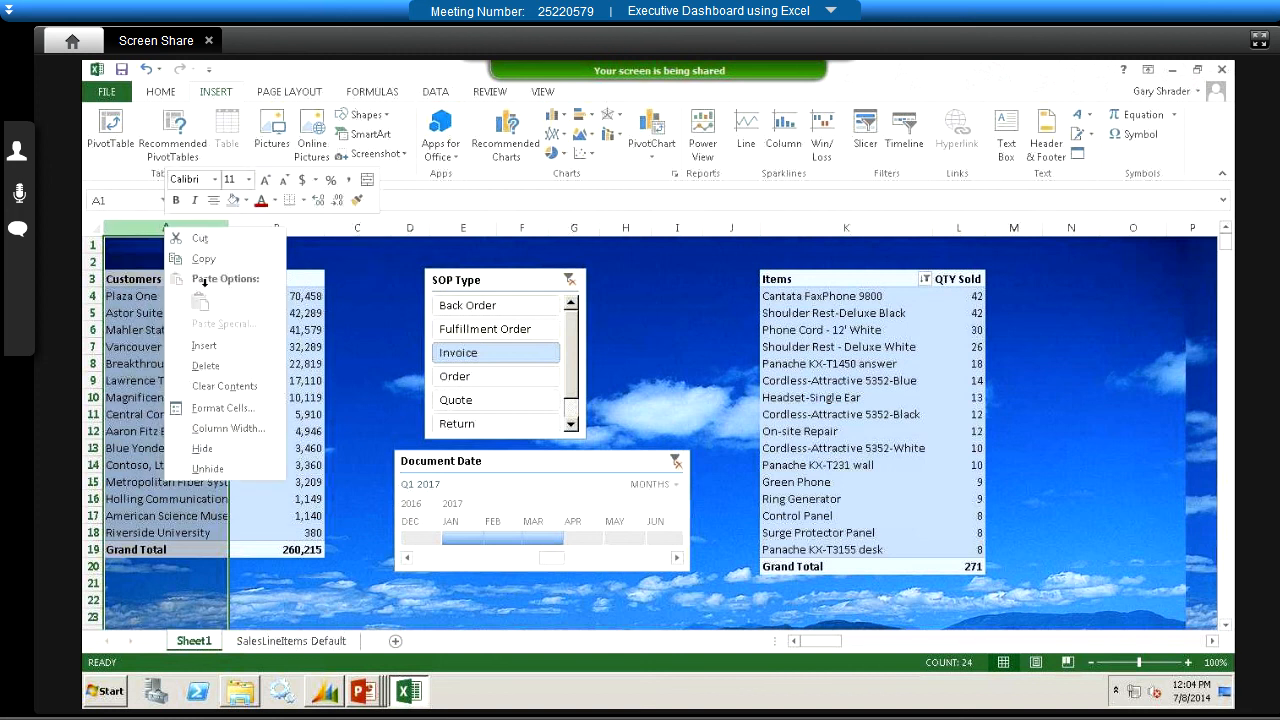
{"action": "left_click", "coordinate": [204, 345]}
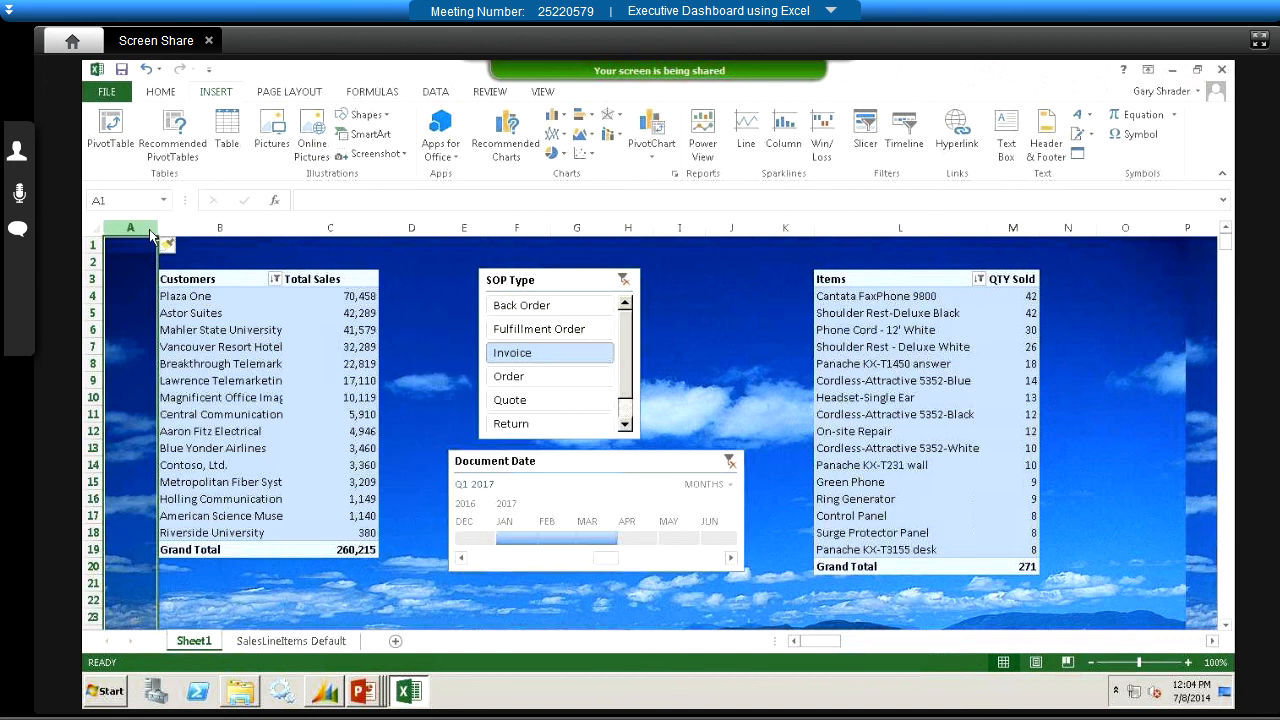
{"action": "right_click", "coordinate": [150, 231]}
{"action": "left_click", "coordinate": [189, 348]}
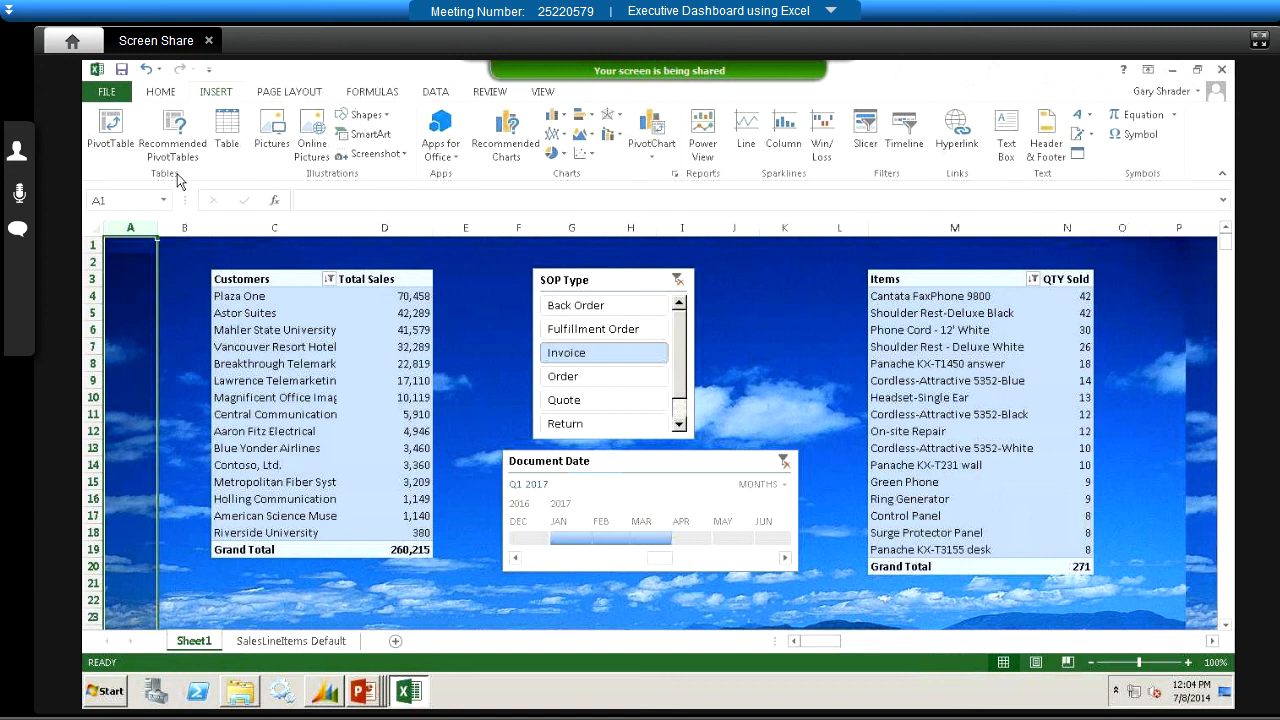
Step: Insert the Huddle Youth picture from the Logos folder in Downloads at cell A3
{"action": "left_click", "coordinate": [138, 281]}
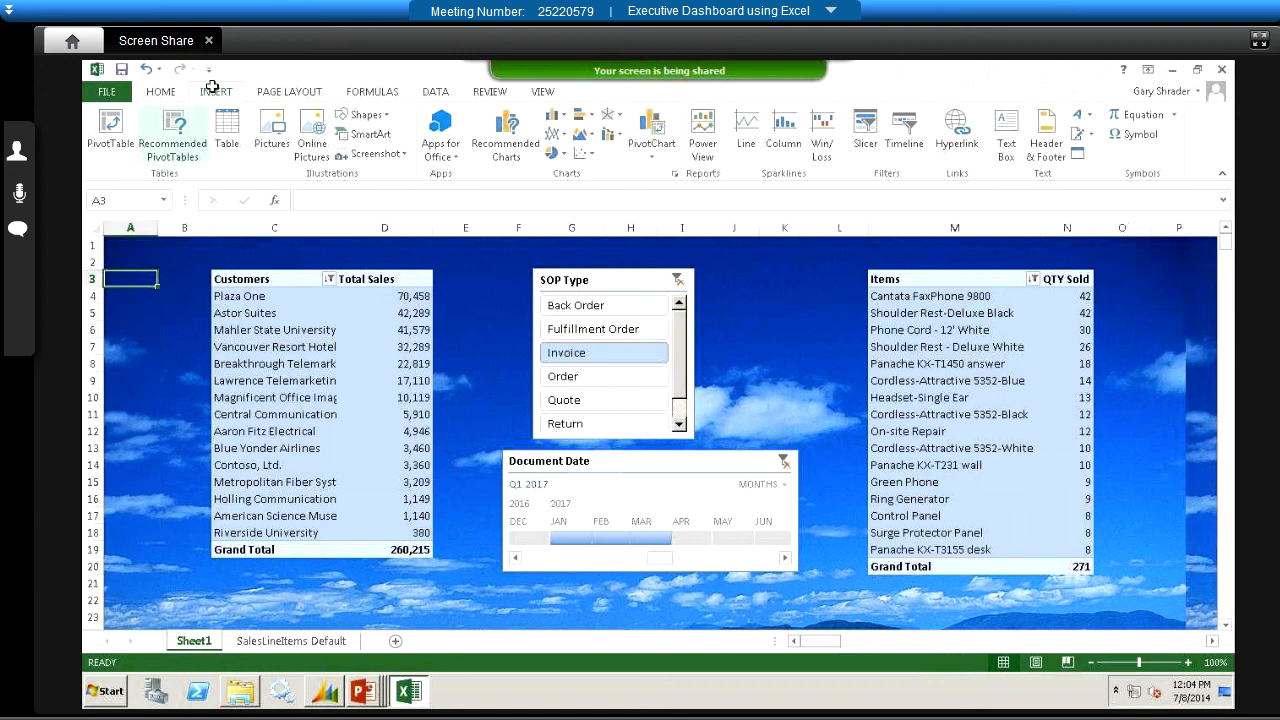
{"action": "left_click", "coordinate": [273, 124]}
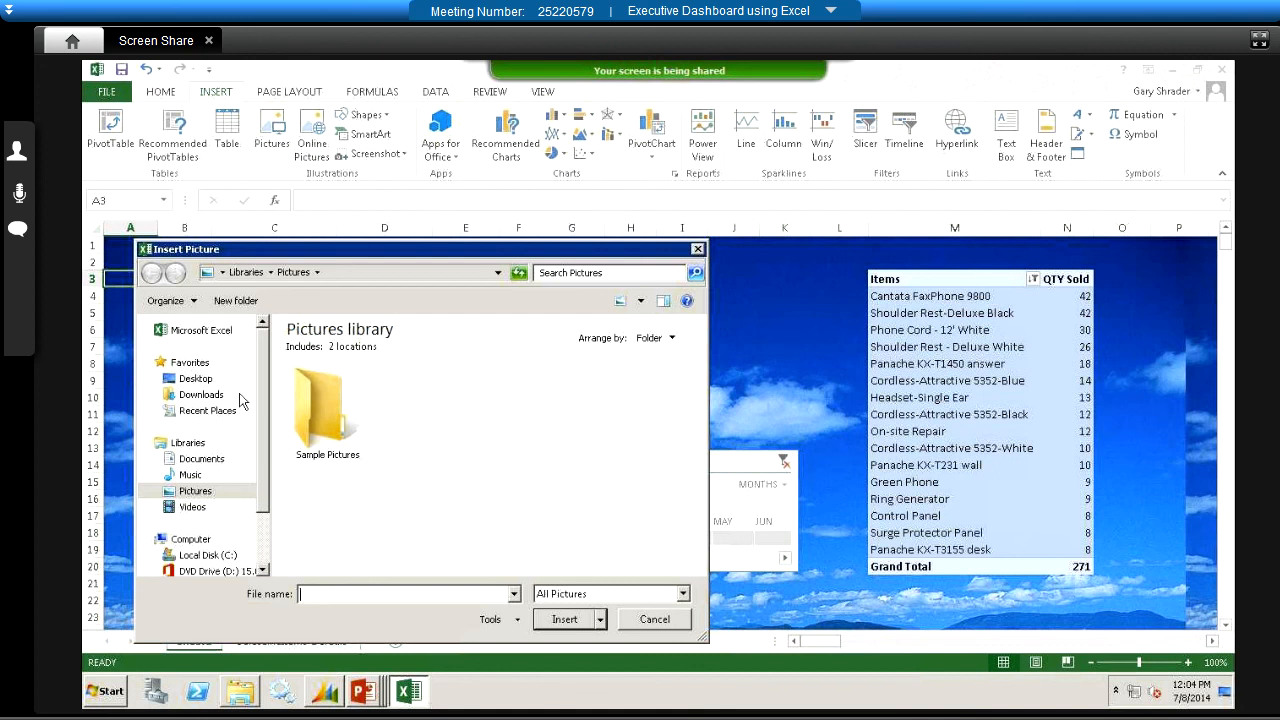
{"action": "double_click", "coordinate": [323, 407]}
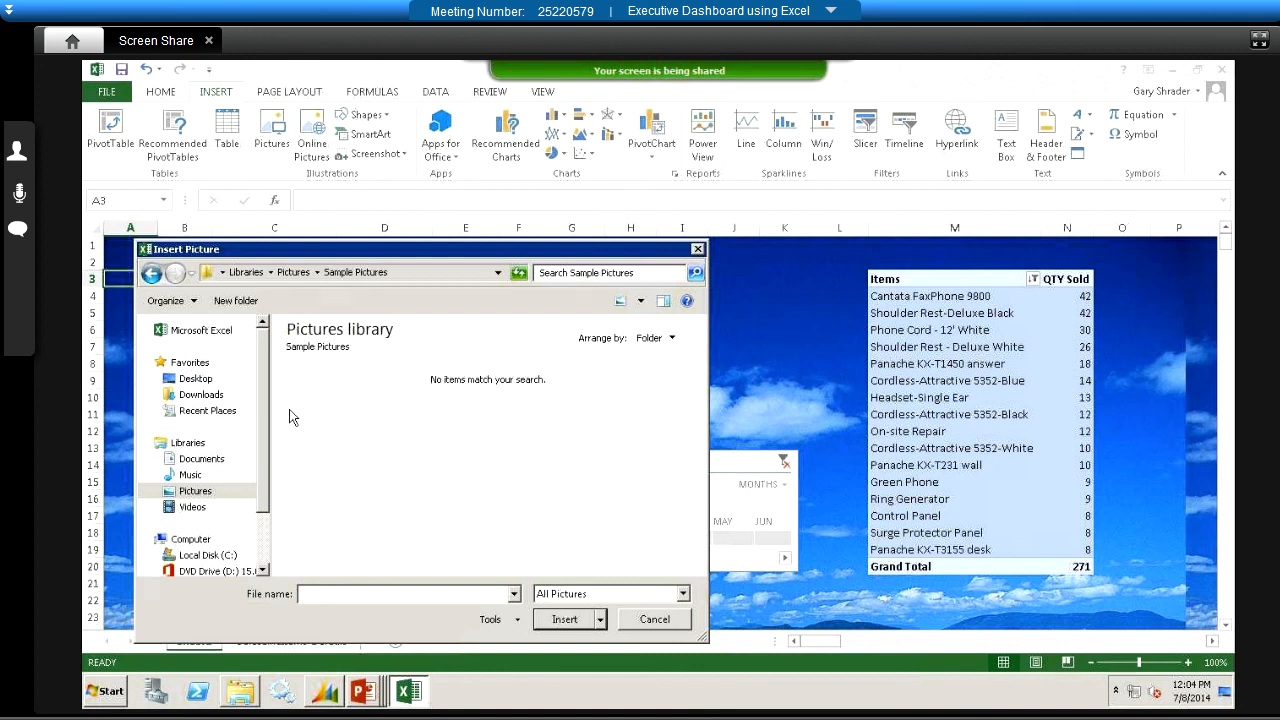
{"action": "left_click", "coordinate": [195, 381]}
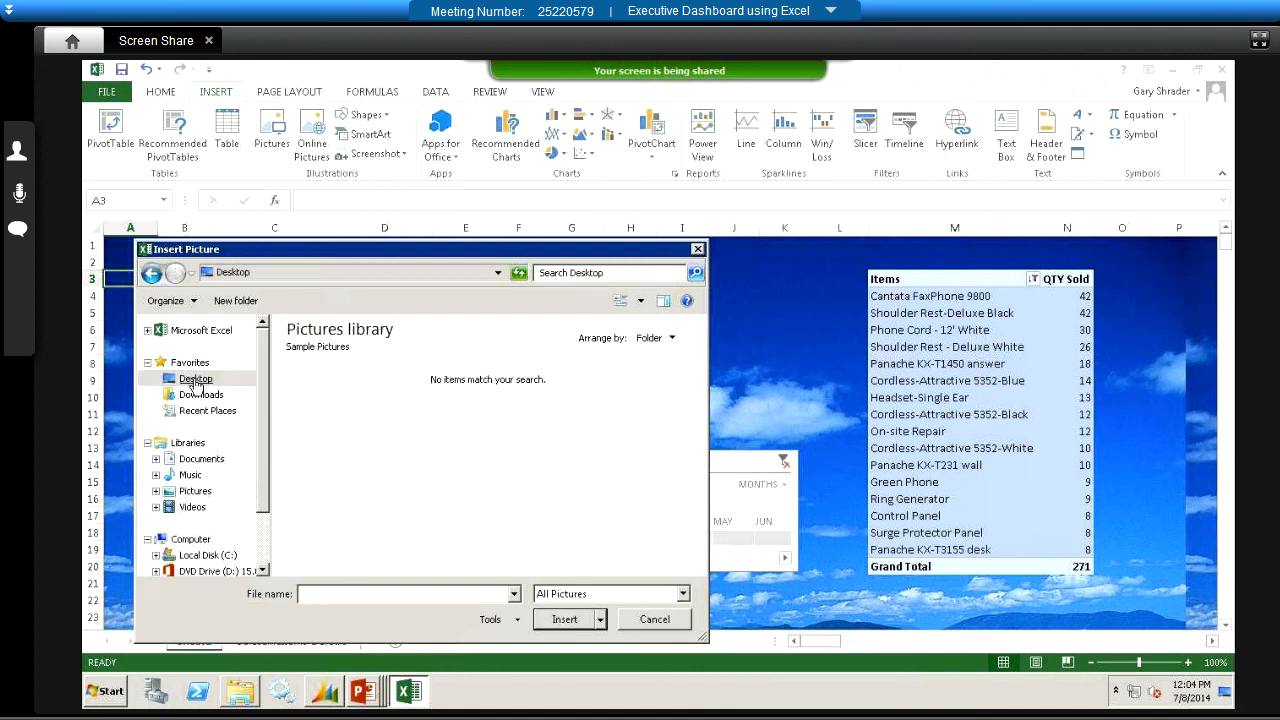
{"action": "left_click", "coordinate": [195, 396]}
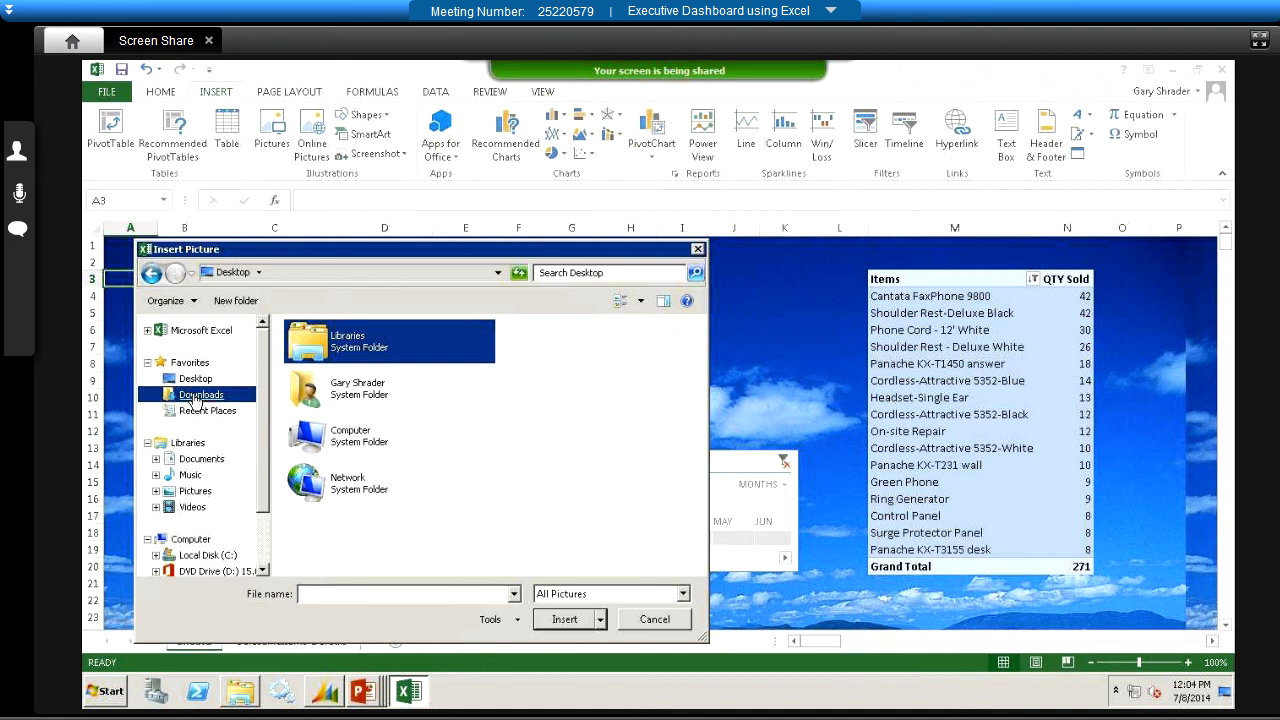
{"action": "left_click", "coordinate": [310, 369]}
{"action": "double_click", "coordinate": [310, 369]}
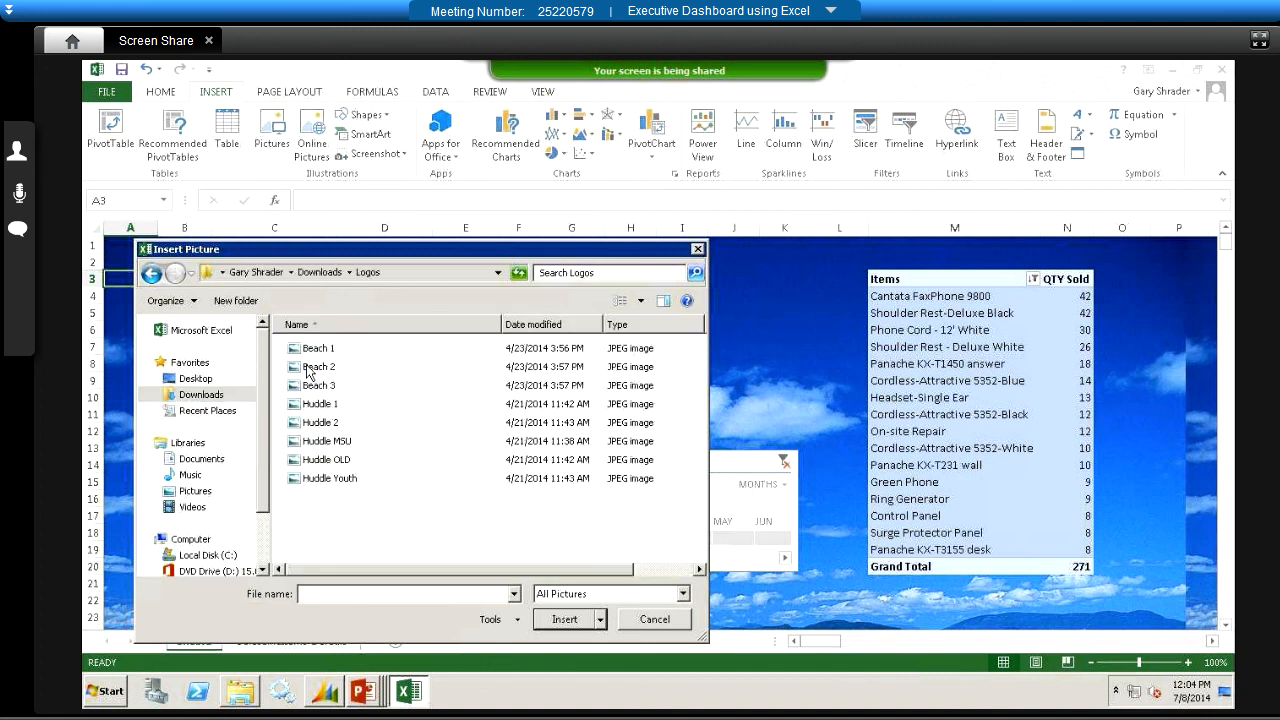
{"action": "left_click", "coordinate": [321, 482]}
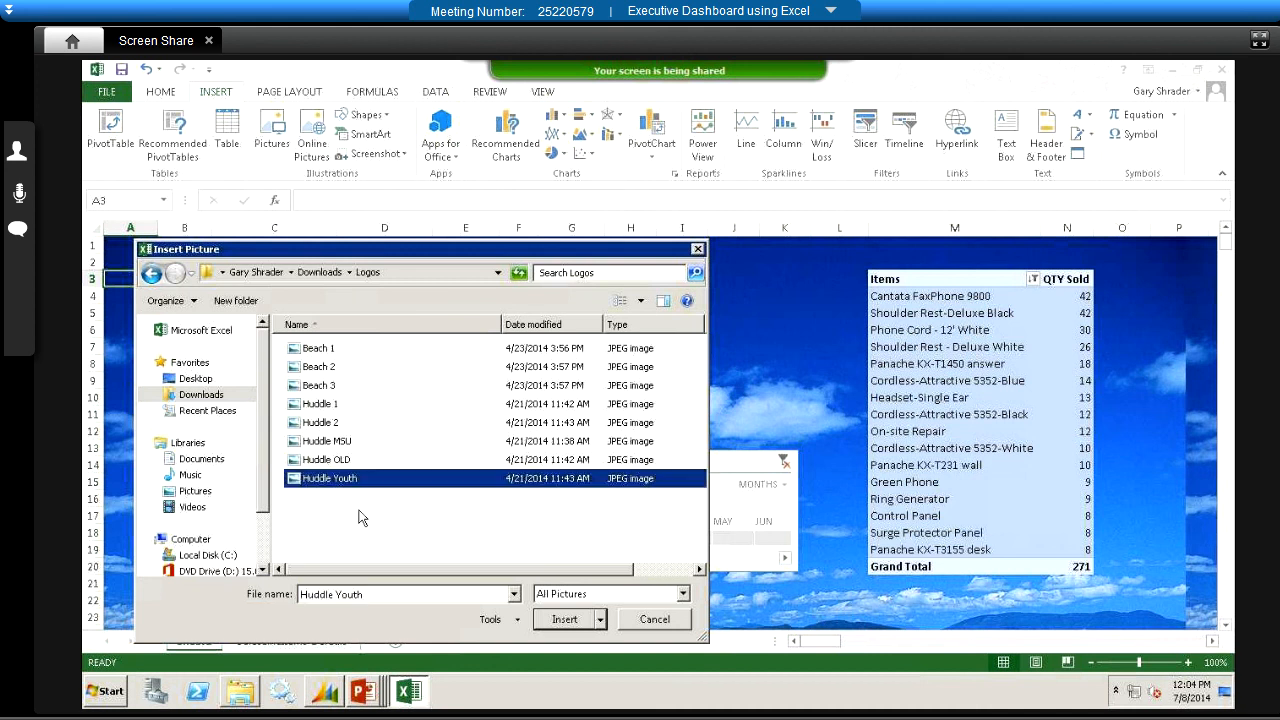
{"action": "left_click", "coordinate": [560, 619]}
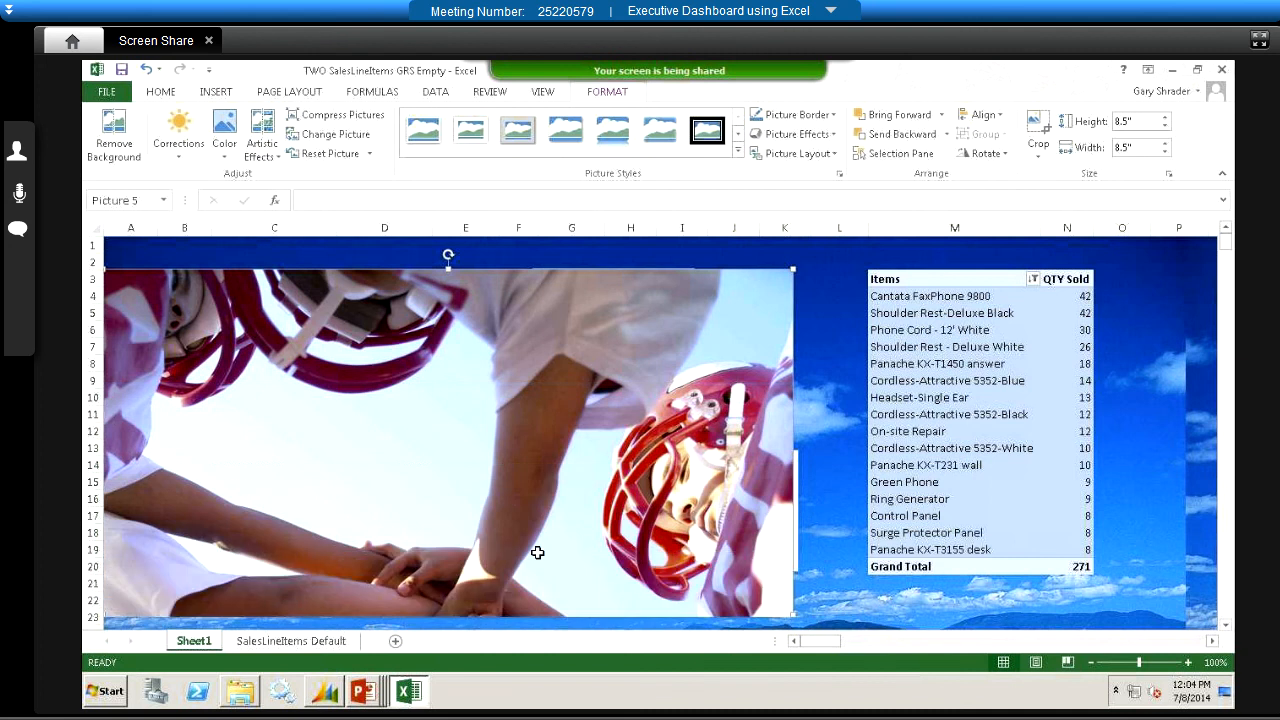
Step: Shrink the inserted huddle picture to about 3.07" by 3.07"
{"action": "left_click_drag", "start_coordinate": [796, 283], "coordinate": [491, 405]}
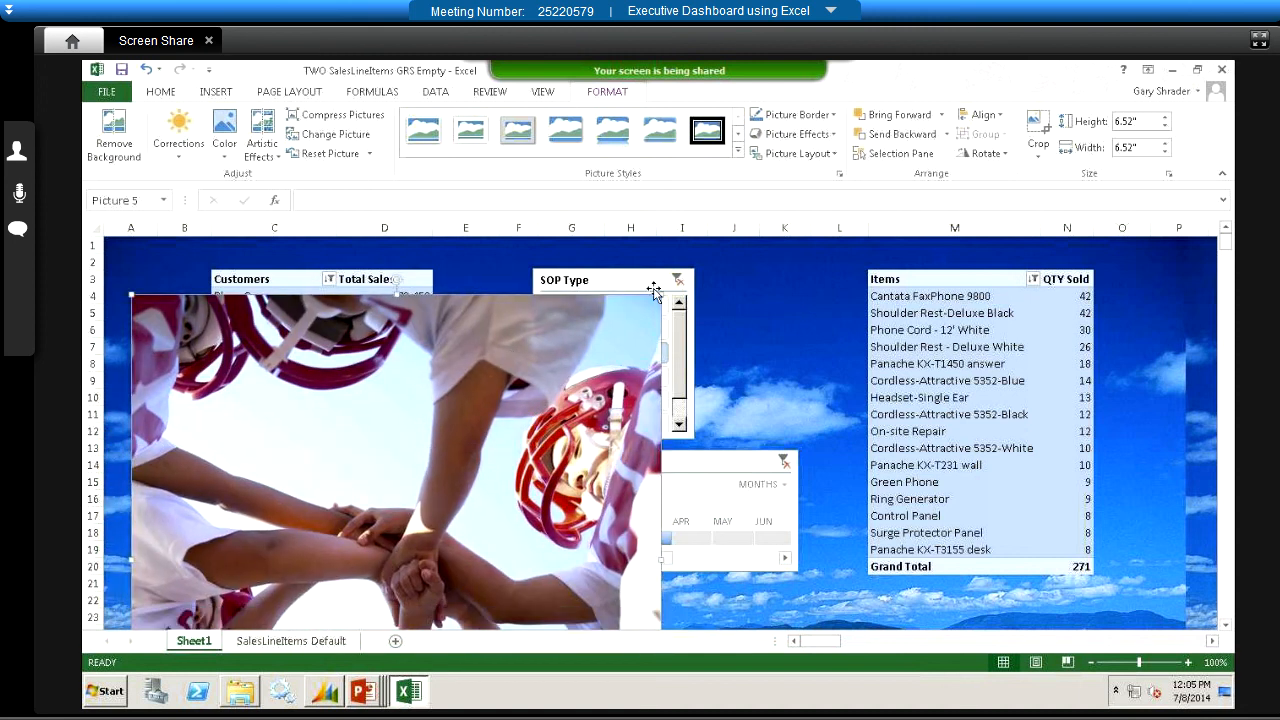
{"action": "left_click_drag", "start_coordinate": [571, 358], "coordinate": [412, 464]}
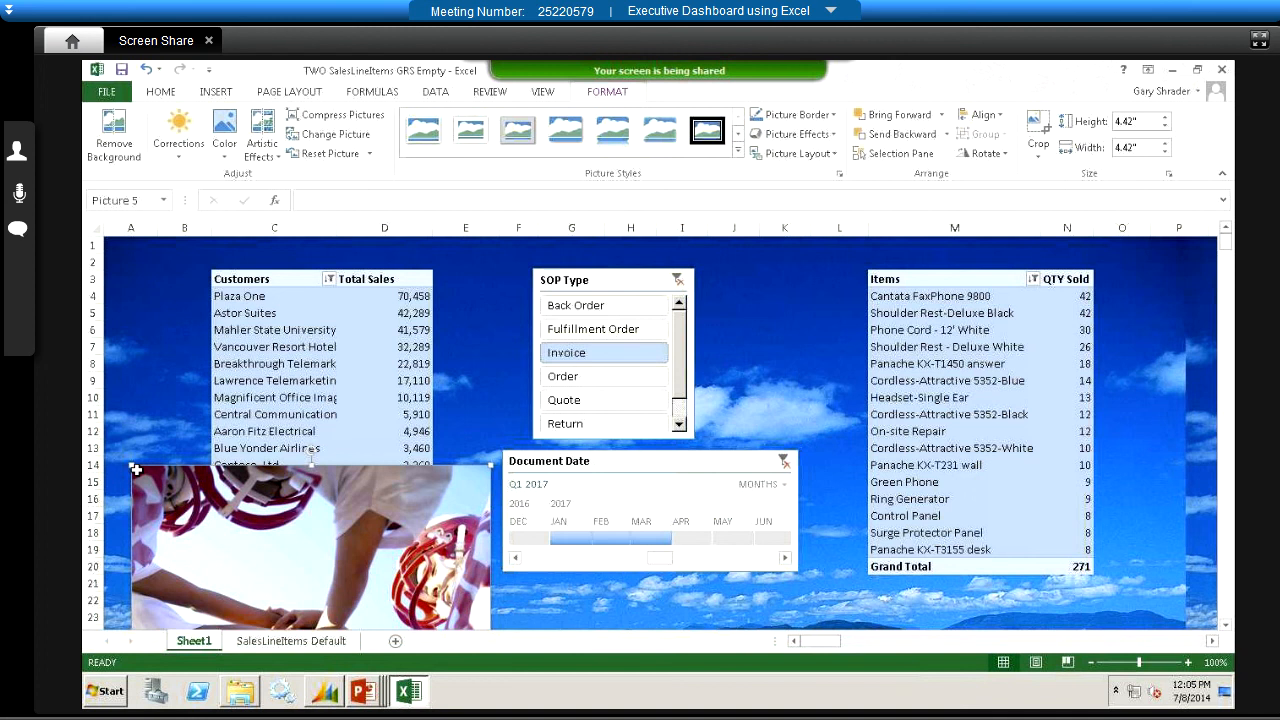
{"action": "left_click_drag", "start_coordinate": [159, 497], "coordinate": [280, 573]}
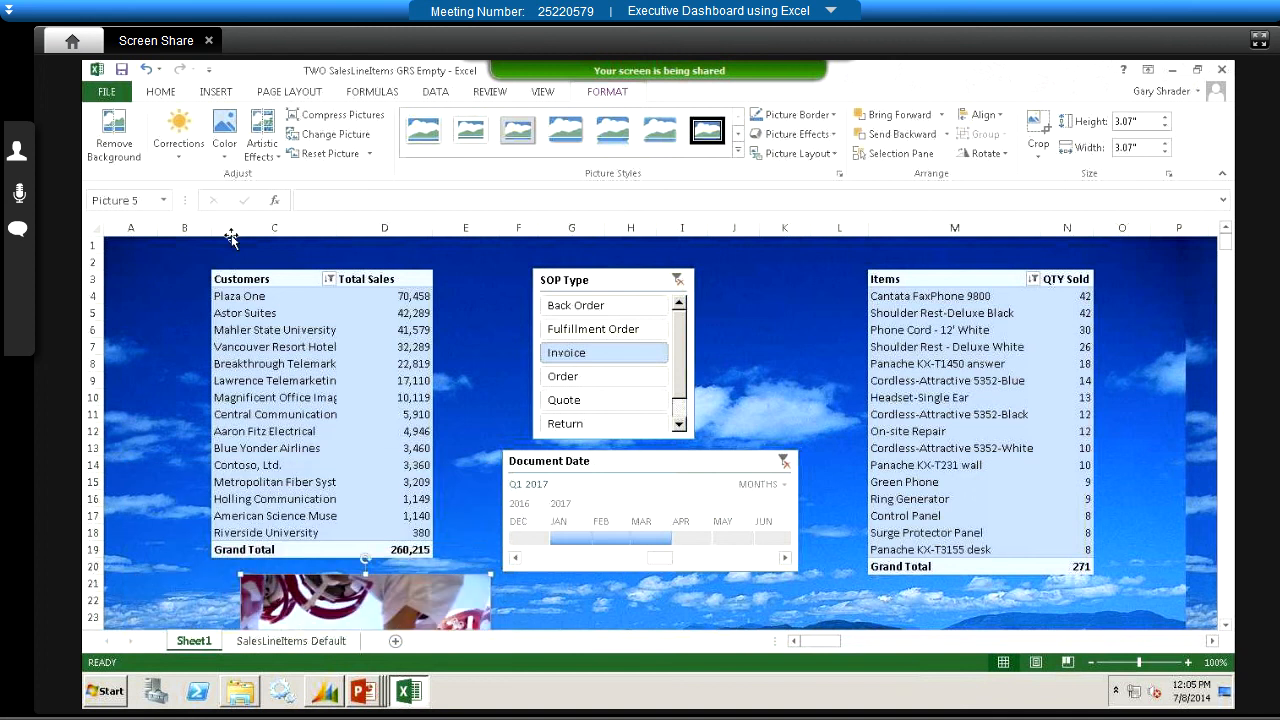
Step: Insert five blank rows above row 1 to make header space over the dashboard tables
{"action": "left_click_drag", "start_coordinate": [92, 245], "coordinate": [103, 300]}
{"action": "right_click", "coordinate": [146, 267]}
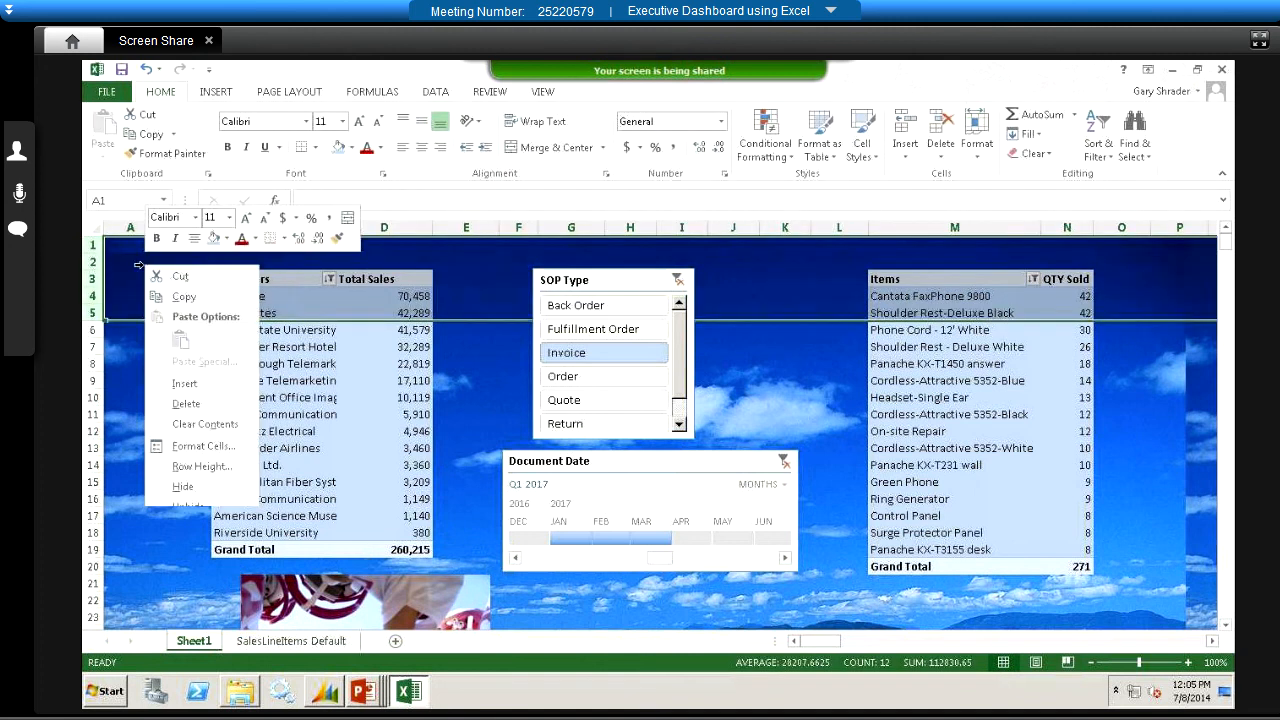
{"action": "left_click", "coordinate": [183, 385]}
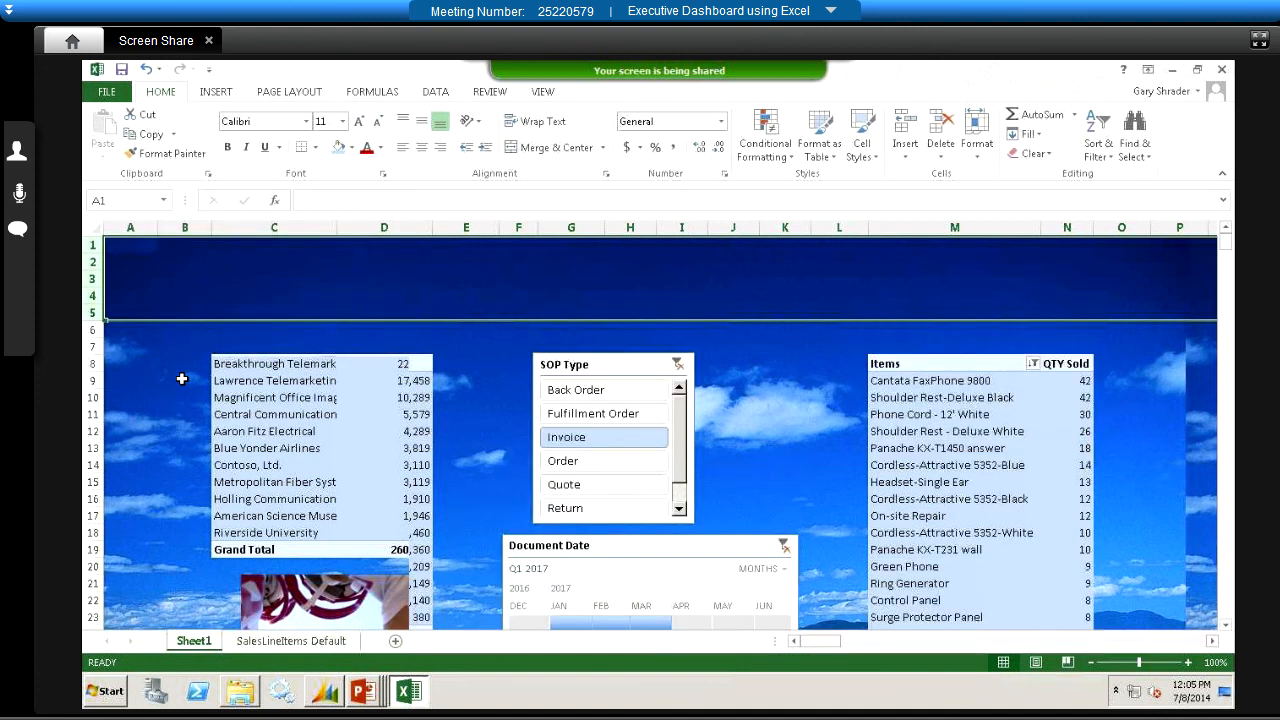
Step: Move the huddle picture up from below the customer table to column A, overlapping the table
{"action": "scroll", "coordinate": [459, 431], "scroll_direction": "down", "scroll_amount": 1}
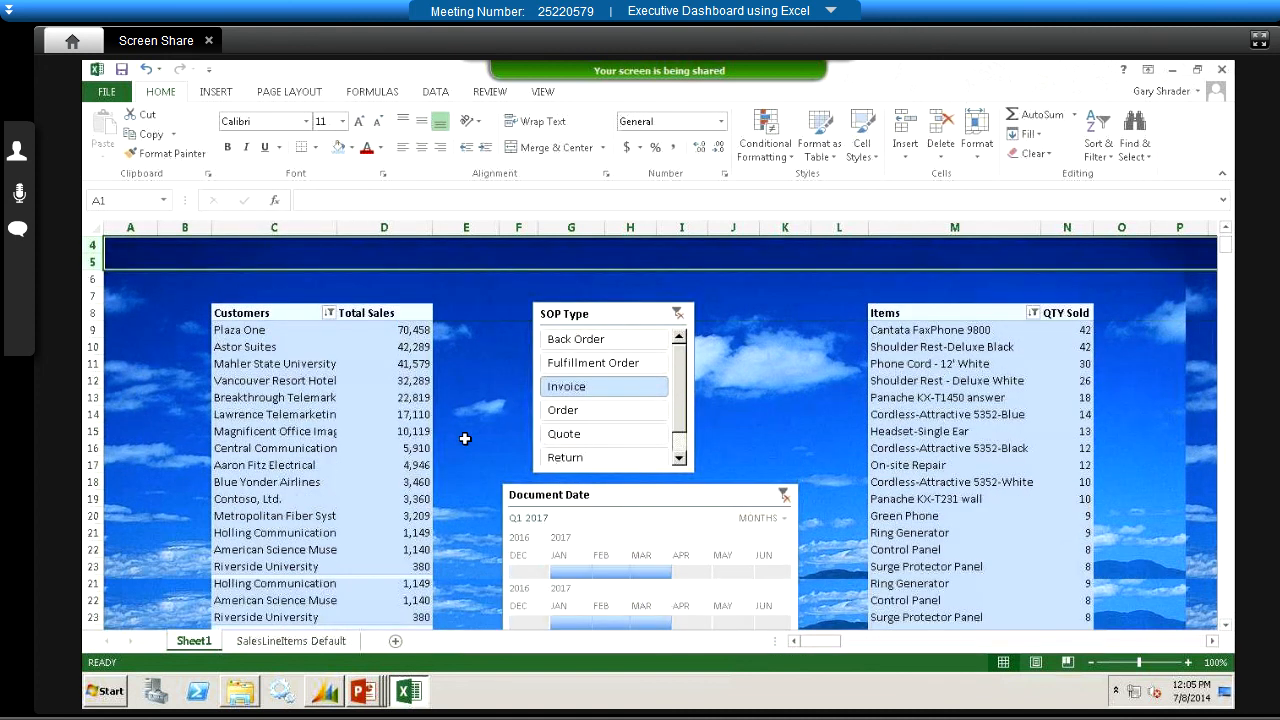
{"action": "scroll", "coordinate": [420, 500], "scroll_direction": "down", "scroll_amount": 2}
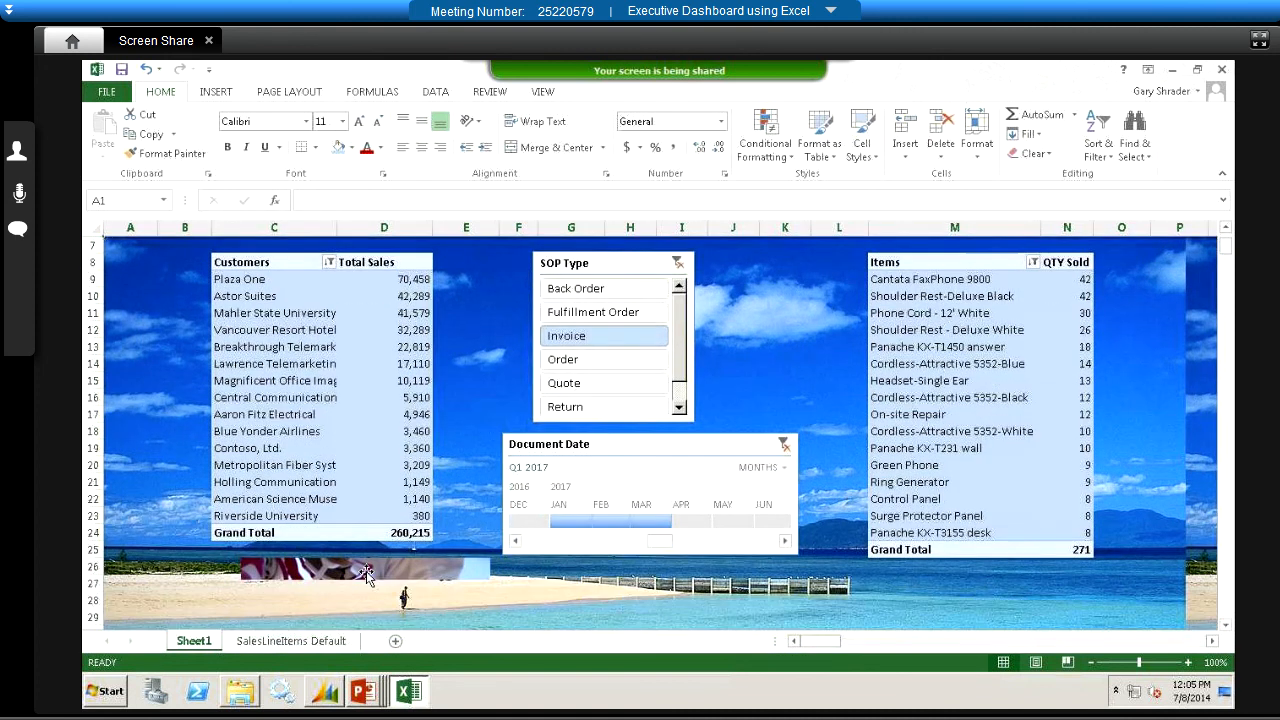
{"action": "left_click_drag", "start_coordinate": [367, 575], "coordinate": [211, 226]}
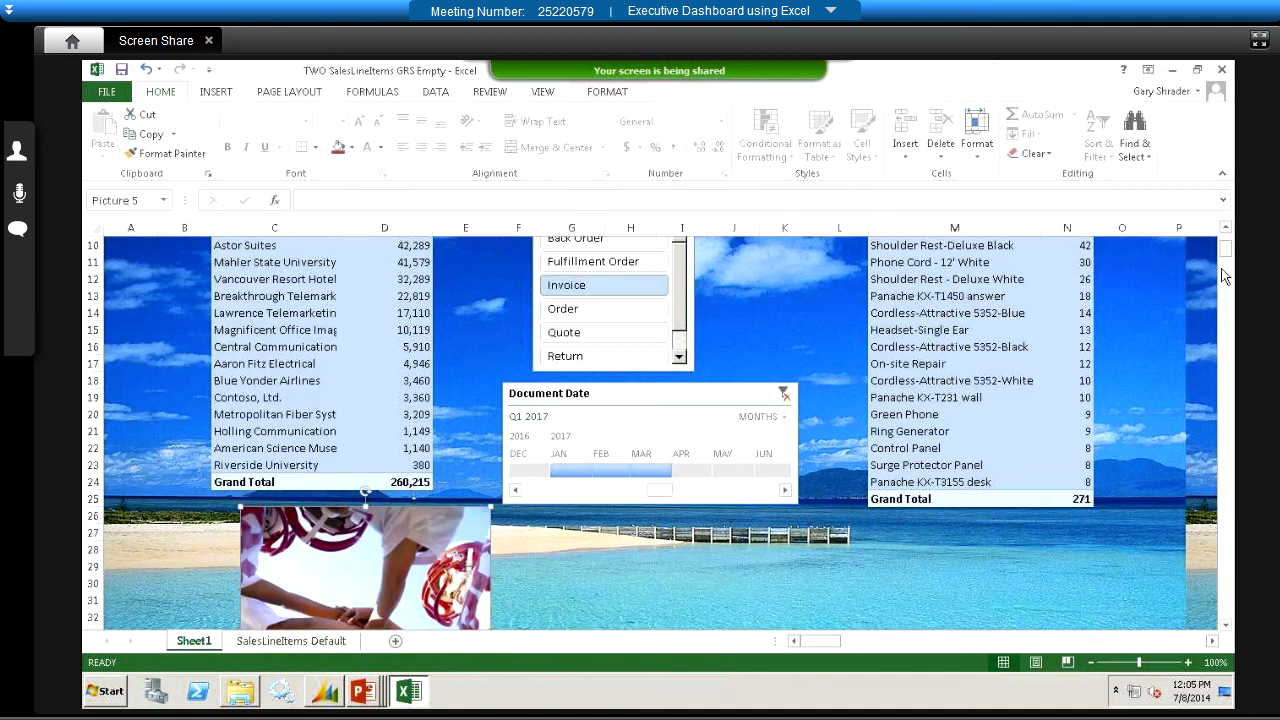
{"action": "left_click_drag", "start_coordinate": [373, 586], "coordinate": [237, 348]}
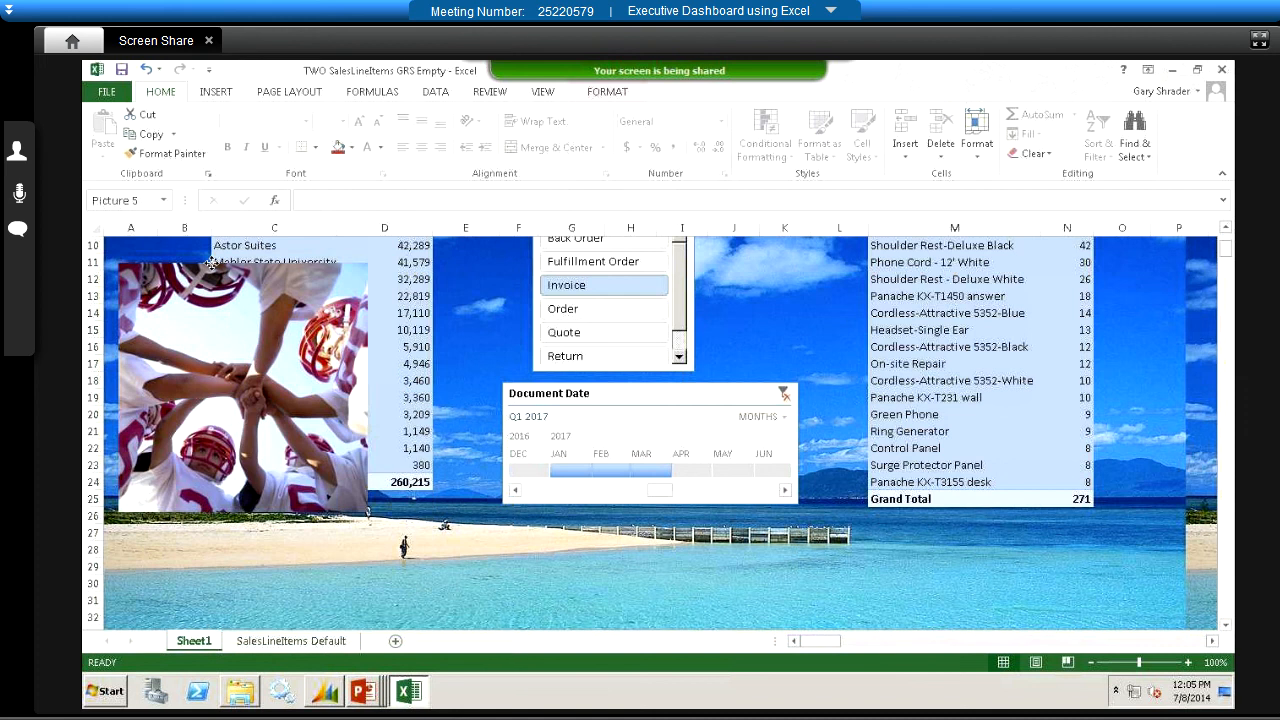
{"action": "left_click", "coordinate": [1228, 232]}
{"action": "left_click", "coordinate": [1228, 231]}
{"action": "left_click", "coordinate": [1228, 231]}
{"action": "left_click", "coordinate": [1228, 231]}
{"action": "left_click", "coordinate": [1228, 231]}
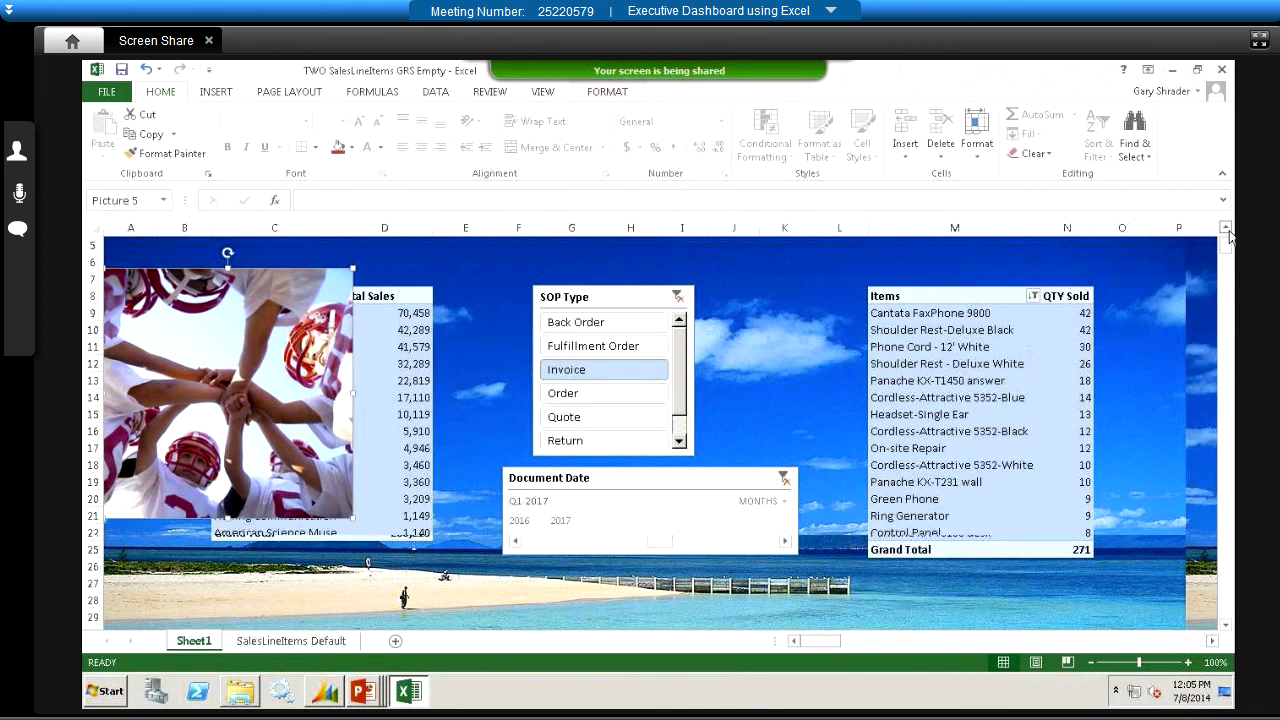
{"action": "left_click", "coordinate": [1228, 231]}
{"action": "left_click", "coordinate": [1228, 231]}
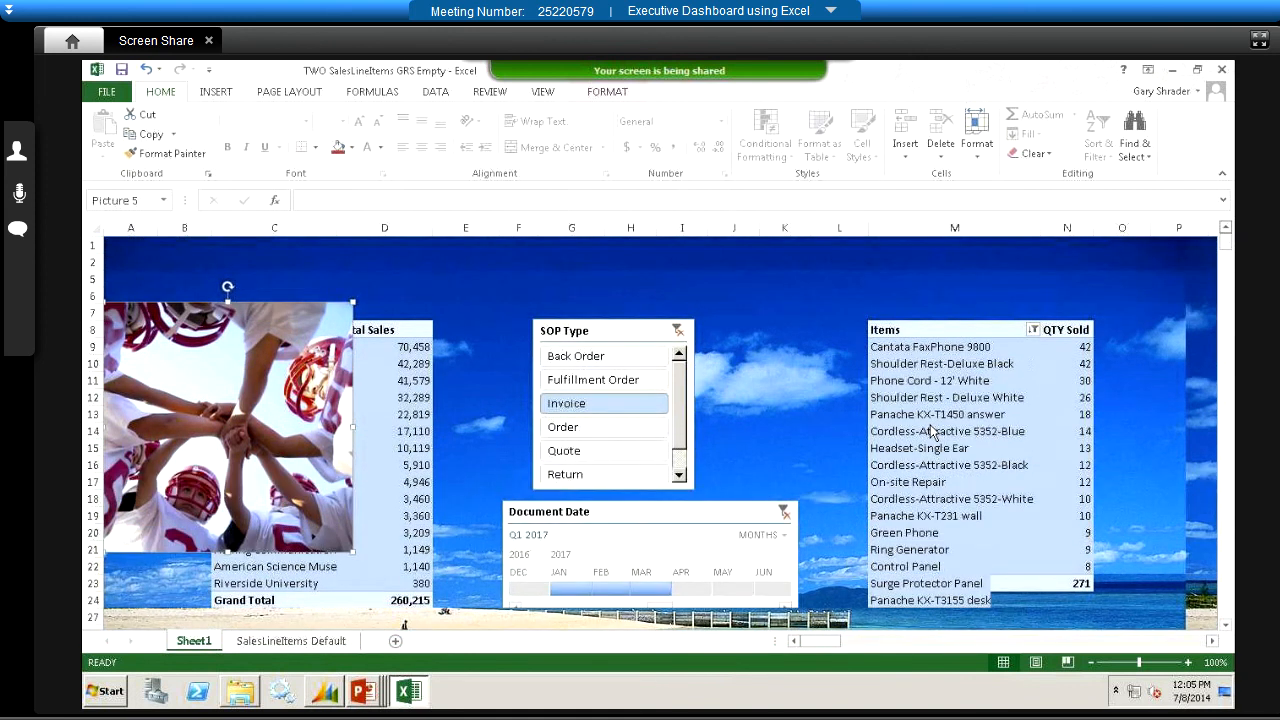
Step: Shrink the huddle picture to the width of columns A and B and move it up into rows 1 to 6
{"action": "left_click_drag", "start_coordinate": [353, 586], "coordinate": [210, 422]}
{"action": "left_click_drag", "start_coordinate": [162, 498], "coordinate": [160, 428]}
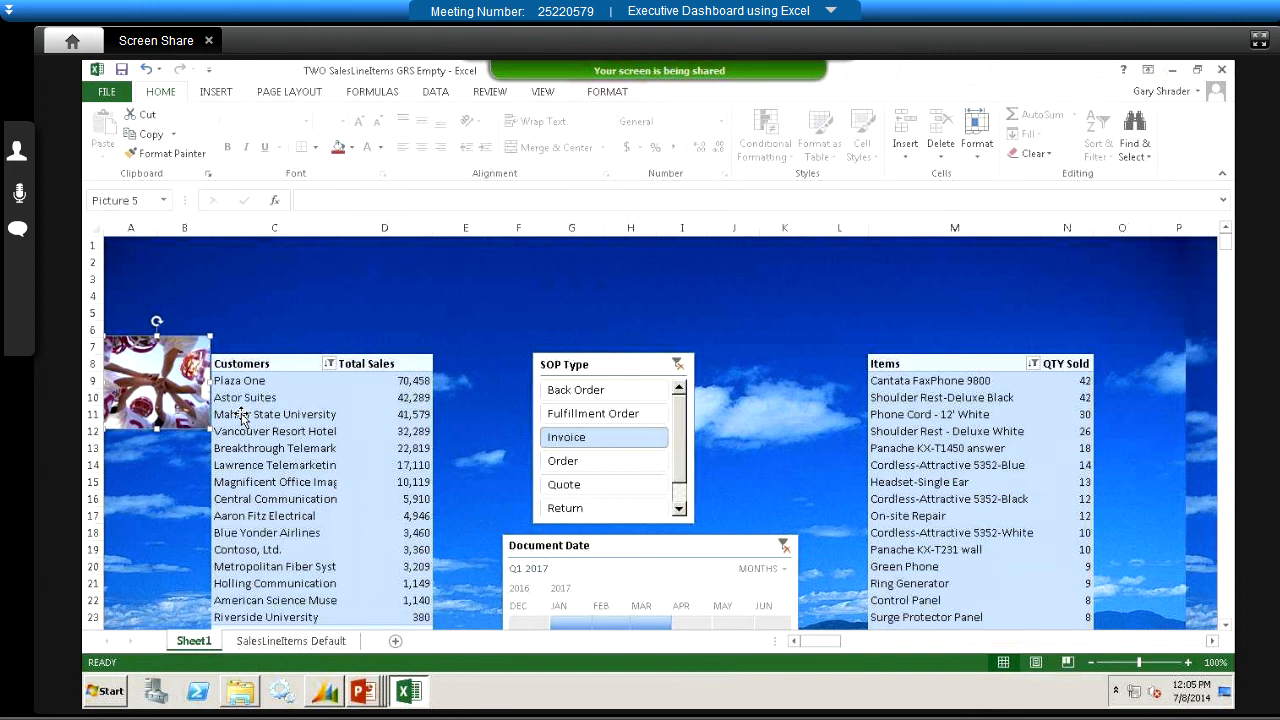
{"action": "left_click_drag", "start_coordinate": [163, 360], "coordinate": [165, 260]}
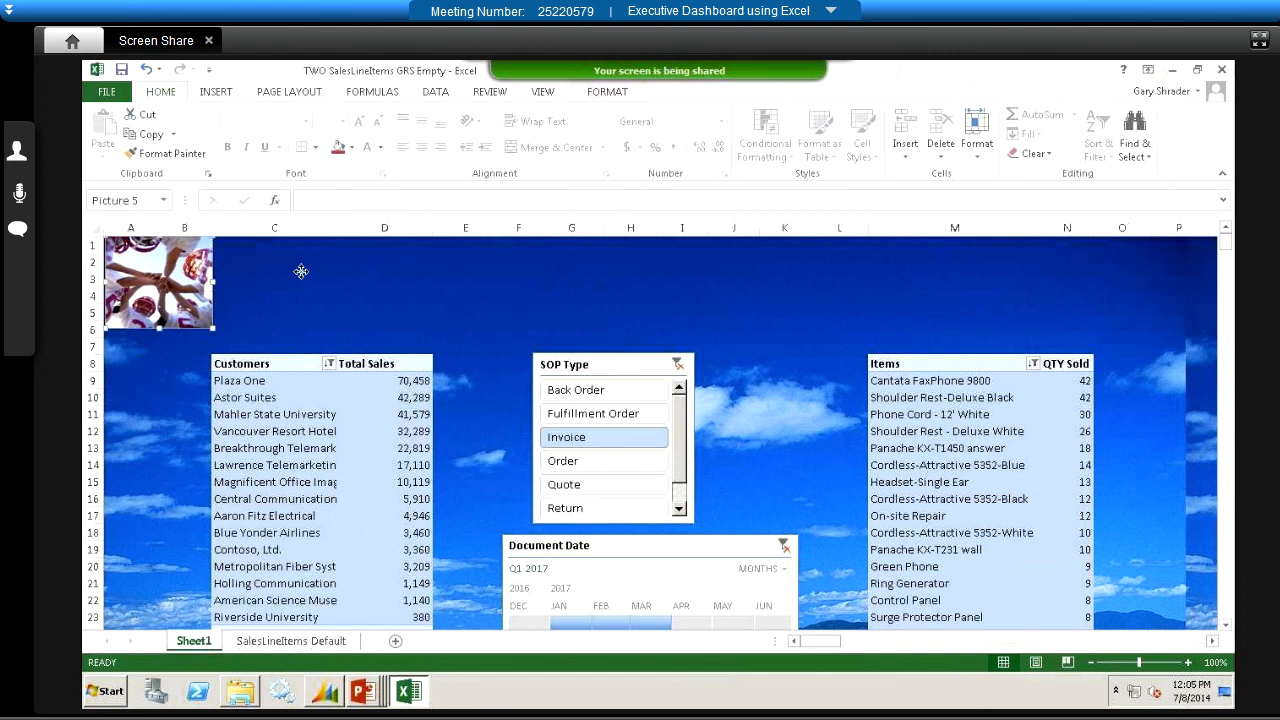
Step: Enter the title "Our Company Name" in cell D3
{"action": "left_click", "coordinate": [302, 272]}
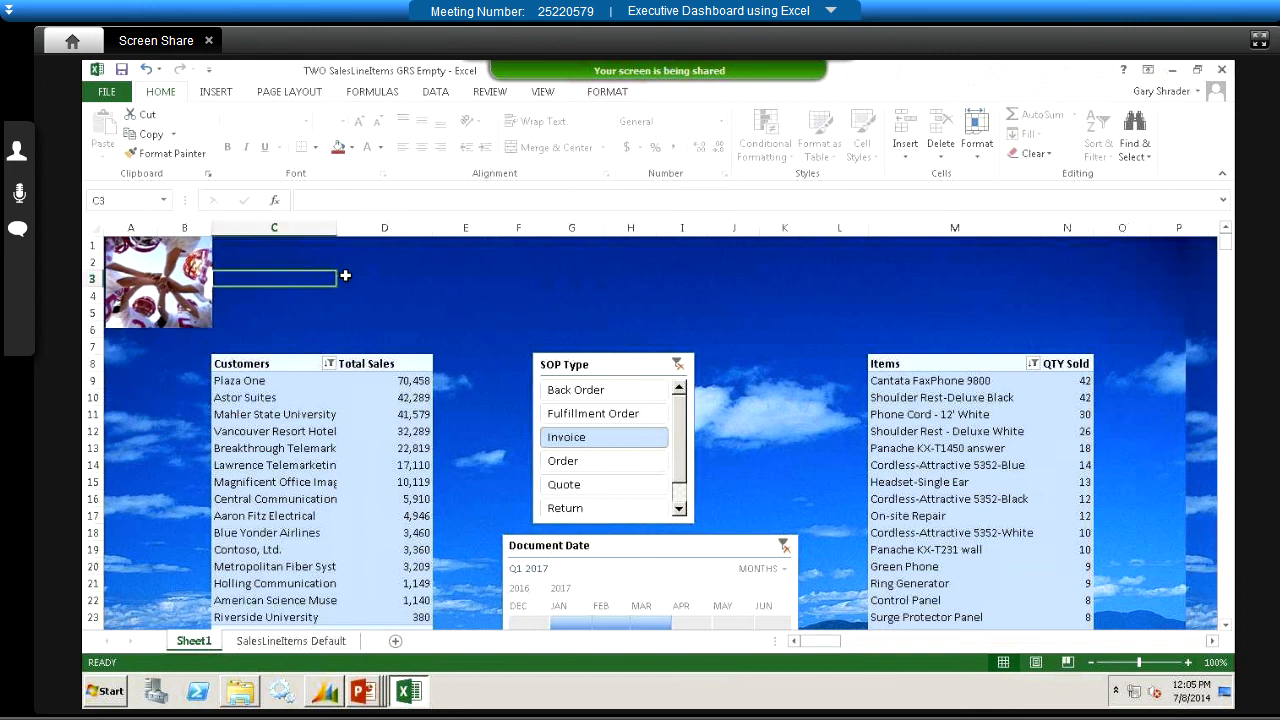
{"action": "left_click", "coordinate": [390, 285]}
{"action": "type", "text": "O"}
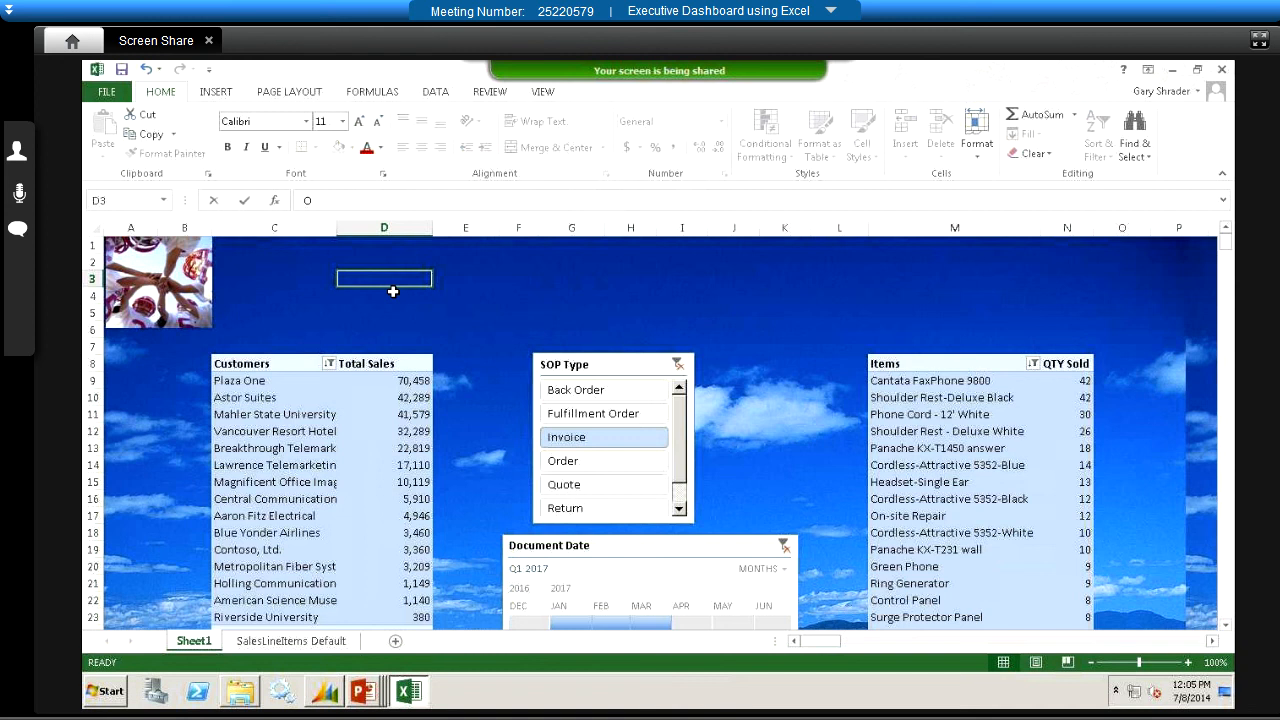
{"action": "type", "text": "ur Comp"}
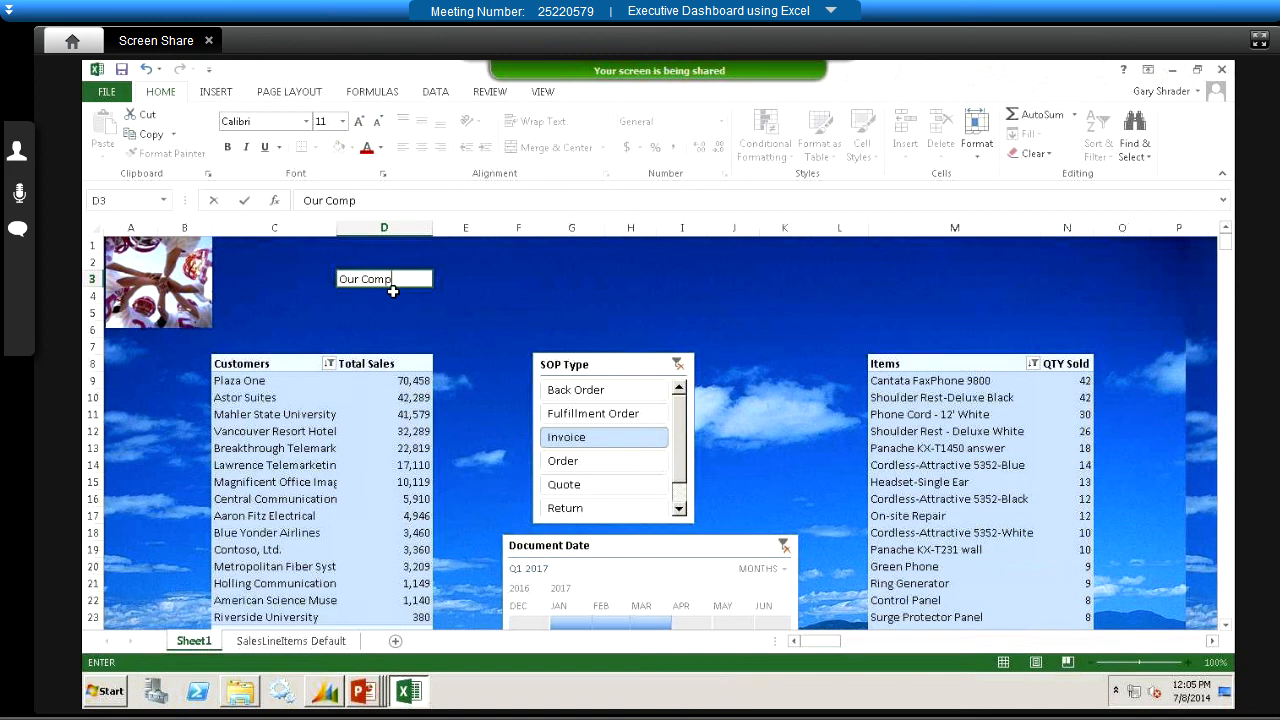
{"action": "type", "text": "any Name"}
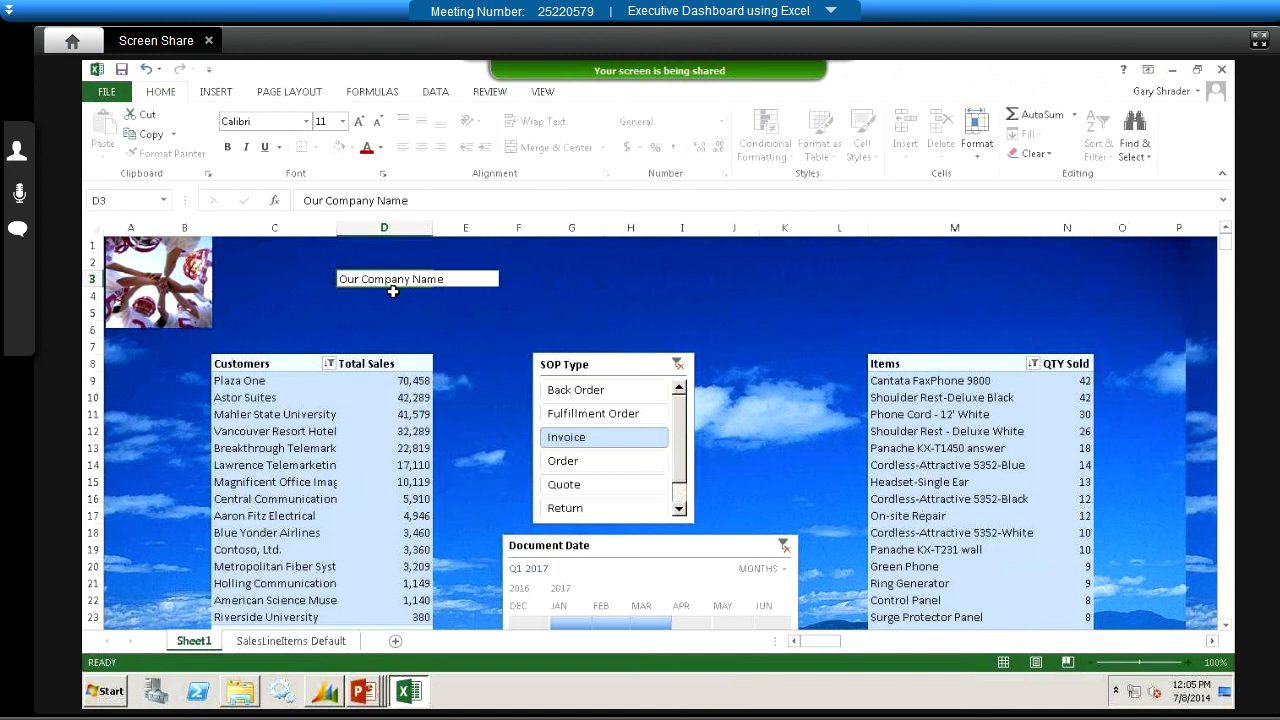
{"action": "key", "text": "Return"}
Step: Give cell D3 with the company name a white fill and green font colour
{"action": "left_click", "coordinate": [402, 281]}
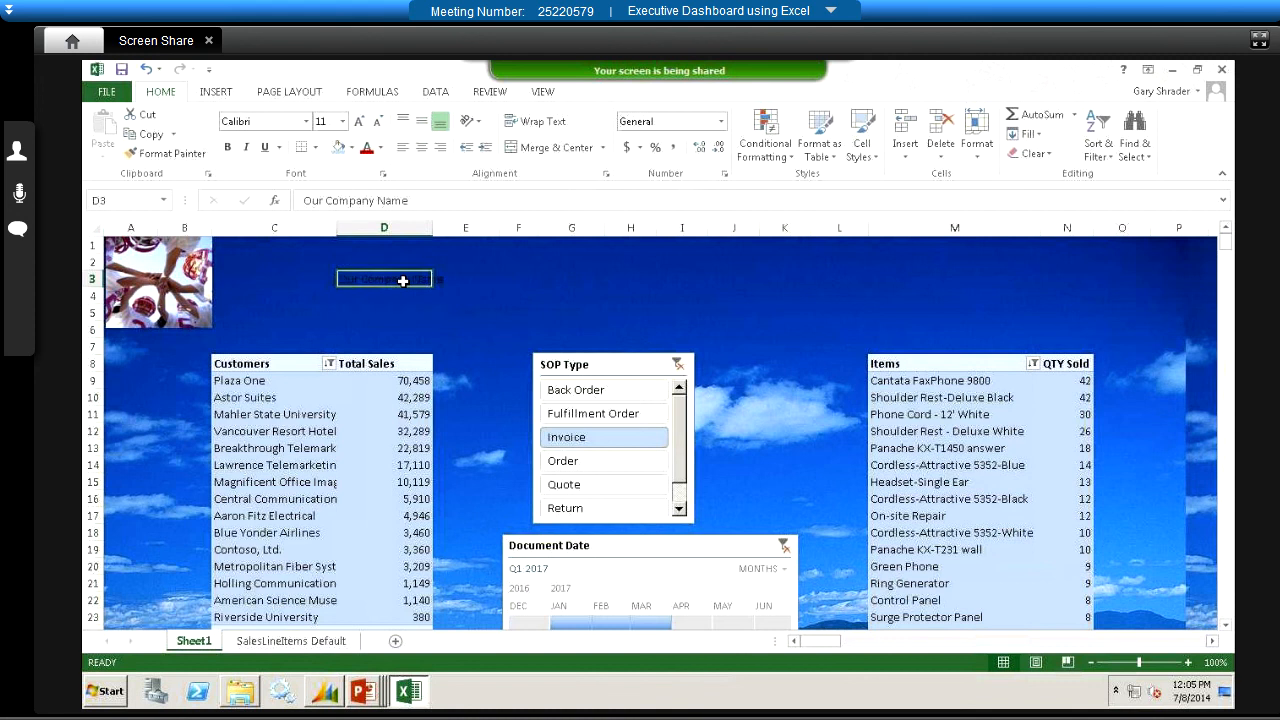
{"action": "right_click", "coordinate": [402, 281]}
{"action": "left_click", "coordinate": [487, 258]}
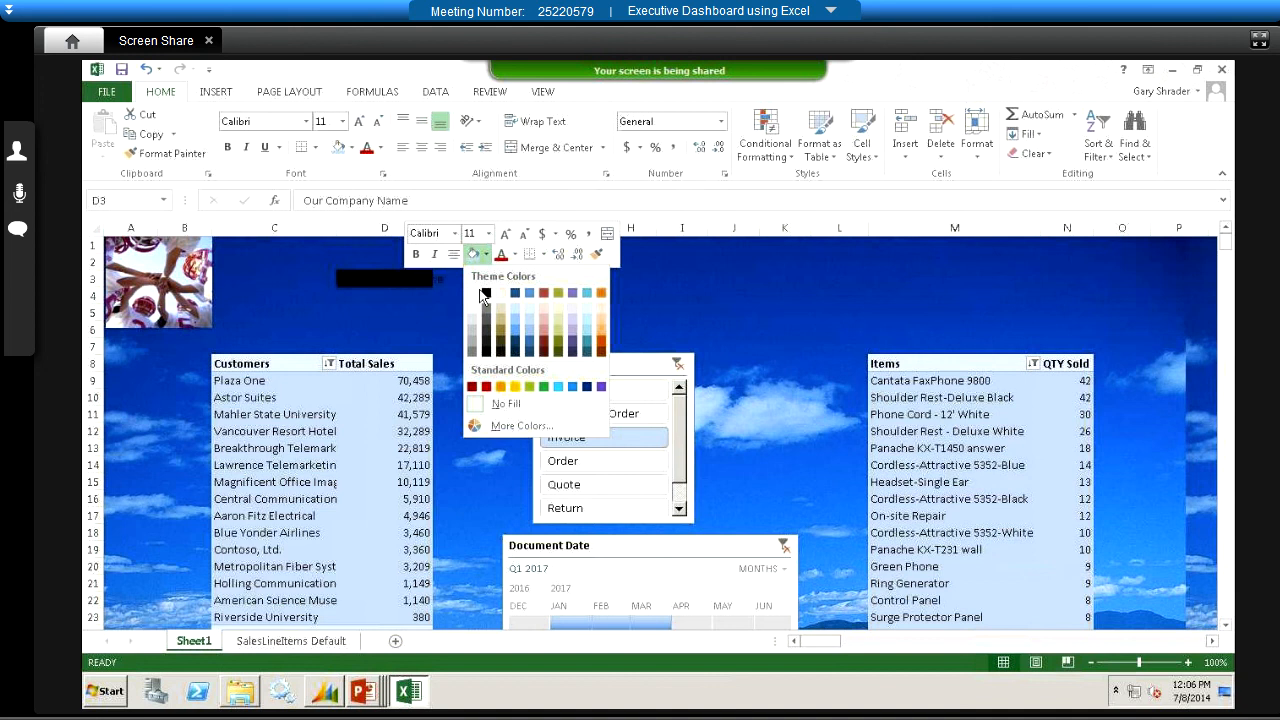
{"action": "left_click", "coordinate": [473, 293]}
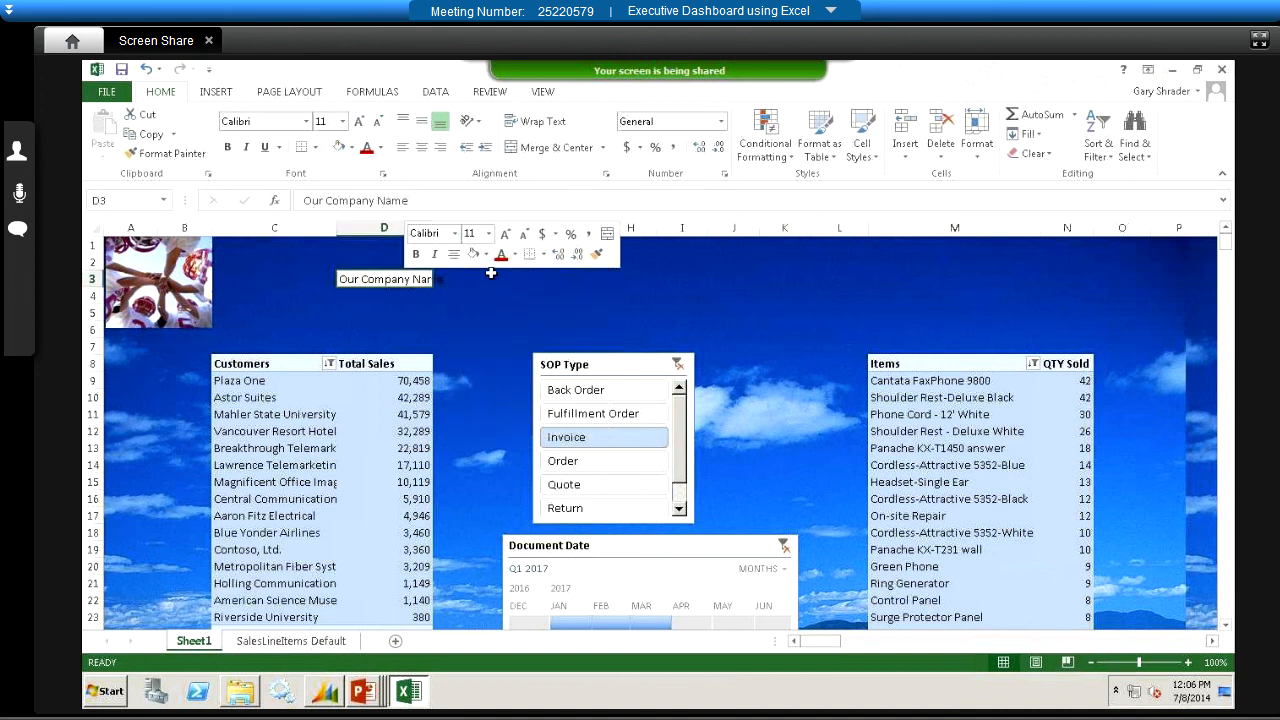
{"action": "left_click", "coordinate": [515, 254]}
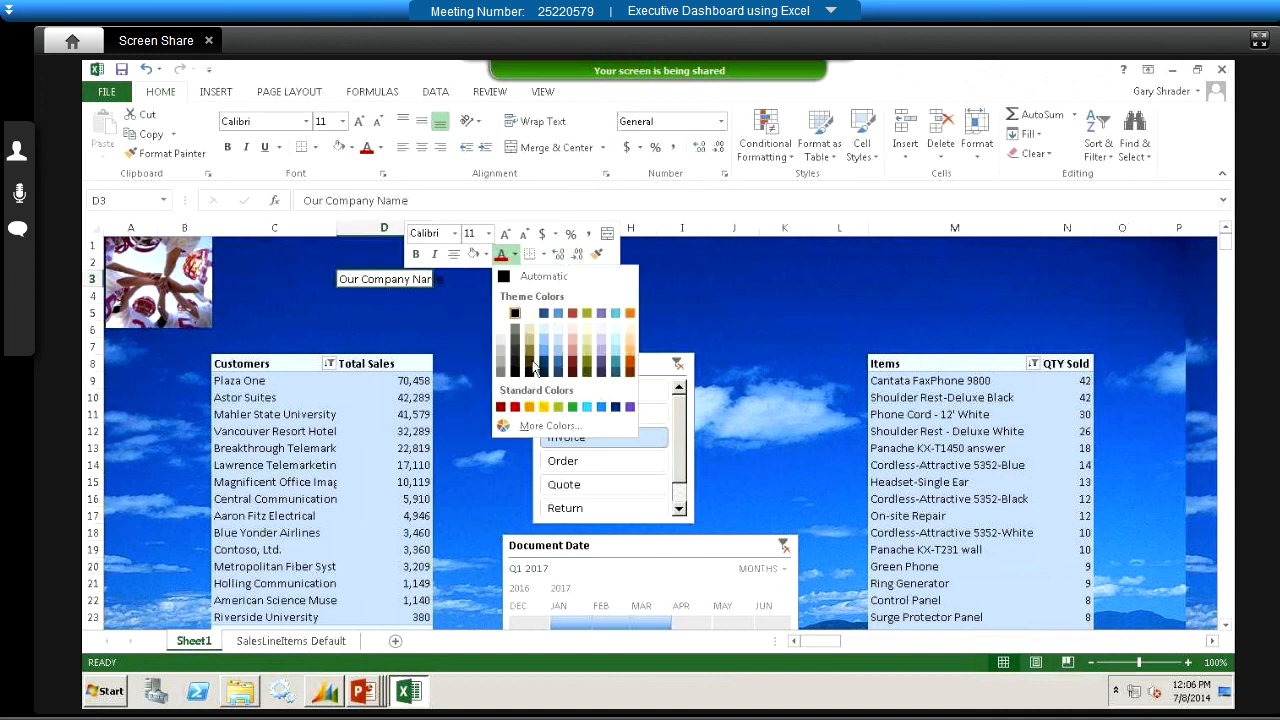
{"action": "left_click", "coordinate": [563, 408]}
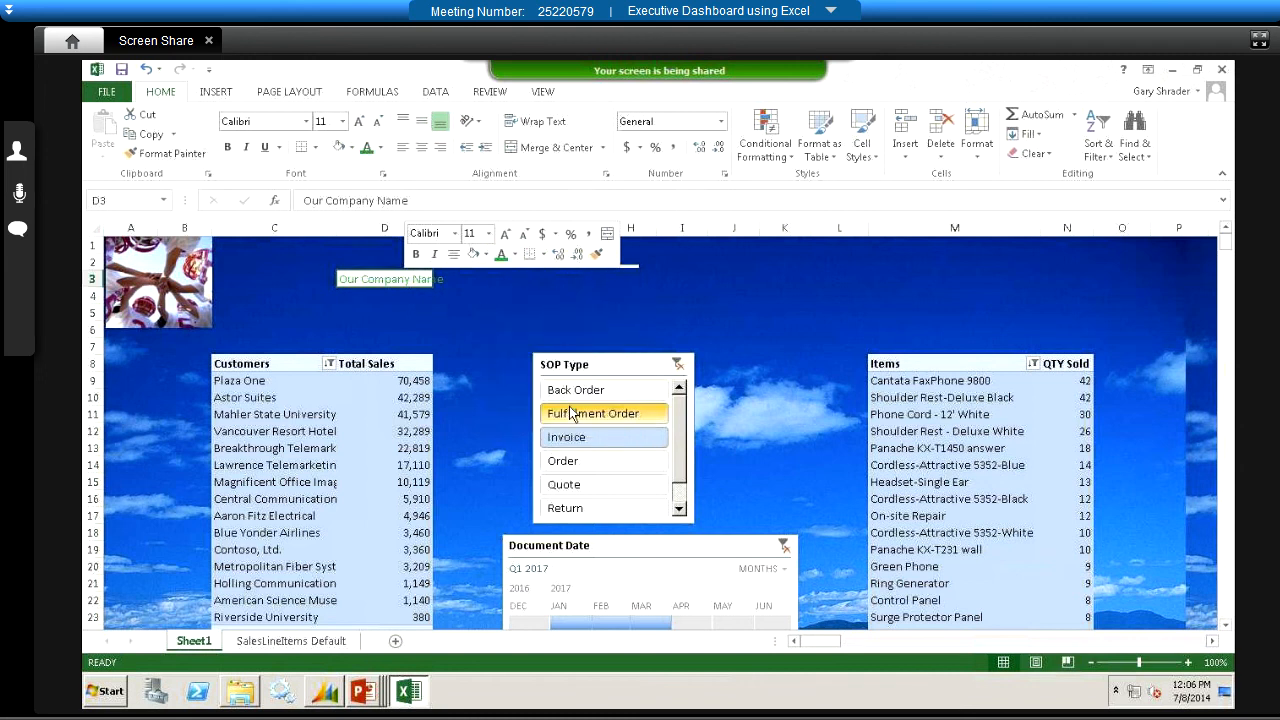
Step: Set the company name in D3 to font size 20 and italic
{"action": "left_click", "coordinate": [488, 233]}
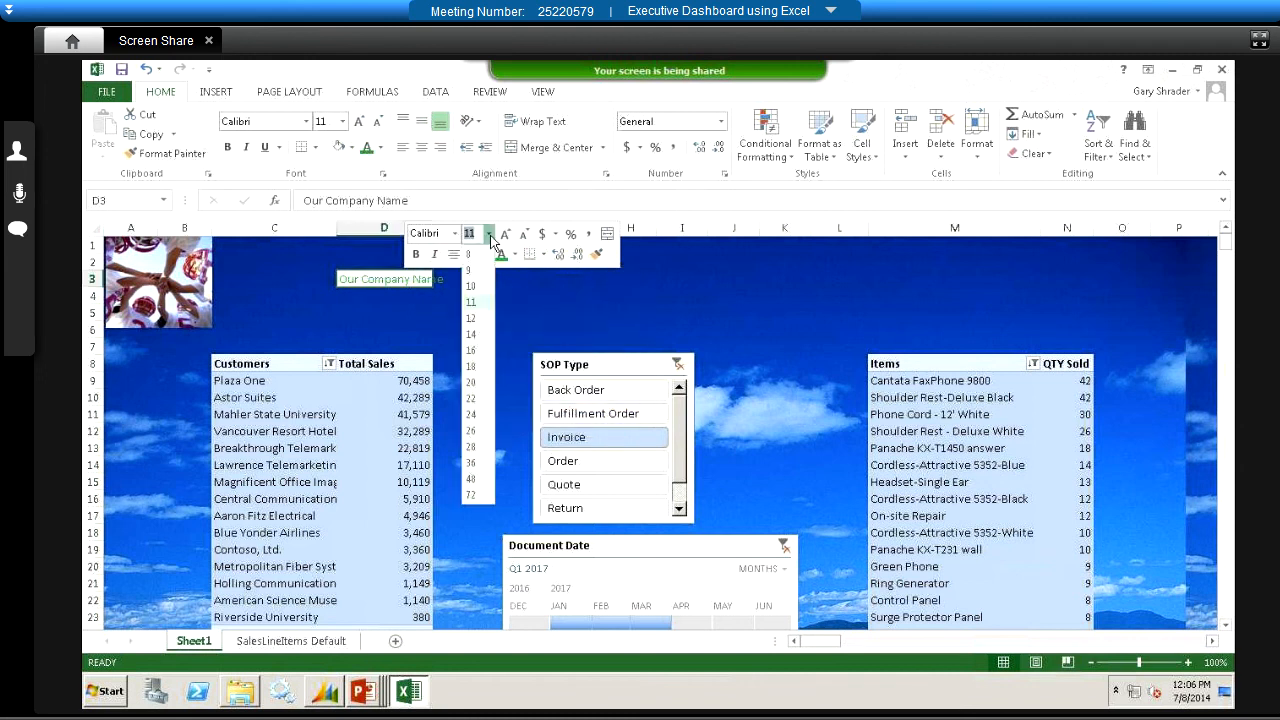
{"action": "left_click", "coordinate": [471, 385]}
{"action": "left_click", "coordinate": [434, 254]}
{"action": "left_click", "coordinate": [486, 326]}
Step: Extend the white fill across D3:F3 behind the full company name
{"action": "left_click_drag", "start_coordinate": [379, 284], "coordinate": [526, 295]}
{"action": "right_click", "coordinate": [526, 295]}
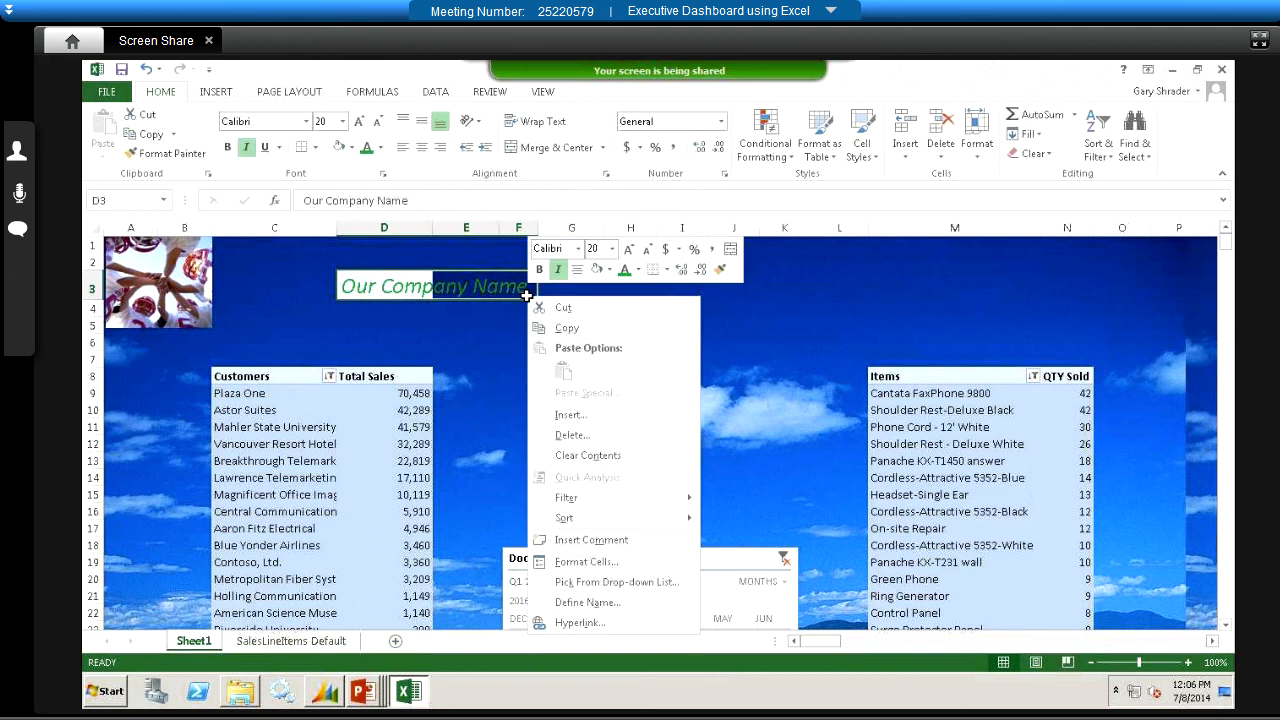
{"action": "left_click", "coordinate": [600, 270]}
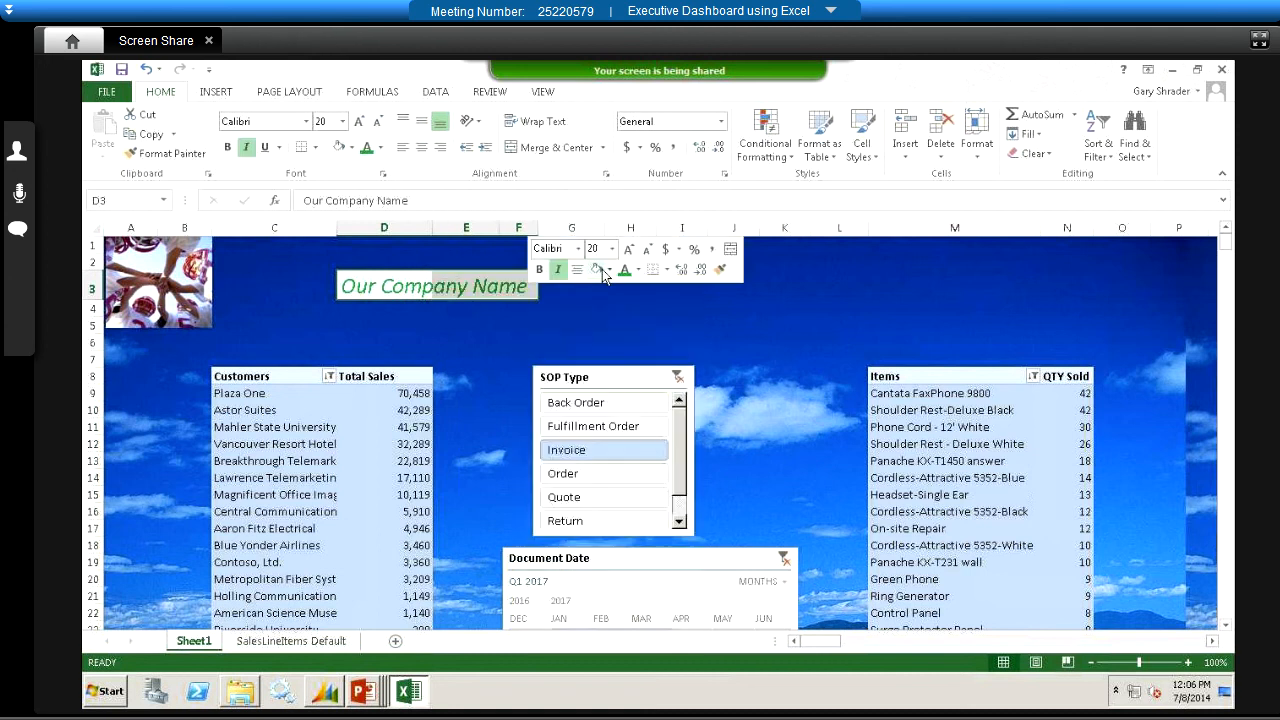
{"action": "left_click", "coordinate": [516, 326]}
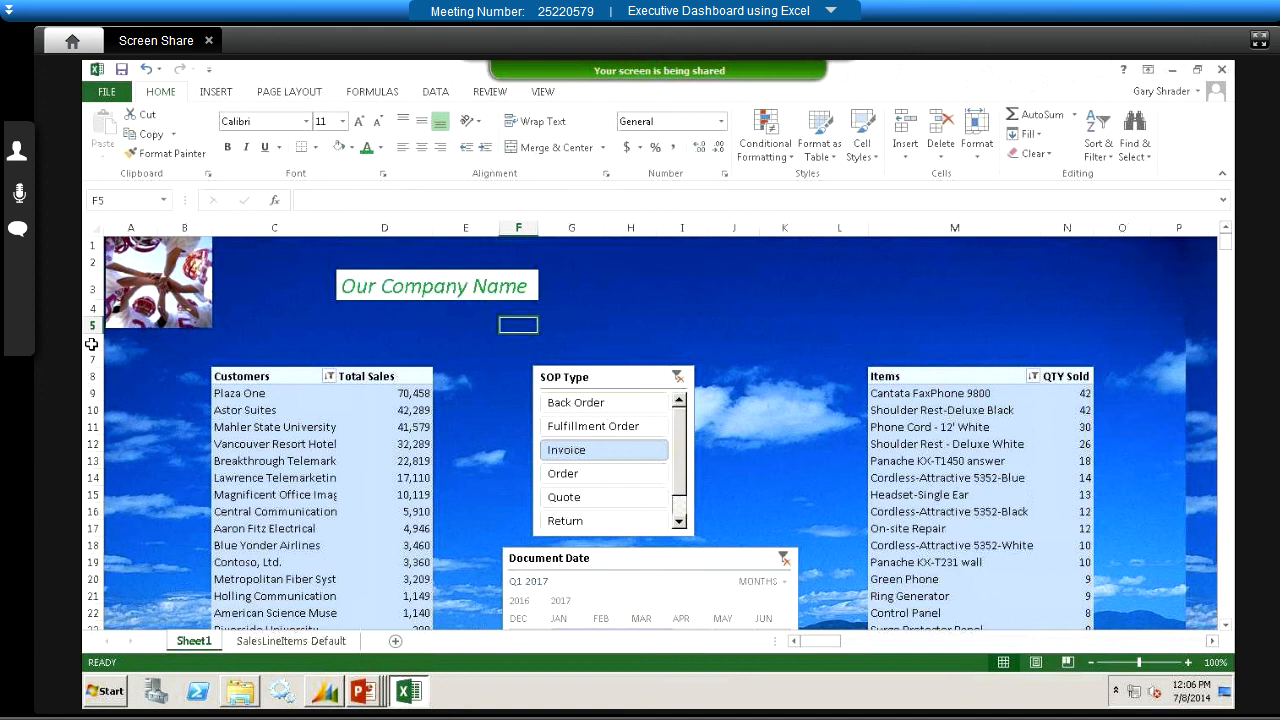
Step: Delete rows 6 and 7 above the dashboard tables and hide the sheet's row and column headings
{"action": "left_click_drag", "start_coordinate": [92, 342], "coordinate": [90, 363]}
{"action": "key", "text": "ctrl+minus"}
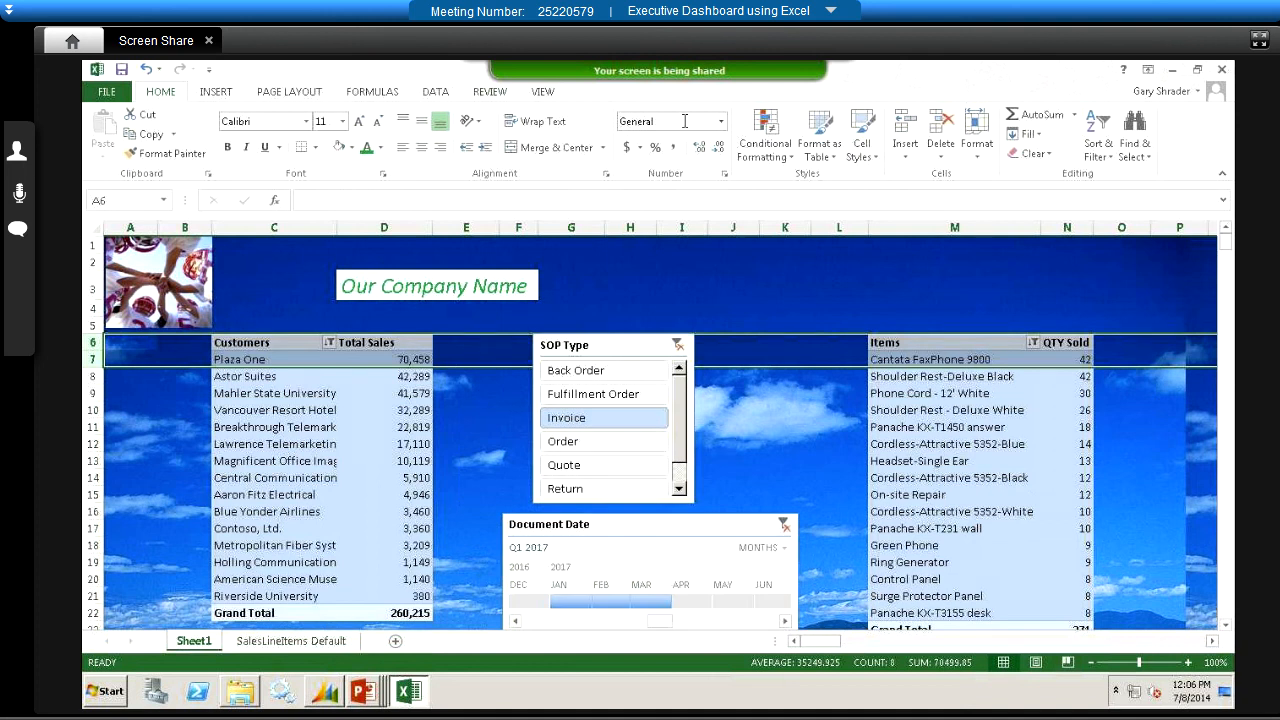
{"action": "left_click", "coordinate": [293, 96]}
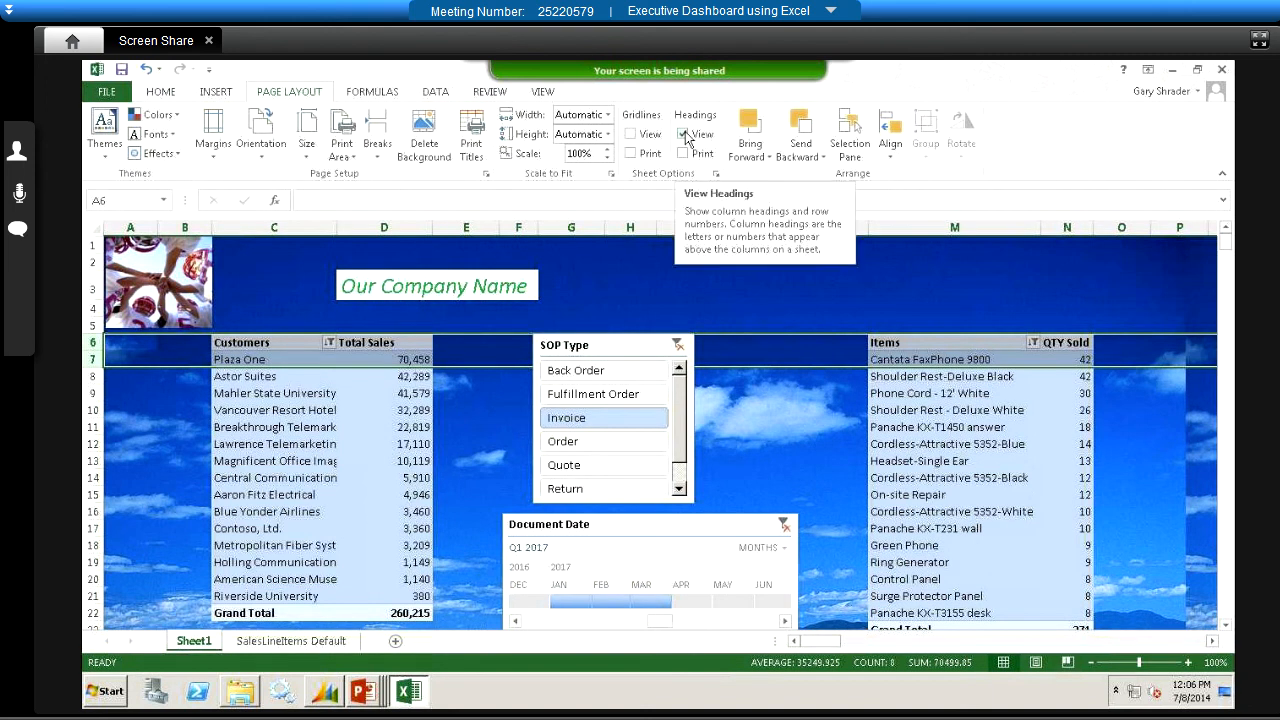
{"action": "left_click", "coordinate": [684, 134]}
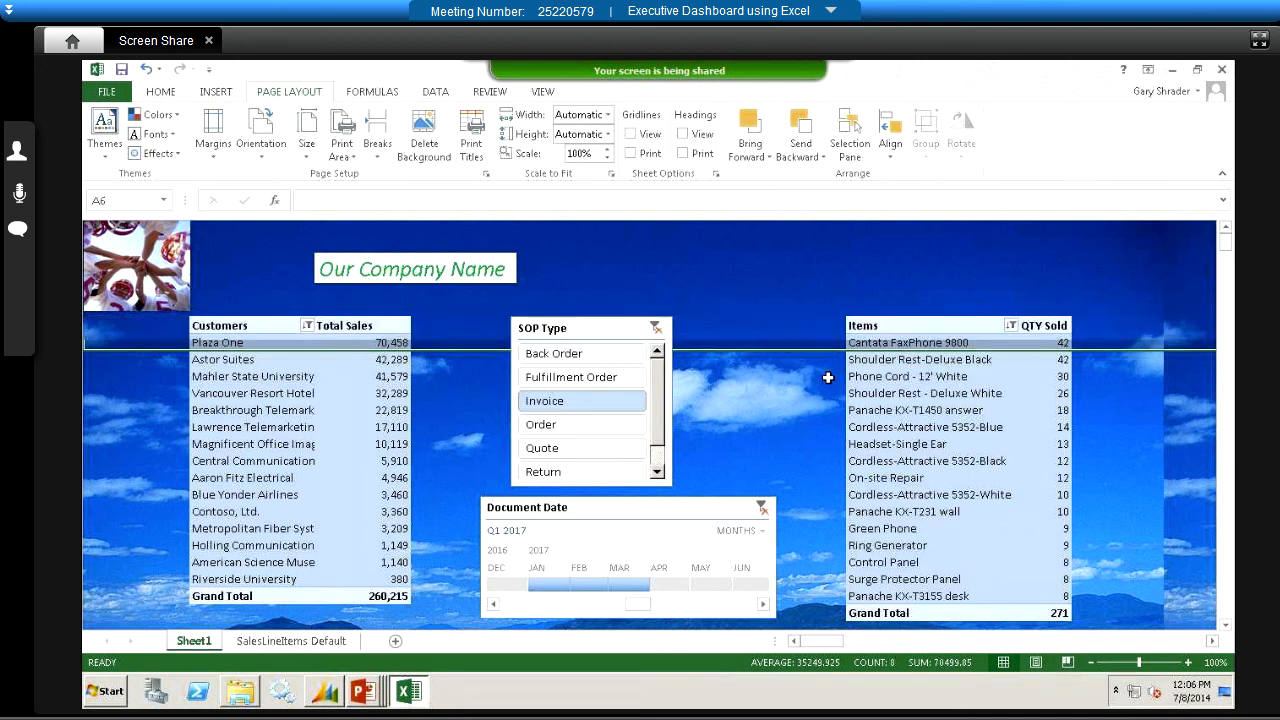
{"action": "left_click", "coordinate": [828, 377]}
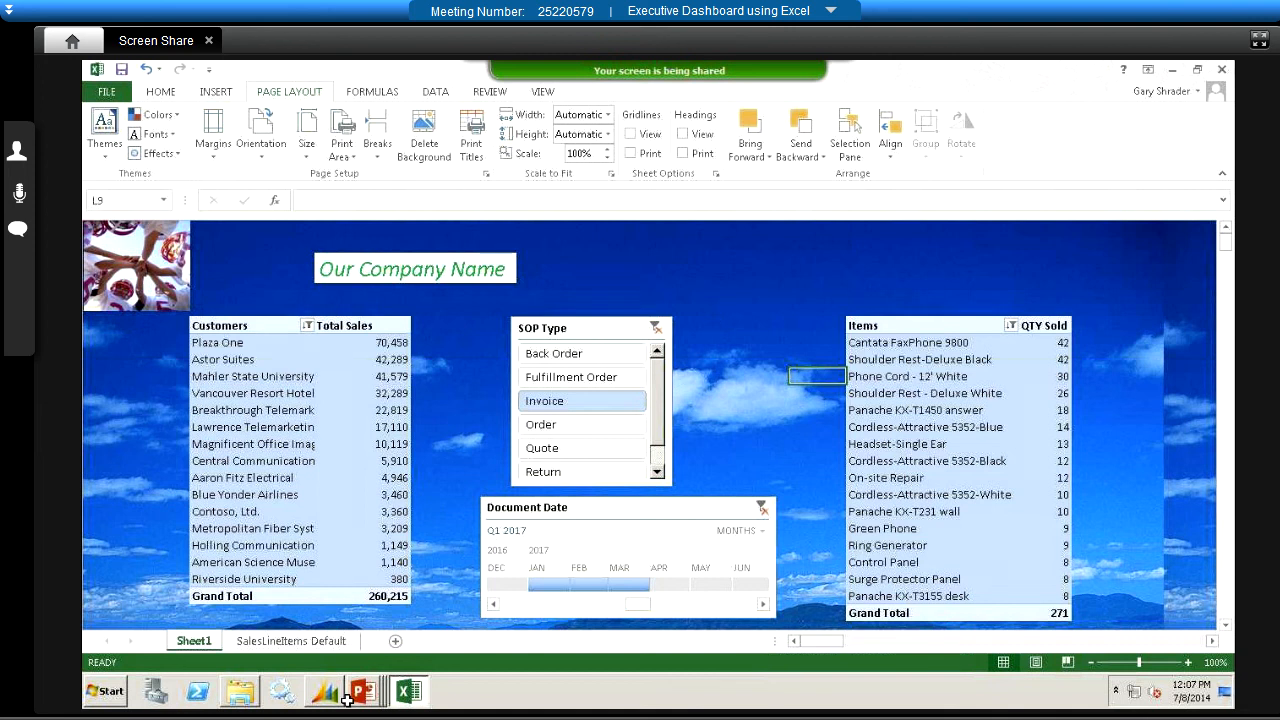
Step: View the final product slide in PowerPoint's "Dynamics GP Dashboards Part 2" slide show and switch to the other dashboards slide show
{"action": "left_click", "coordinate": [370, 684]}
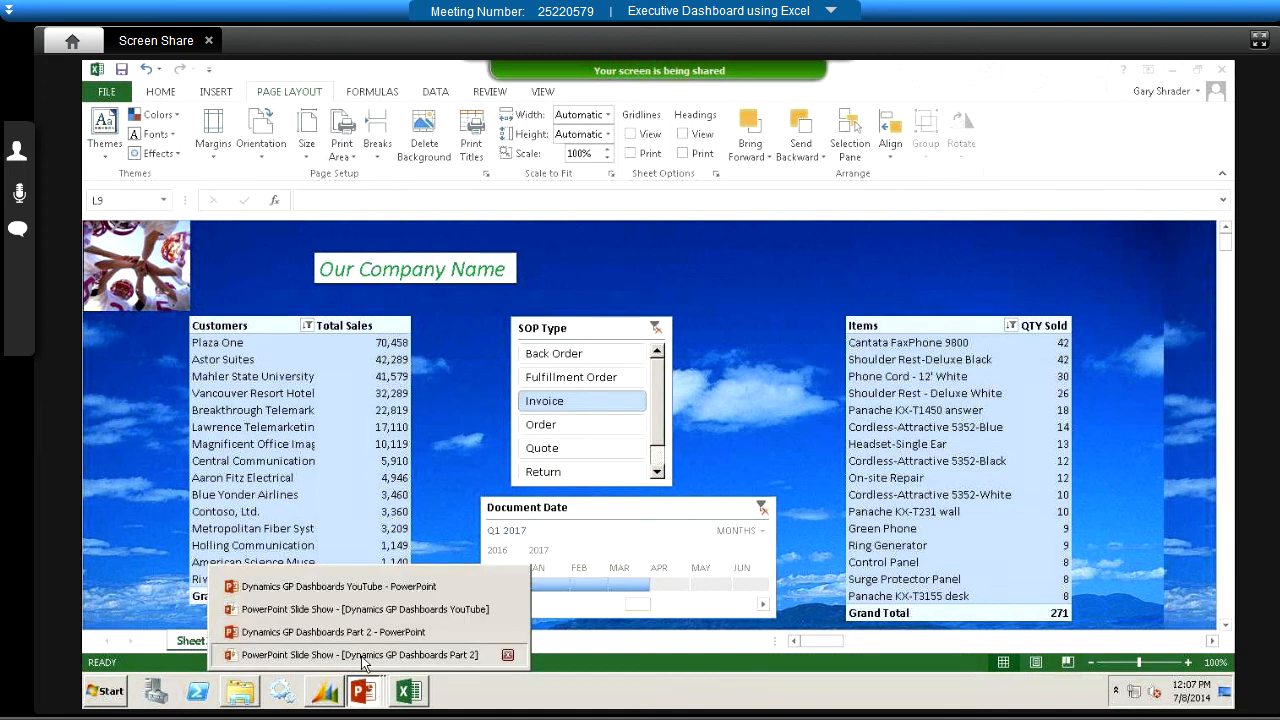
{"action": "left_click", "coordinate": [361, 655]}
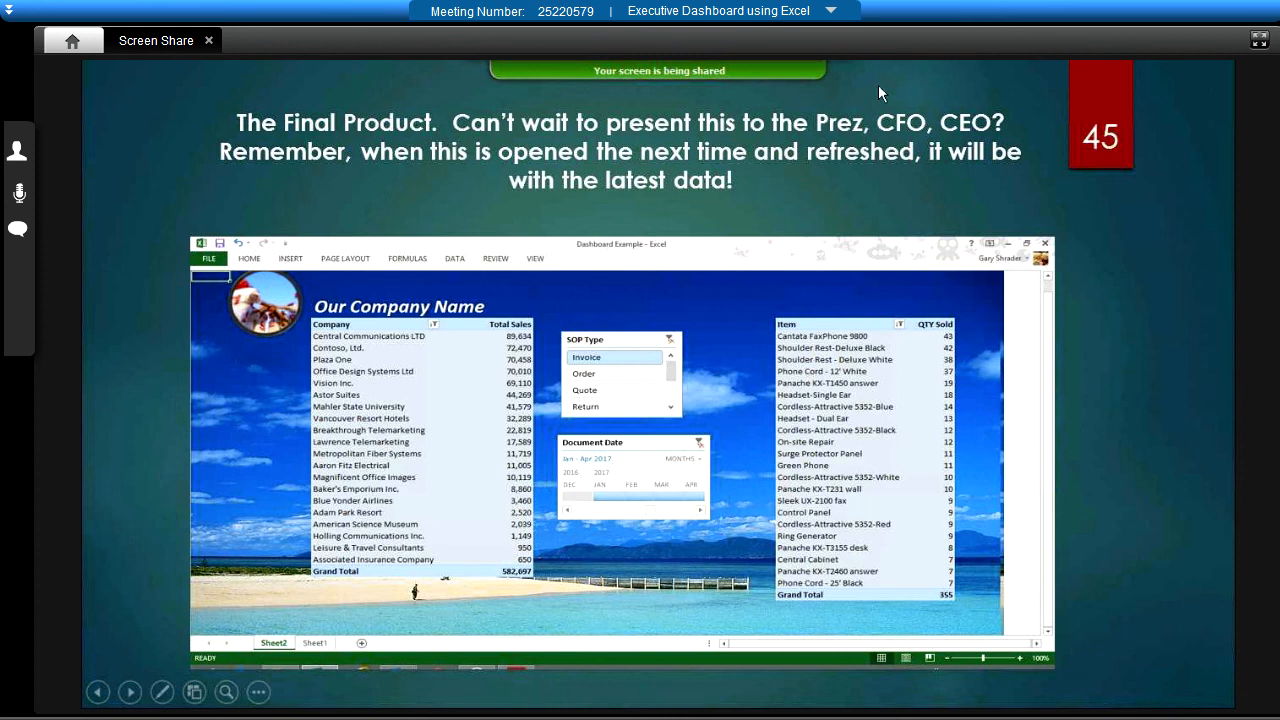
{"action": "key", "text": "alt+Tab"}
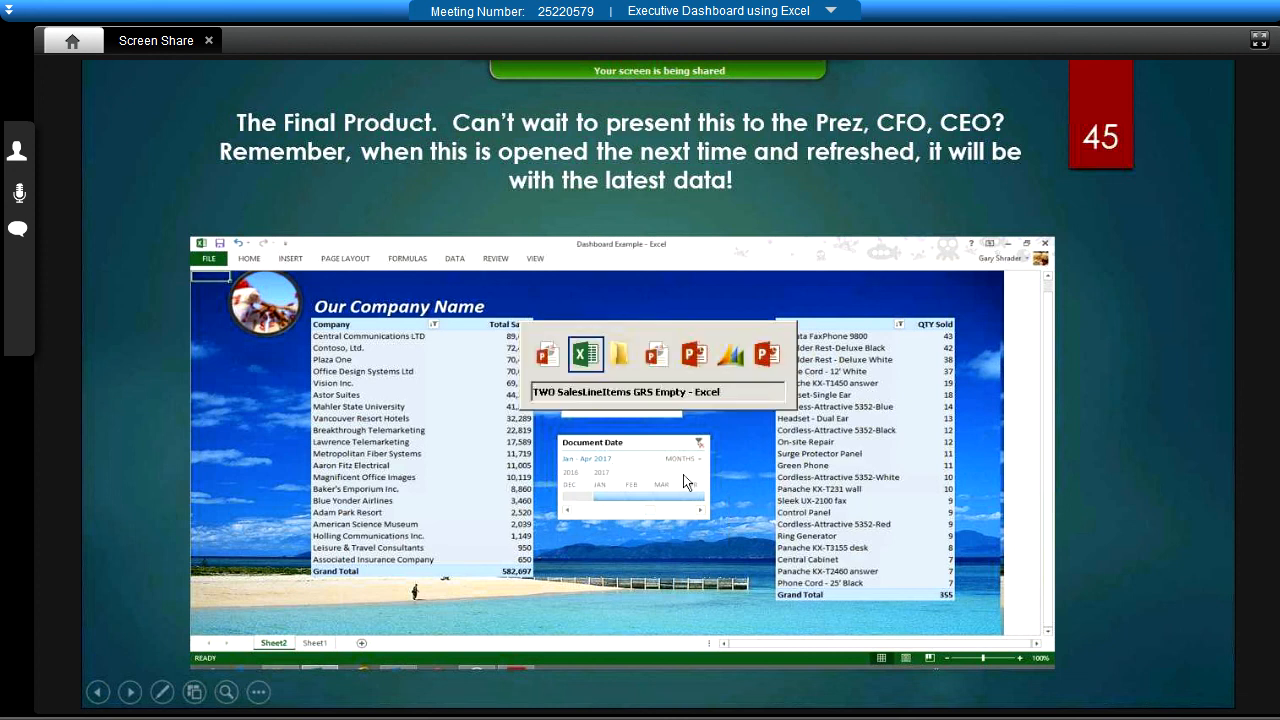
{"action": "key", "text": "Tab"}
{"action": "key", "text": "Tab"}
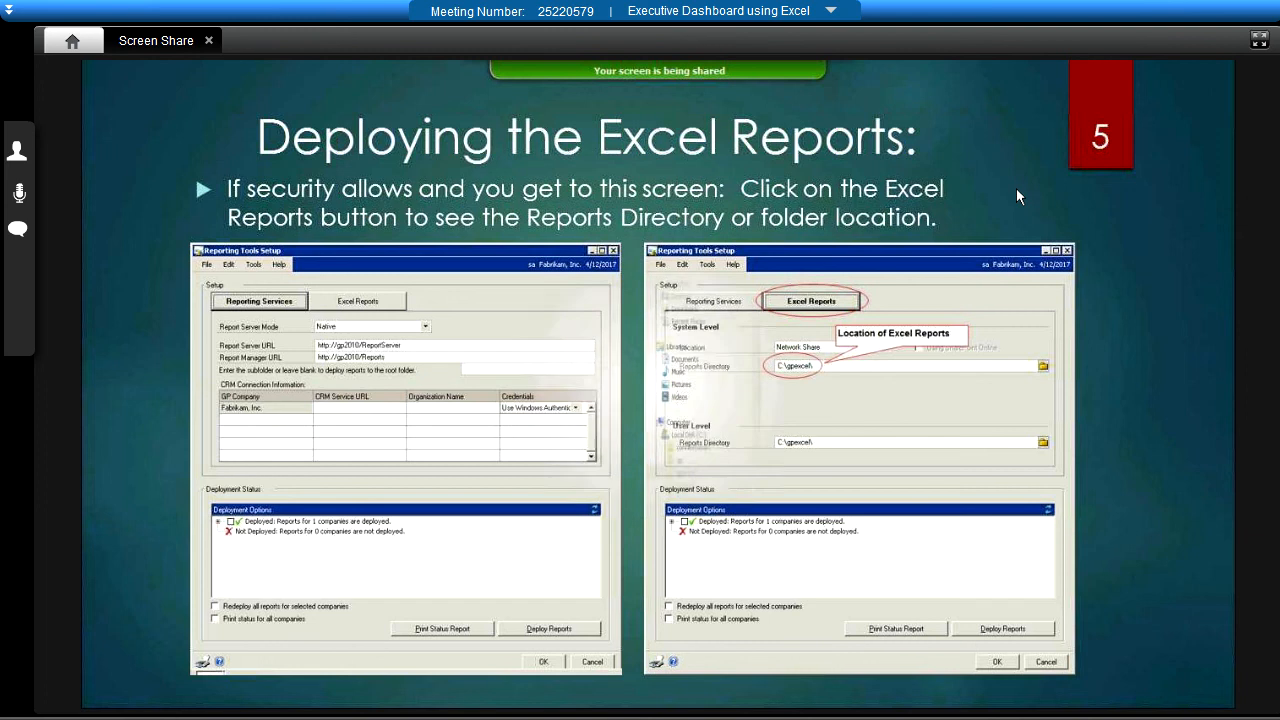
Step: Browse the slides on locating the Excel report folders and go back to the slide show's first slide
{"action": "key", "text": "Right"}
{"action": "key", "text": "Right"}
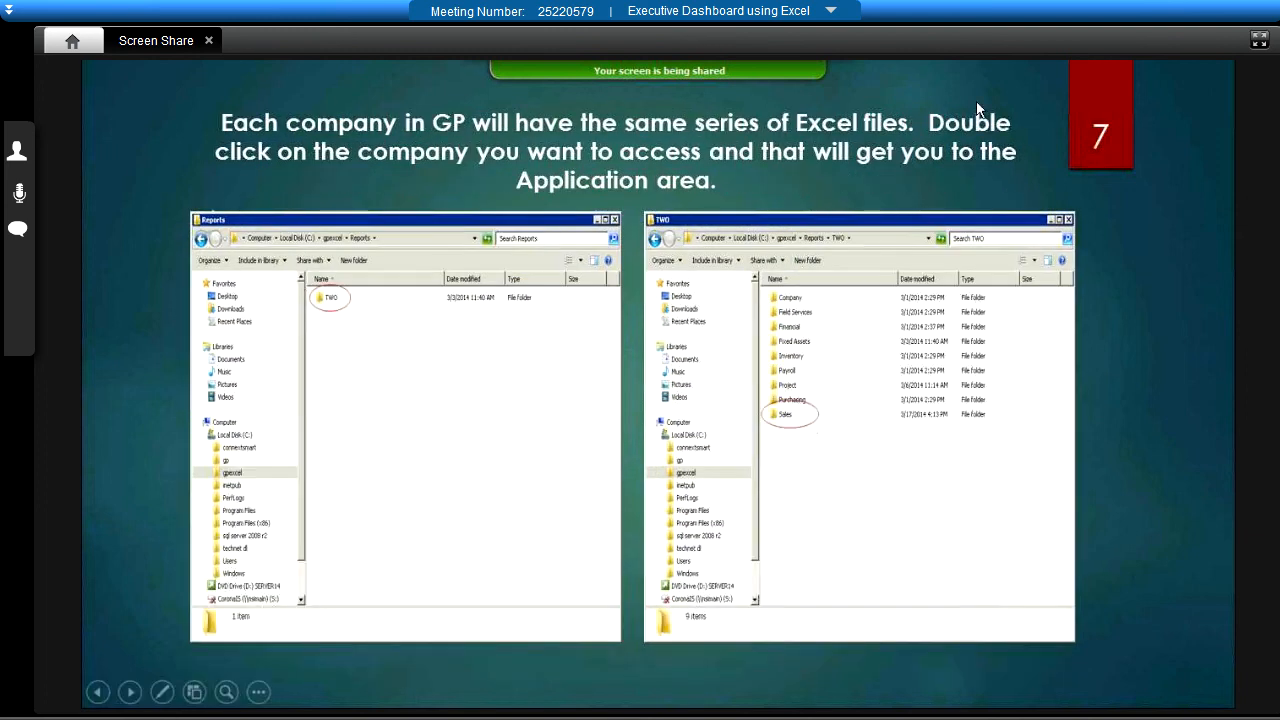
{"action": "key", "text": "Left"}
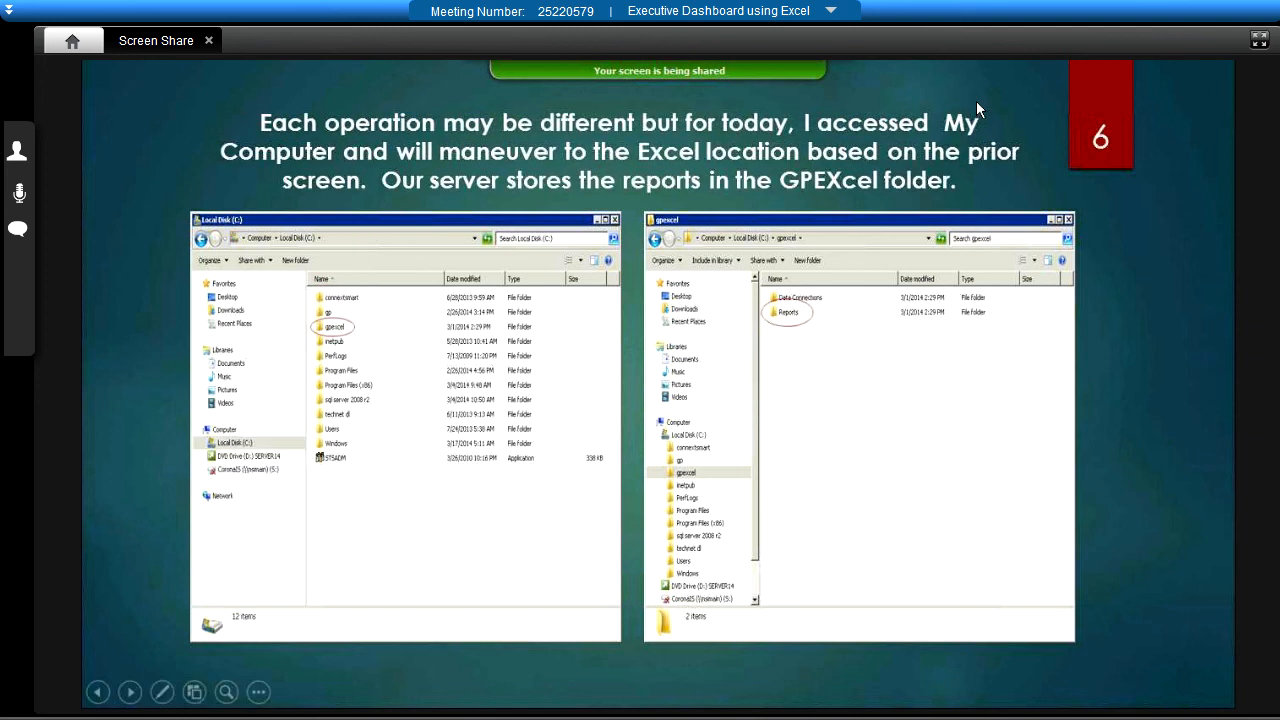
{"action": "key", "text": "Left"}
{"action": "key", "text": "Left"}
{"action": "key", "text": "Left"}
{"action": "key", "text": "Left"}
{"action": "key", "text": "Left"}
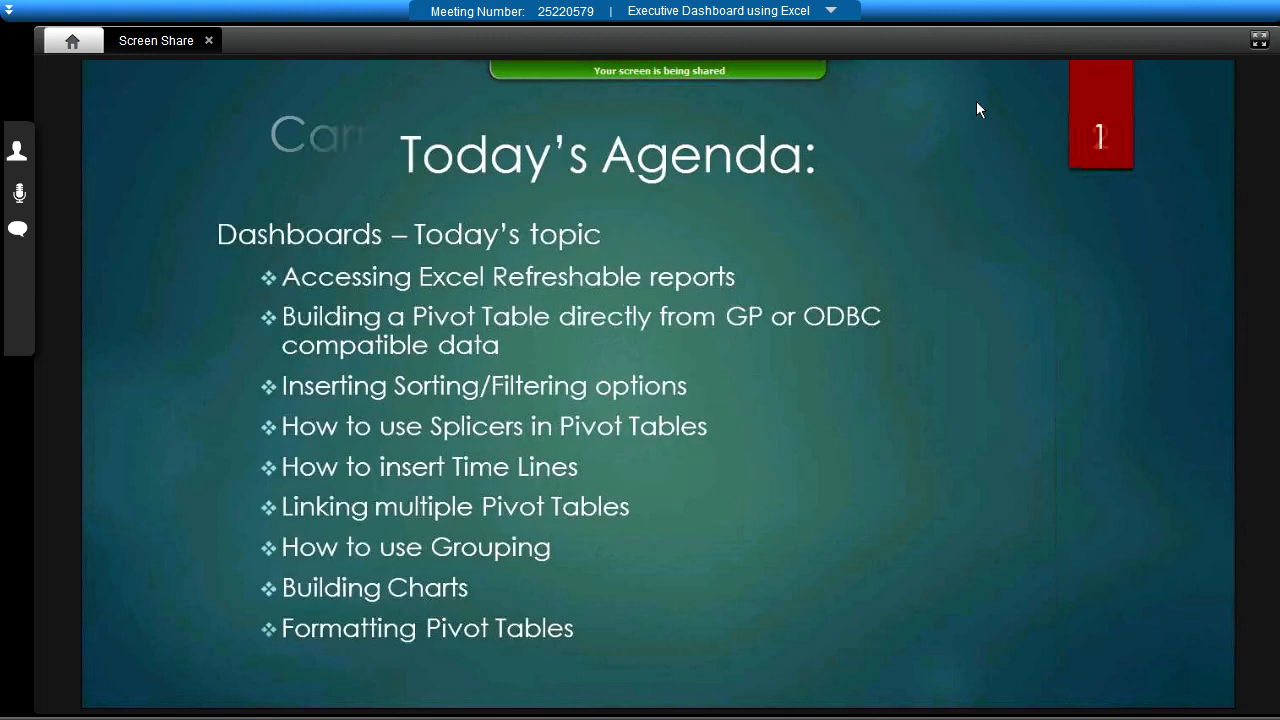